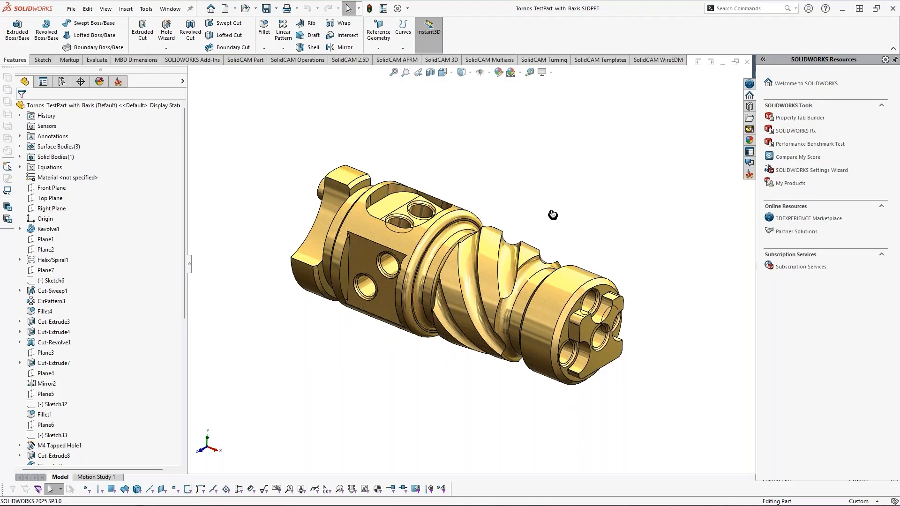
Examine the two end faces of the part in the front view, then return to an angled view
key("space")
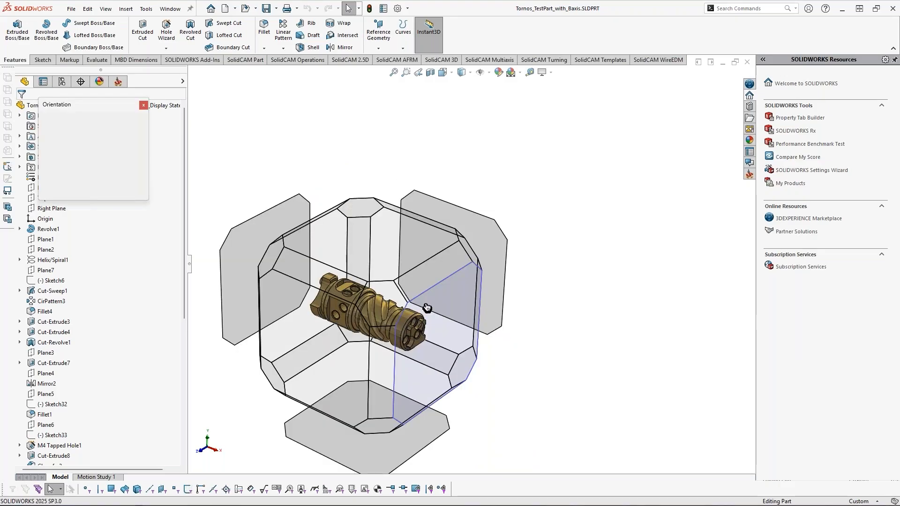
left_click(346, 328)
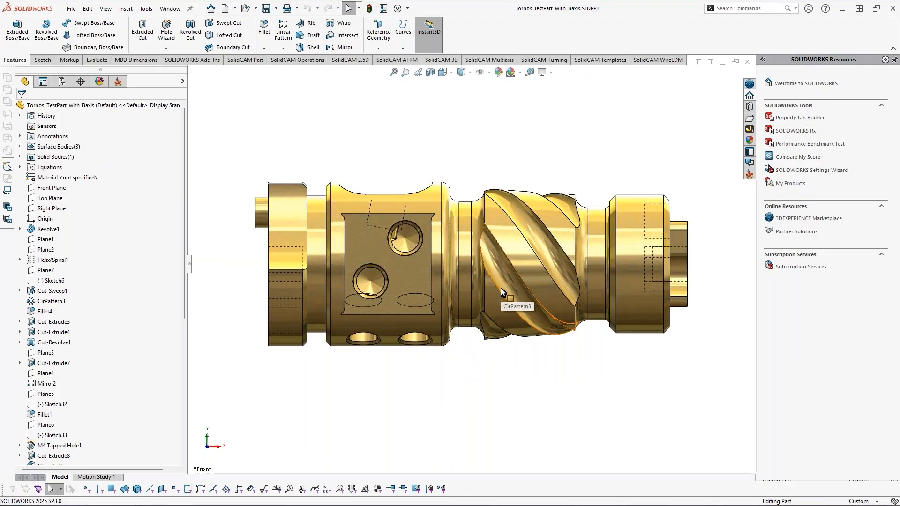
left_click_drag(716, 260, 687, 259, "ctrl+shift")
left_click_drag(686, 194, 687, 259, "ctrl+shift")
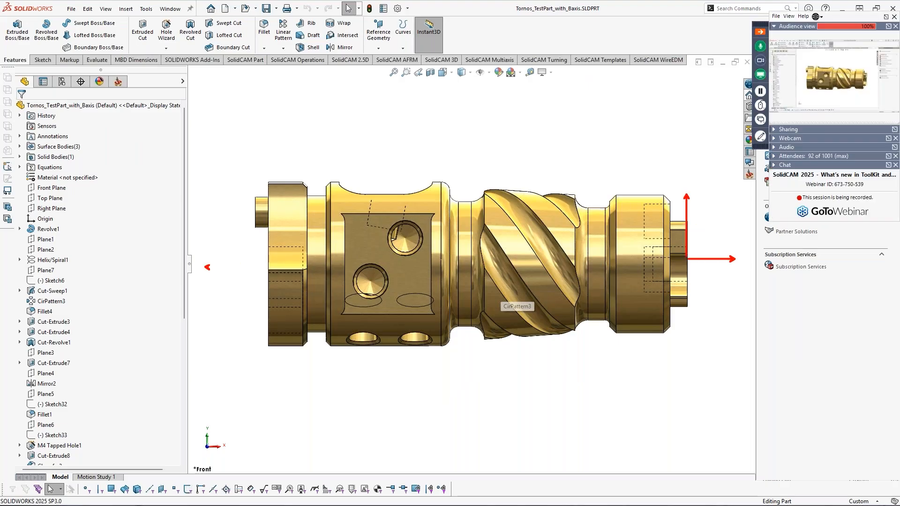
left_click_drag(207, 267, 256, 267, "ctrl+shift")
left_click_drag(256, 202, 256, 266, "ctrl+shift")
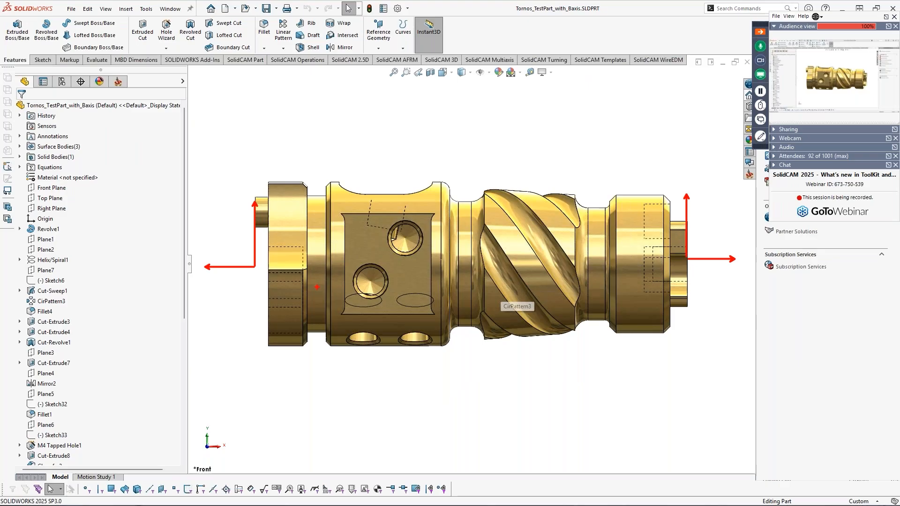
key("Escape")
scroll(516, 269, "up", 3)
mouse_move(519, 269)
middle_mouse_down()
mouse_move(529, 266)
mouse_move(497, 303)
middle_mouse_up()
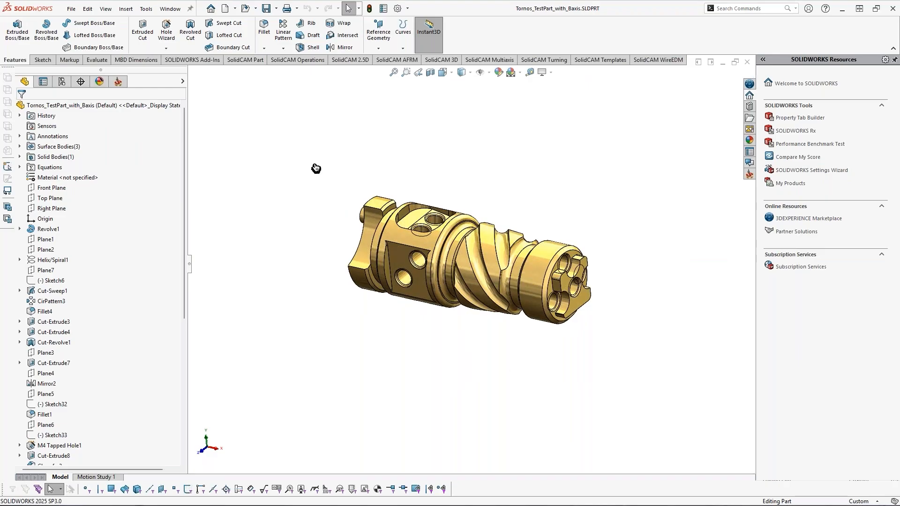
In the SolidCAM settings for automatic Mill-Turn CAM-Part definition, keep Create CoordSys and Opposite side of Part enabled and accept
left_click(146, 9)
mouse_move(165, 47)
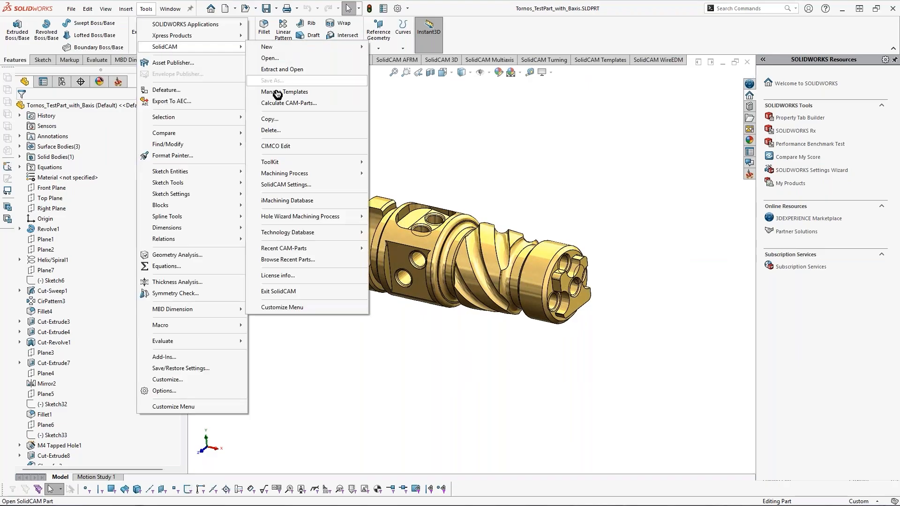
left_click(305, 185)
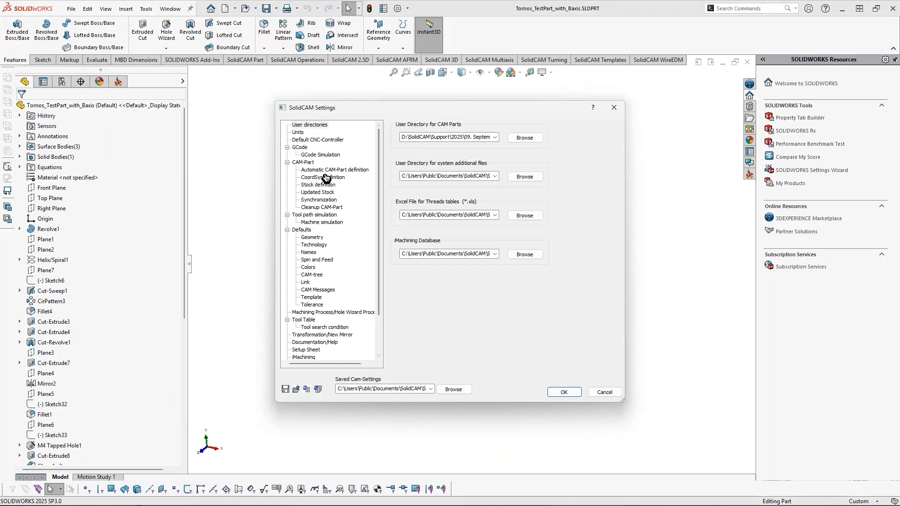
left_click(317, 173)
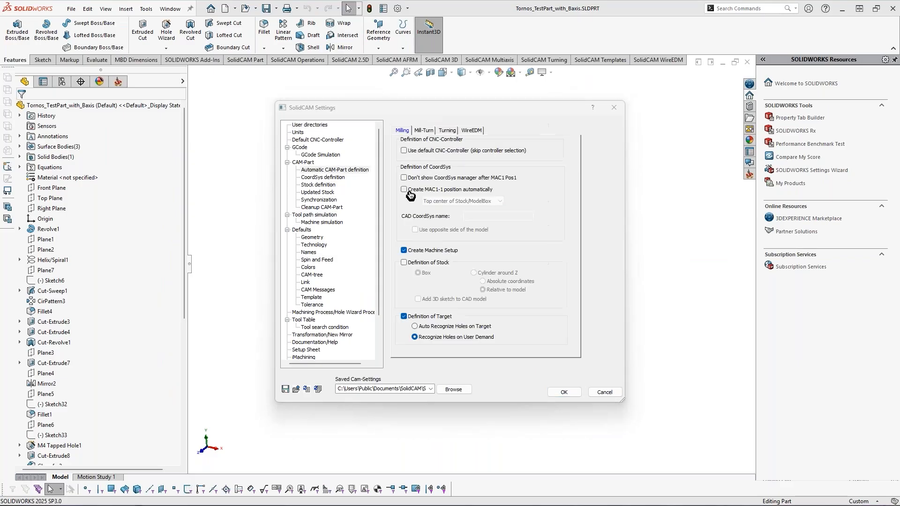
left_click(424, 131)
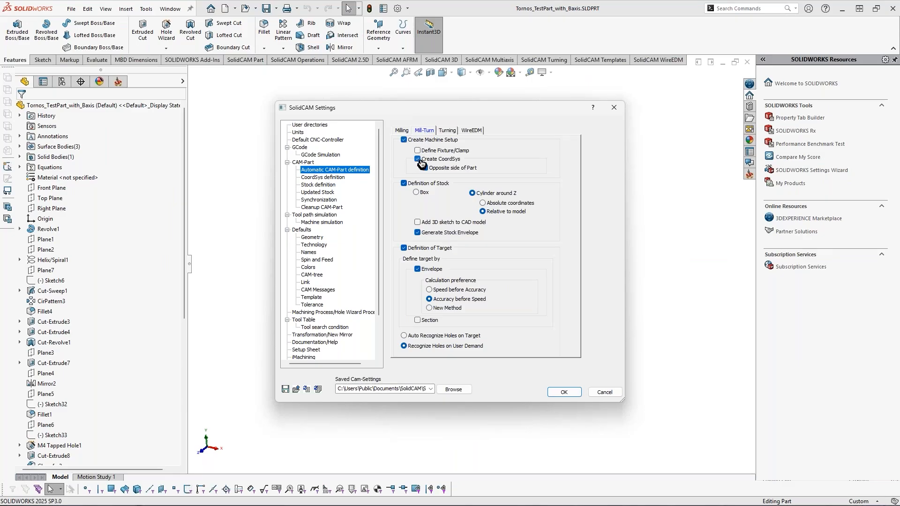
left_click(455, 169)
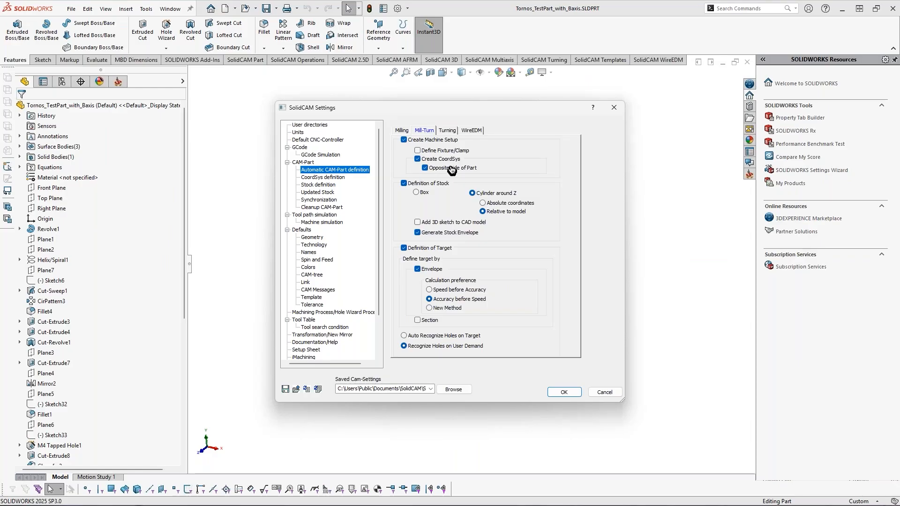
left_click(564, 392)
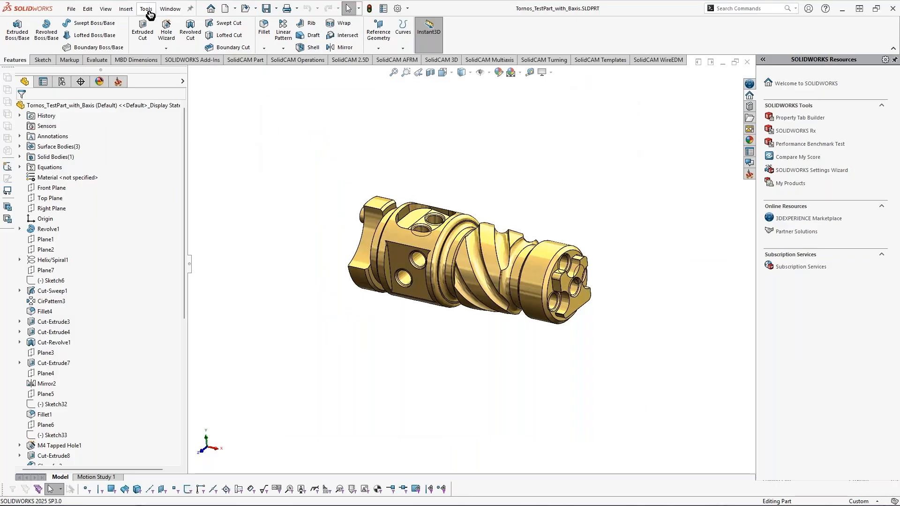
Create a new Mill-Turn CAM-Part from the model using the Tornos Swiss GT26 V3 machine
left_click(146, 8)
mouse_move(169, 47)
mouse_move(270, 50)
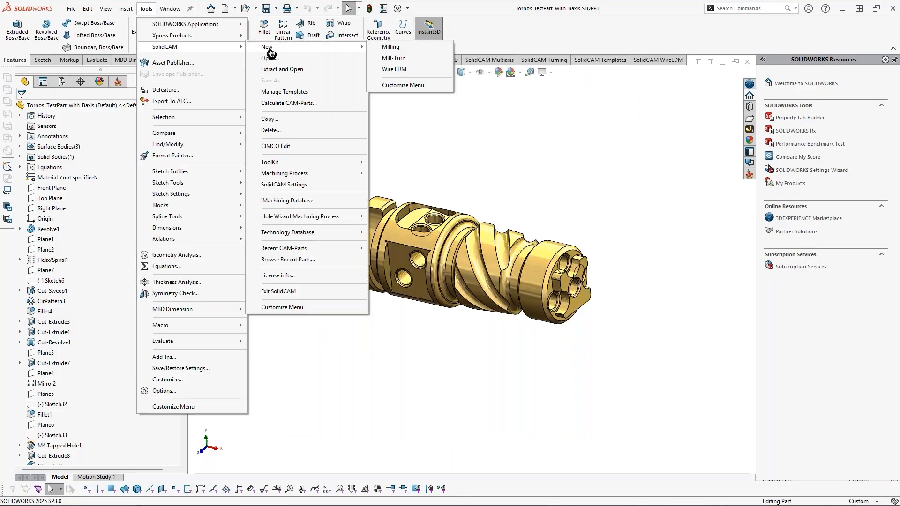
left_click(398, 59)
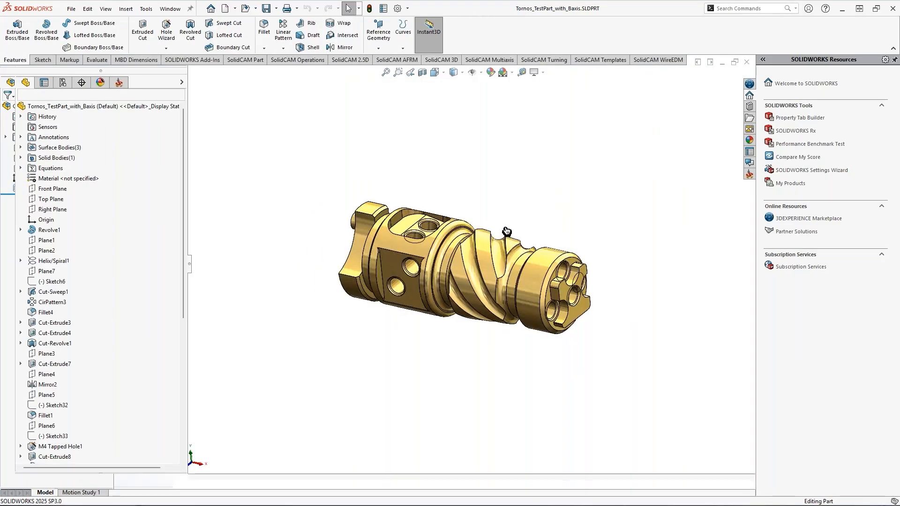
left_click(22, 109)
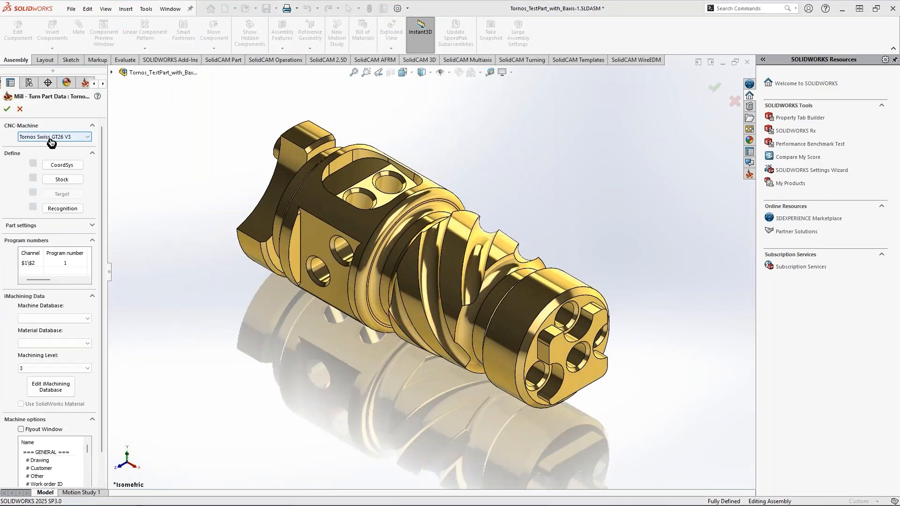
Define the machine coordinate system at the center of revolution face by picking the large cylindrical face of the part
left_click(71, 167)
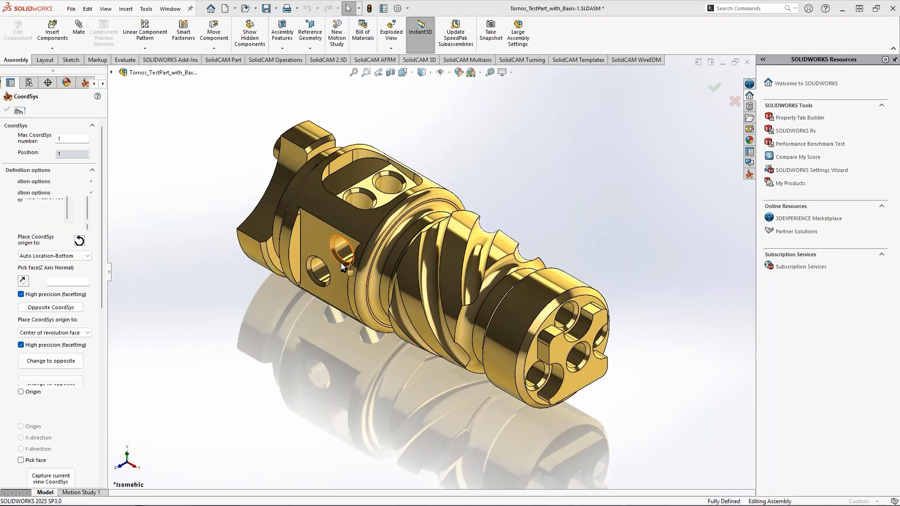
left_click(377, 222)
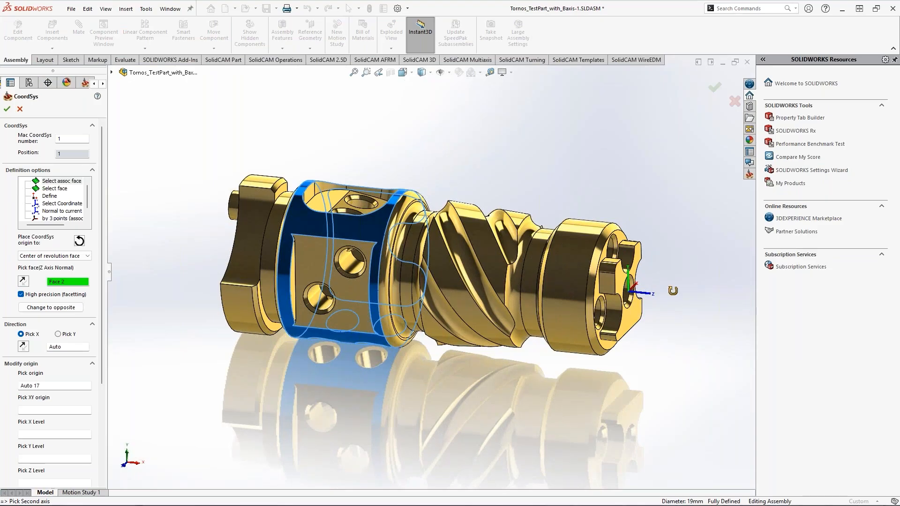
middle_click_drag(670, 284, 654, 294)
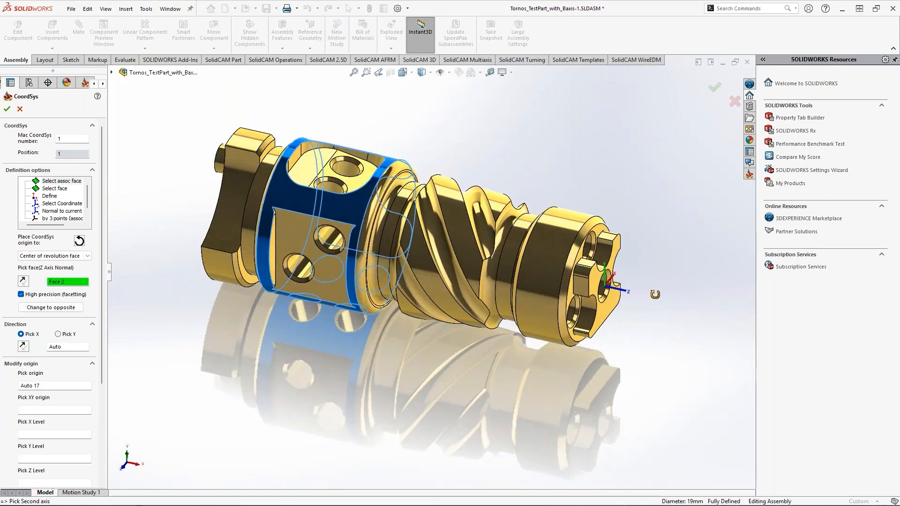
left_click(7, 110)
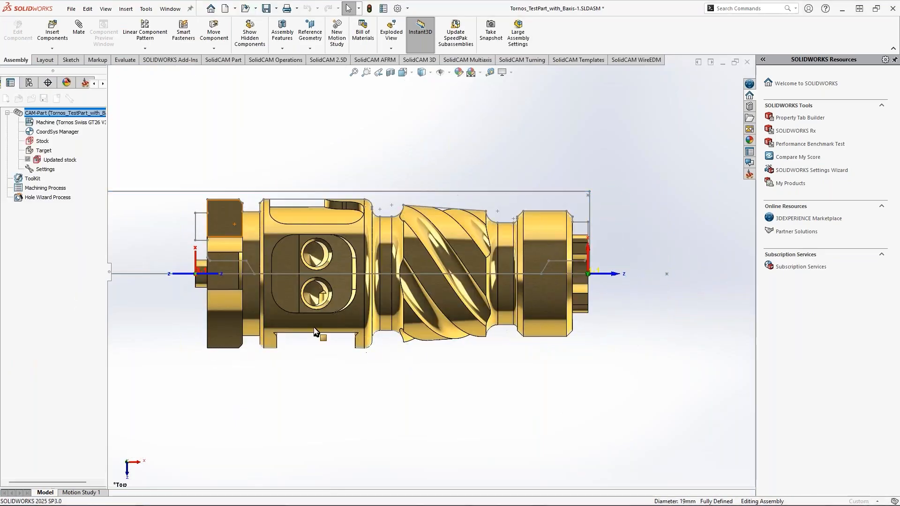
Inspect the created coordinate systems in the CoordSys Manager, including the position under MAC 3, and close the manager
scroll(369, 328, "up", 1)
middle_click_drag(399, 300, 464, 315)
left_click(62, 166)
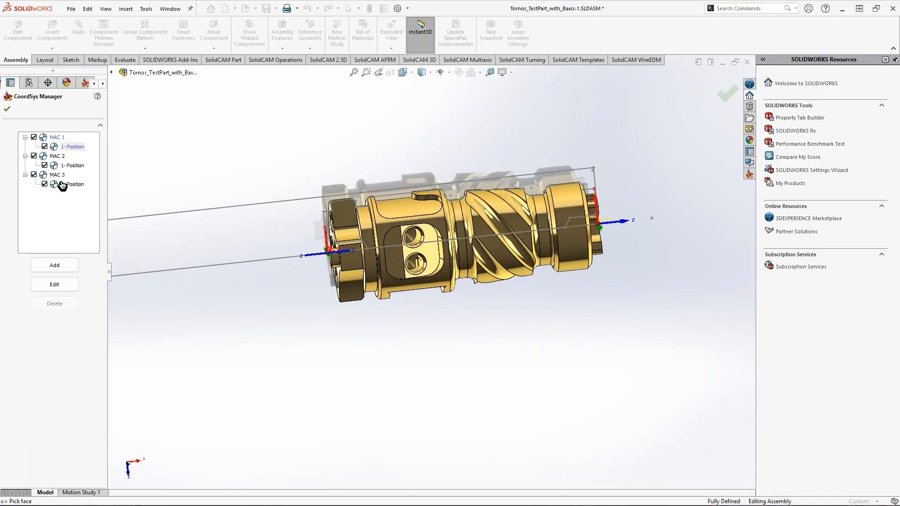
left_click(65, 184)
right_click(62, 184)
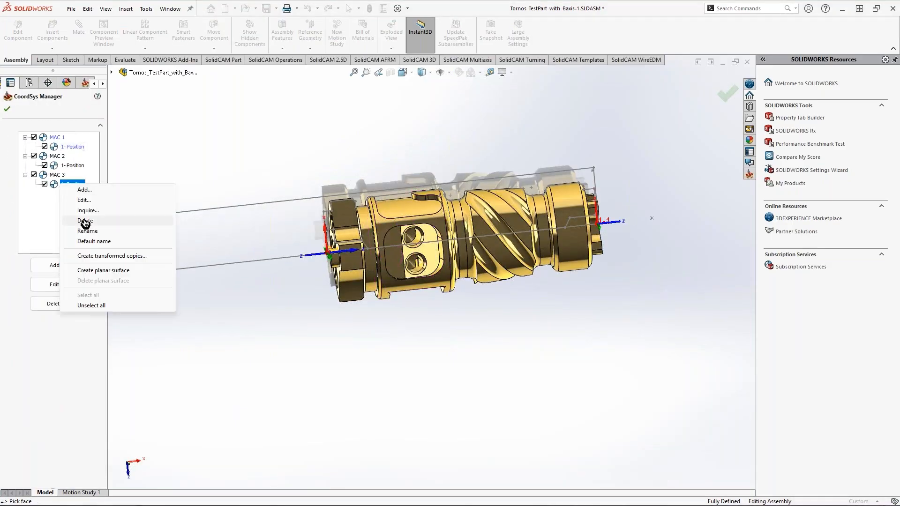
left_click(50, 224)
middle_click_drag(419, 298, 405, 298)
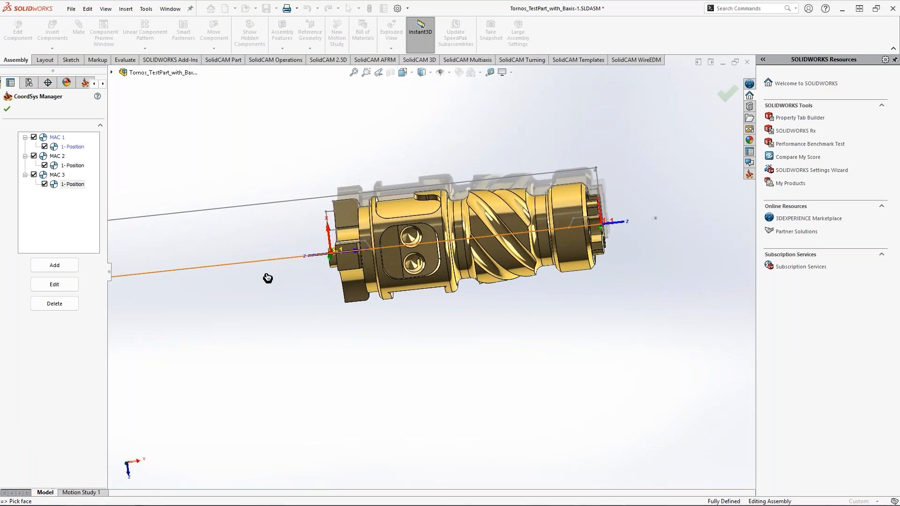
left_click(8, 109)
Close the CAM-Part without accepting its part data and reopen Tornos_TestPart_with_Baxis.SLDPRT
double_click(15, 114)
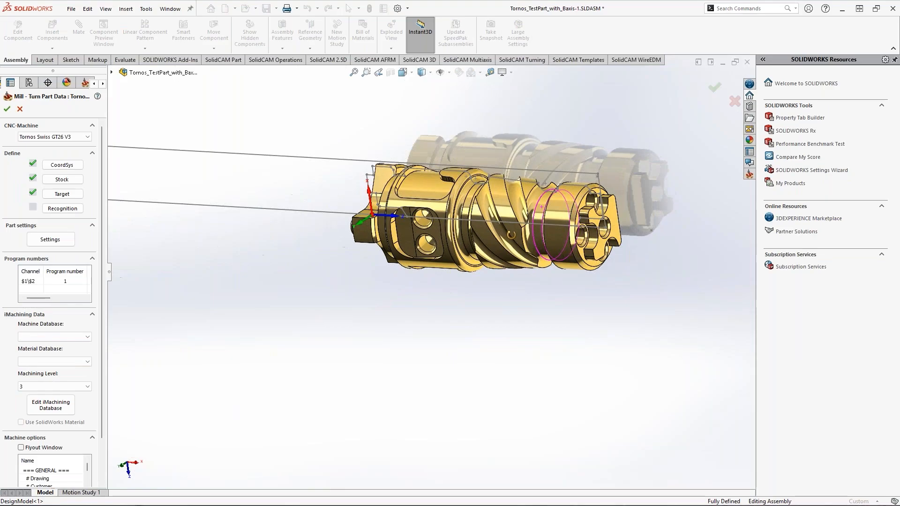
left_click(20, 112)
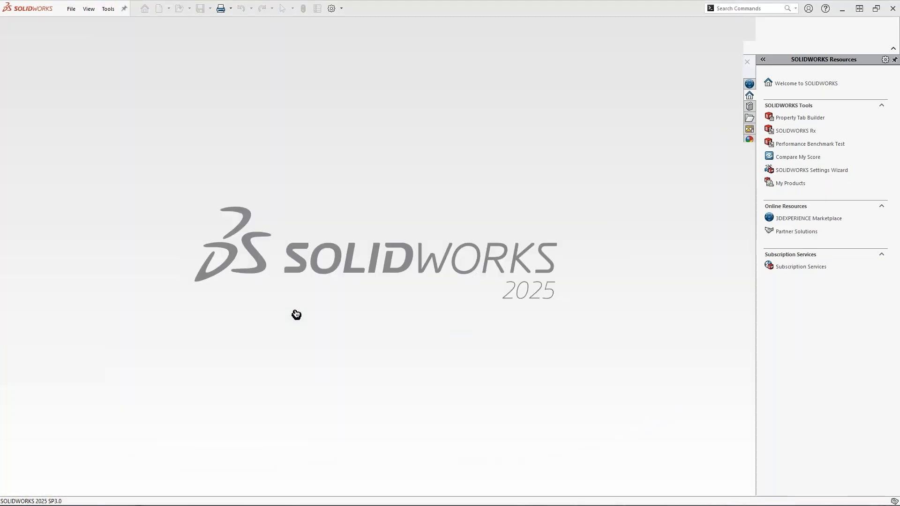
left_click(72, 11)
left_click(84, 36)
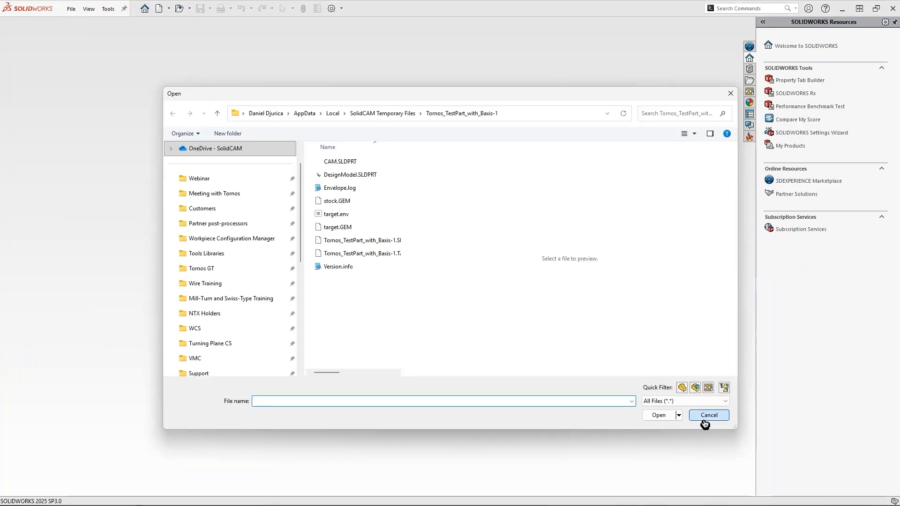
left_click(709, 415)
left_click(71, 9)
left_click(84, 35)
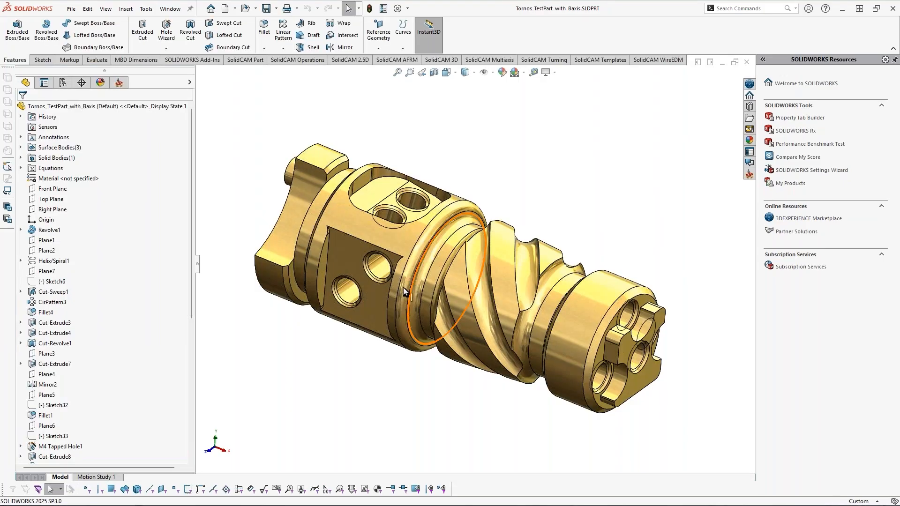
Switch to File Explorer and open Tornos Swiss GT26 V3.vmid from the Webinar folder in the SolidCAM2025 Machine ID Editor
key("super")
left_click(288, 498)
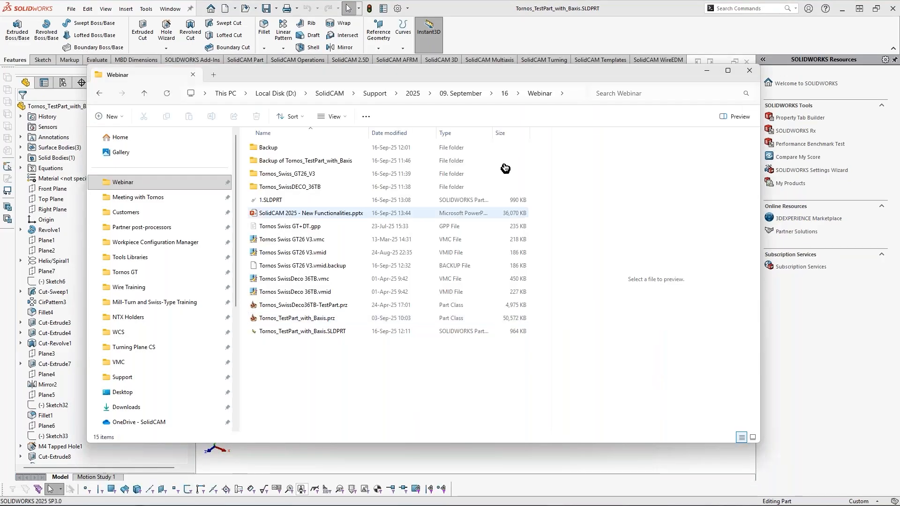
left_click_drag(369, 384, 295, 228)
left_click(305, 381)
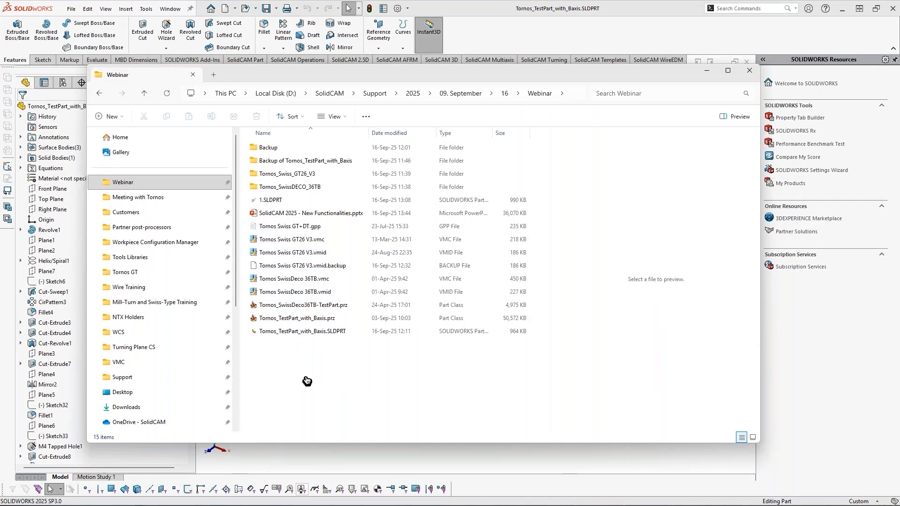
left_click(304, 258)
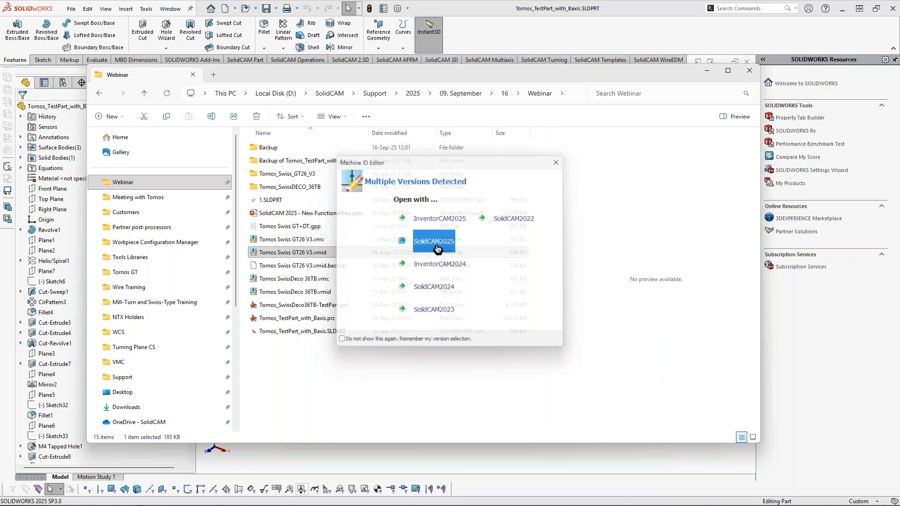
left_click(436, 243)
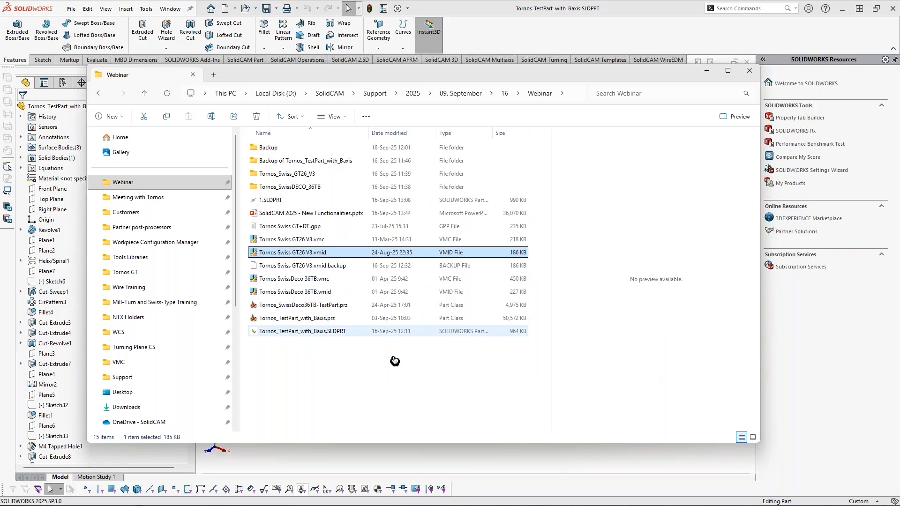
mouse_move(597, 487)
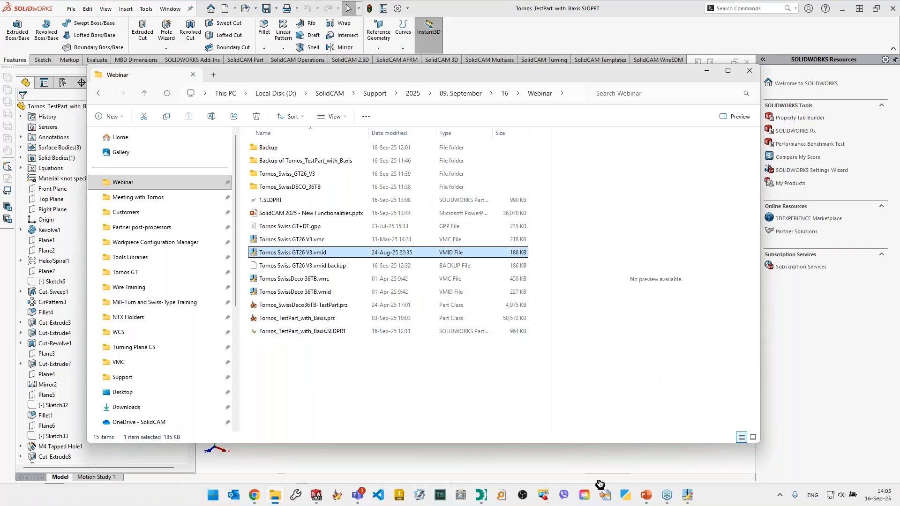
left_click(684, 497)
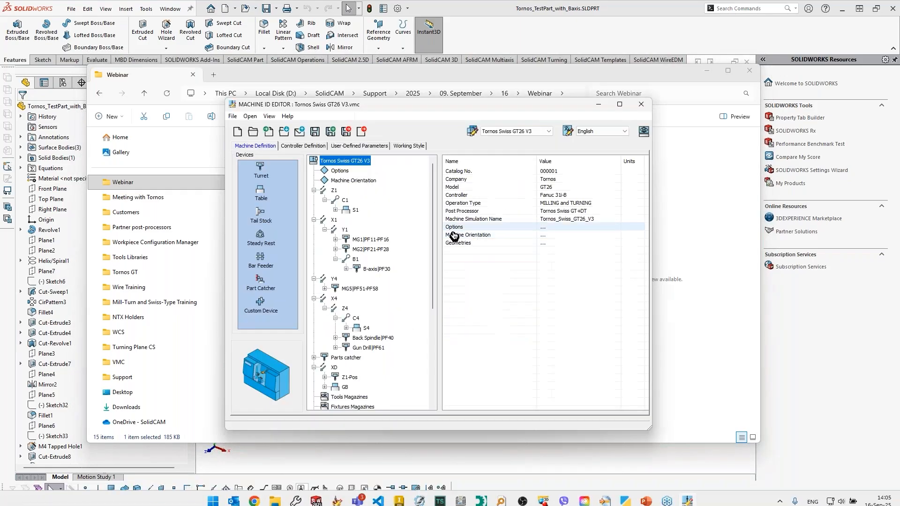
Open the Auto-Create Settings Parameter of the Coordinate System section in the machine's working style
left_click(413, 148)
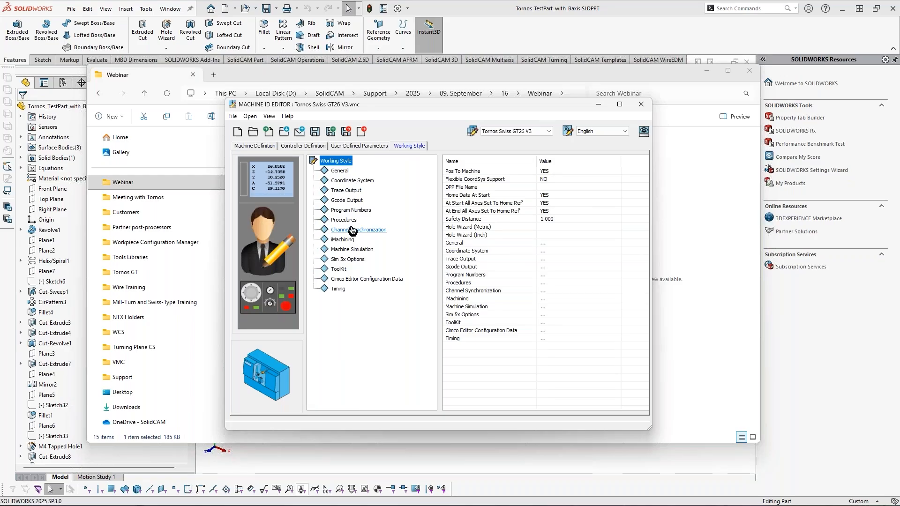
left_click(347, 184)
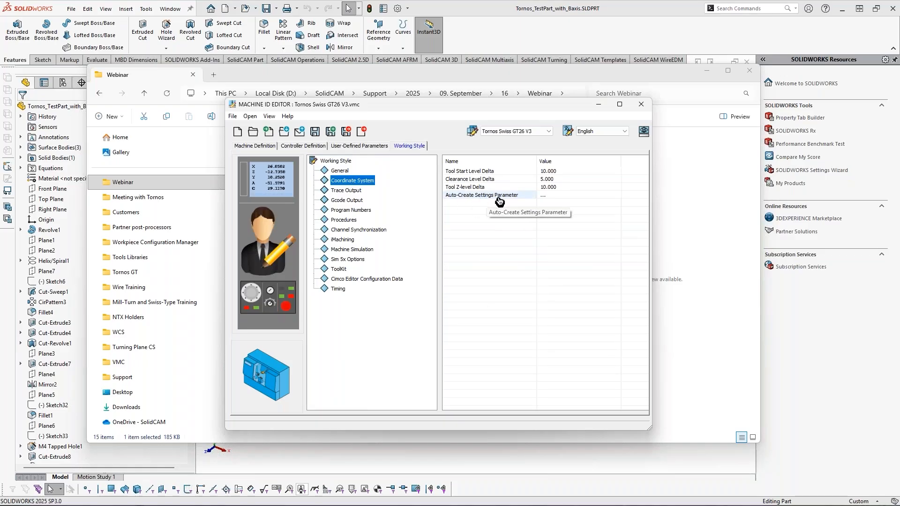
left_click(545, 196)
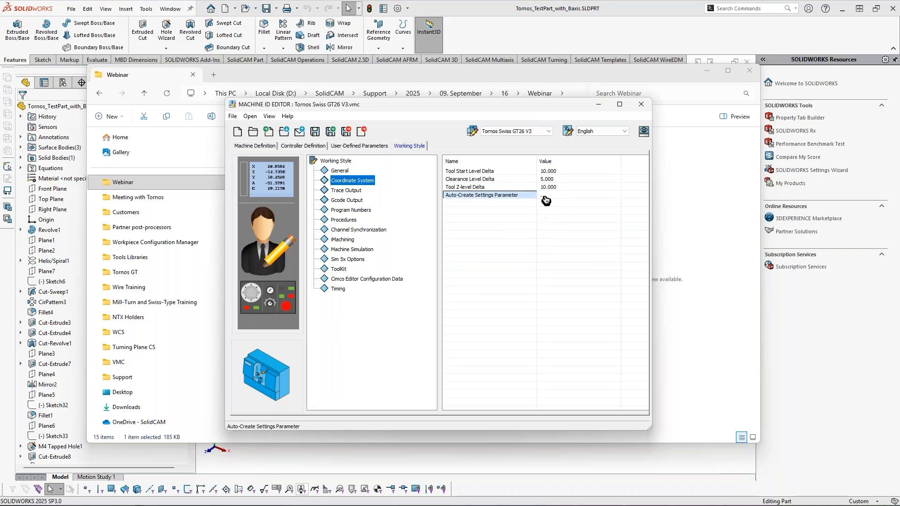
left_click(545, 195)
left_click_drag(497, 202, 504, 256)
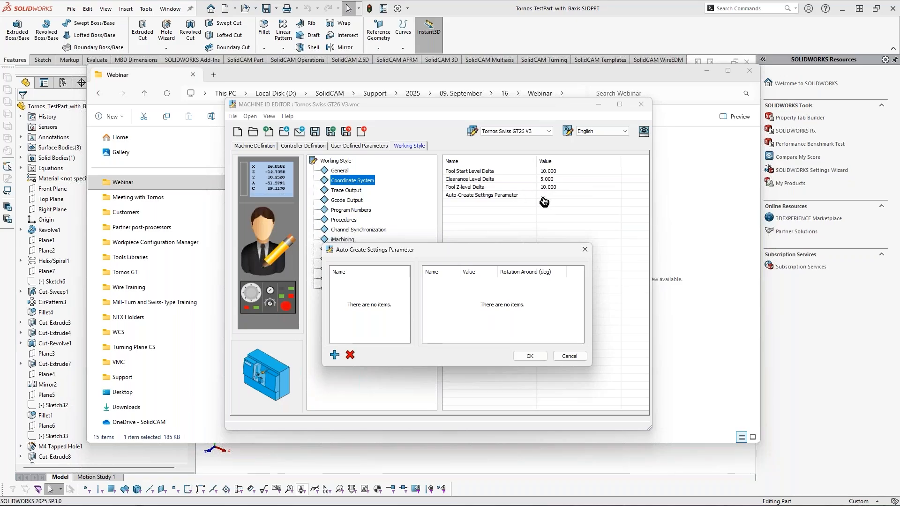
Add a first coordinate system entry to the Auto Create Settings Parameter list
left_click_drag(503, 254, 593, 220)
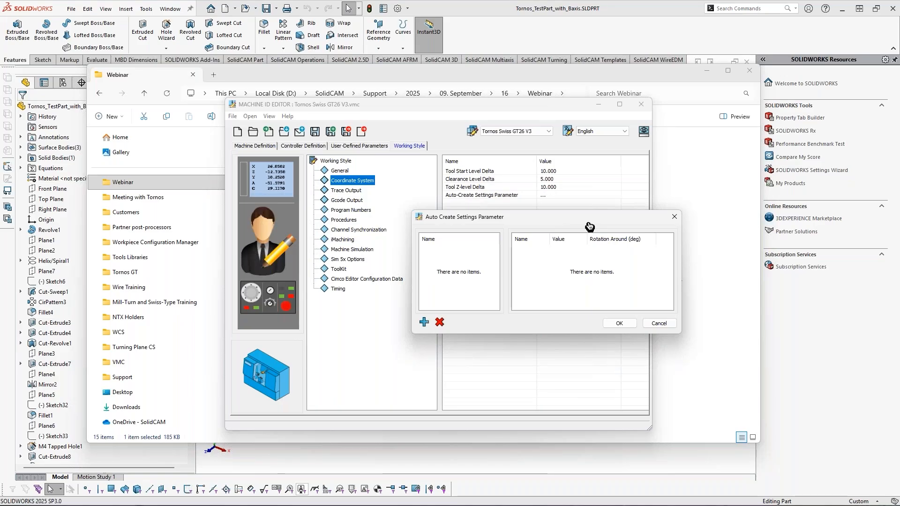
left_click(424, 323)
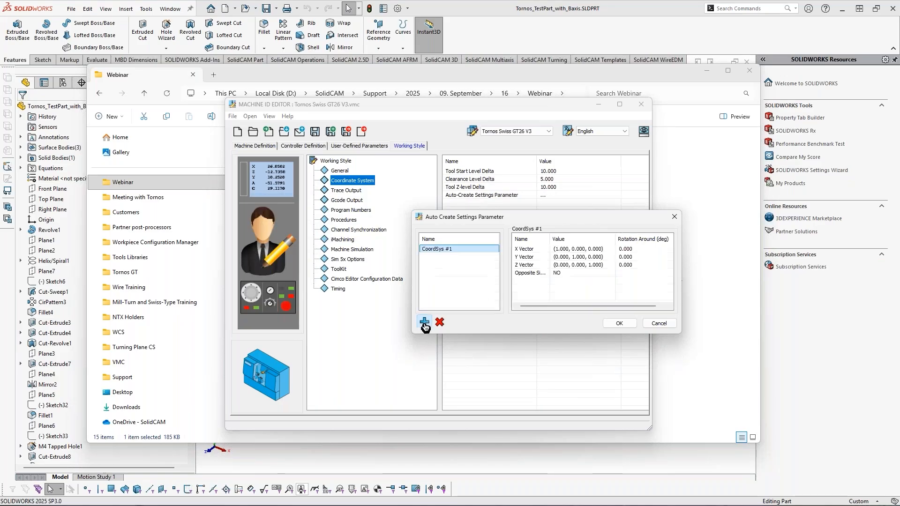
left_click(425, 322)
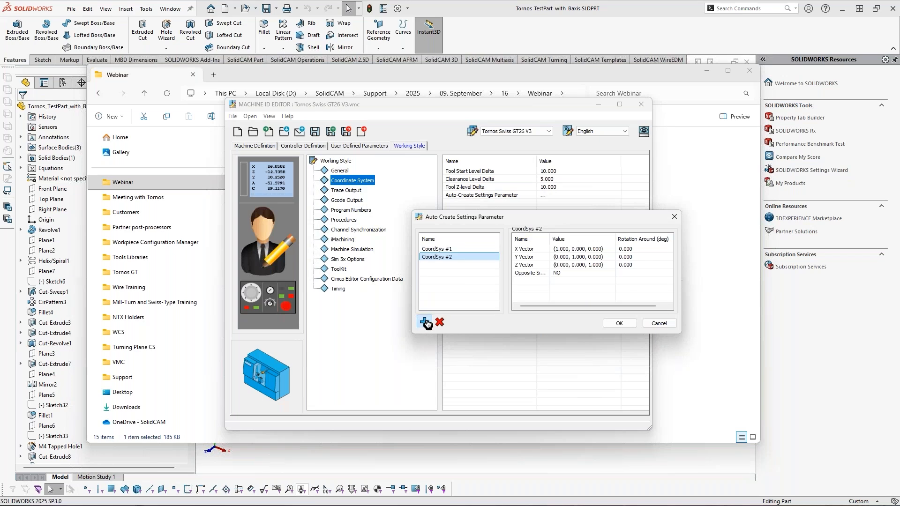
right_click(453, 257)
left_click(474, 277)
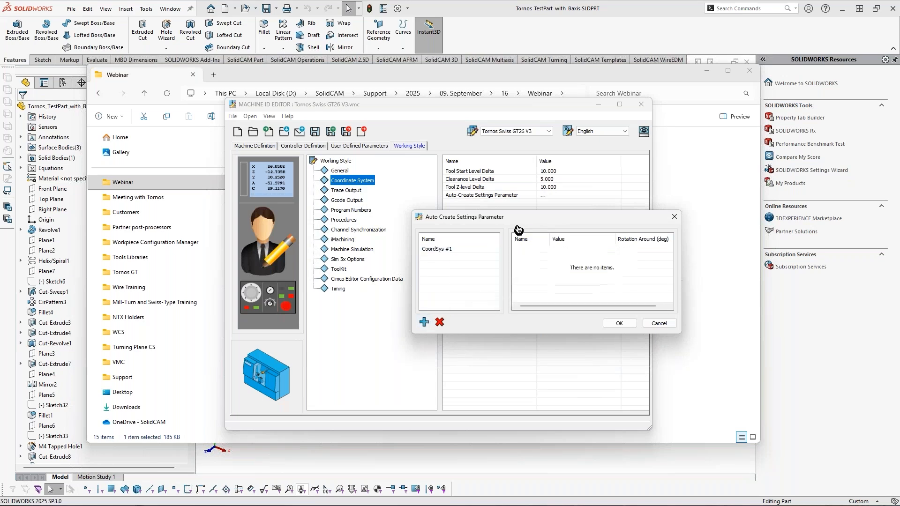
Select CoordSys #1 and widen its parameter name column to show the full names
left_click(436, 253)
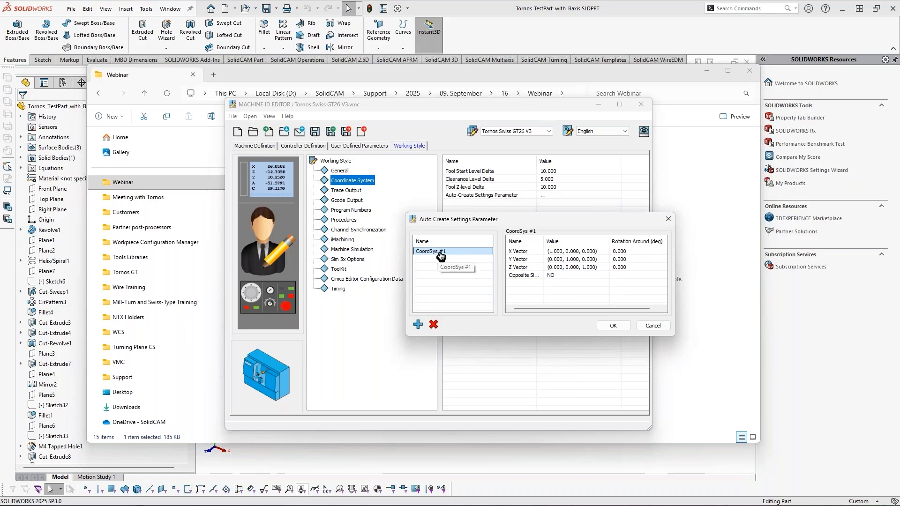
left_click(548, 253)
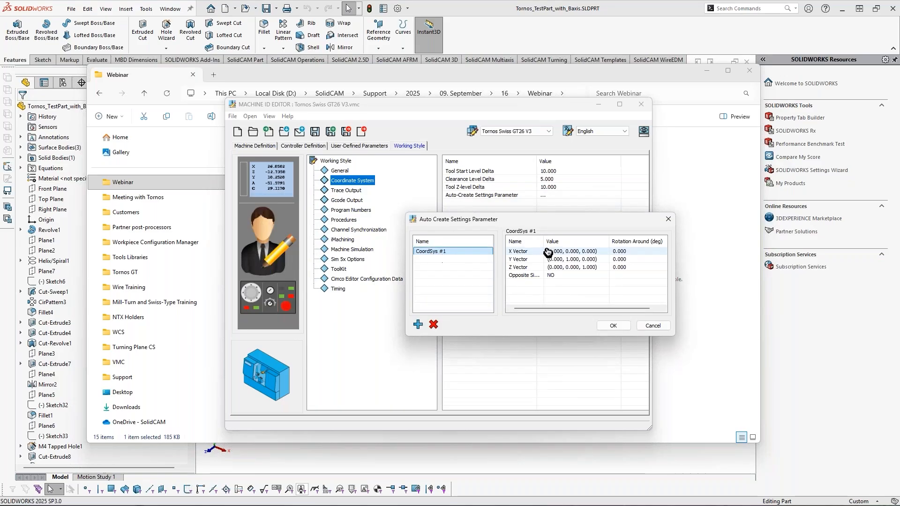
left_click_drag(544, 240, 563, 247)
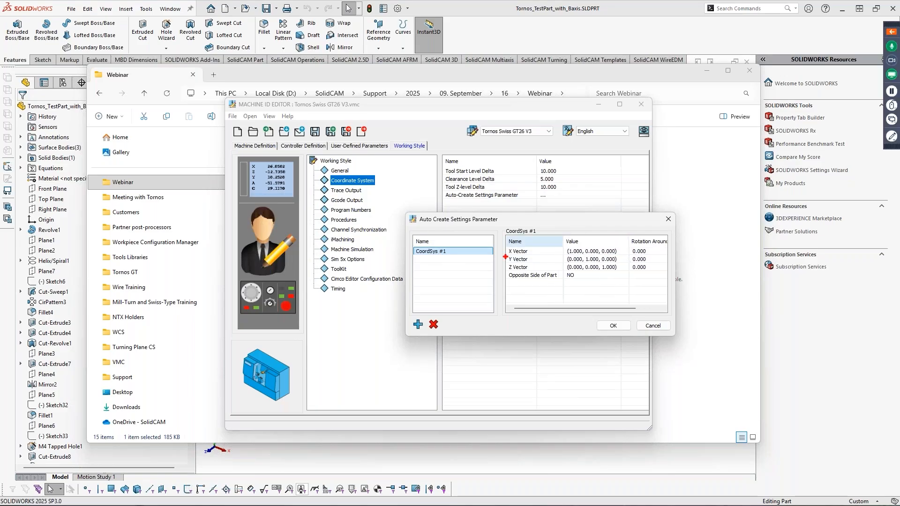
key("w")
left_click_drag(294, 173, 568, 272, "ctrl")
left_click_drag(628, 217, 567, 217, "ctrl+shift")
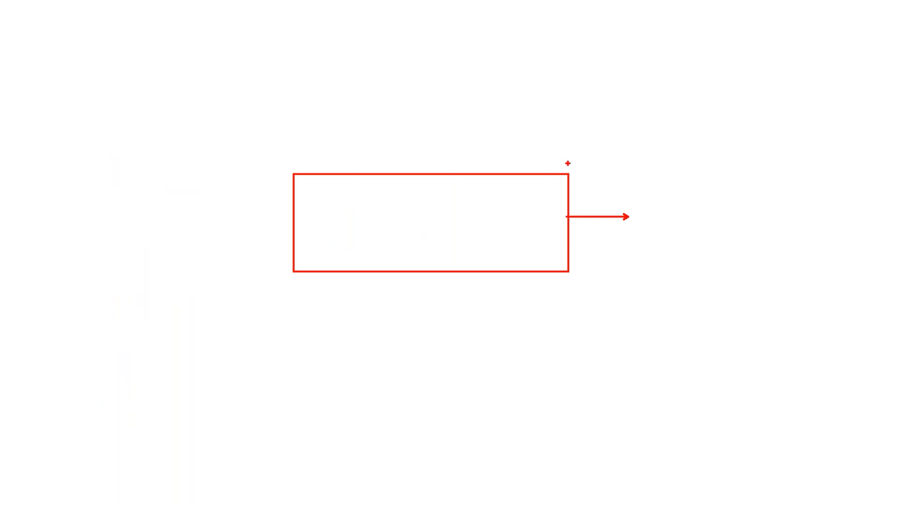
mouse_move(568, 164)
left_mouse_down("ctrl+shift")
mouse_move(568, 217)
mouse_move(610, 206)
left_mouse_up("ctrl+shift")
left_click_drag(245, 217, 293, 217, "ctrl+shift")
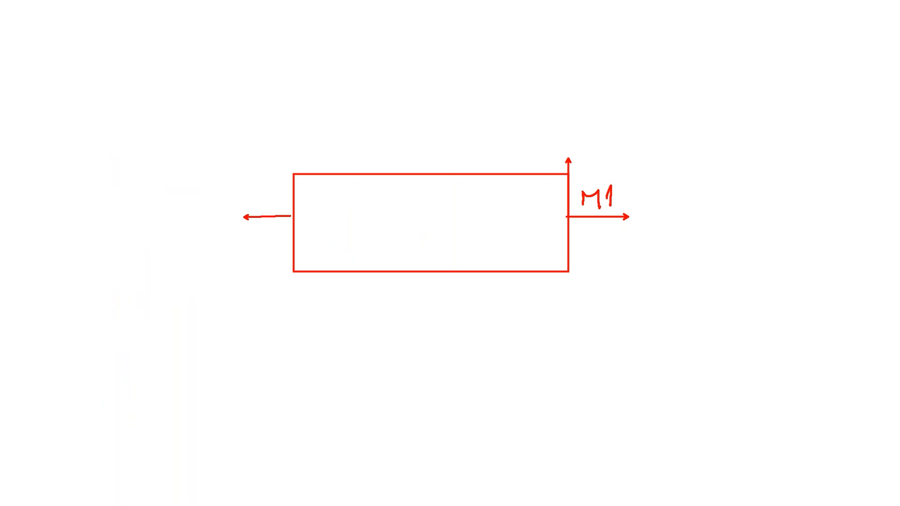
left_click_drag(294, 162, 294, 216, "ctrl+shift")
left_click_drag(302, 153, 316, 157)
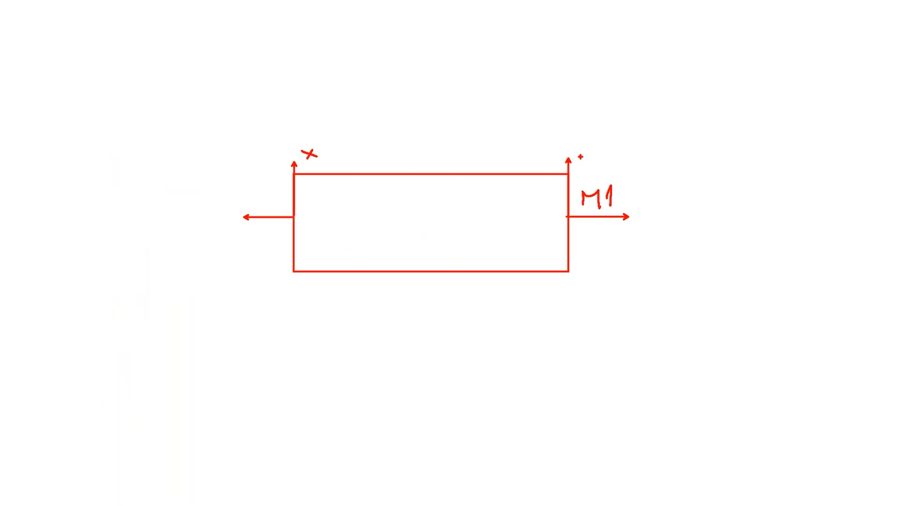
left_click_drag(584, 157, 576, 167)
mouse_move(301, 200)
left_mouse_down()
mouse_move(301, 219)
mouse_move(335, 218)
left_mouse_up()
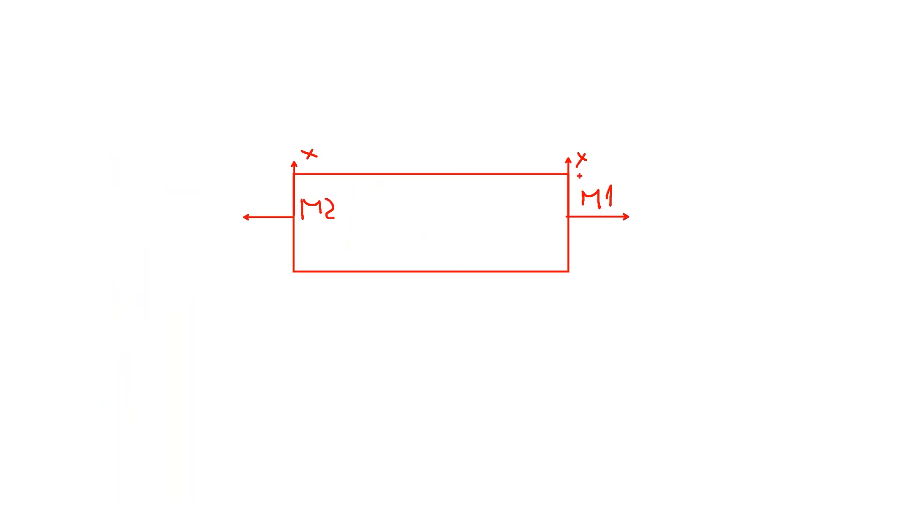
mouse_move(555, 221)
left_mouse_down()
mouse_move(351, 247)
mouse_move(306, 227)
left_mouse_up()
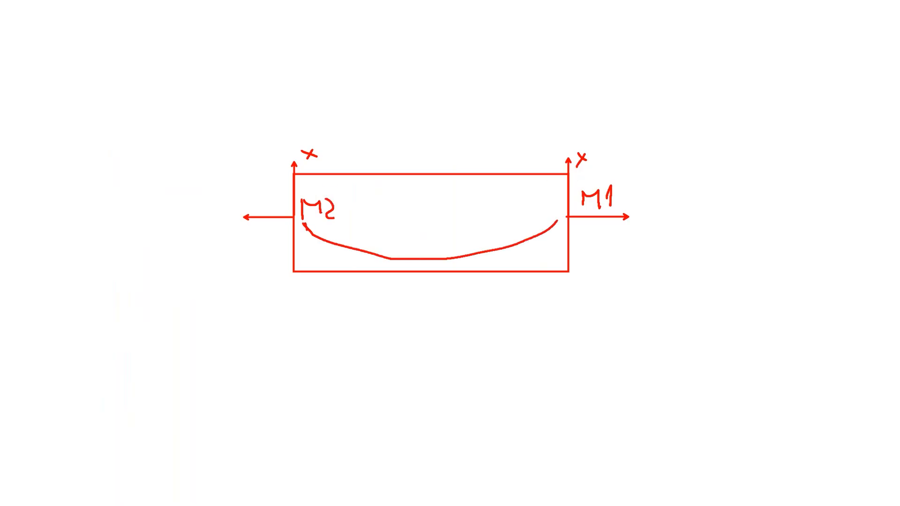
left_click_drag(582, 174, 544, 182)
key("Escape")
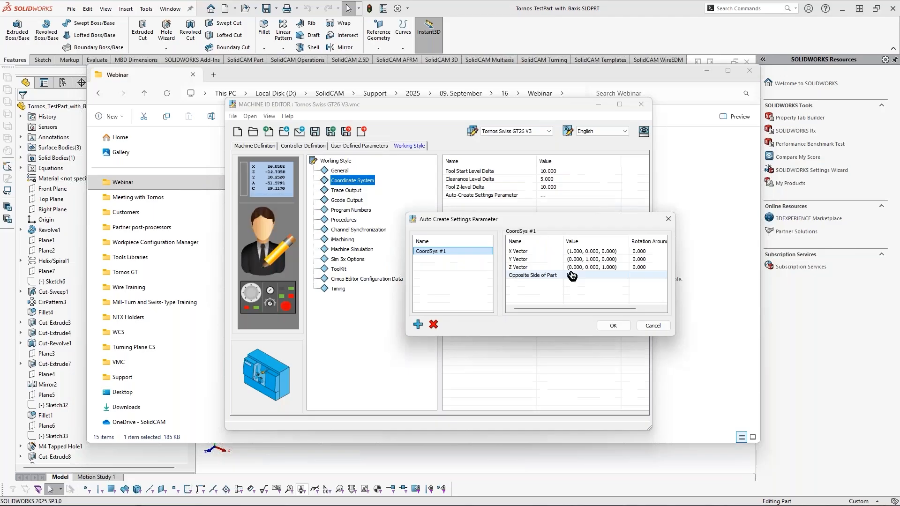
Set Opposite Side of Part to YES and the X Vector rotation to 180 degrees for CoordSys #1, and accept the auto-create settings
left_click(583, 277)
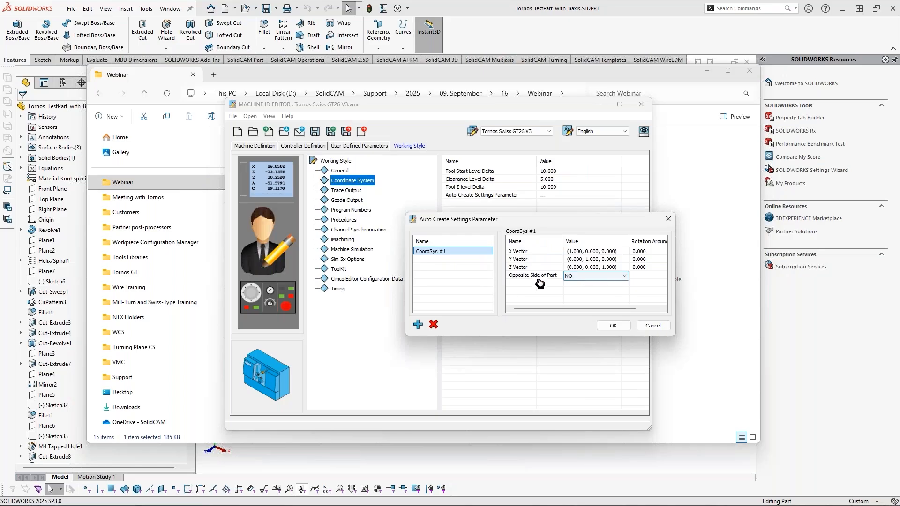
left_click(596, 277)
left_click(577, 290)
left_click(640, 251)
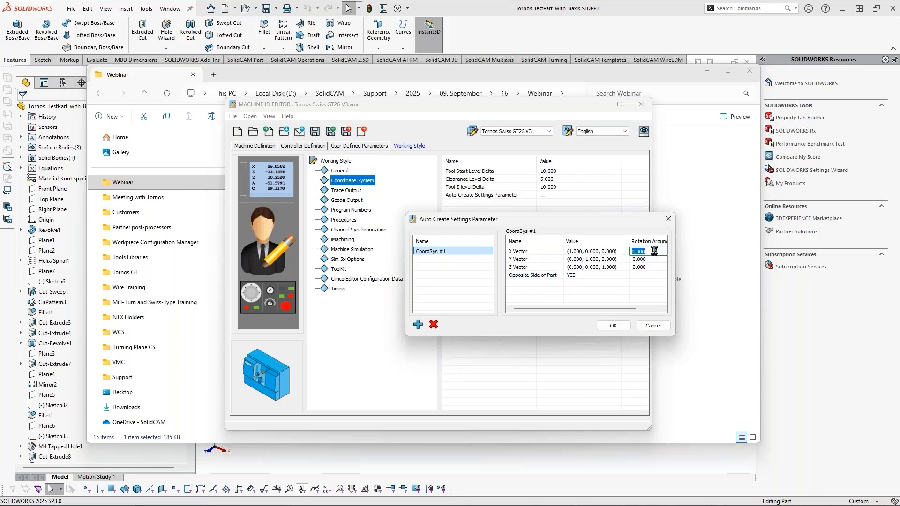
type("180")
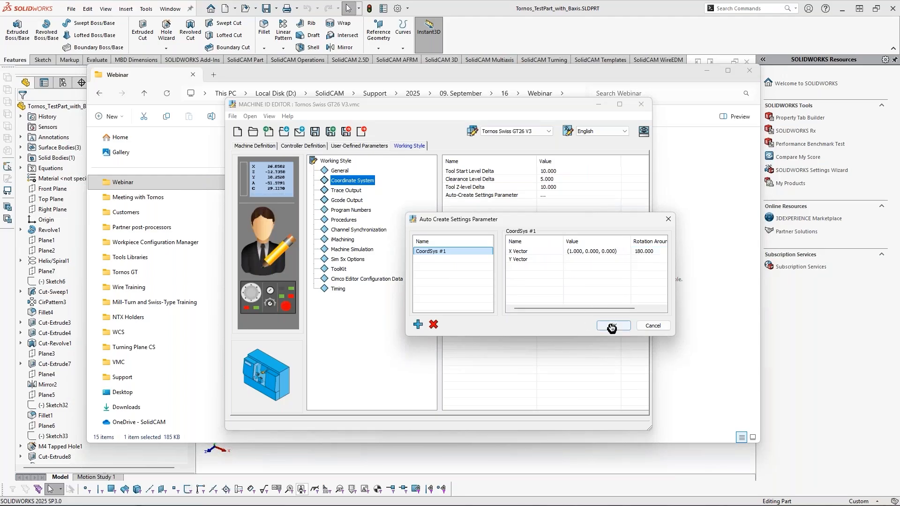
left_click(609, 326)
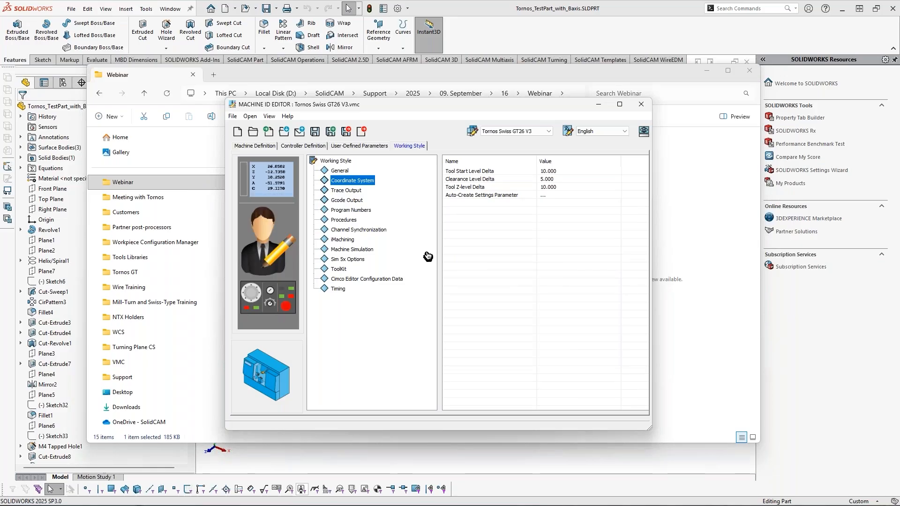
Review the Tool Start Level, Clearance Level and Tool Z-level Delta parameters in the machine's Coordinate System section
left_click_drag(439, 265, 424, 265)
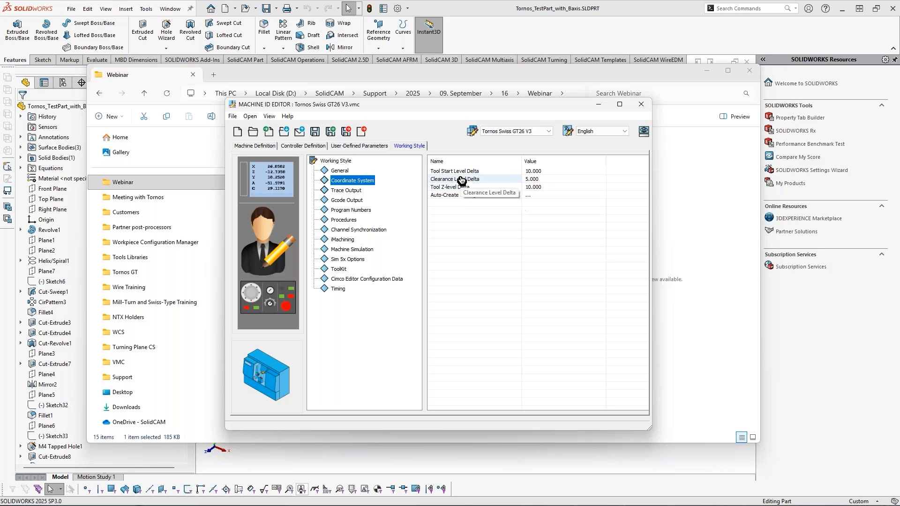
left_click(500, 179)
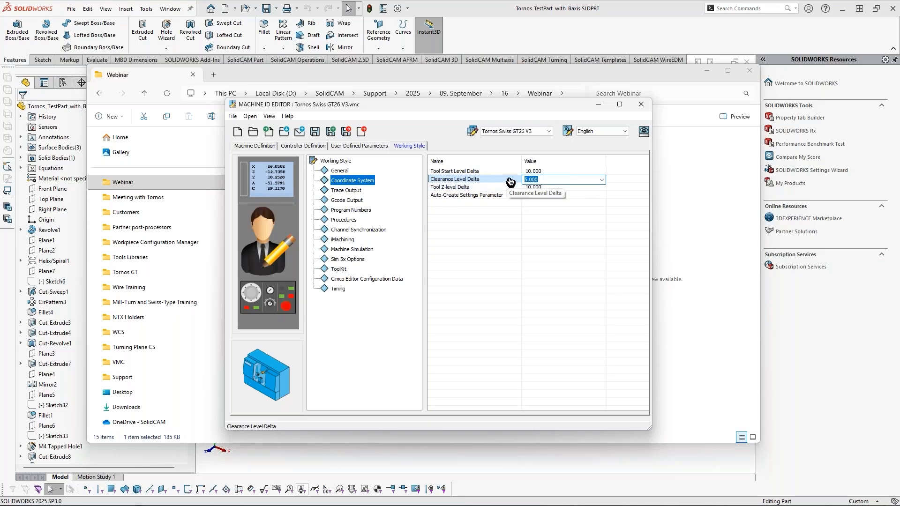
left_click(496, 248)
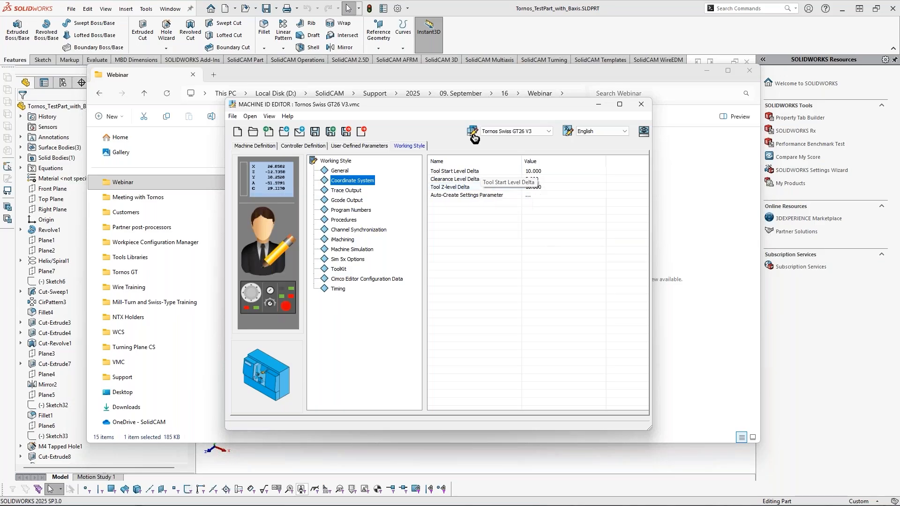
left_click_drag(466, 105, 495, 106)
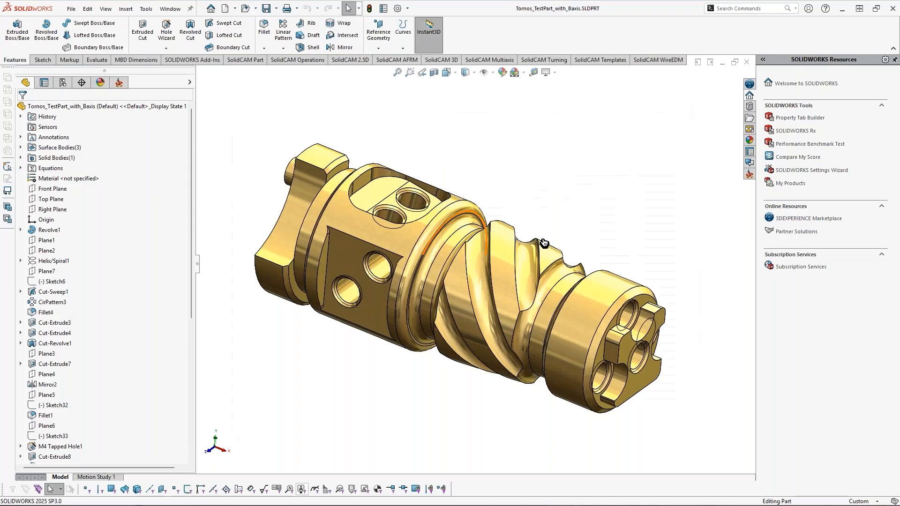
Switch to SOLIDWORKS and create a new external metric Mill-Turn CAM-Part named Tornos_TestPart_with_Baxis-1
left_click(146, 9)
mouse_move(164, 46)
mouse_move(310, 47)
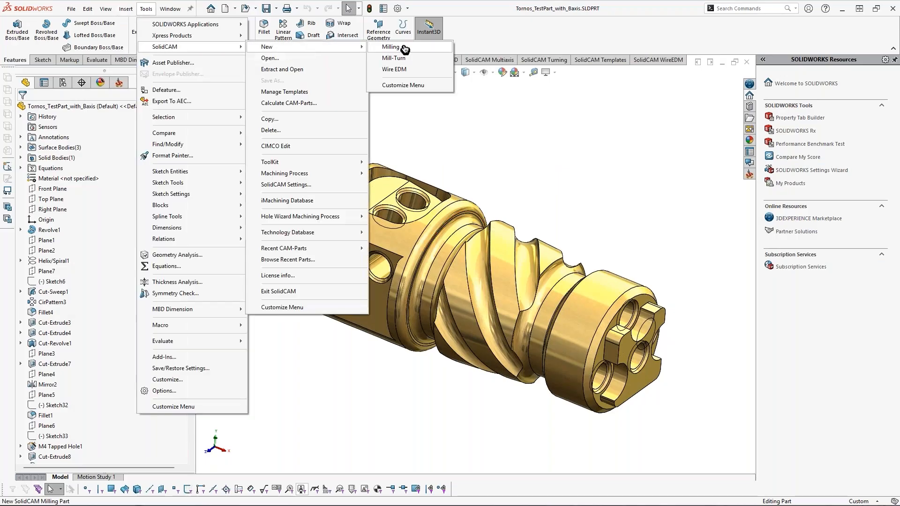
left_click(403, 48)
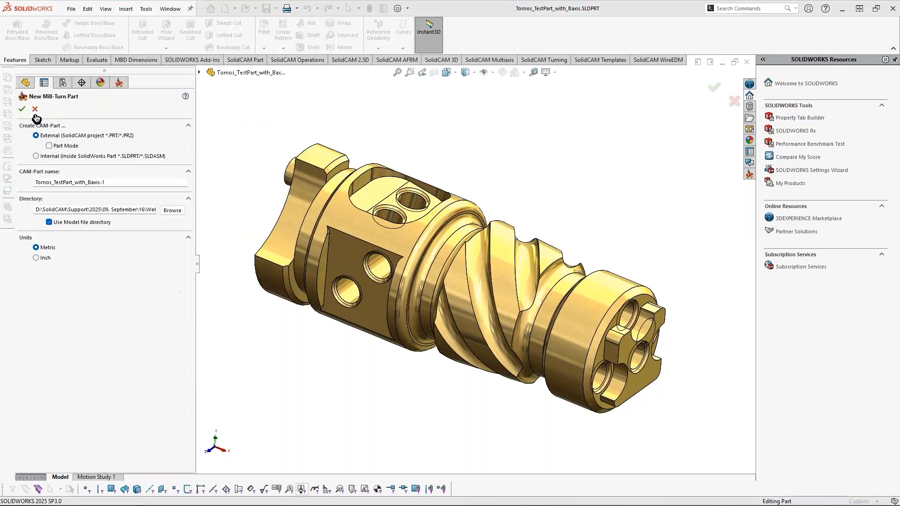
left_click(35, 116)
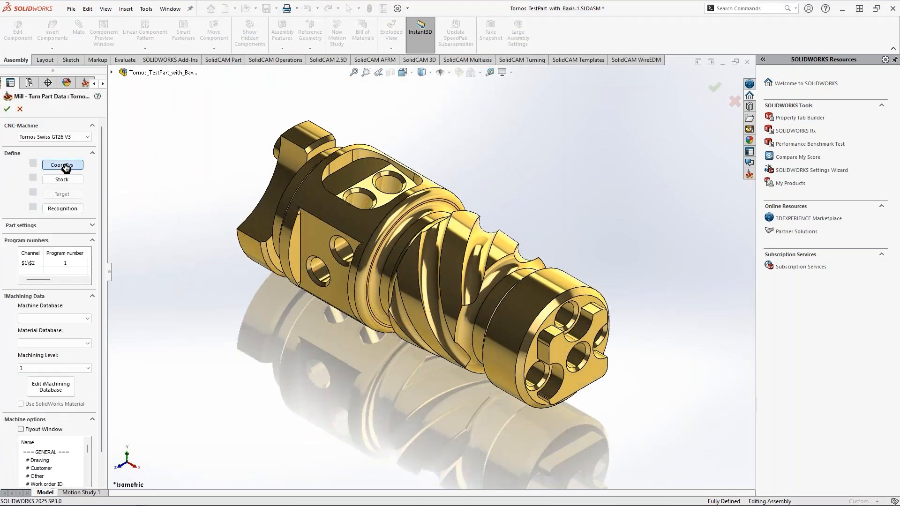
Define the CoordSys on the part's large cylindrical face with its origin at Center of revolution face, and accept the part data
left_click(64, 166)
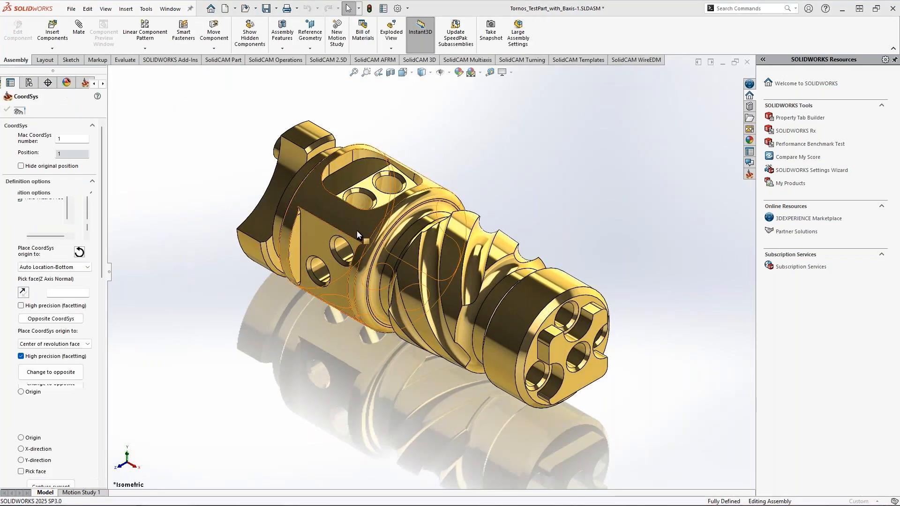
left_click(362, 222)
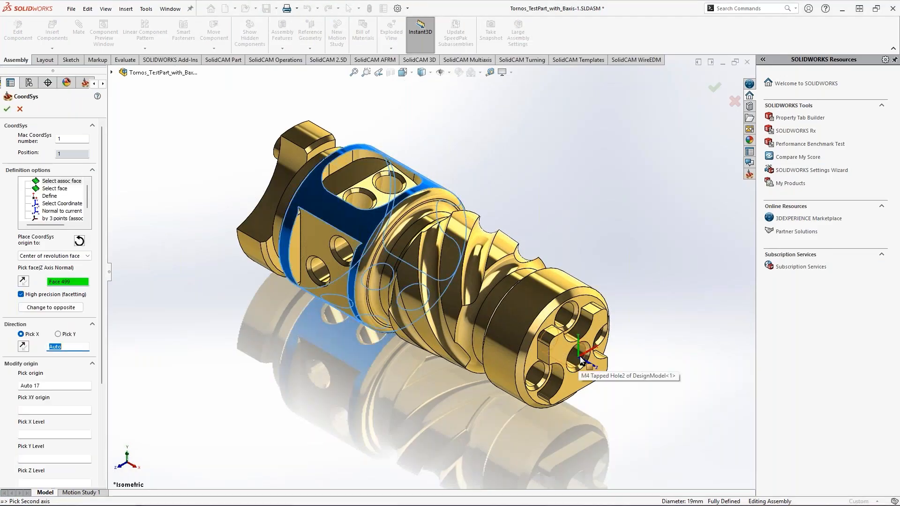
left_click(7, 109)
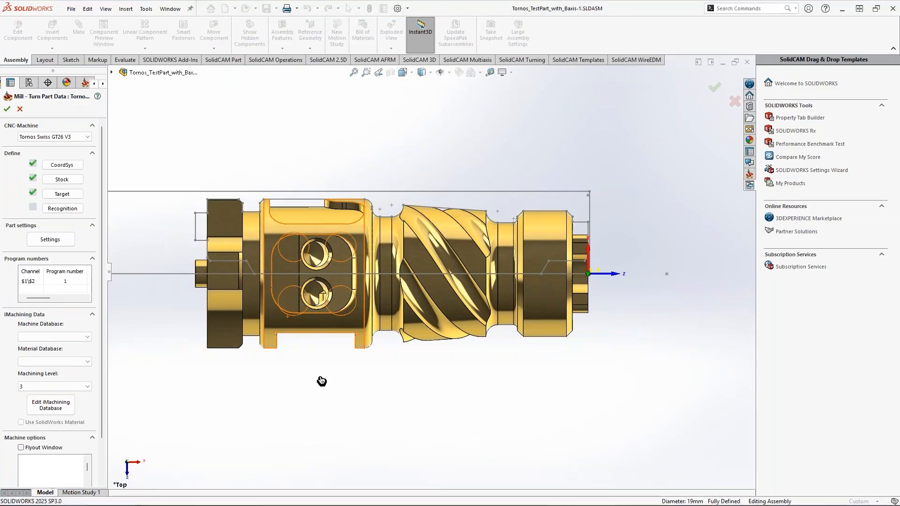
middle_click_drag(386, 382, 424, 370)
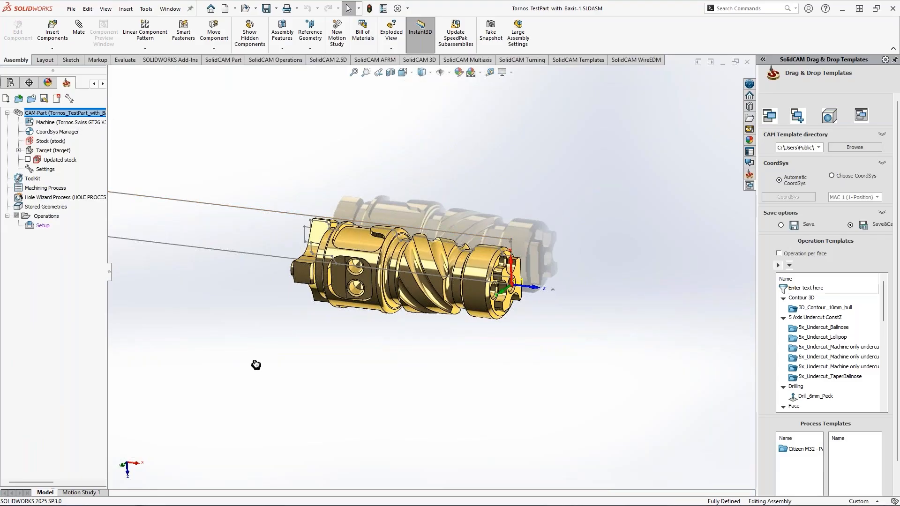
Review the Tool Start and Clearance Levels options under CoordSys definition in the SolidCAM Settings and close the settings
left_click(147, 9)
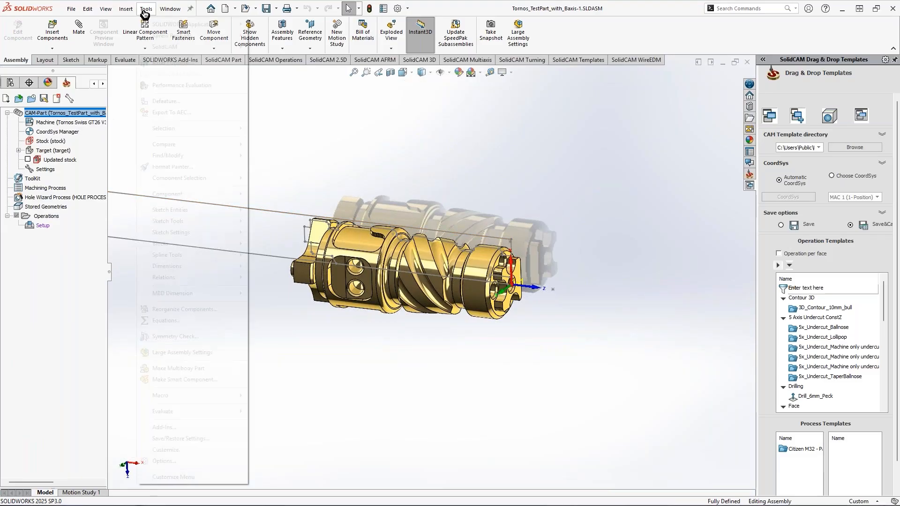
mouse_move(197, 46)
left_click(304, 167)
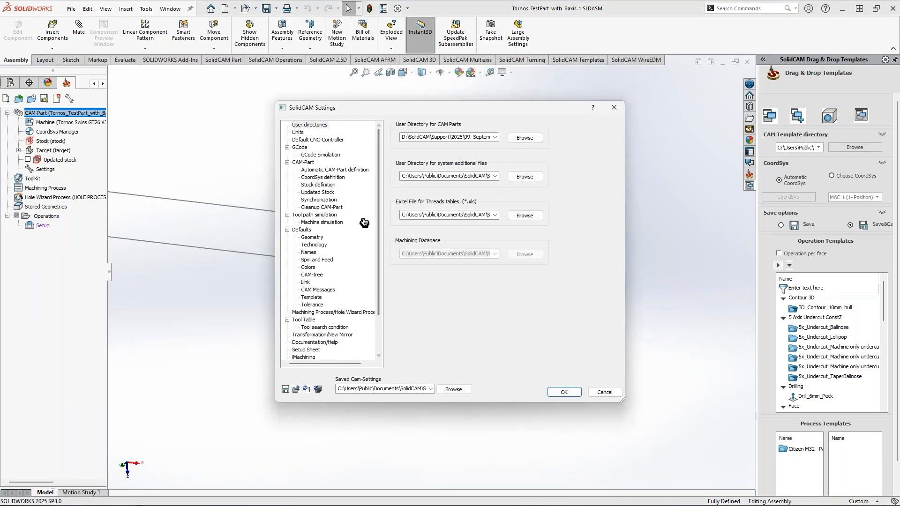
left_click(320, 181)
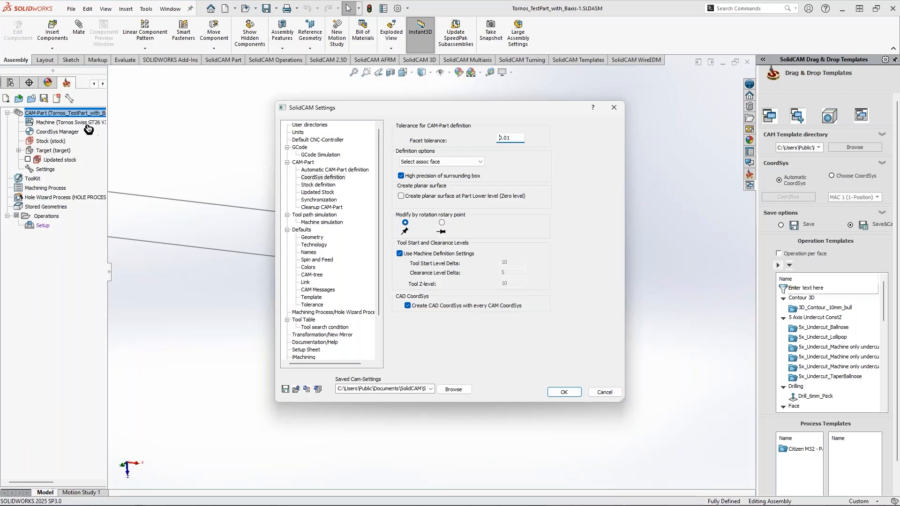
left_click(574, 393)
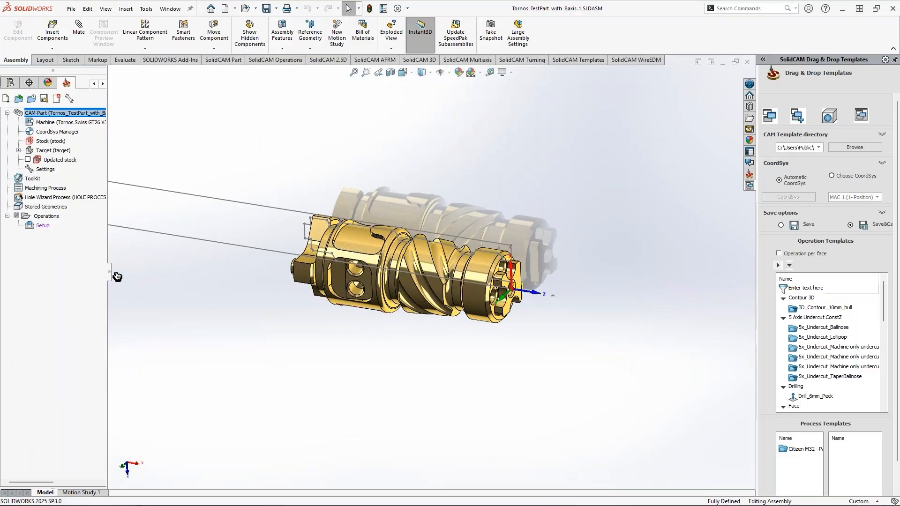
Reopen the Mill-Turn part data from the CAM-Part's machine entry and widen the side pane to show the machine options
left_click_drag(110, 274, 134, 277)
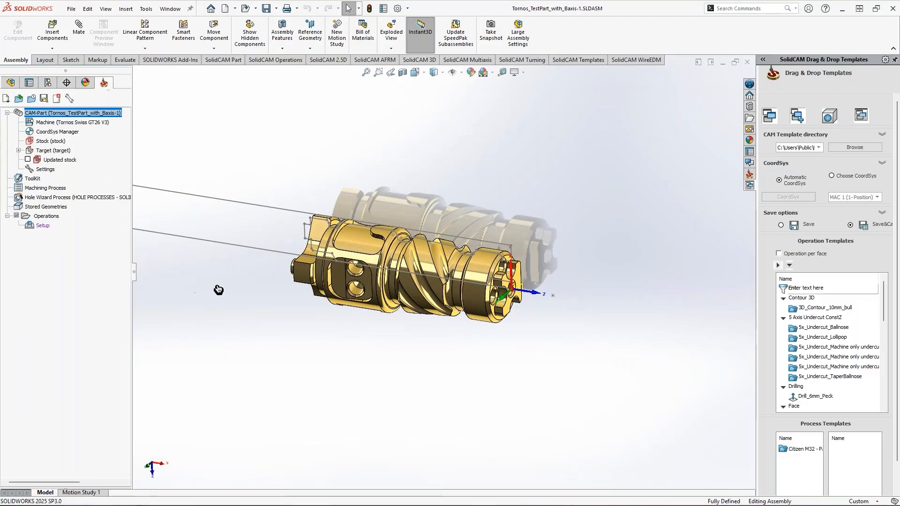
double_click(89, 122)
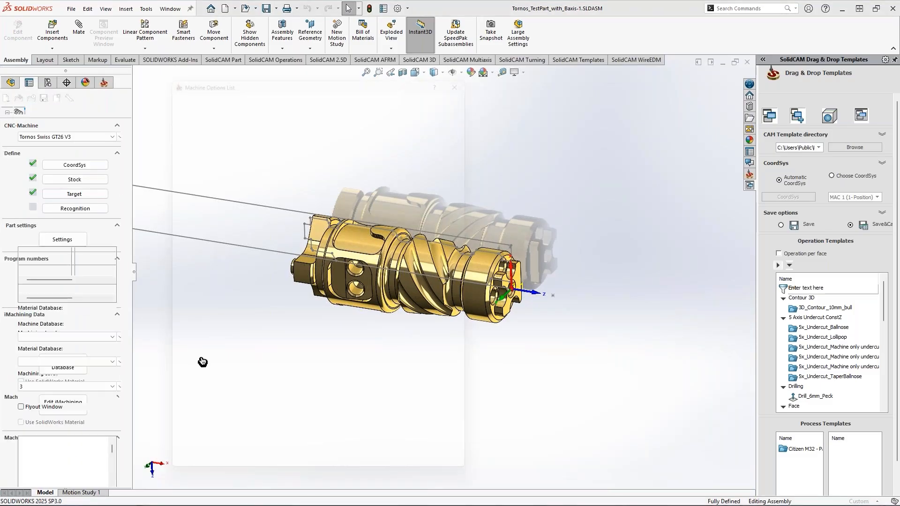
left_click_drag(137, 277, 166, 281)
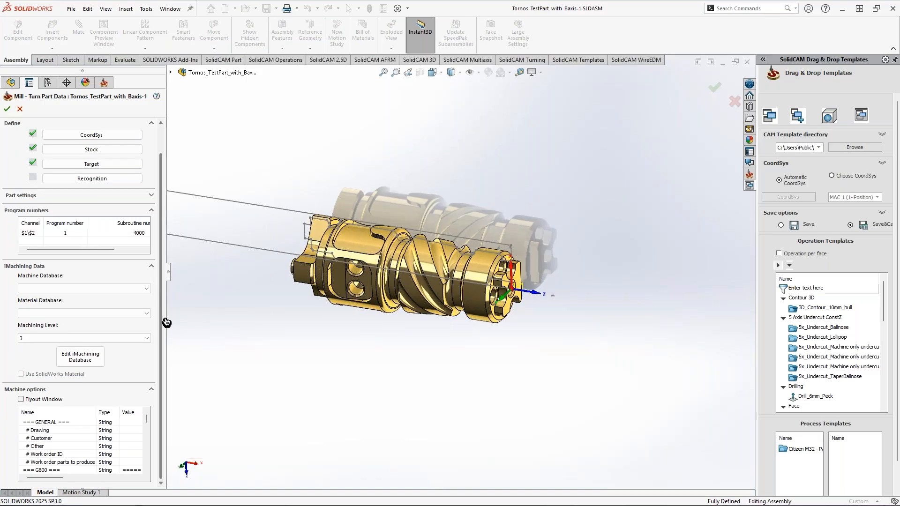
Show the machine options in a flyout window and examine the guidebush type option G803 [A] in the list
left_click(24, 400)
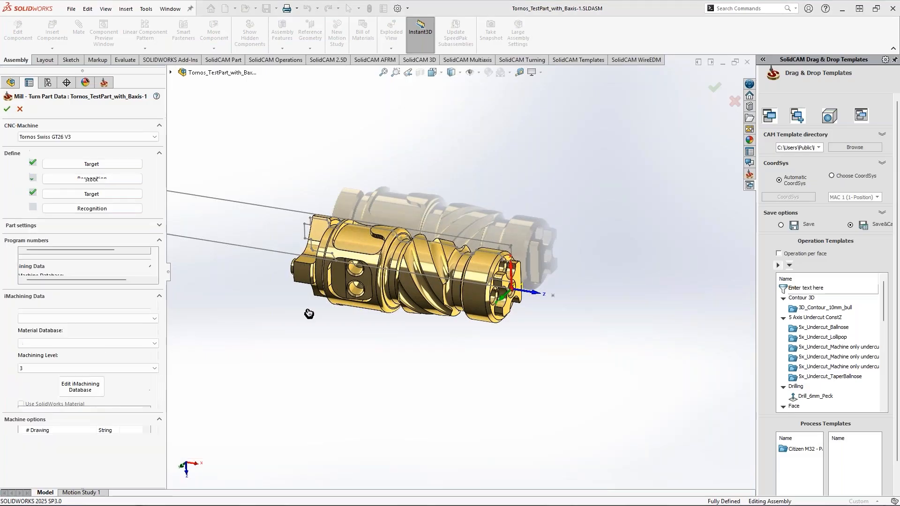
left_click_drag(361, 83, 387, 89)
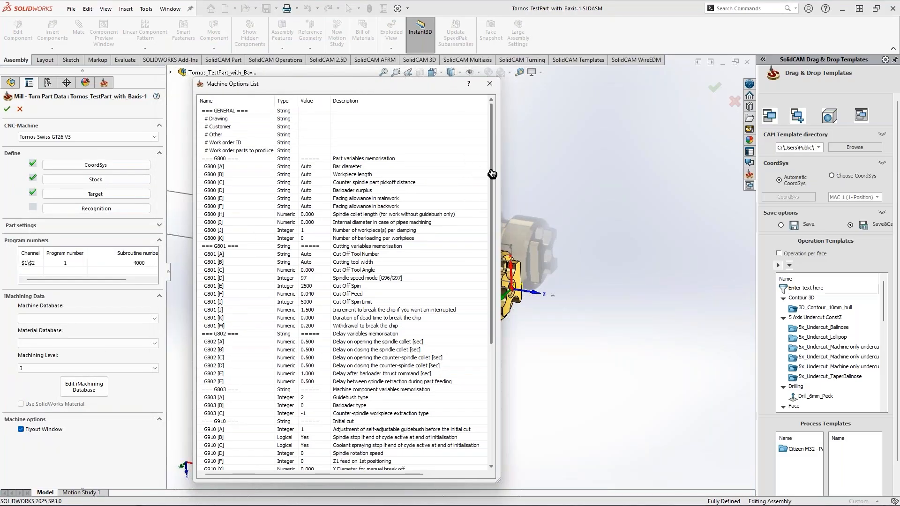
left_click_drag(492, 183, 495, 209)
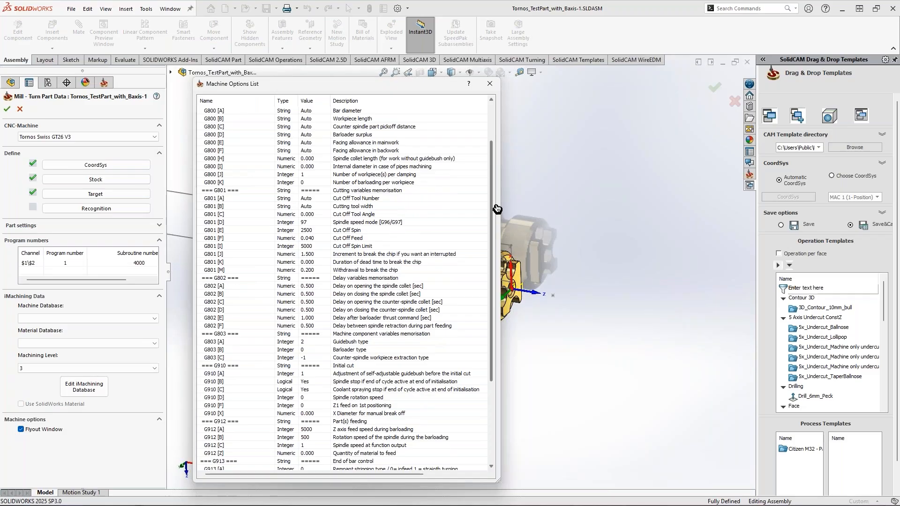
left_click(235, 344)
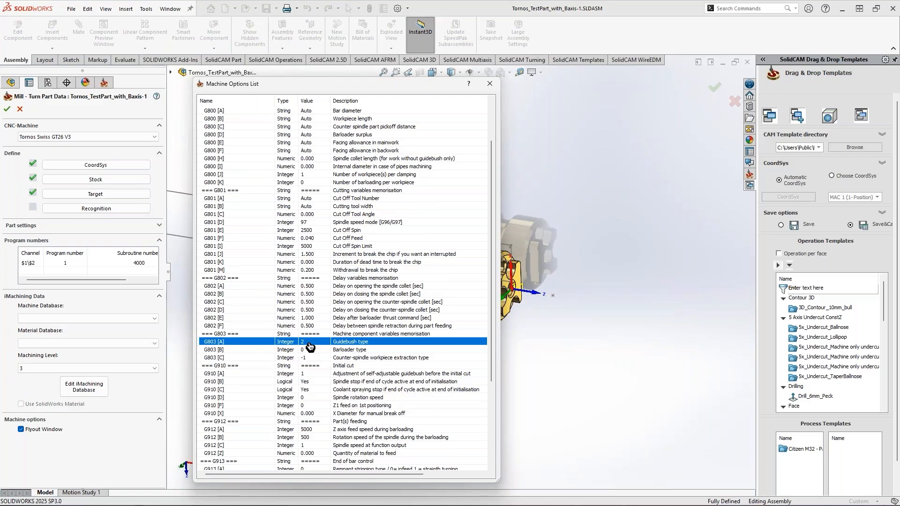
Switch to TISIS and examine the part info's Machine elements, Dwell, Cutting and Part variables
key("alt+Tab")
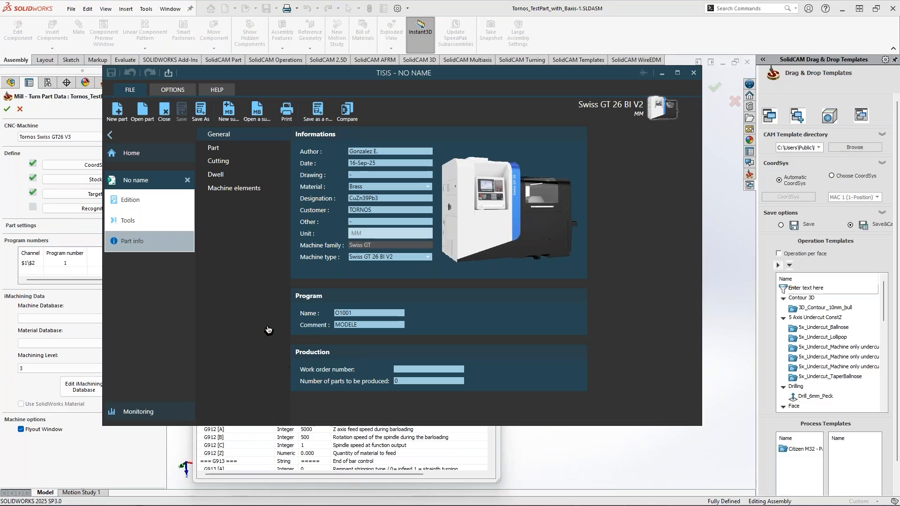
left_click(231, 190)
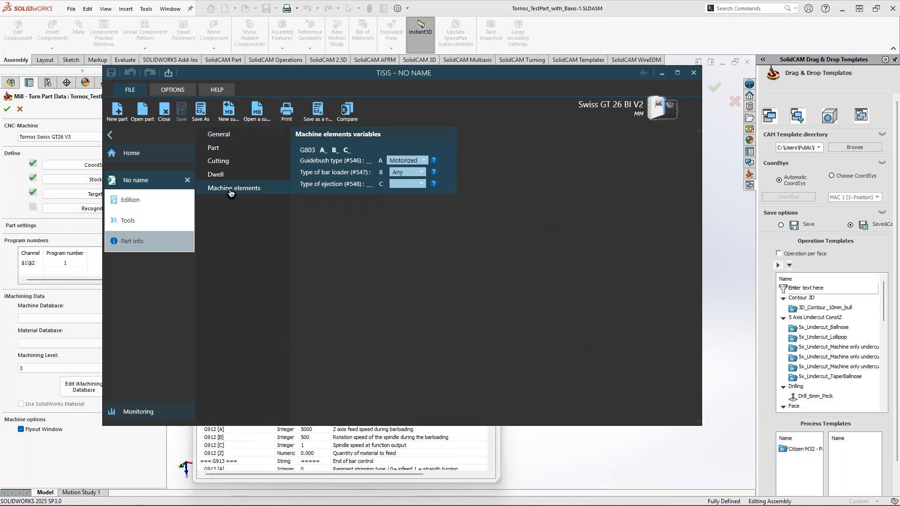
left_click(221, 175)
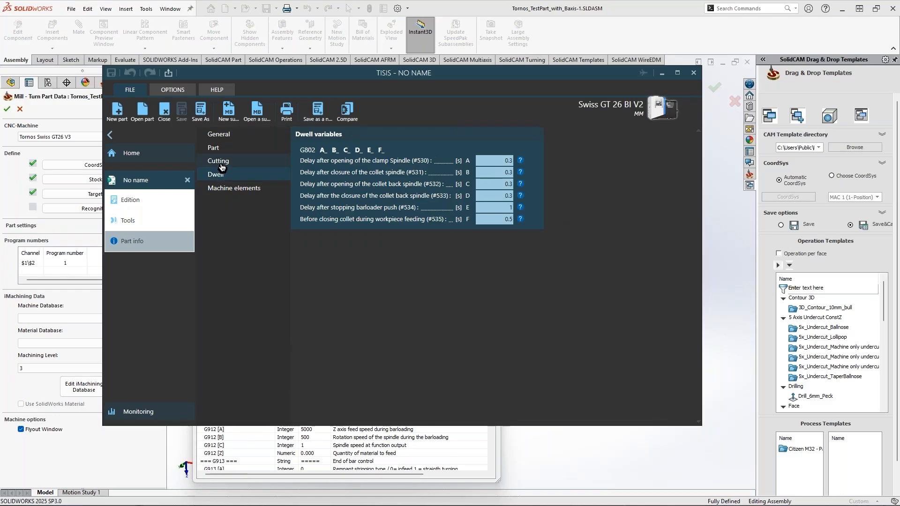
left_click(223, 166)
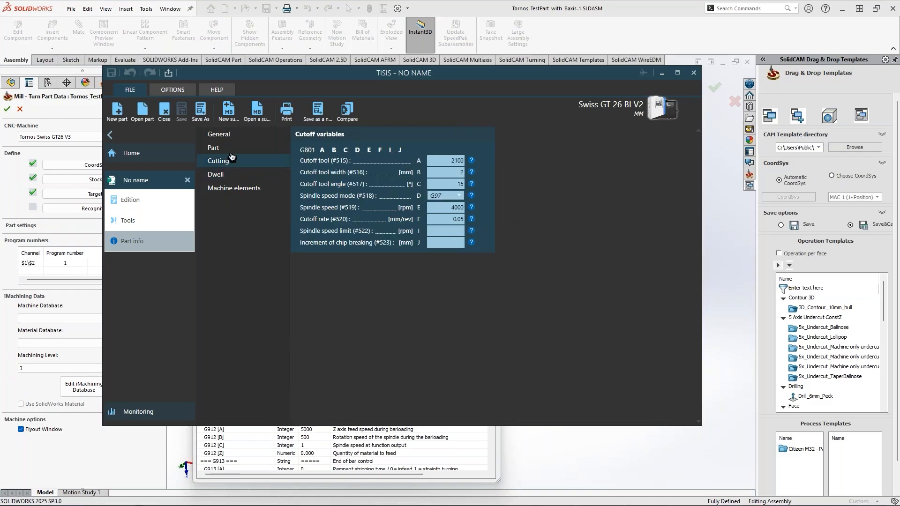
left_click(230, 150)
left_click(240, 161)
left_click(240, 176)
left_click(240, 190)
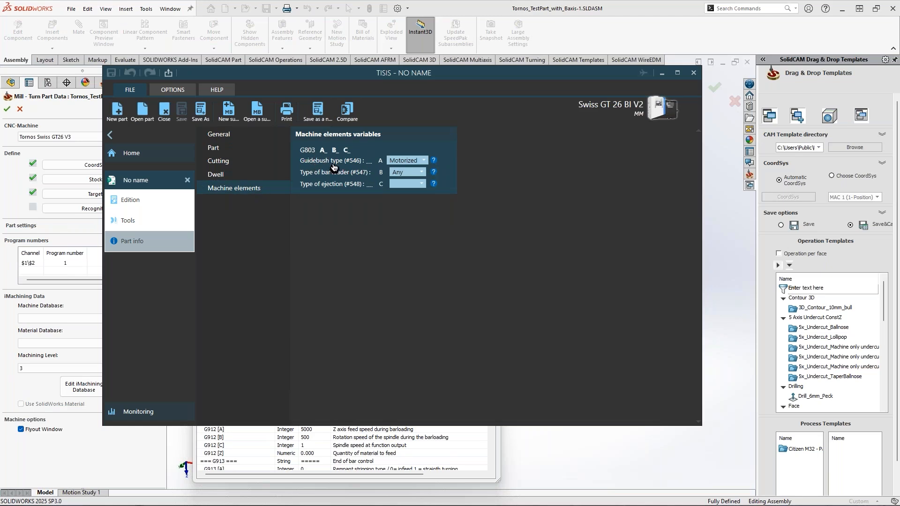
Review the guidebush types offered for G803 A, then return to SOLIDWORKS and close the Machine Options List
left_click(424, 161)
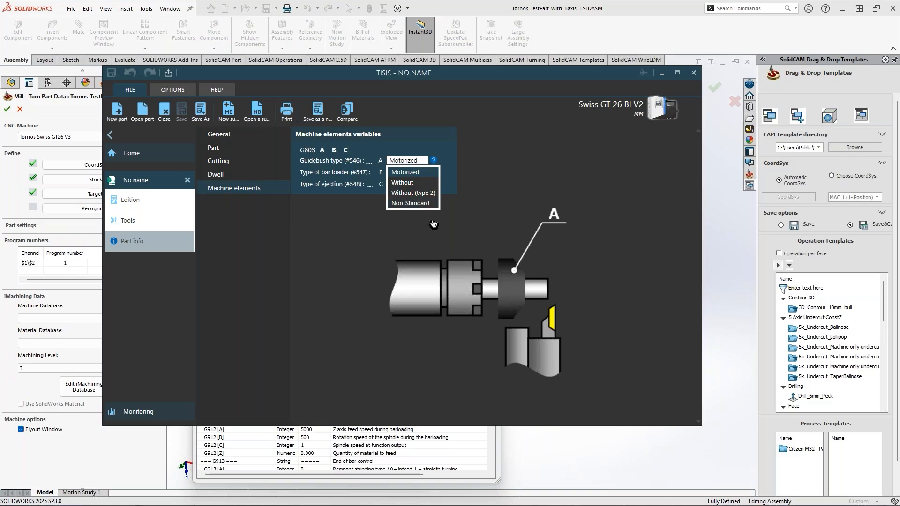
left_click(432, 231)
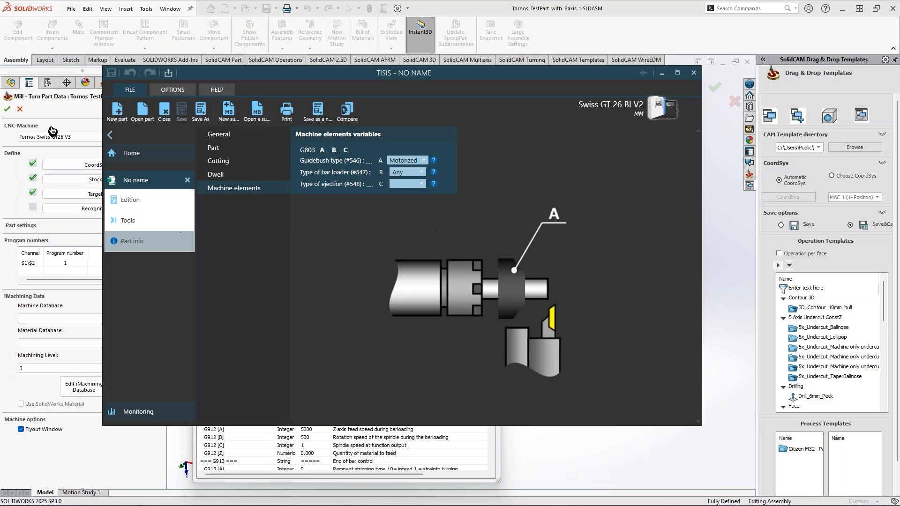
left_click(60, 116)
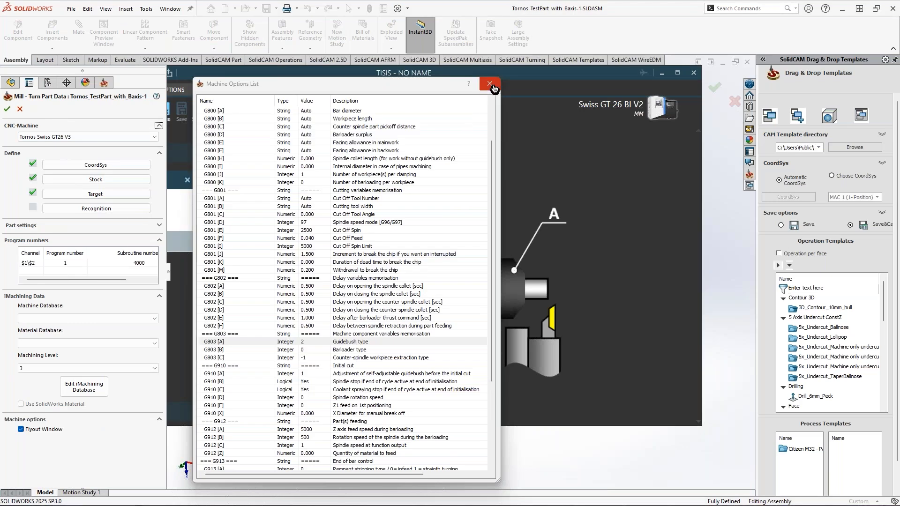
left_click(490, 88)
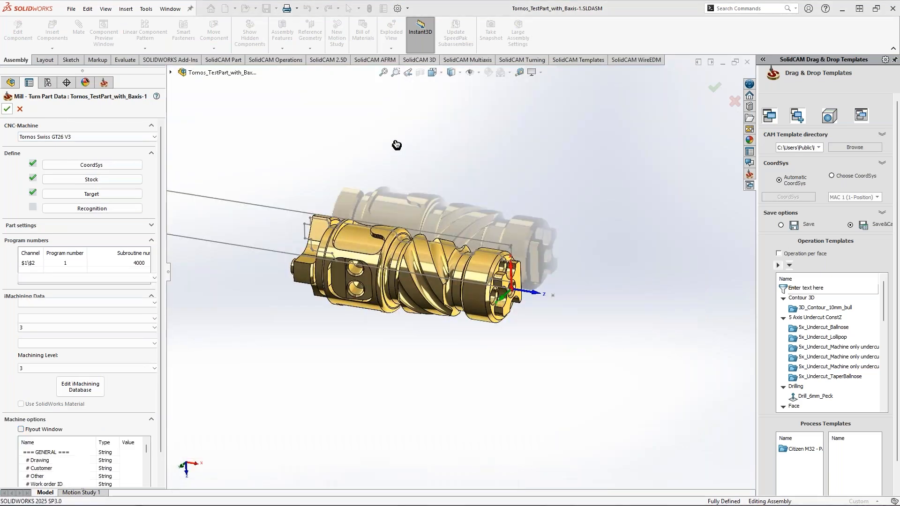
Open the CAM-Part's machine in the Machine ID Editor and set the type of user-defined parameter G803 [A] to LIST
double_click(46, 122)
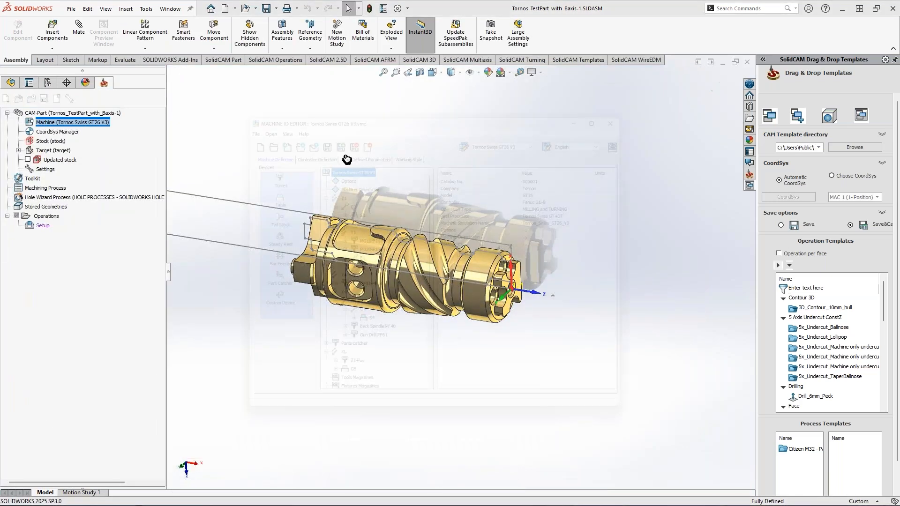
left_click(371, 146)
left_click_drag(432, 184, 430, 233)
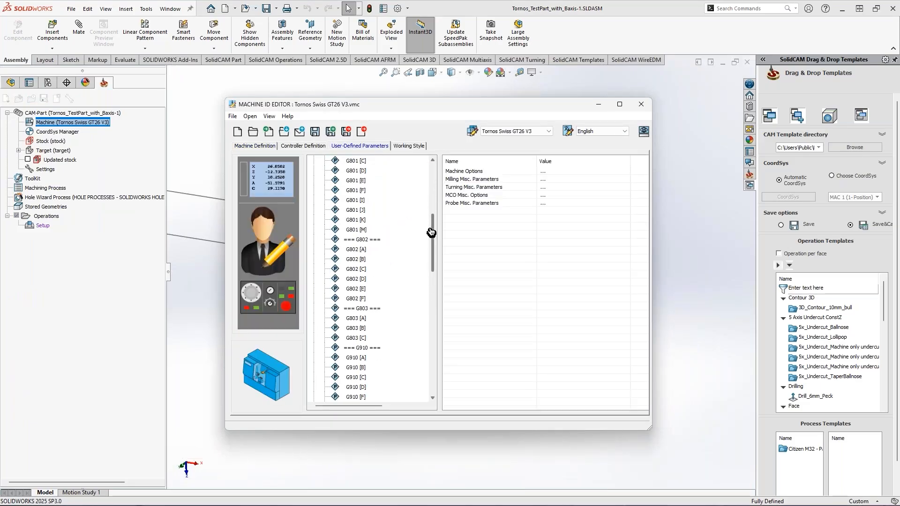
left_click(356, 319)
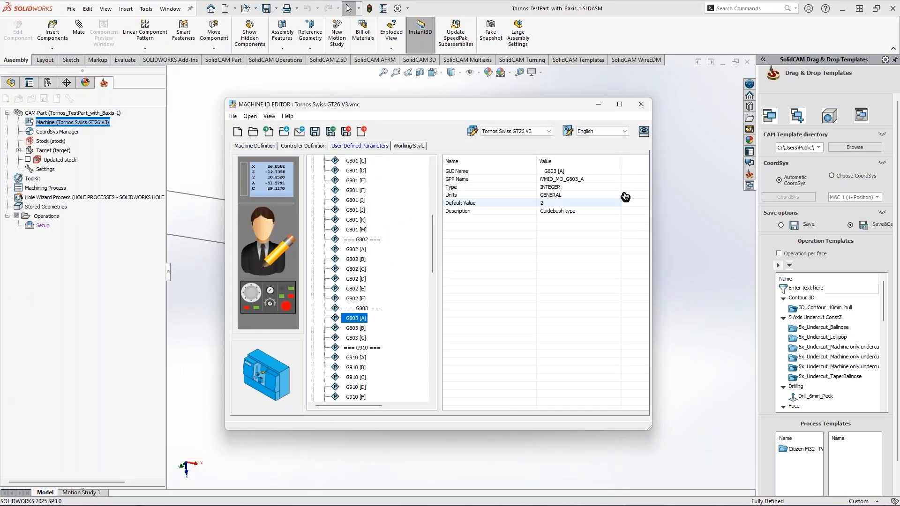
left_click(558, 187)
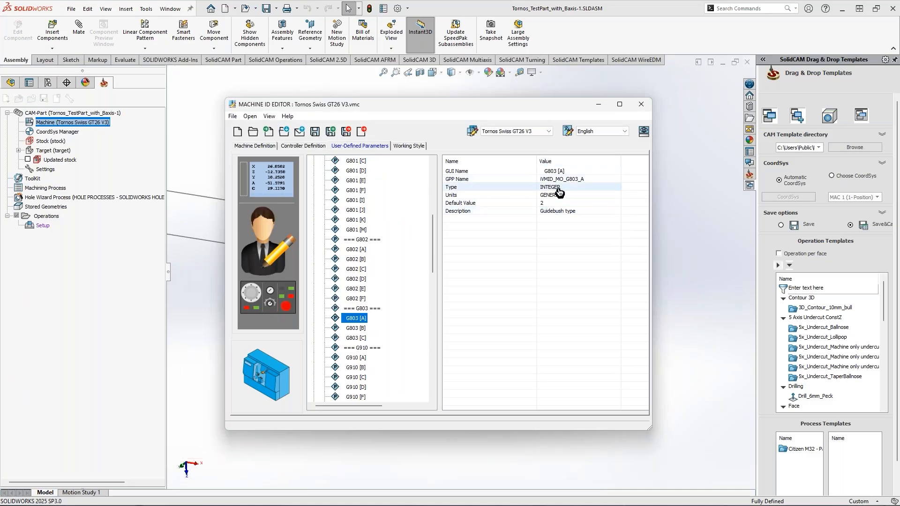
left_click(562, 187)
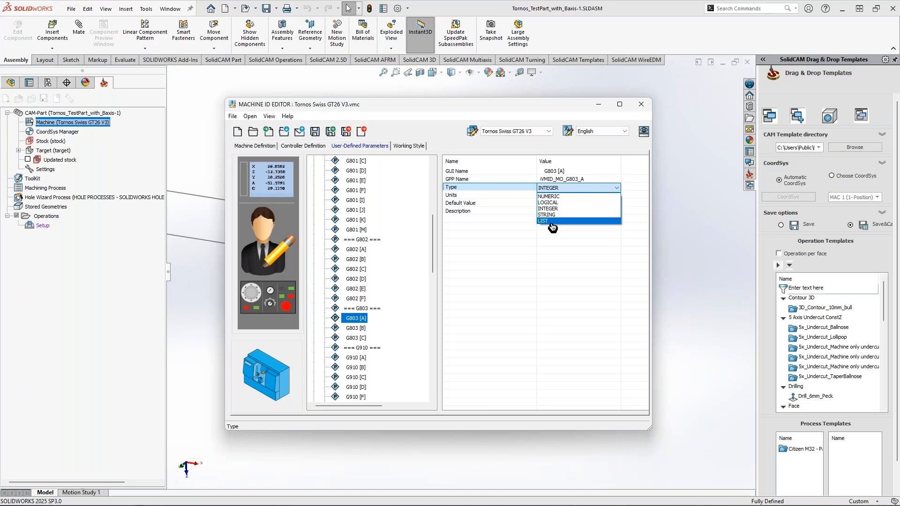
left_click(552, 221)
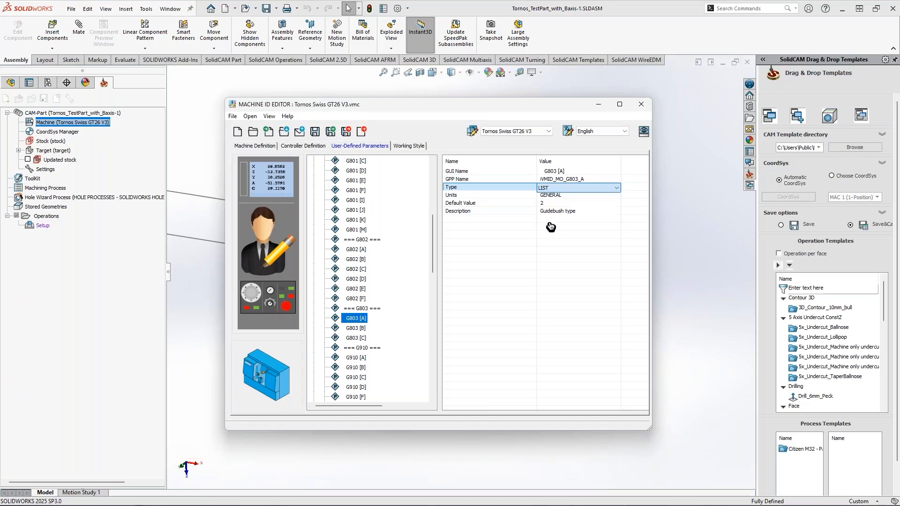
left_click(557, 227)
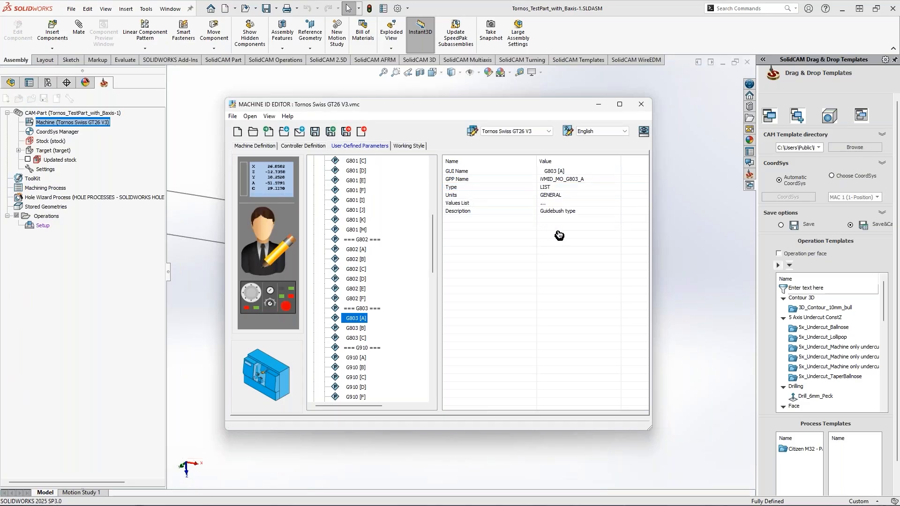
Fill the values list of G803 [A] with Motorized, Without, Without (type 2) and Non-standard, and save the machine
left_click(543, 204)
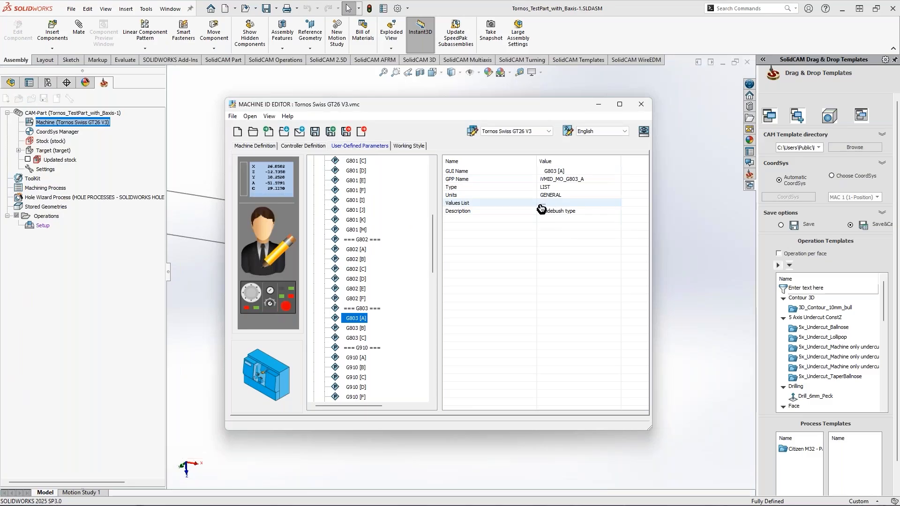
left_click(544, 205)
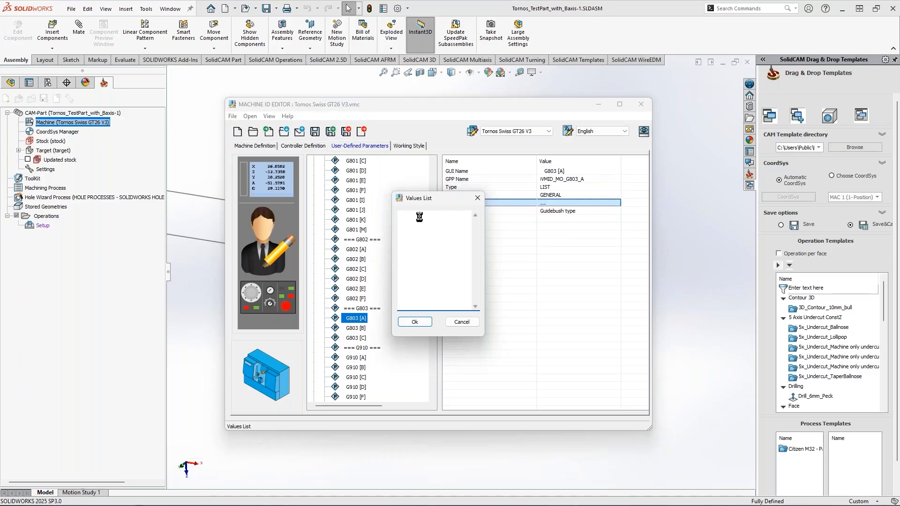
type("Mo")
type("Non-standard")
left_click(414, 322)
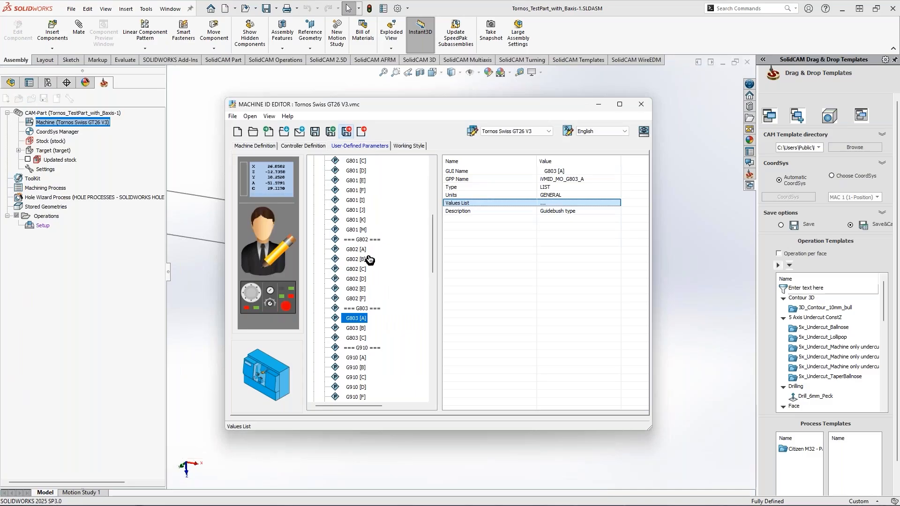
Reopen the Mill-Turn part data, show the machine options in the flyout window and check the guidebush choices under G803 [A]
left_click(61, 115)
double_click(61, 115)
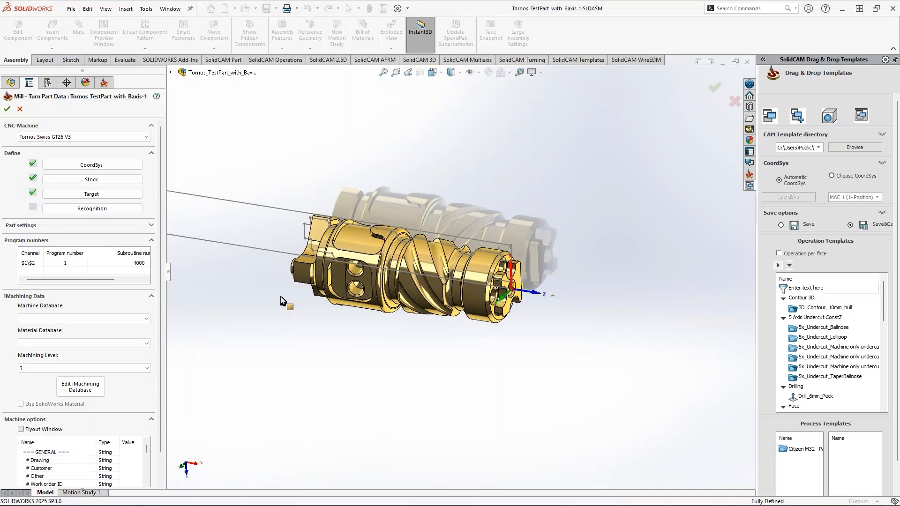
left_click(21, 430)
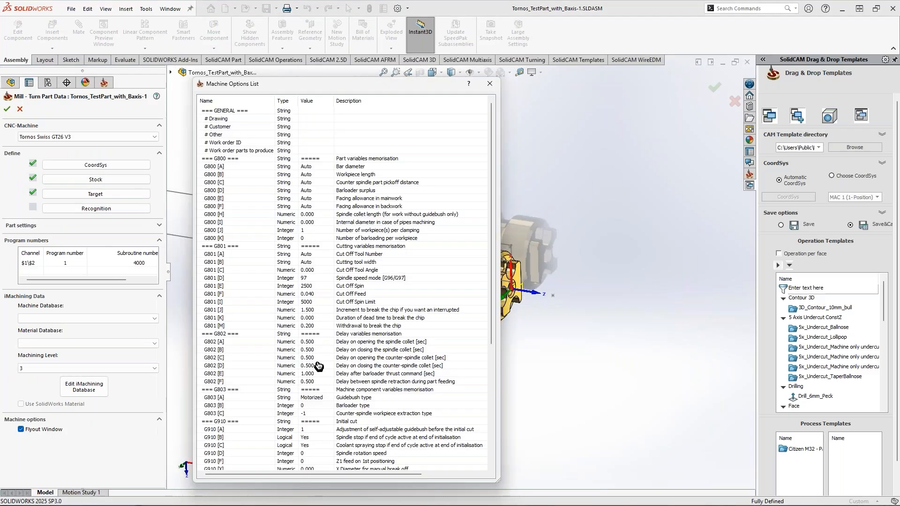
scroll(314, 368, "down", 1)
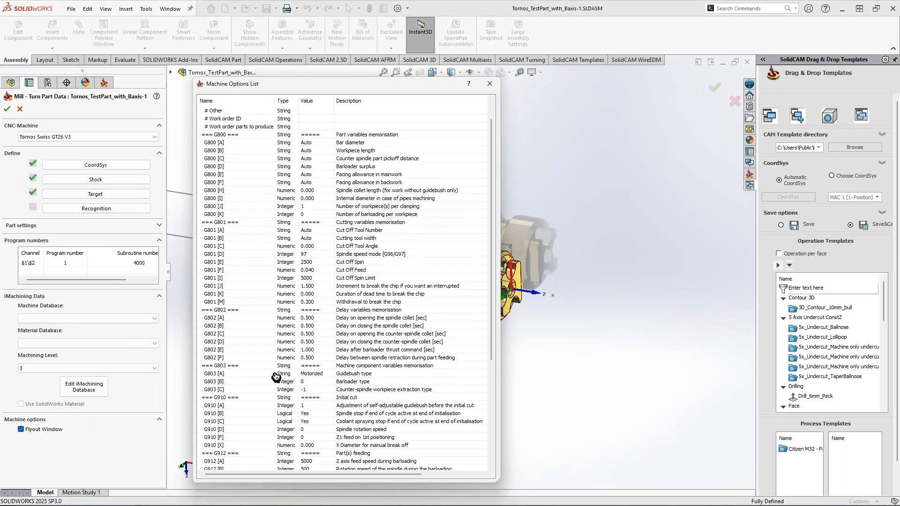
left_click(327, 376)
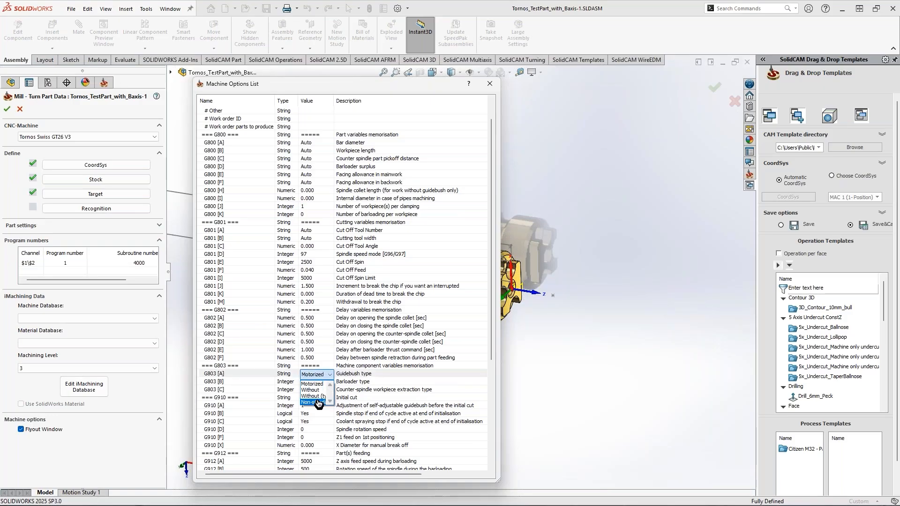
left_click(322, 377)
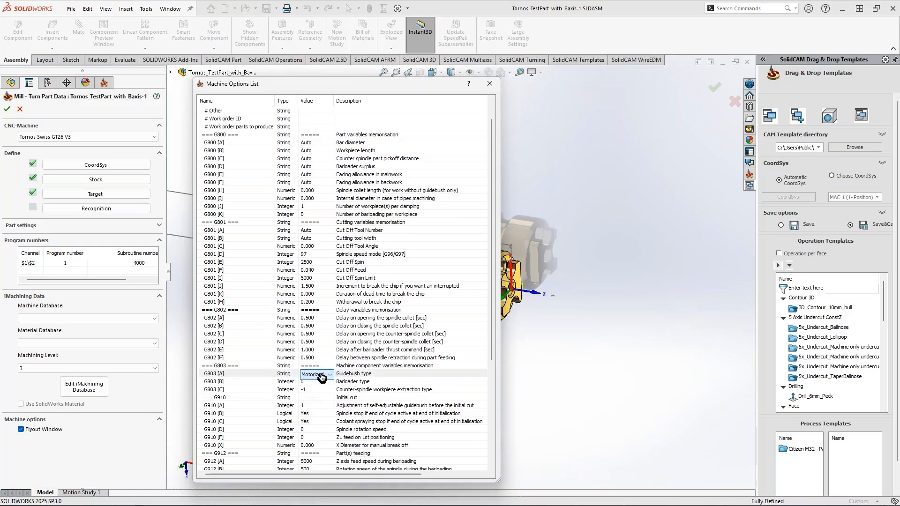
Widen the Machine Options List and its Value column to read the entries, then close the list and cancel the part data
left_click(495, 349)
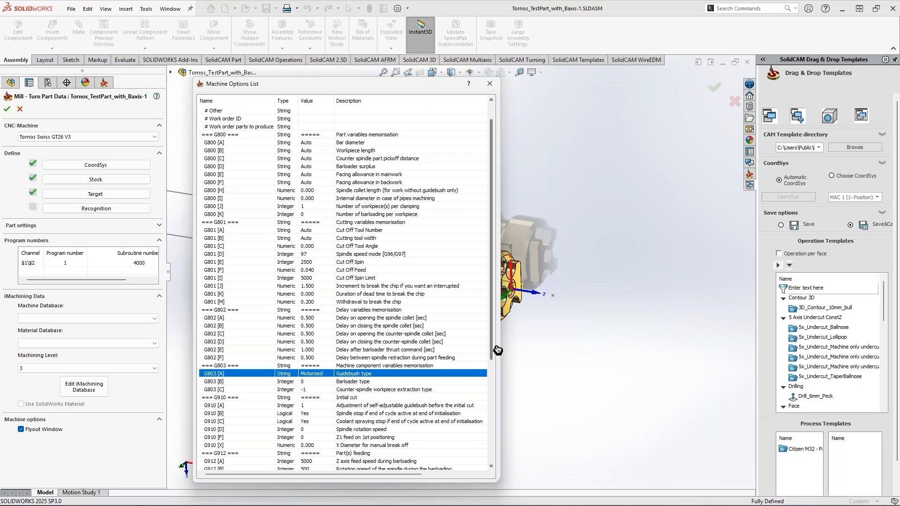
left_click_drag(497, 350, 531, 349)
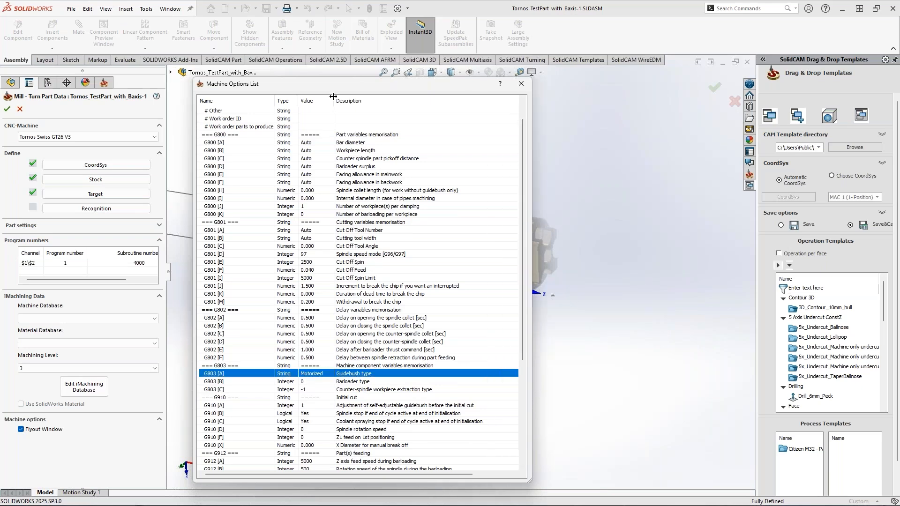
left_click_drag(333, 97, 355, 97)
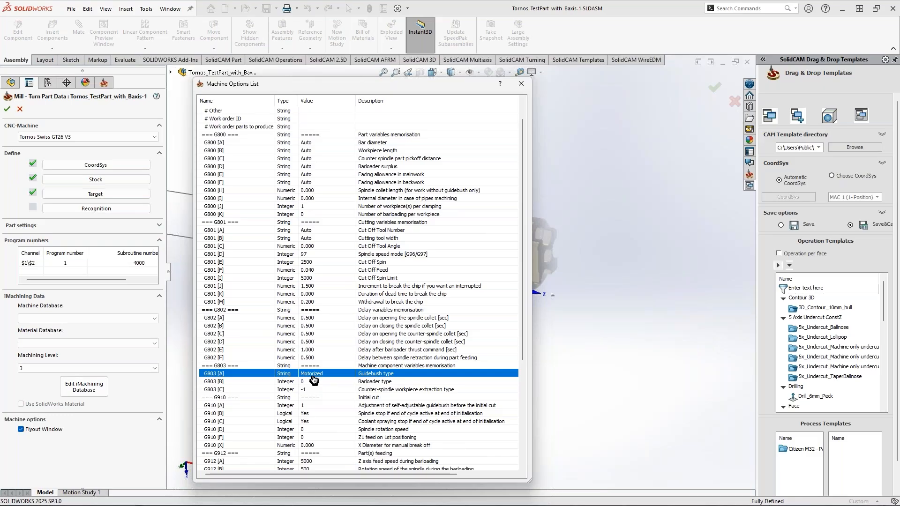
left_click(522, 84)
left_click(20, 109)
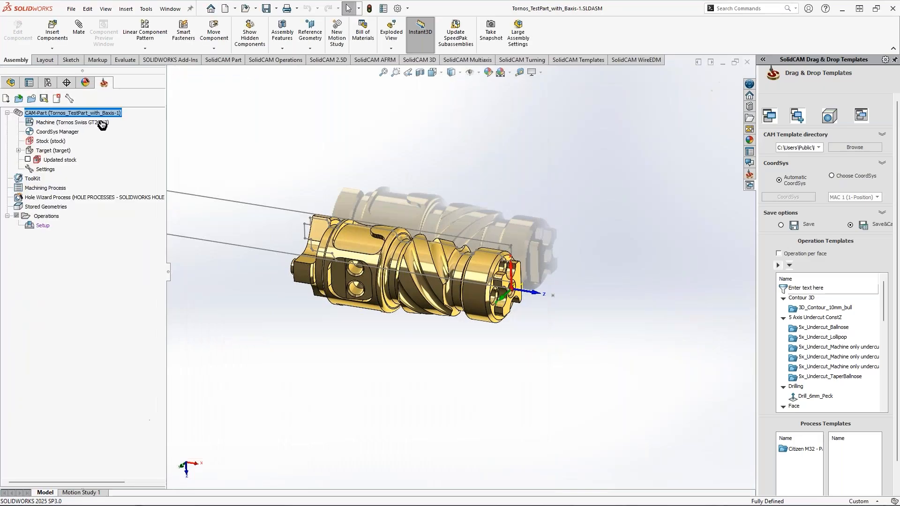
Reopen the machine in the Machine ID Editor and review the type and description of user-defined parameters G800 [A] to G800 [K]
double_click(105, 122)
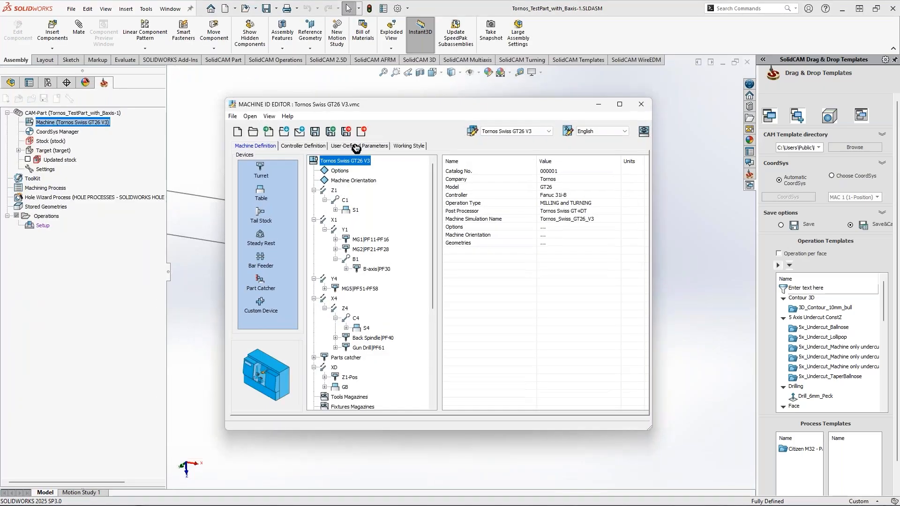
left_click(356, 147)
left_click(355, 249)
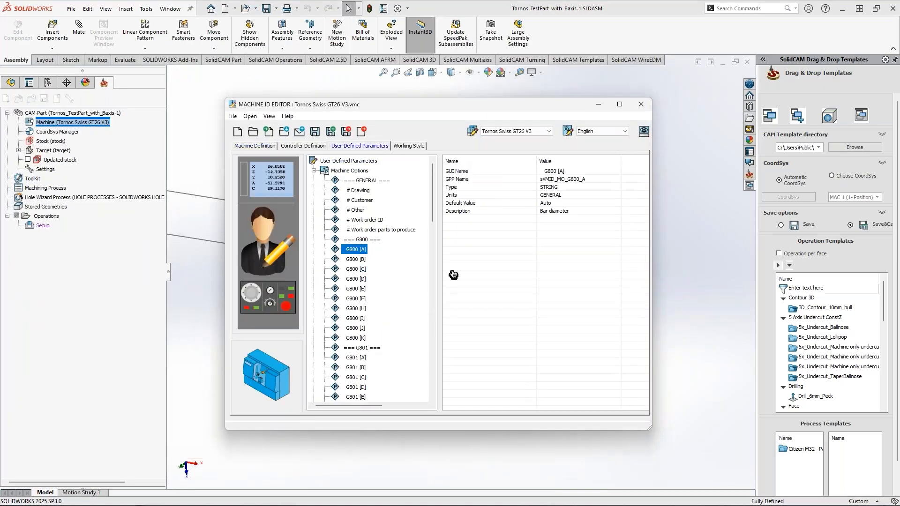
left_click(355, 259)
left_click(355, 269)
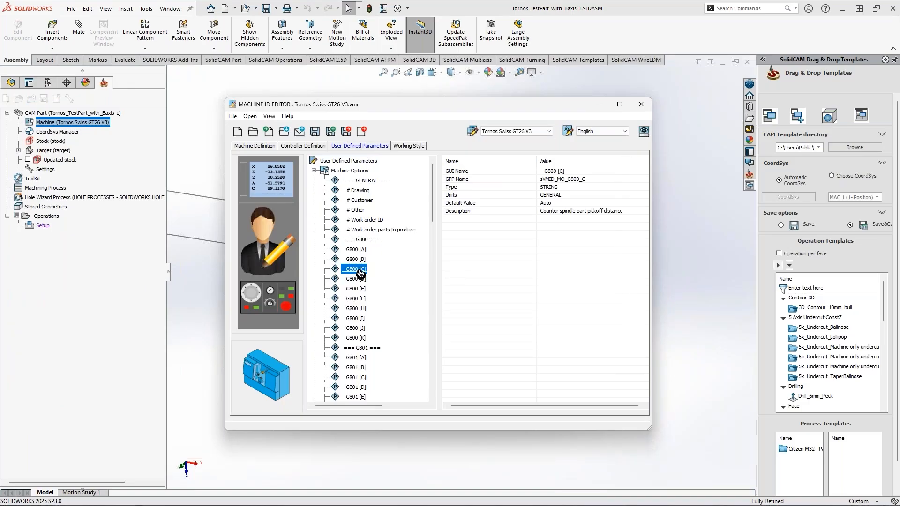
left_click(355, 279)
left_click(356, 289)
left_click(356, 299)
left_click(355, 309)
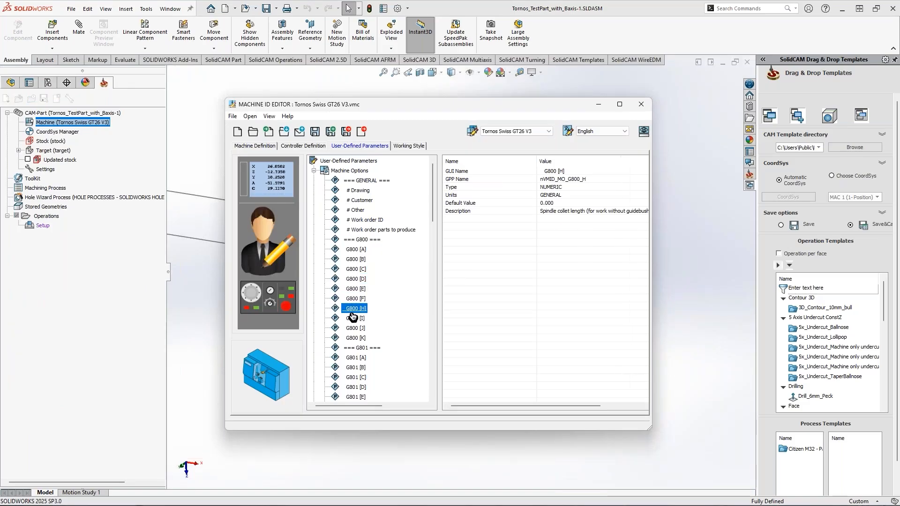
left_click(356, 319)
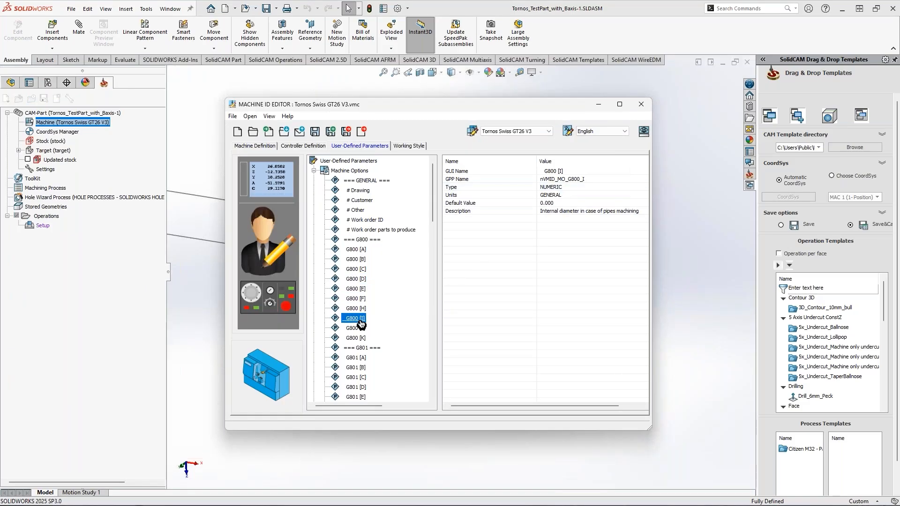
left_click(360, 332)
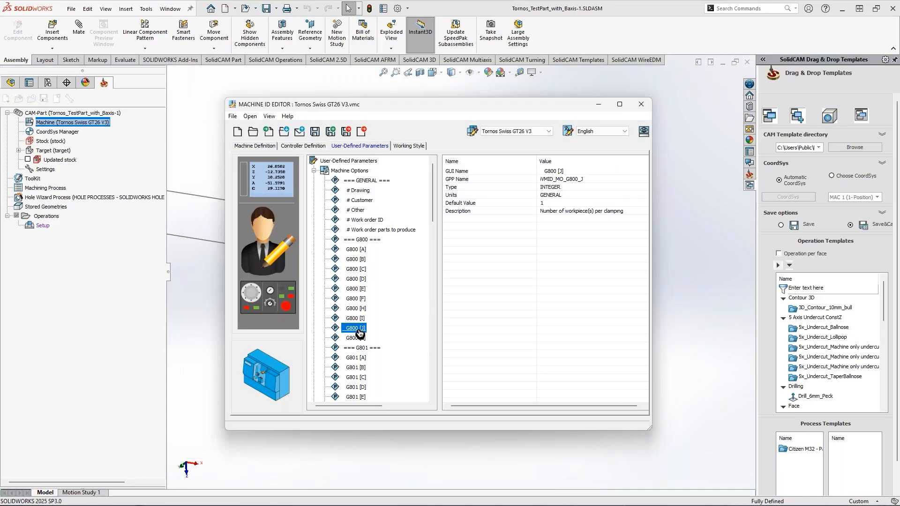
left_click(358, 337)
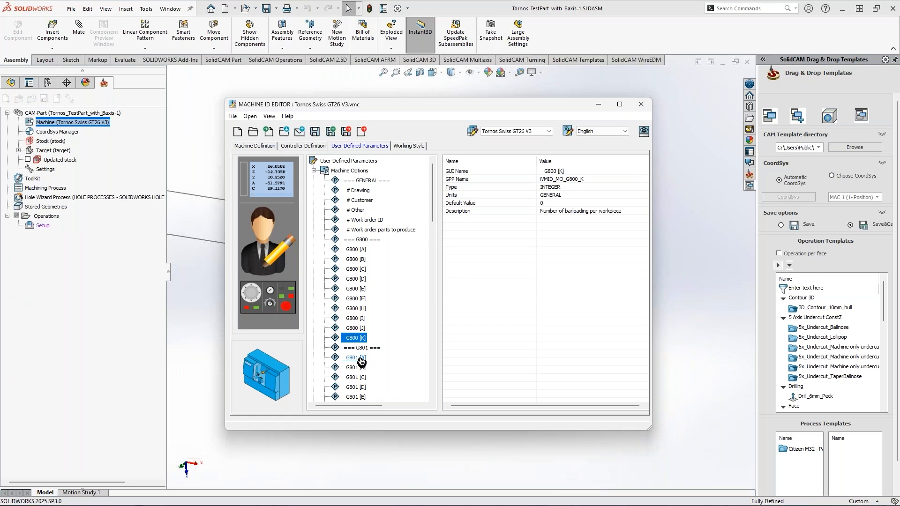
Review the definitions of user-defined parameters G801 [A] and G801 [B]
left_click(360, 358)
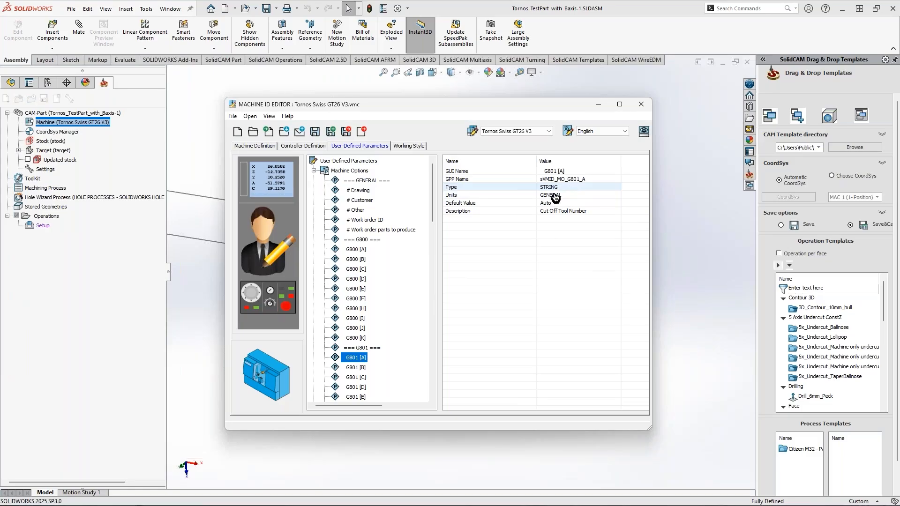
scroll(435, 217, "down", 1)
scroll(436, 217, "up", 1)
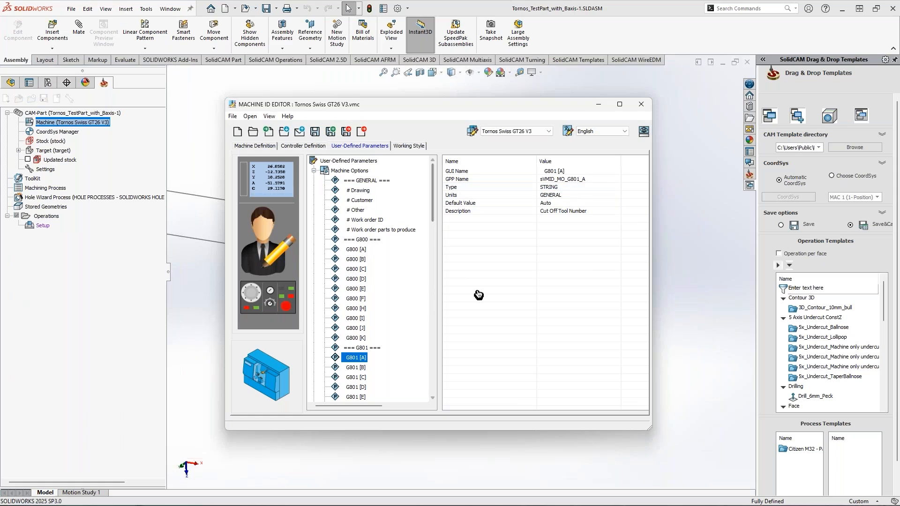
left_click(357, 367)
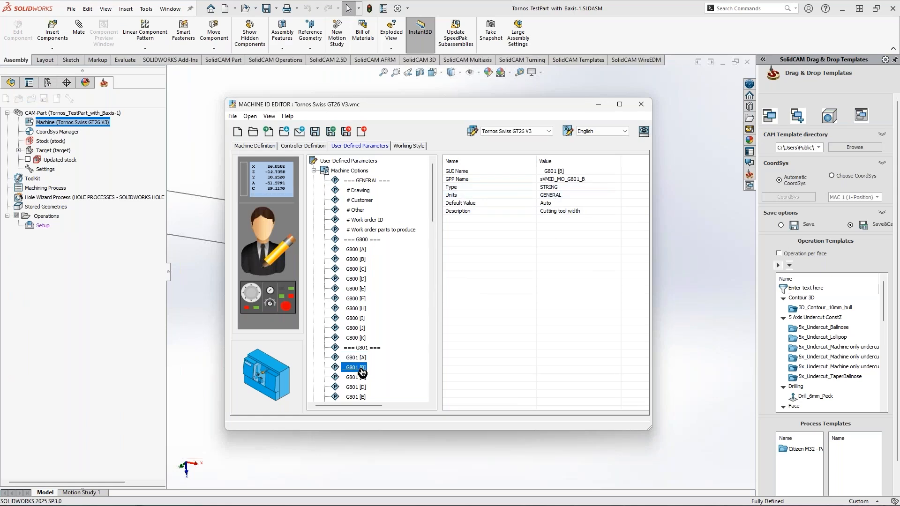
Set the units of user-defined parameter G801 [C] to LENGTH and exit the machine editor
left_click(361, 379)
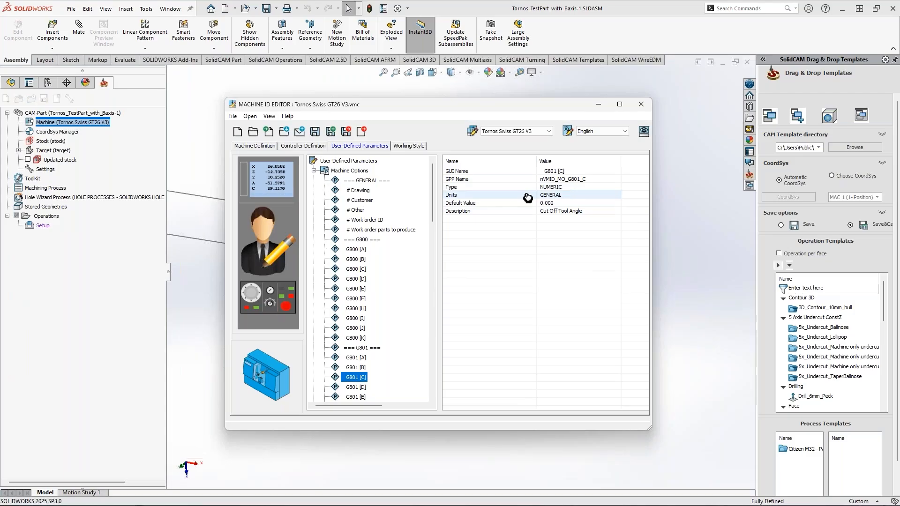
left_click(569, 196)
left_click(571, 196)
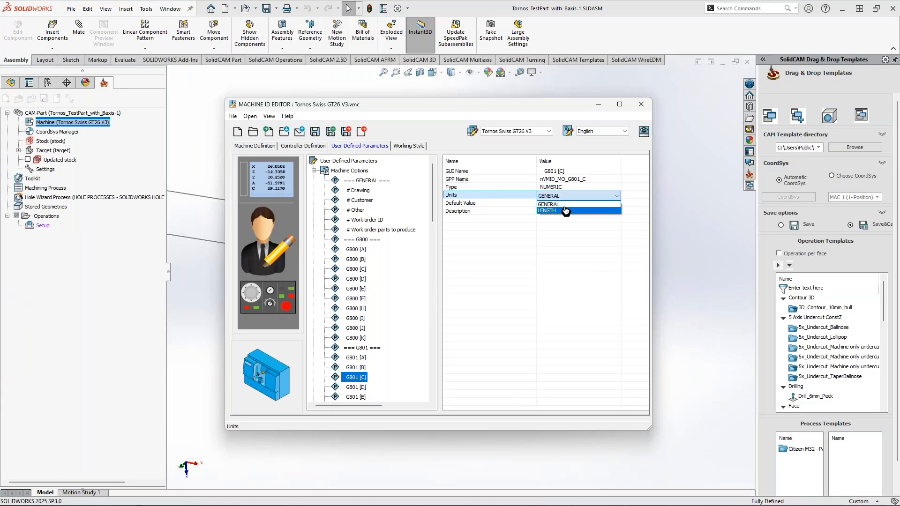
left_click(565, 210)
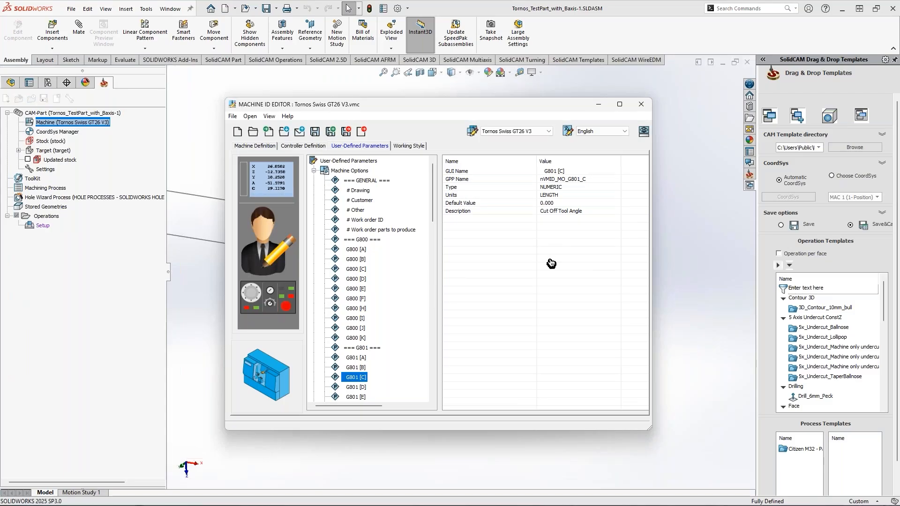
left_click(362, 131)
left_click(459, 291)
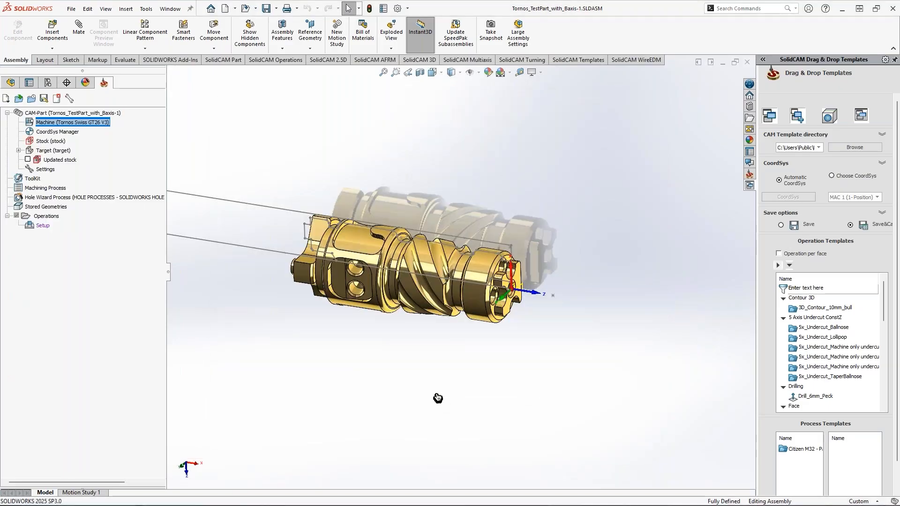
Reopen the machine and examine the ToolKit and Gcode Output settings of its Working Style
double_click(104, 126)
left_click(411, 146)
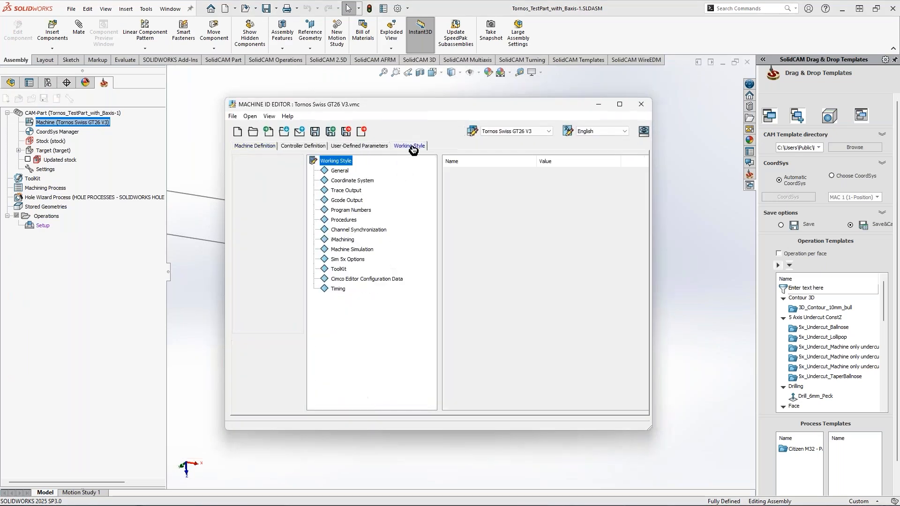
left_click_drag(419, 109, 372, 96)
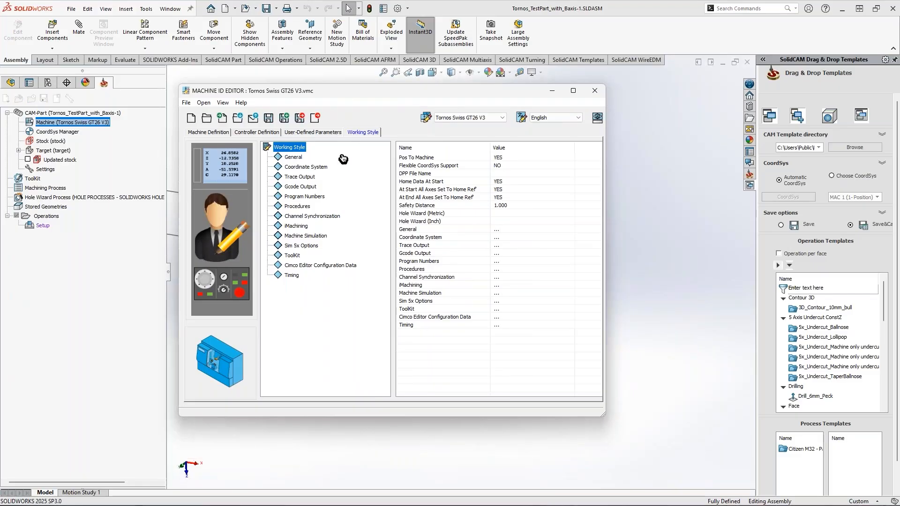
left_click(296, 258)
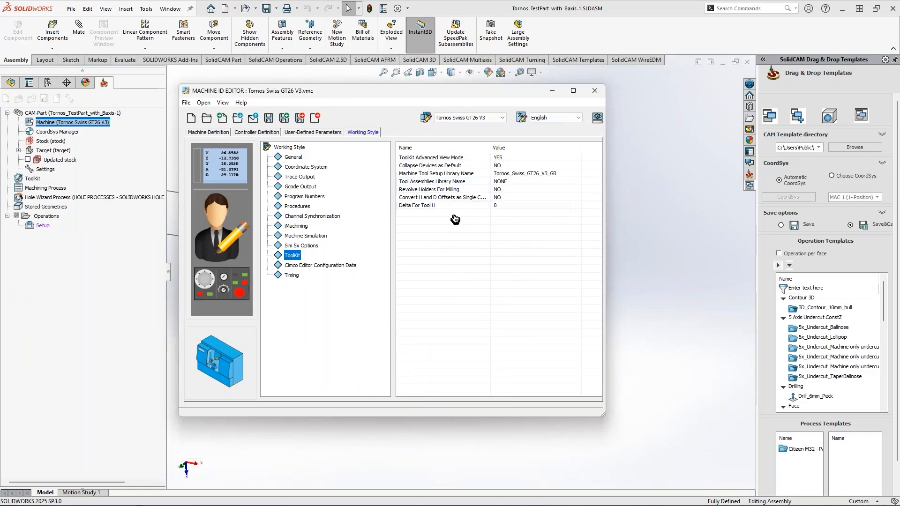
left_click(301, 188)
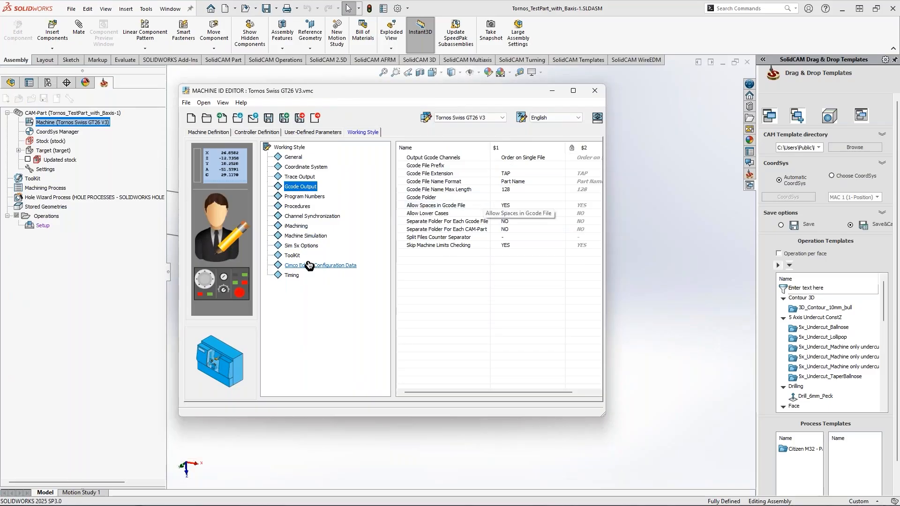
left_click(293, 255)
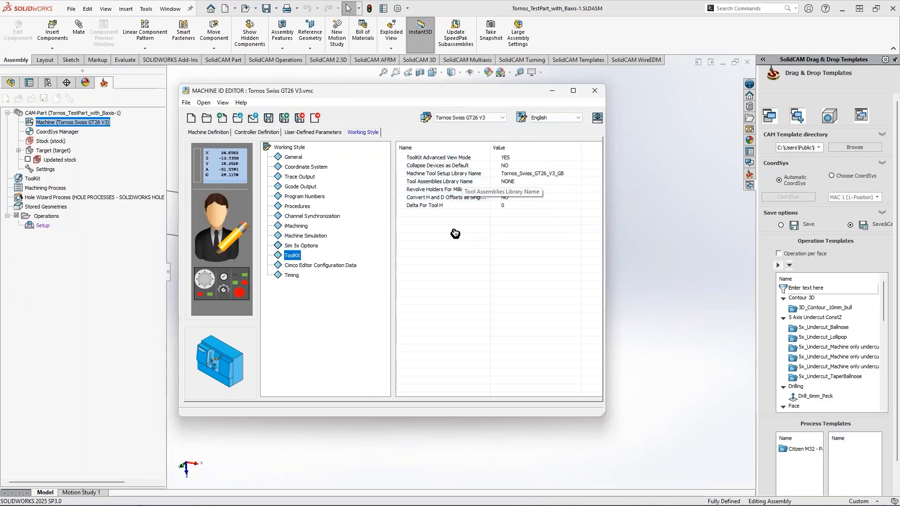
Check the Output Tool List choices in the Working Style's Trace Output settings, and close the machine editor
left_click(300, 177)
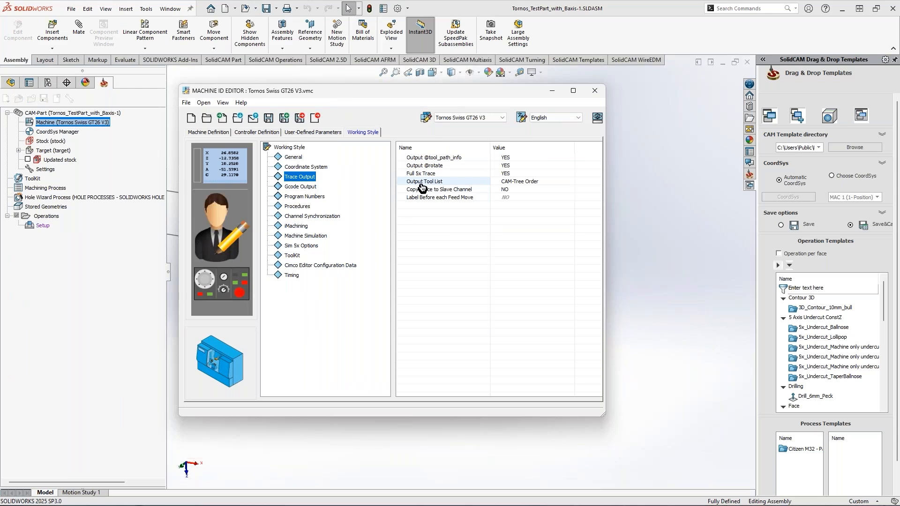
left_click(511, 186)
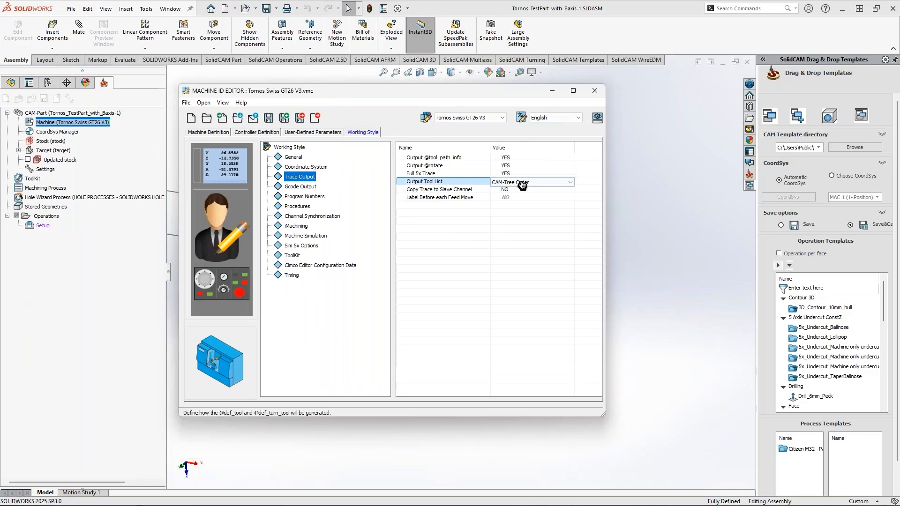
left_click(518, 182)
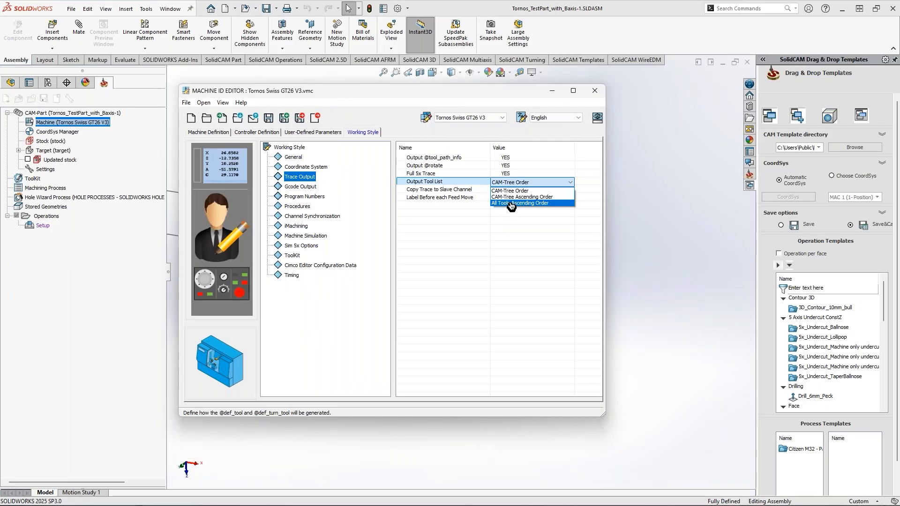
left_click(509, 284)
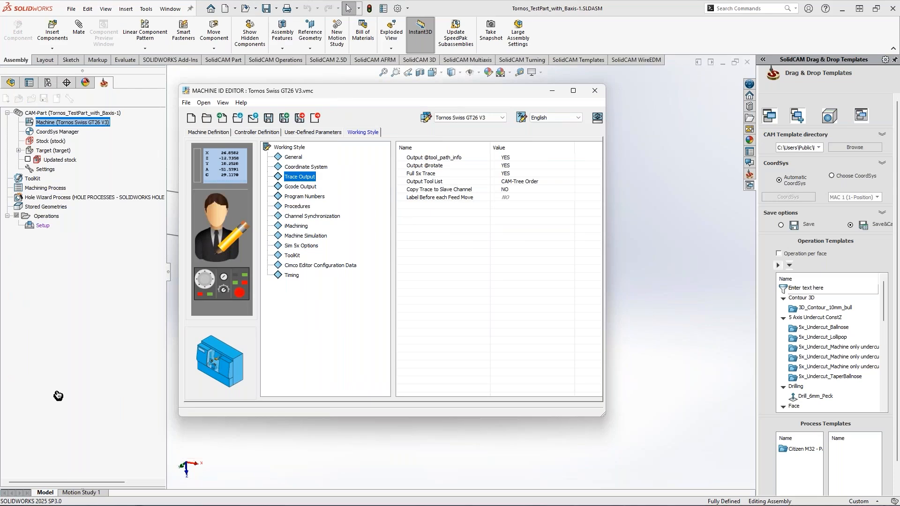
left_click(593, 92)
Open the part tool library and arrange the Machine Preview beside the ToolKit window with the gang tool positions enlarged
right_click(39, 179)
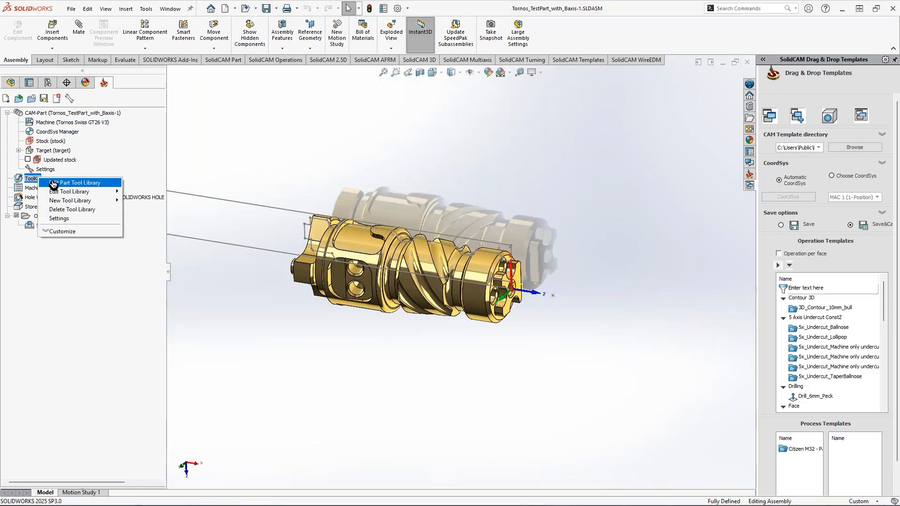
left_click(53, 183)
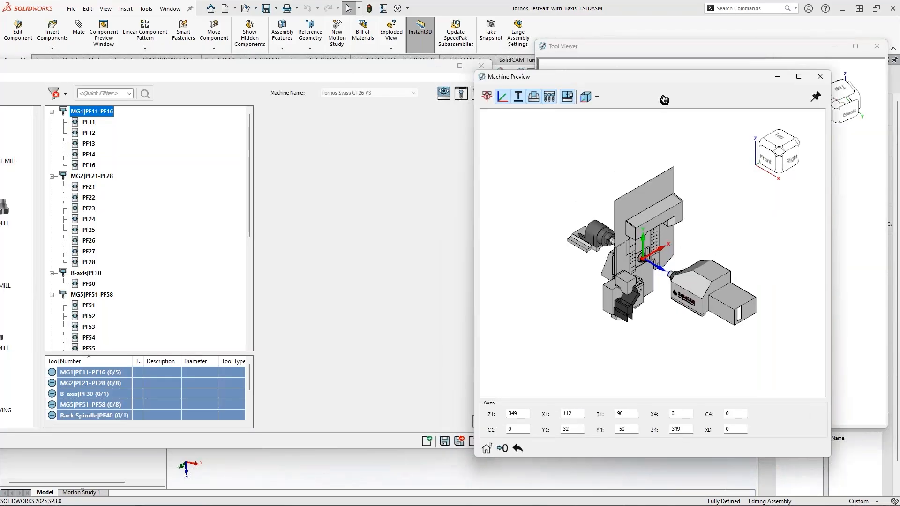
left_click_drag(682, 78, 899, 164)
middle_click_drag(669, 286, 661, 244)
scroll(662, 234, "up", 5)
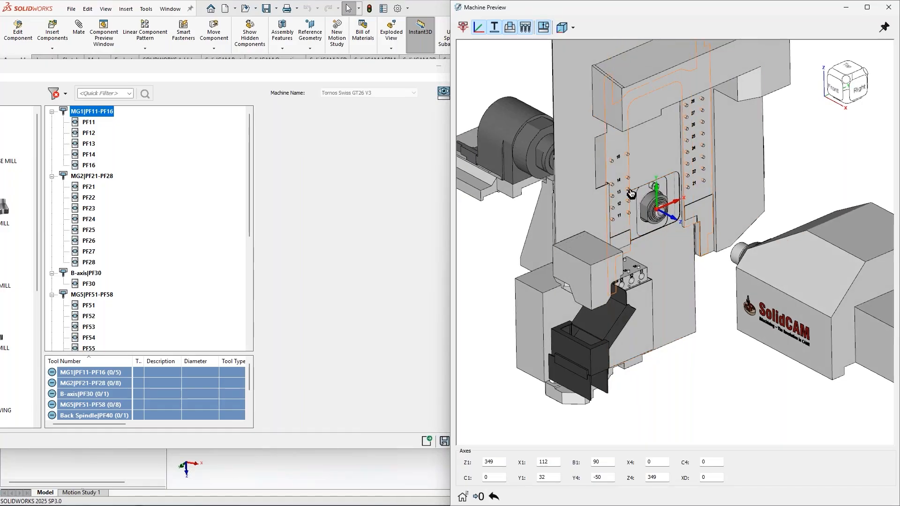
left_click_drag(315, 72, 211, 46)
Open the Tornos_TestPart_with_Baxis machine tool setup library and mount all its tools on the machine
left_click(42, 284)
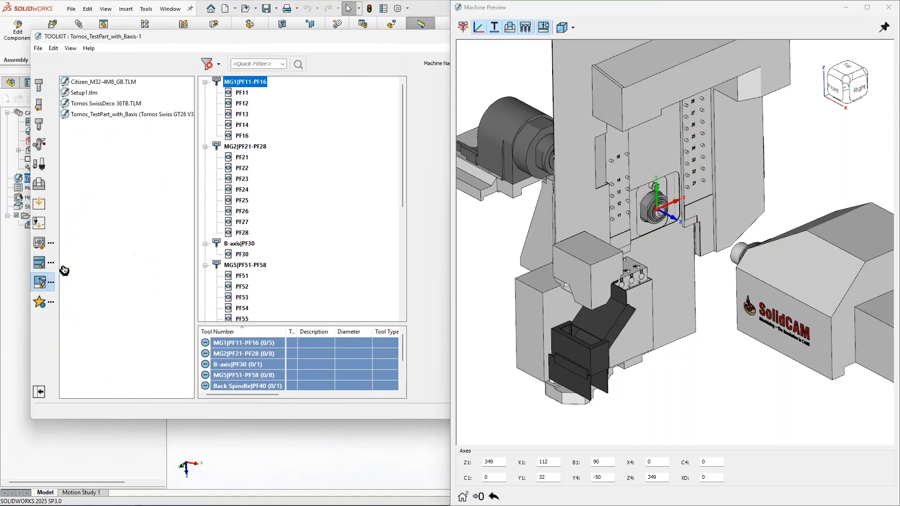
left_click(113, 116)
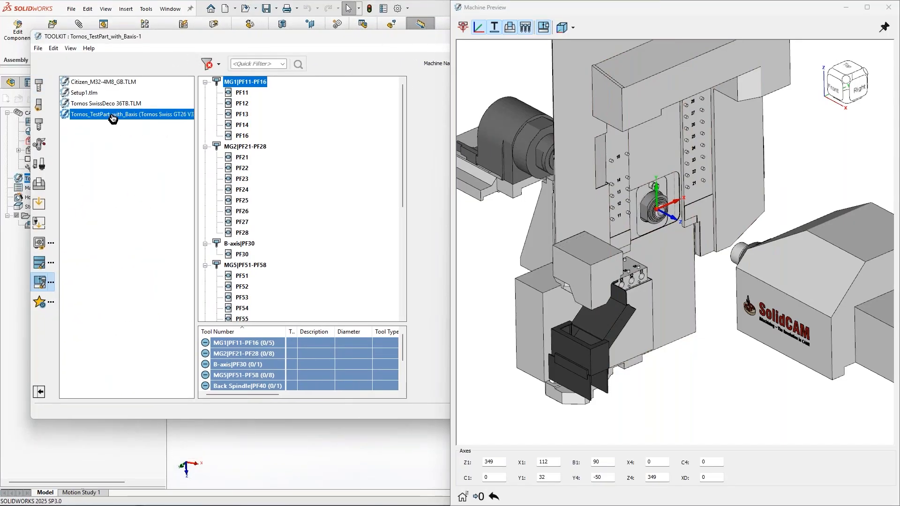
double_click(113, 117)
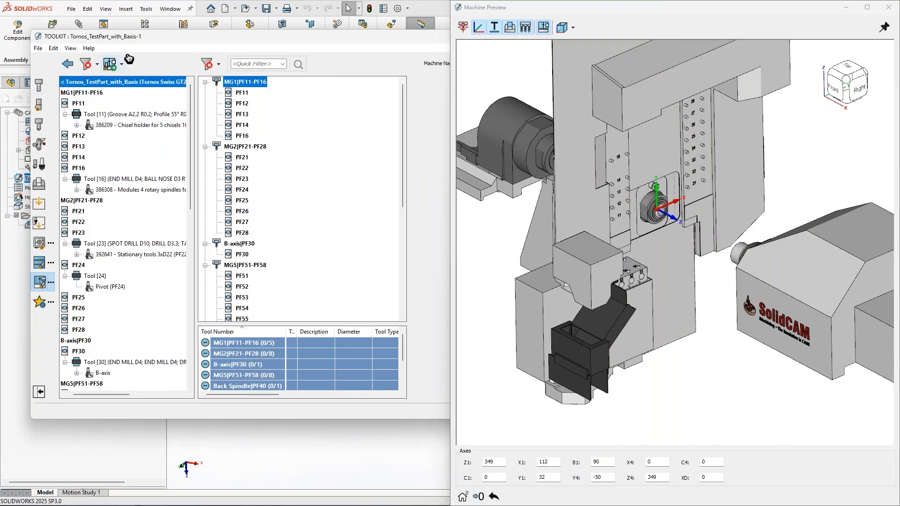
right_click(102, 82)
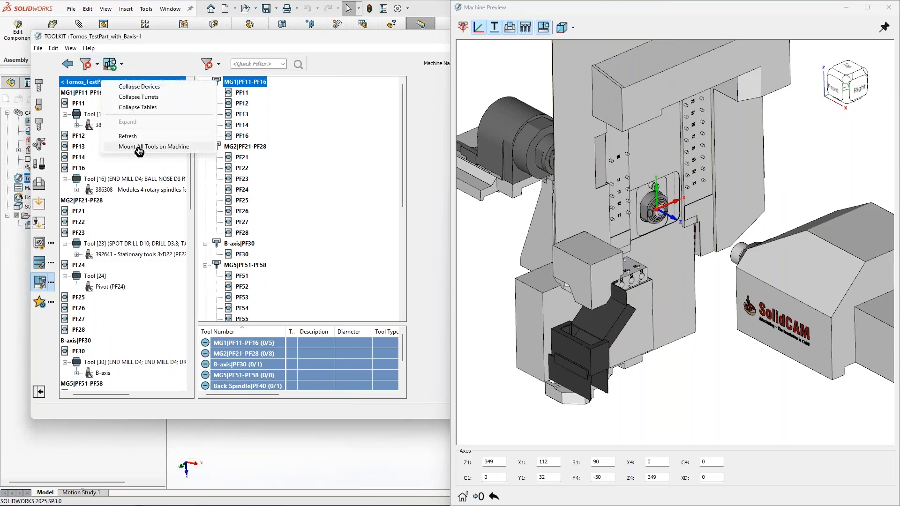
left_click(141, 147)
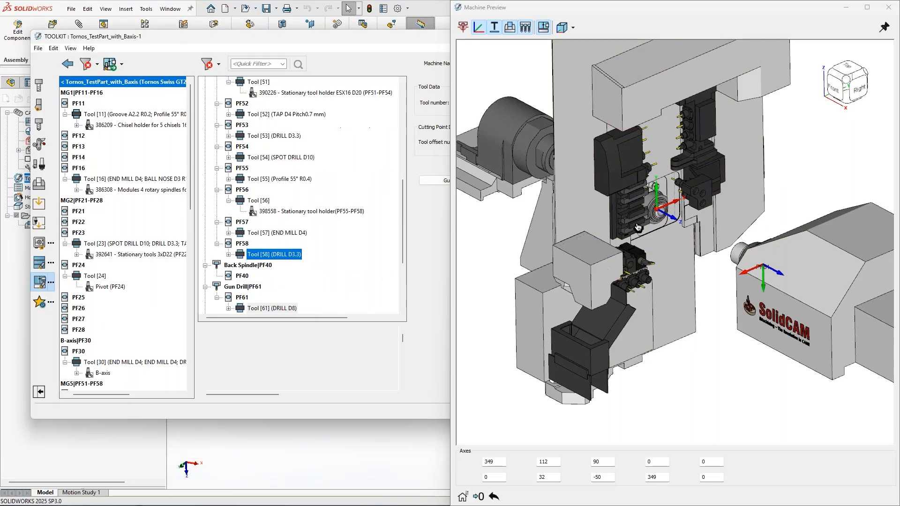
Check the options for mounting tools from individual devices, leave the setup library and browse the available milling tool types
left_click(122, 65)
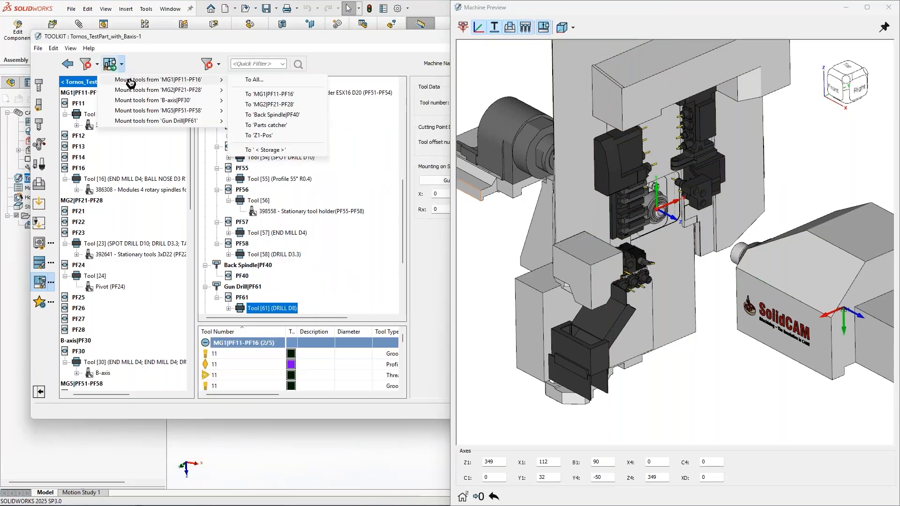
left_click(153, 60)
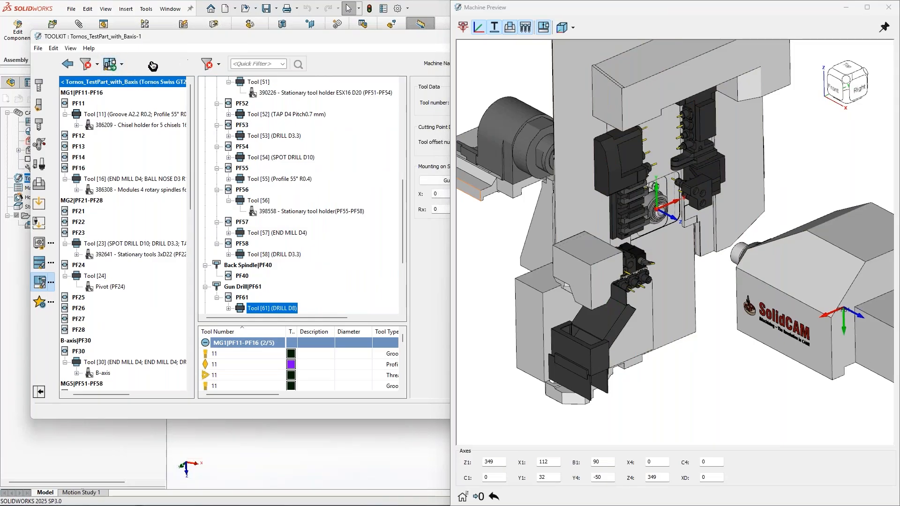
left_click(68, 65)
left_click(39, 86)
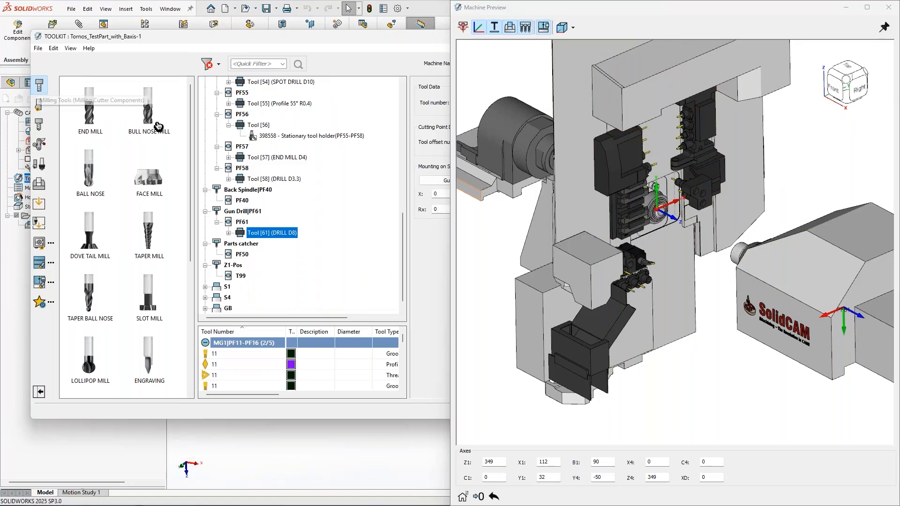
left_click_drag(189, 117, 184, 316)
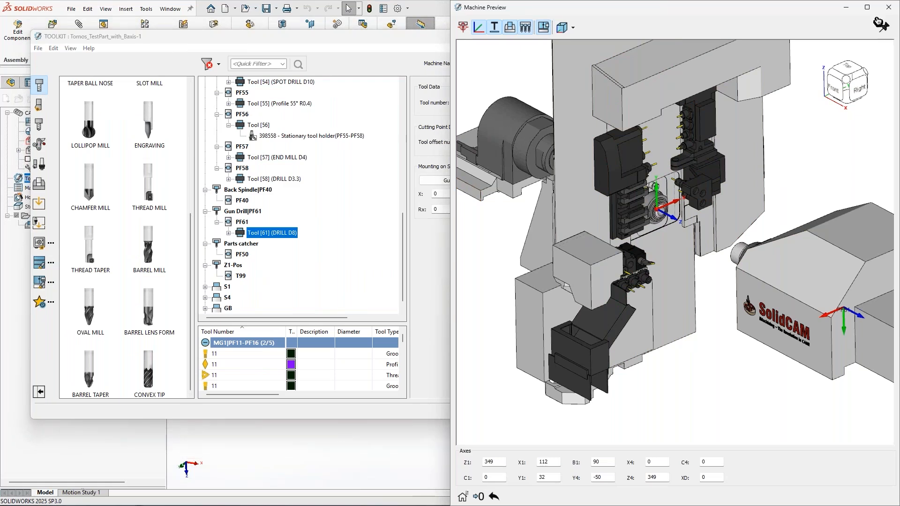
Close the Machine Preview and mount a Convex Tip mill on gang tool station PF13
left_click(889, 7)
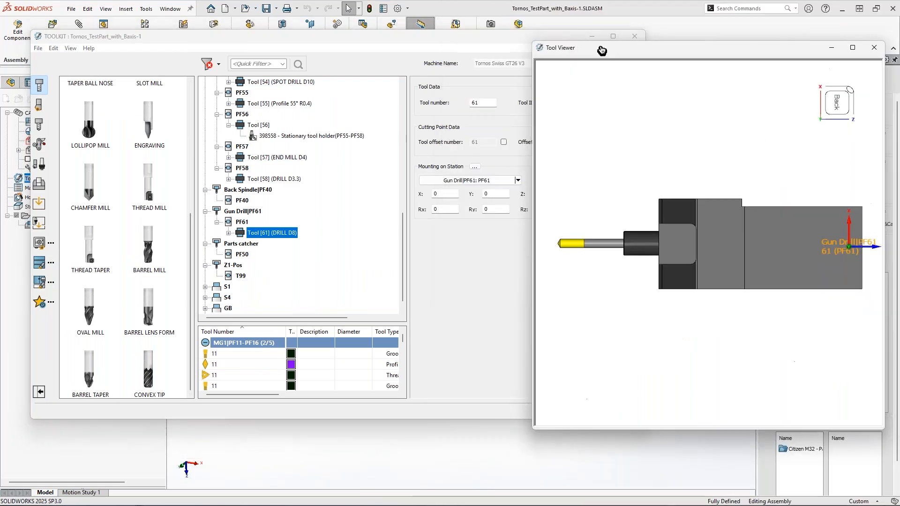
mouse_move(601, 50)
left_mouse_down()
mouse_move(601, 10)
mouse_move(594, 43)
left_mouse_up()
scroll(268, 227, "up", 10)
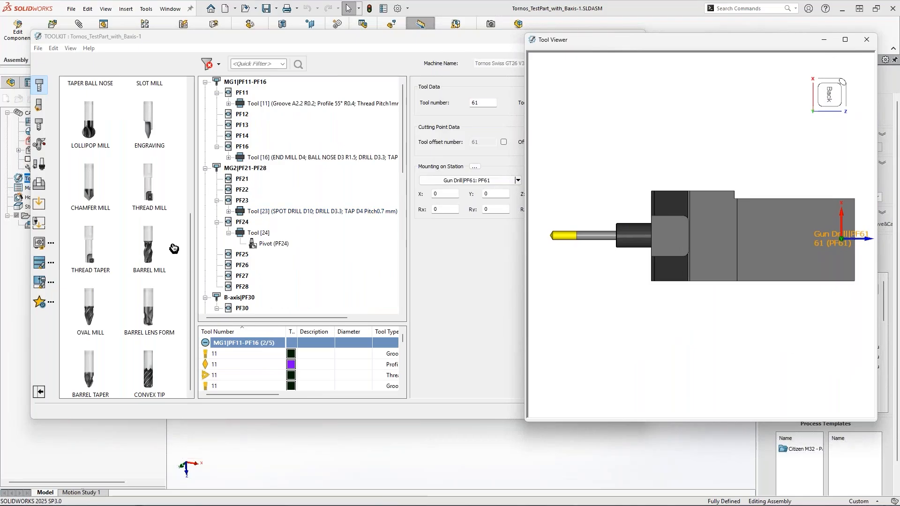
left_click(150, 370)
left_click_drag(150, 370, 241, 93)
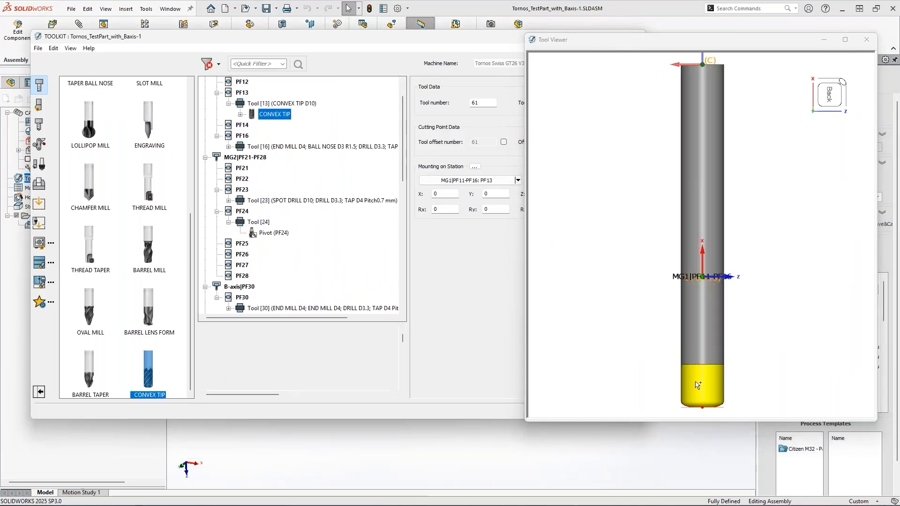
Arrange the Tool Viewer beside the ToolKit window and examine the Convex Tip mill's parameters and tip geometry
left_click_drag(611, 43, 713, 37)
left_click(604, 121)
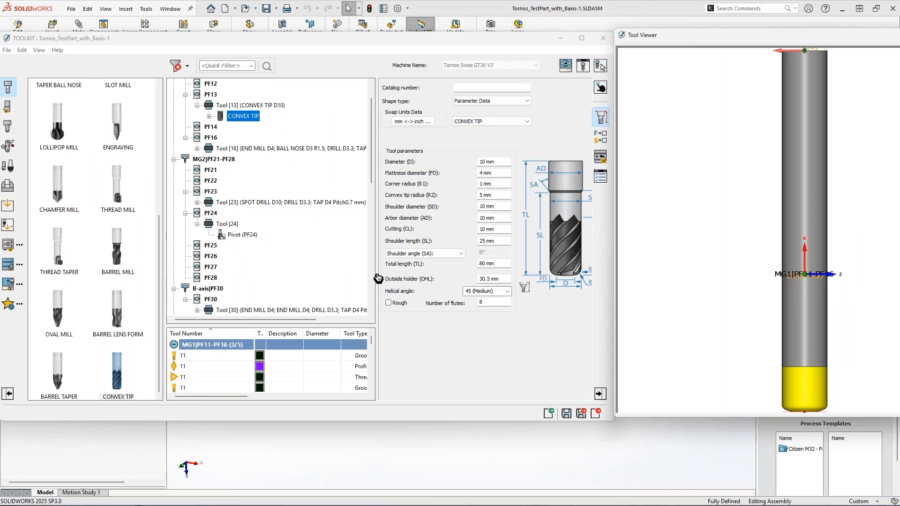
left_click_drag(378, 270, 338, 272)
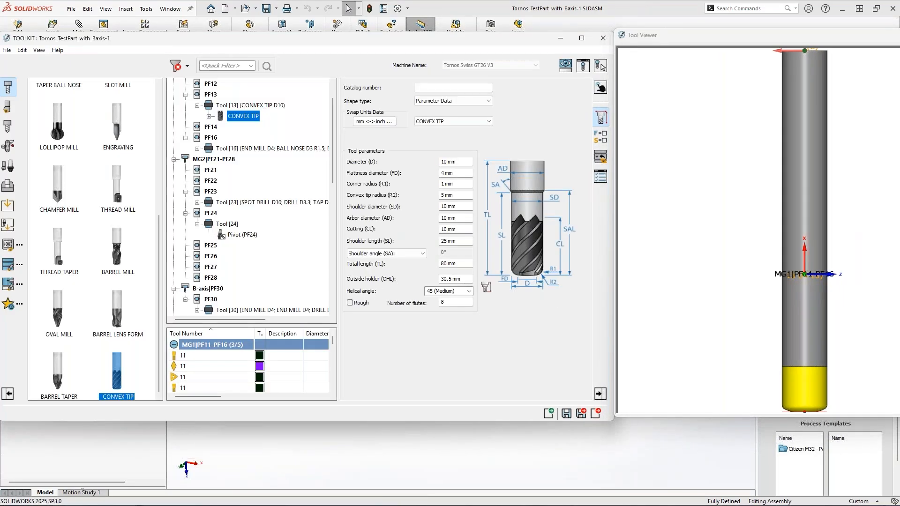
scroll(824, 389, "up", 7)
middle_click_drag(824, 389, 808, 267)
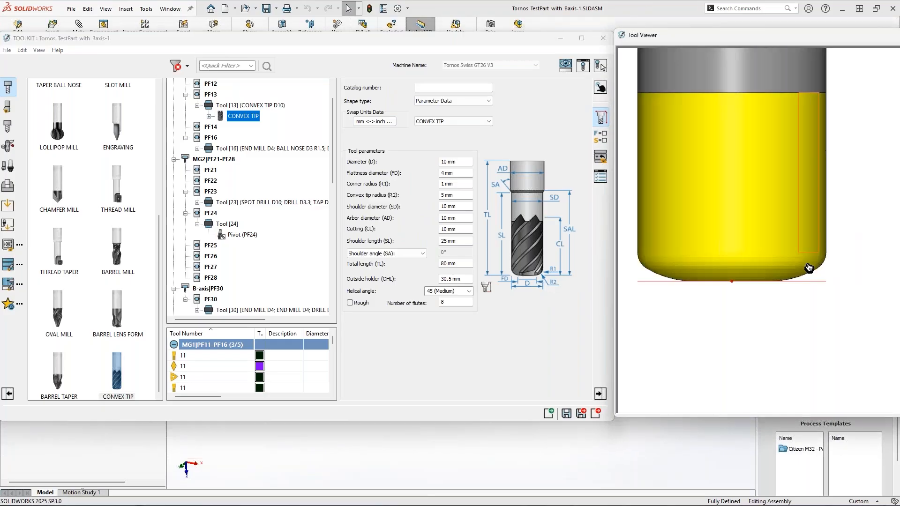
scroll(804, 281, "up", 2)
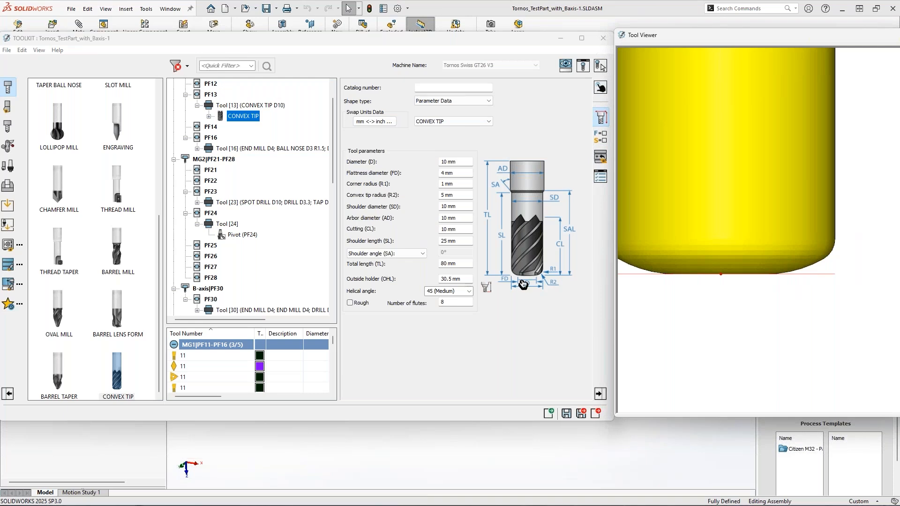
scroll(744, 277, "down", 4)
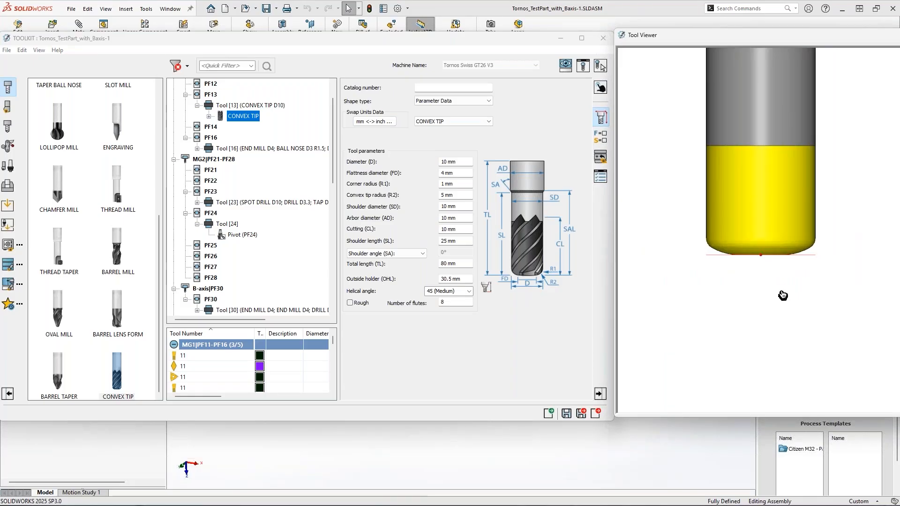
scroll(752, 273, "down", 2)
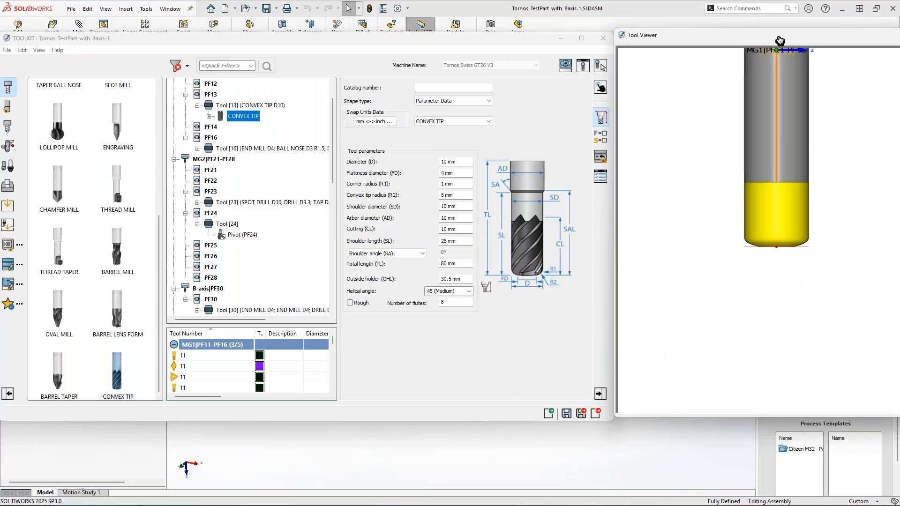
Replace the Tool Viewer with the Machine Preview and select a tool component of the PF16 end mill on the machine model
left_click_drag(780, 41, 613, 92)
left_click(812, 89)
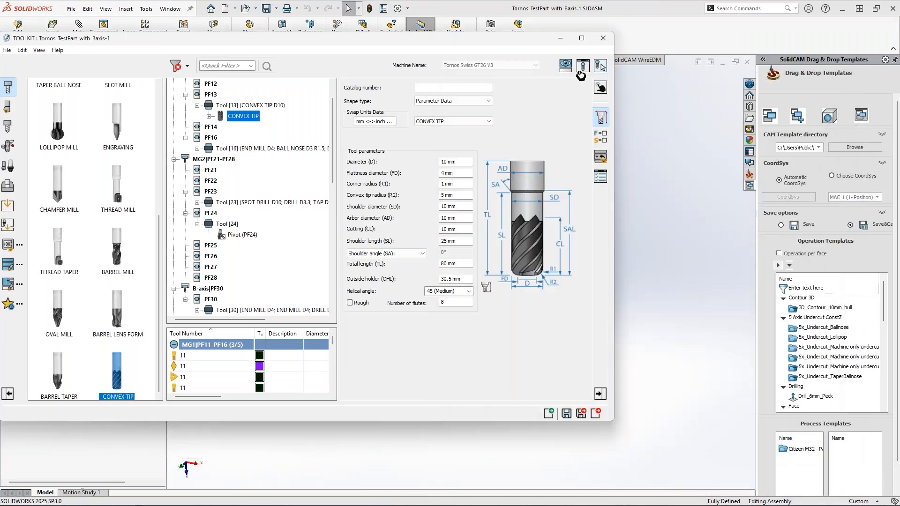
left_click(582, 70)
scroll(667, 163, "up", 5)
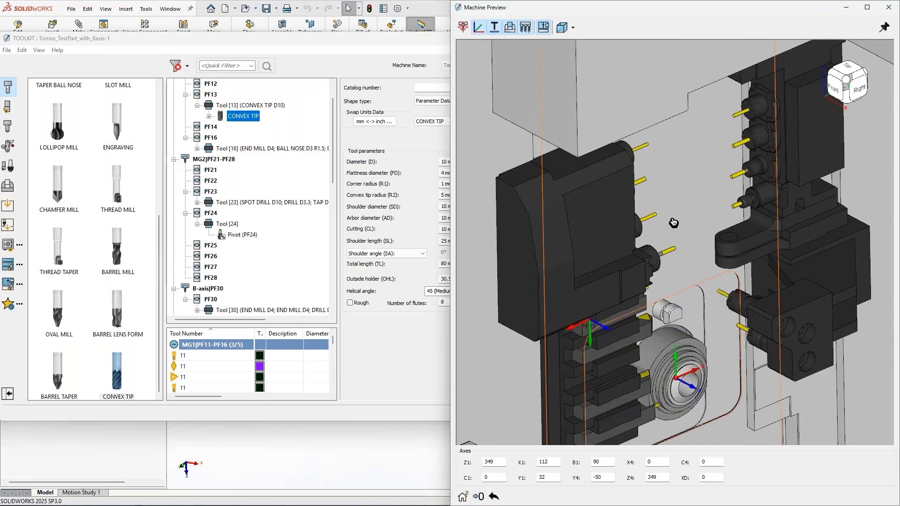
middle_click_drag(673, 222, 648, 231)
right_click(581, 197)
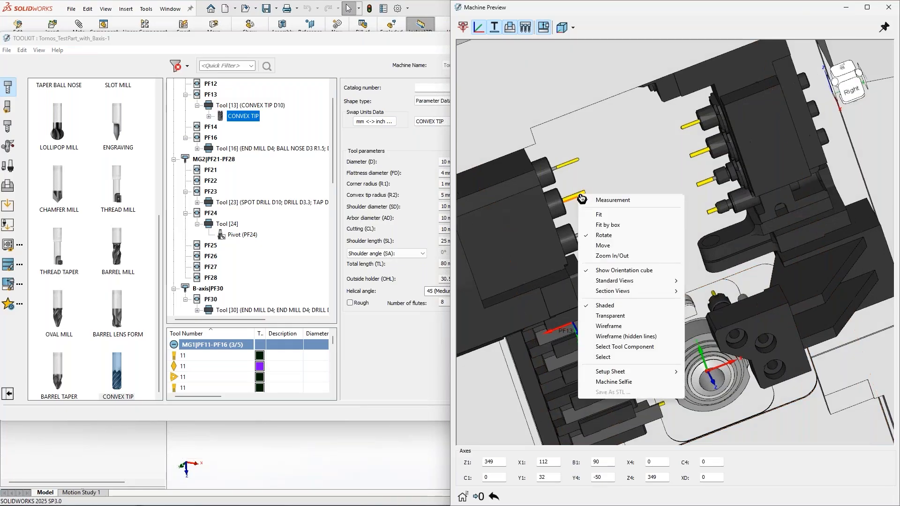
left_click(618, 347)
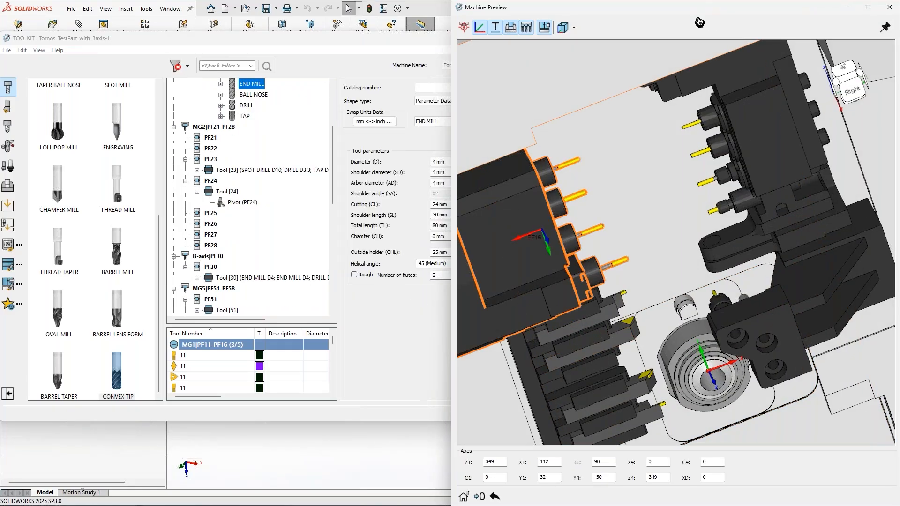
Place the Machine Preview beside the ToolKit window and open the end mill's Chamfer (CH) value for editing
mouse_move(699, 22)
left_mouse_down()
mouse_move(624, 10)
mouse_move(656, 45)
left_mouse_up()
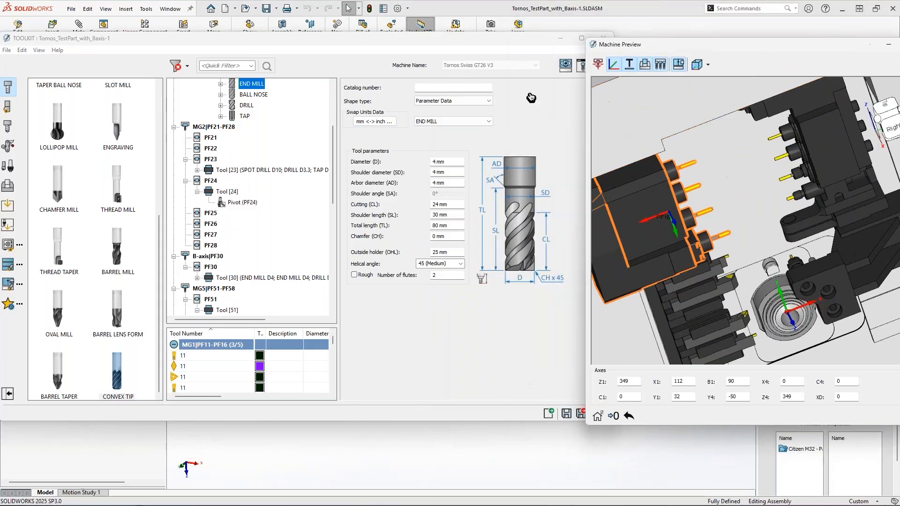
left_click_drag(525, 41, 509, 43)
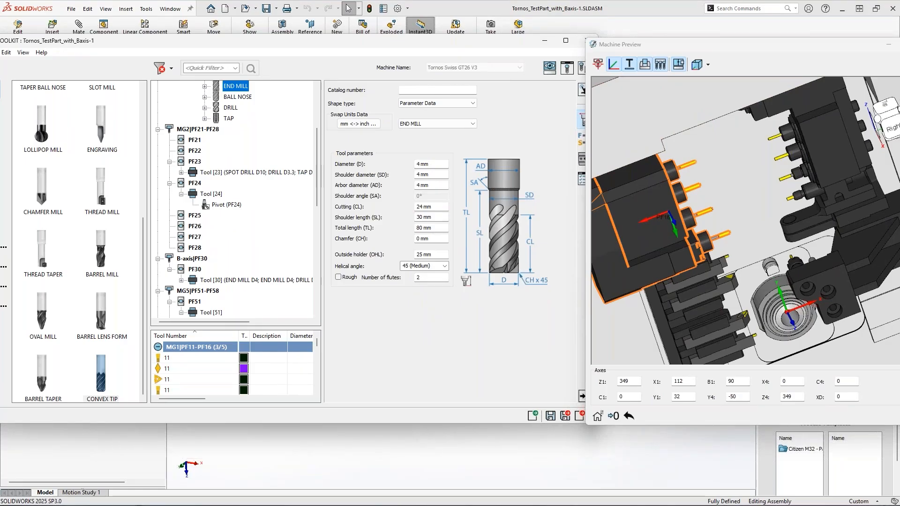
left_click(430, 239)
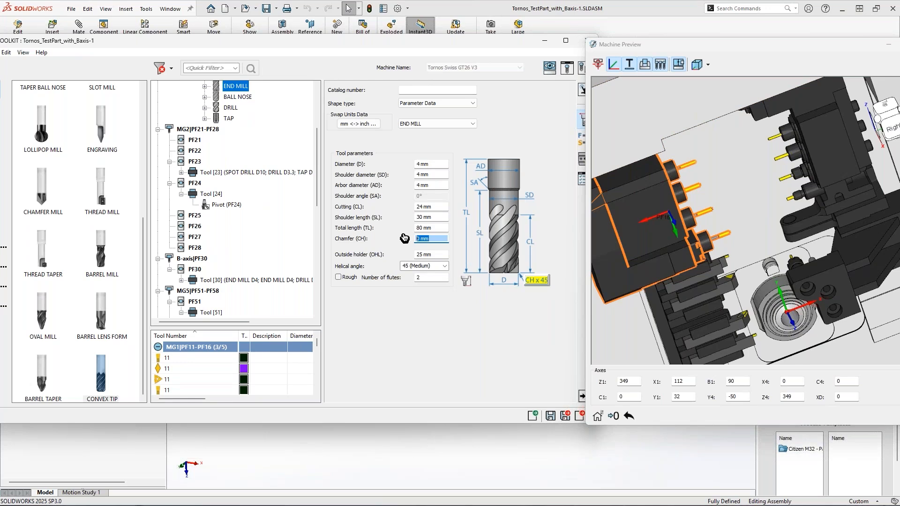
Switch to the SolidCAM 2025 - New Functionalities presentation in PowerPoint and view slide 32 about the End Mill corner definition full screen
left_click(682, 494)
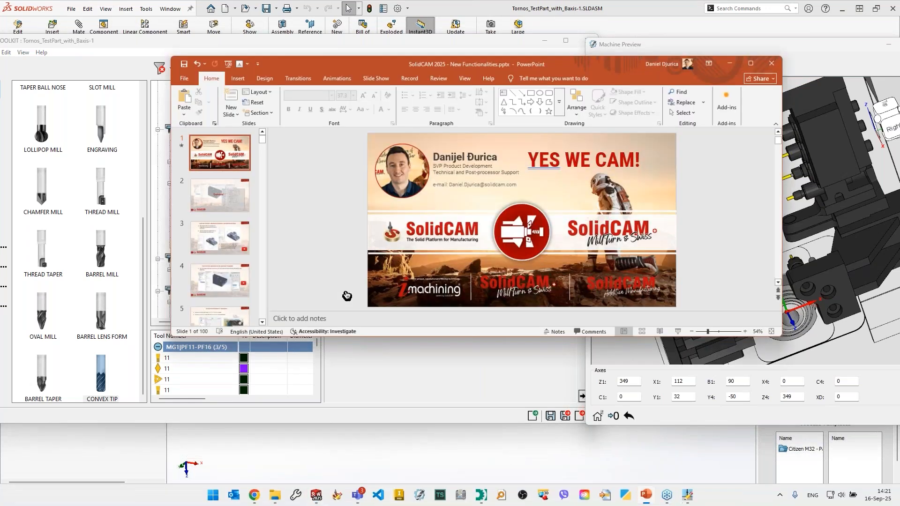
double_click(502, 51)
scroll(97, 330, "down", 15)
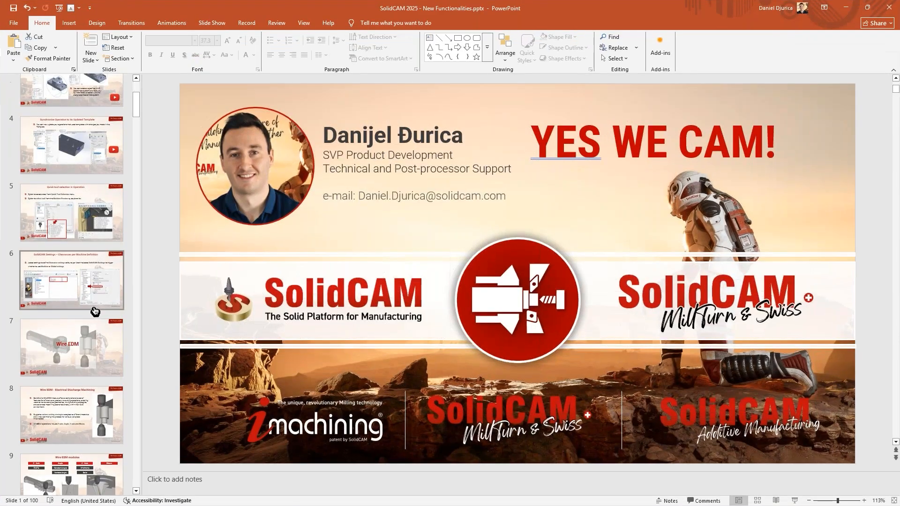
scroll(98, 330, "down", 12)
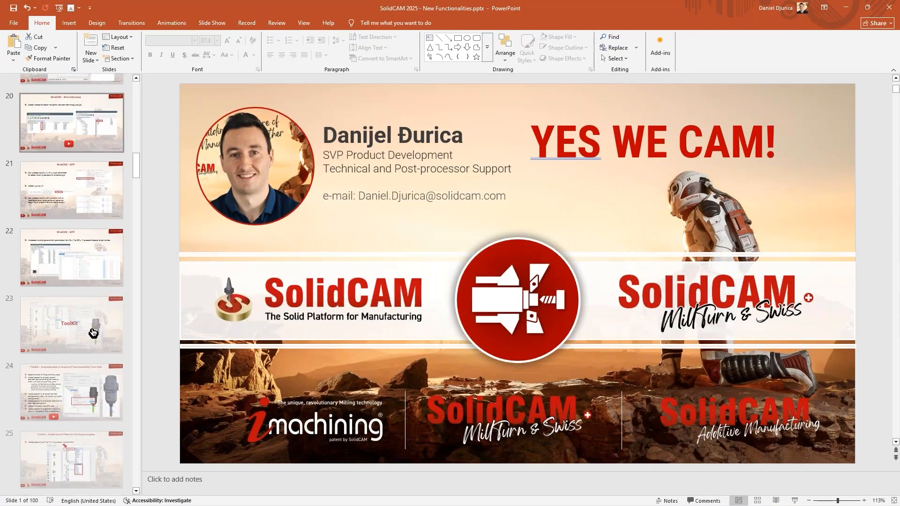
left_click(95, 326)
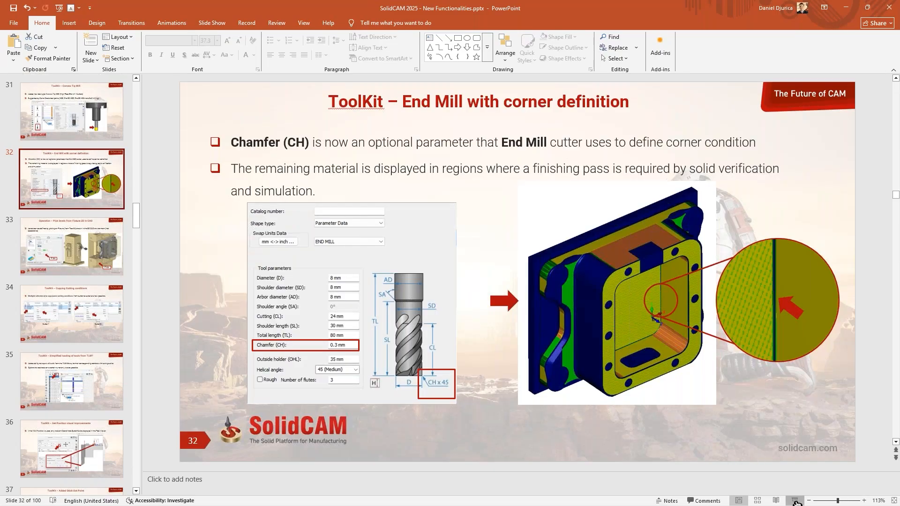
left_click(795, 501)
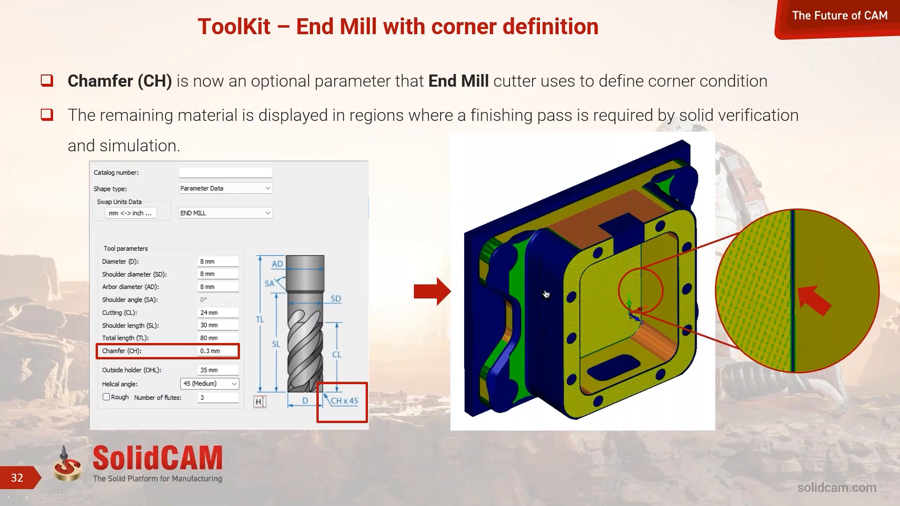
key("Escape")
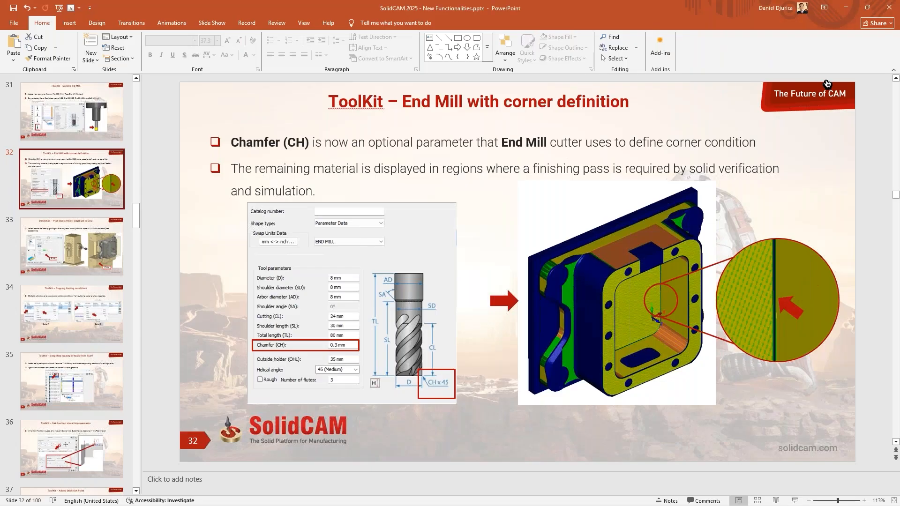
Return to the SolidCAM ToolKit and add a second working condition to the end mill
double_click(702, 10)
left_click_drag(702, 12, 617, 42)
left_click(554, 345)
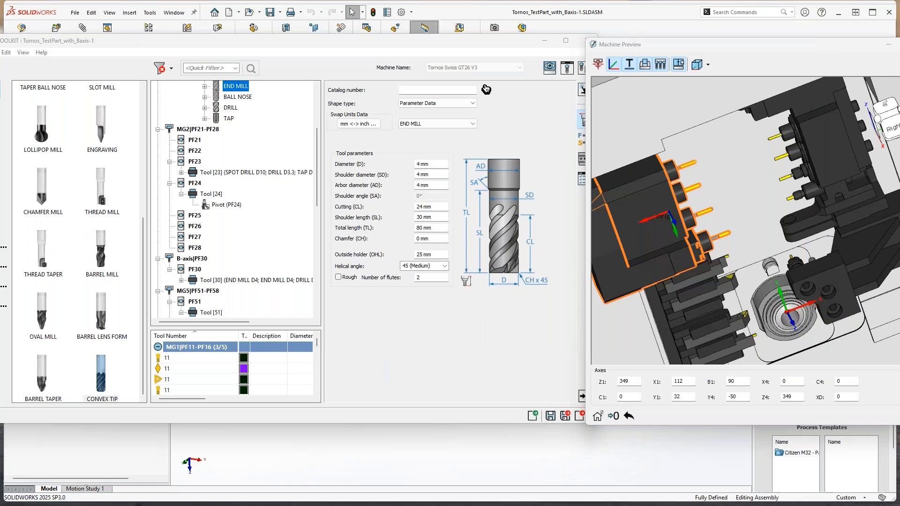
left_click_drag(479, 45, 465, 50)
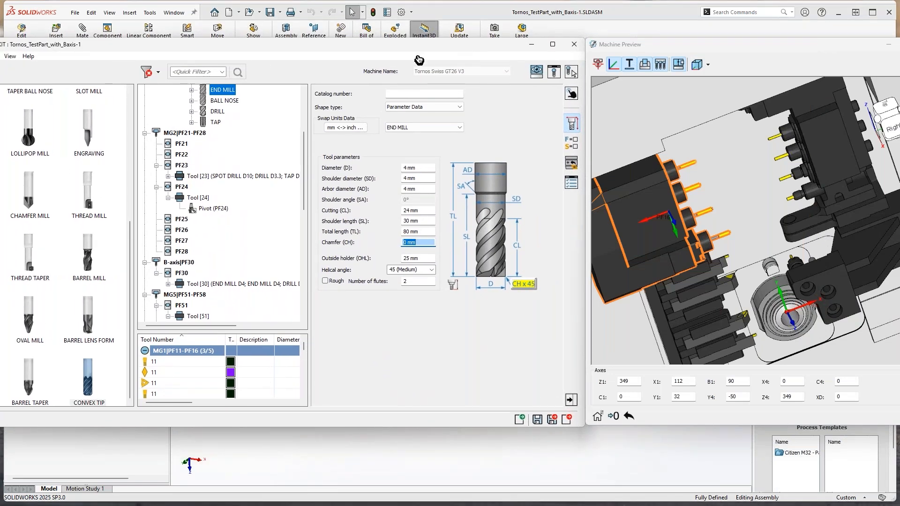
left_click(572, 143)
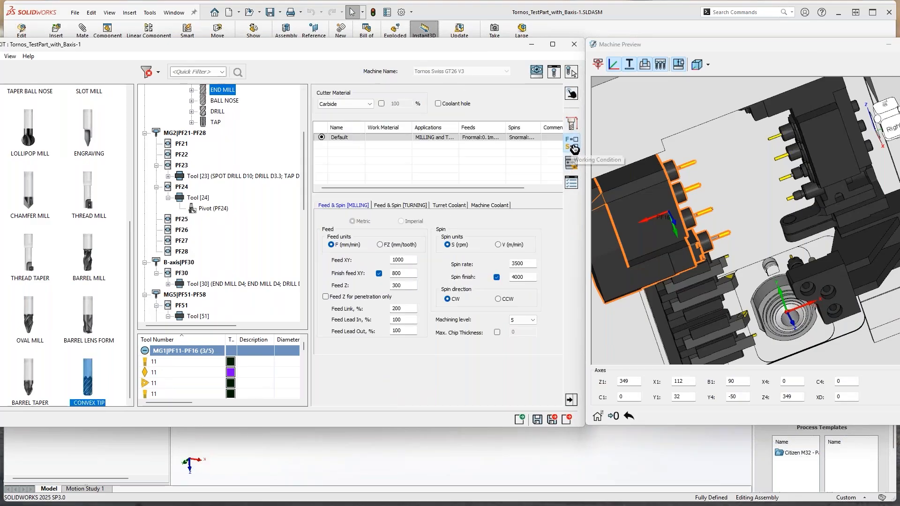
right_click(358, 138)
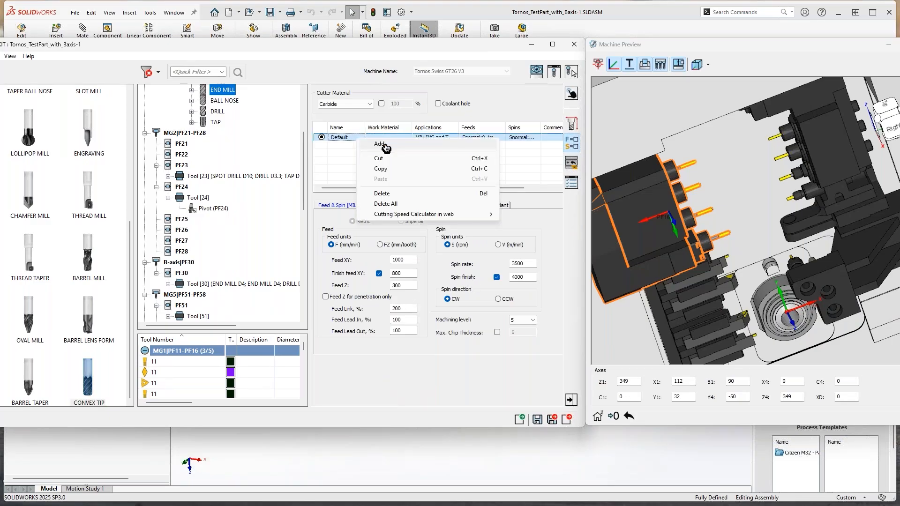
left_click(356, 153)
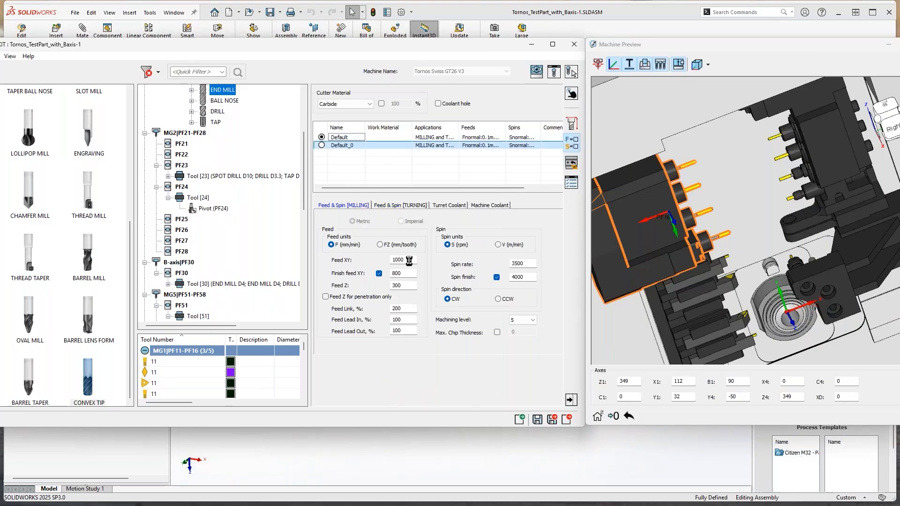
Set the new working condition's Feed XY to 1111, Finish feed XY to 8888 and Feed Z to 333
left_click_drag(406, 260, 352, 258)
type("1111")
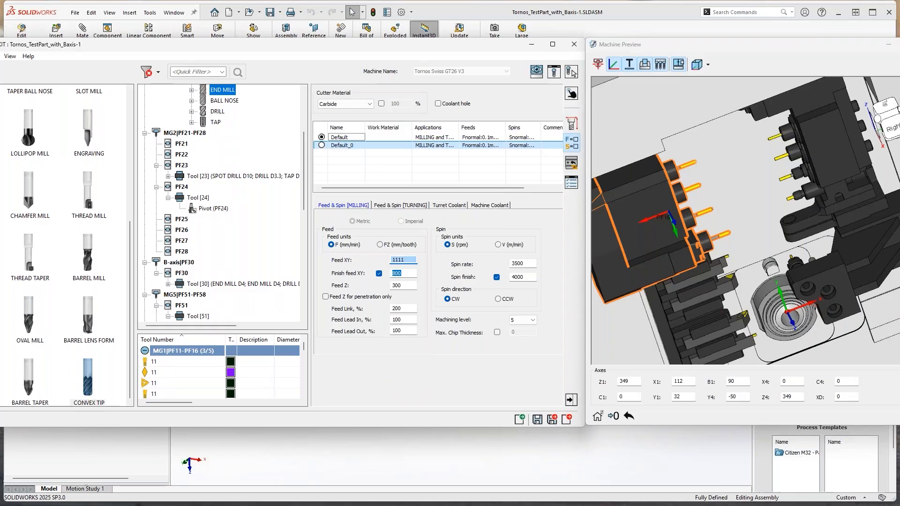
key("Tab")
type("8888")
key("Tab")
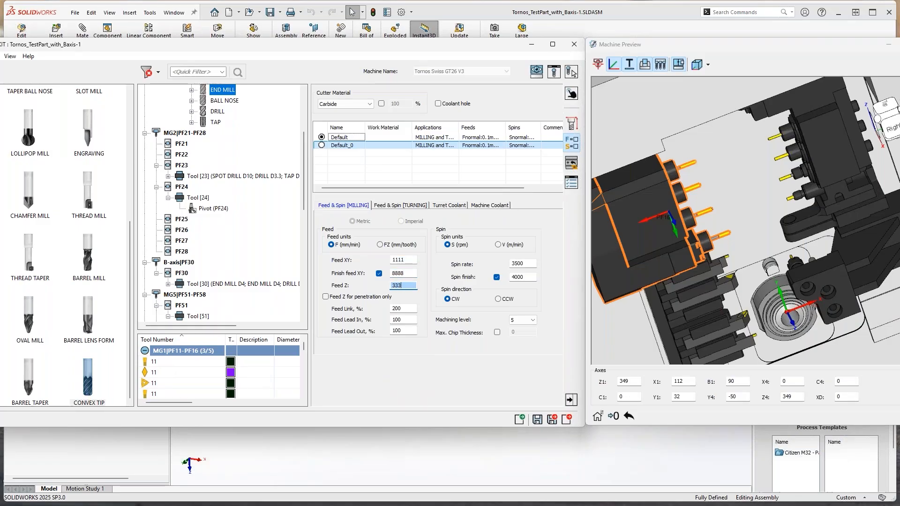
Set the new working condition's spin rate to 333 and spin finish to 444
double_click(516, 263)
type("333")
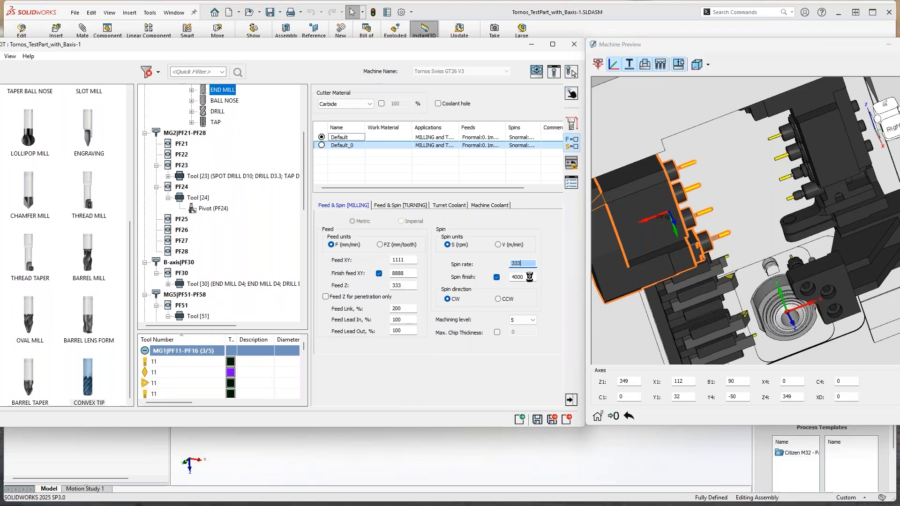
left_click_drag(530, 277, 495, 282)
type("444")
left_click(528, 266)
Copy the Default_0 working condition from the end mill and paste it into the Ball Nose tool's working conditions
left_click(351, 147)
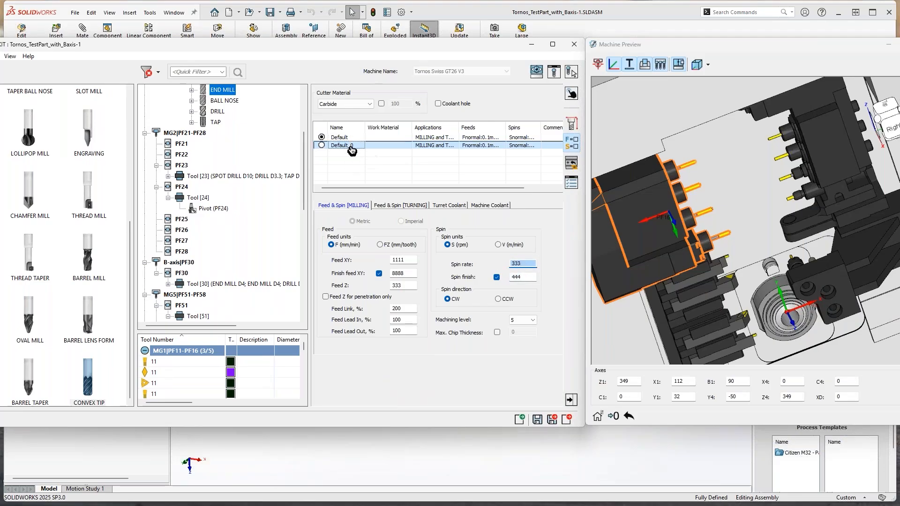
right_click(350, 147)
left_click(373, 180)
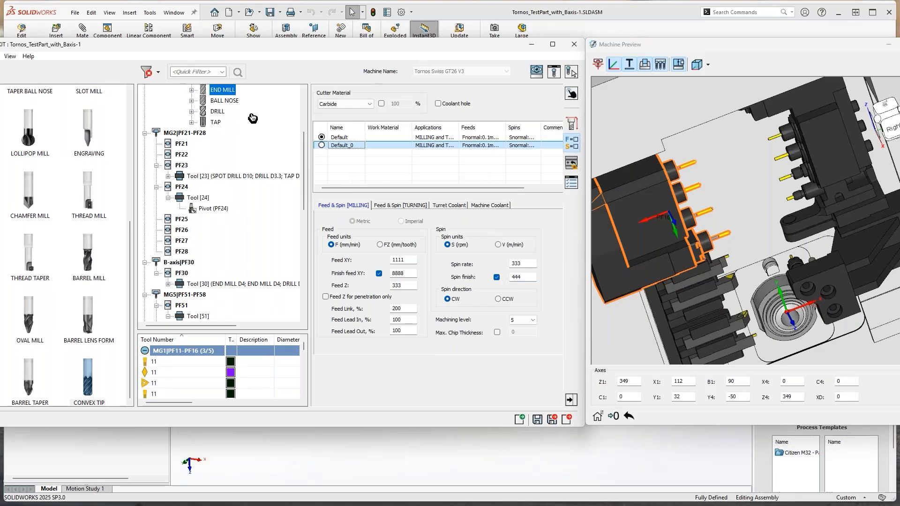
left_click(224, 101)
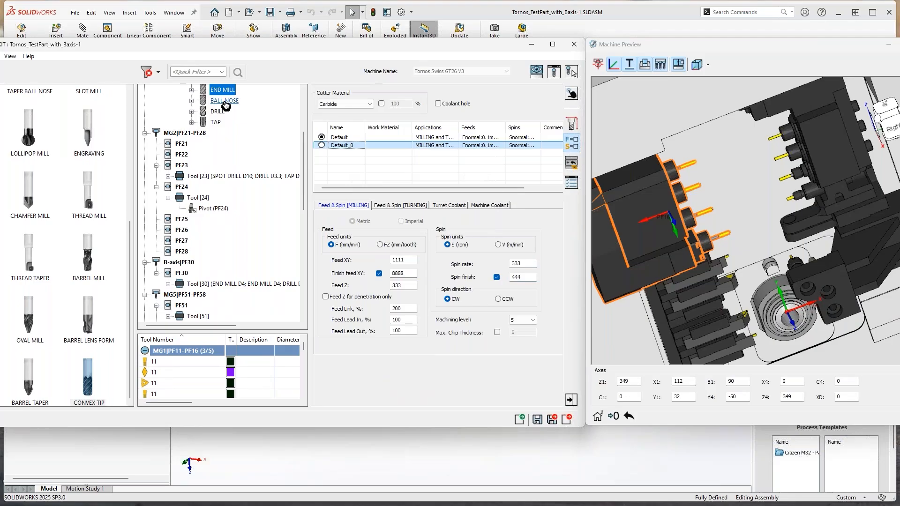
right_click(352, 142)
left_click(391, 187)
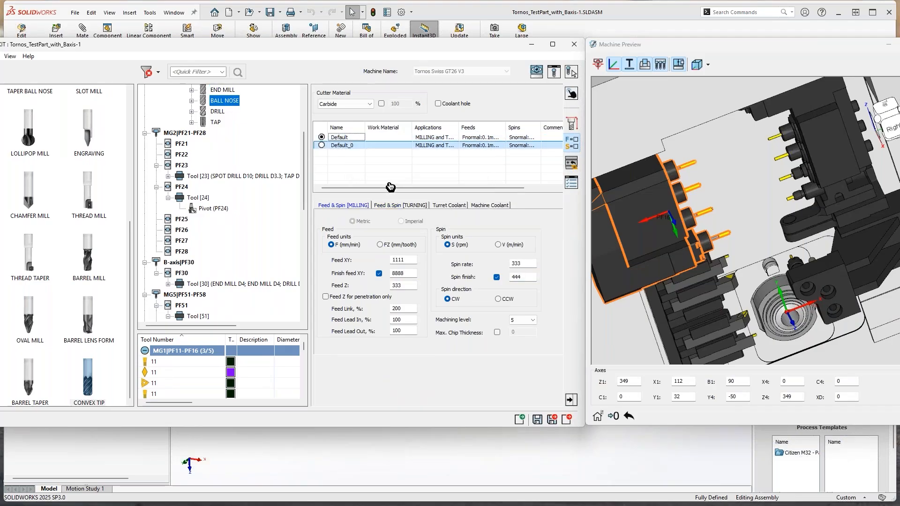
right_click(352, 148)
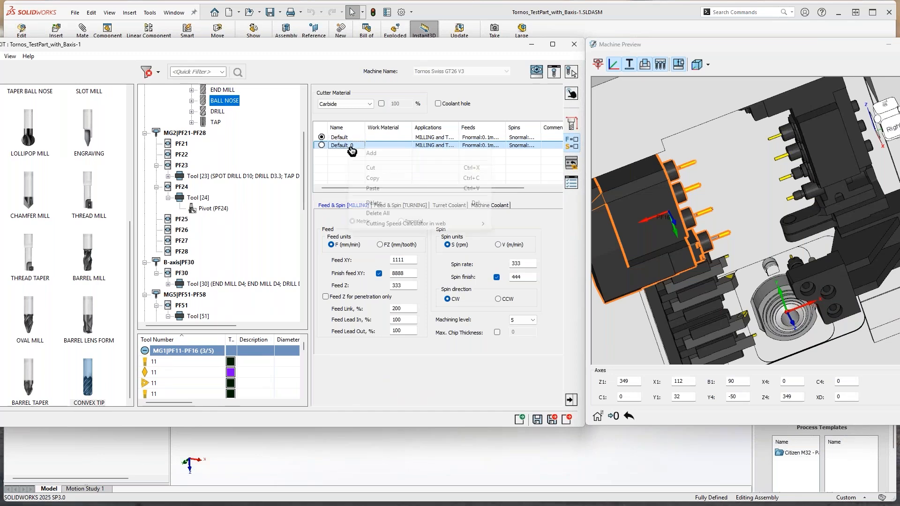
Paste the copied Default_0 working condition three times into the Ball Nose tool's working conditions
left_click(373, 188)
right_click(353, 154)
left_click(371, 196)
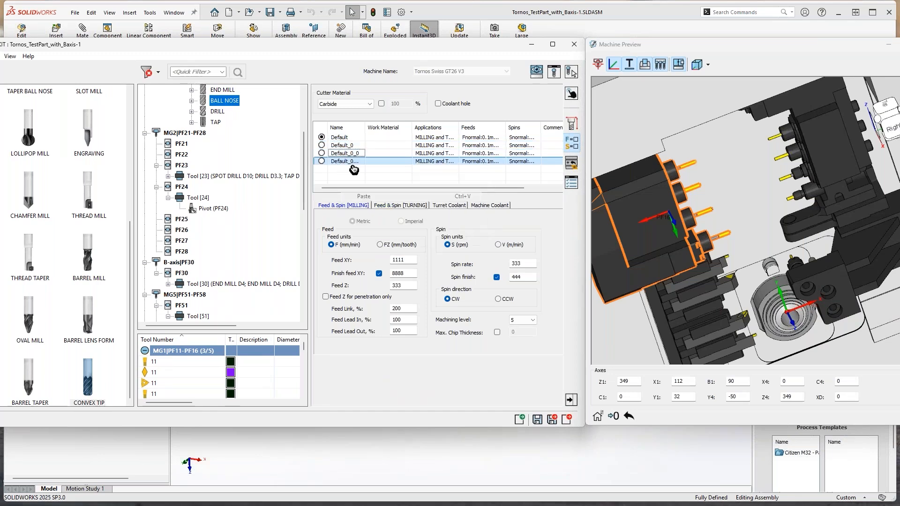
right_click(354, 169)
left_click(371, 211)
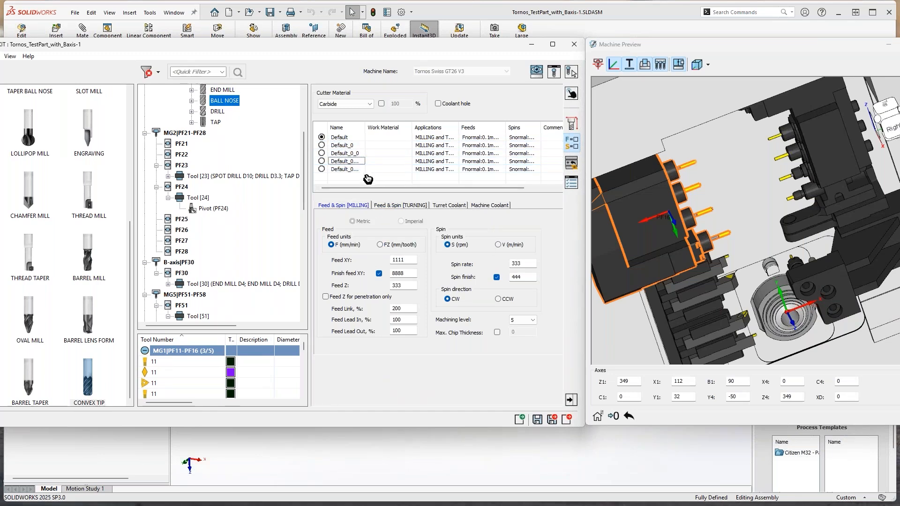
Copy the Ball Nose tool's four Default_0 working conditions together and paste them into the End Mill's working conditions
left_click_drag(366, 176, 341, 149)
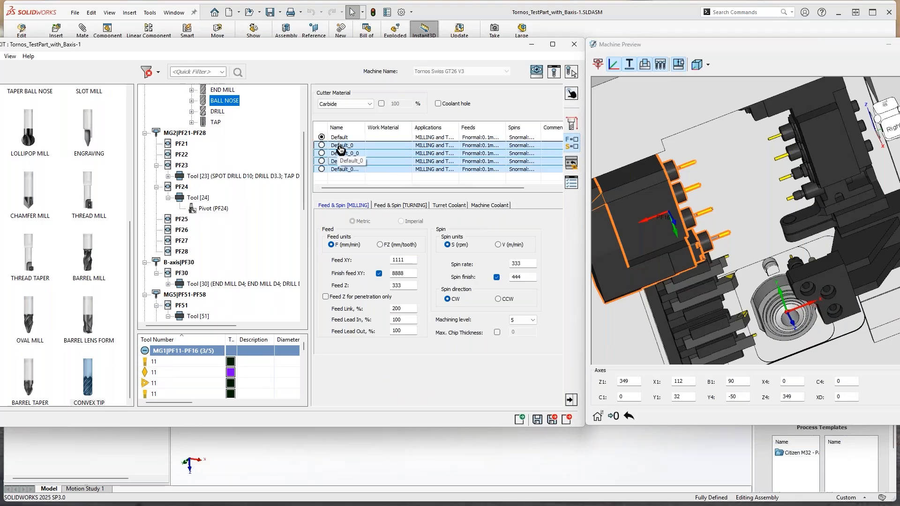
right_click(341, 154)
left_click(362, 180)
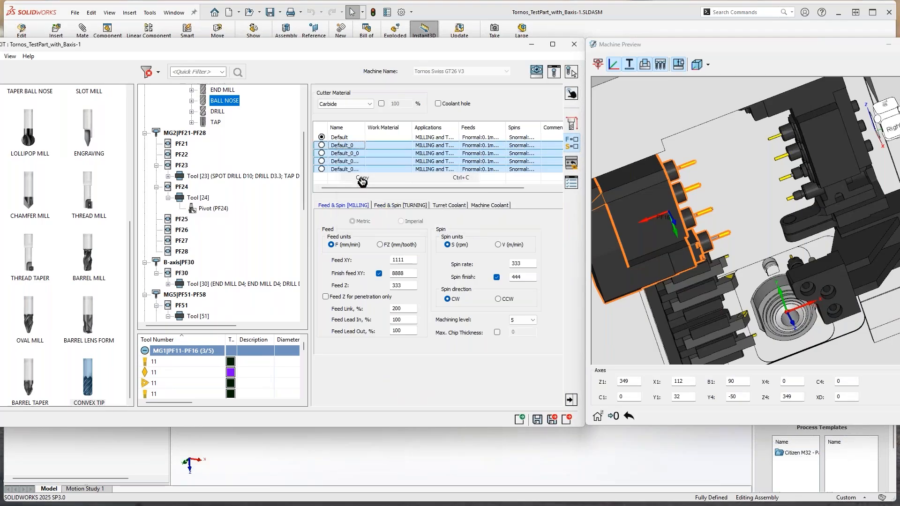
left_click(222, 89)
right_click(347, 146)
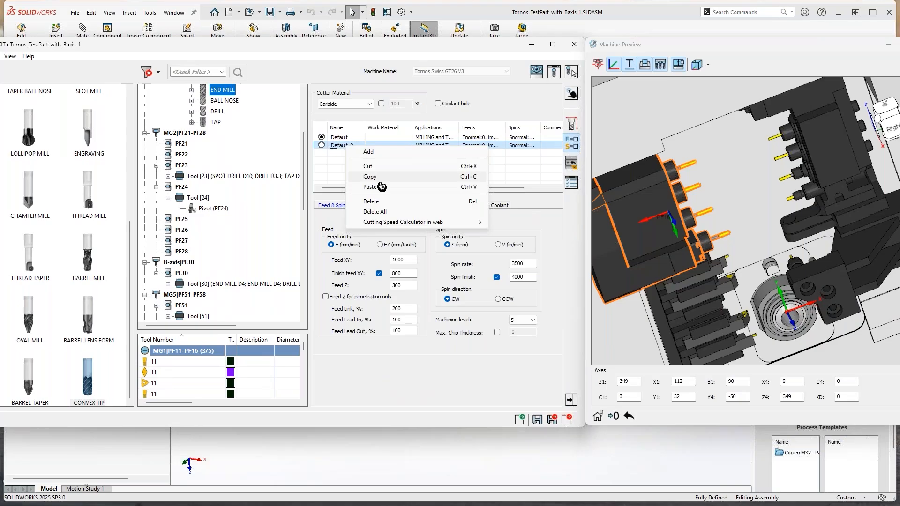
left_click(381, 187)
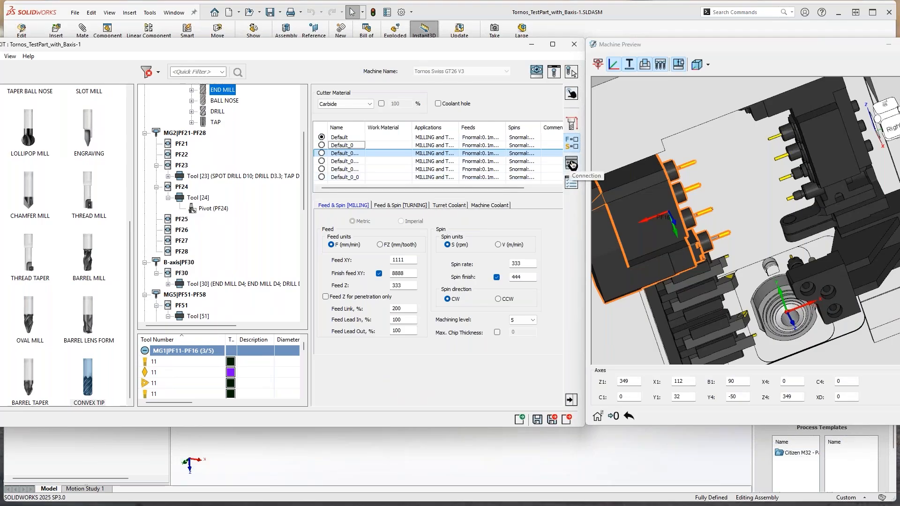
Select the 386308 rotary spindle module with Select Tool Component in the machine preview and open its connection data
right_click(644, 205)
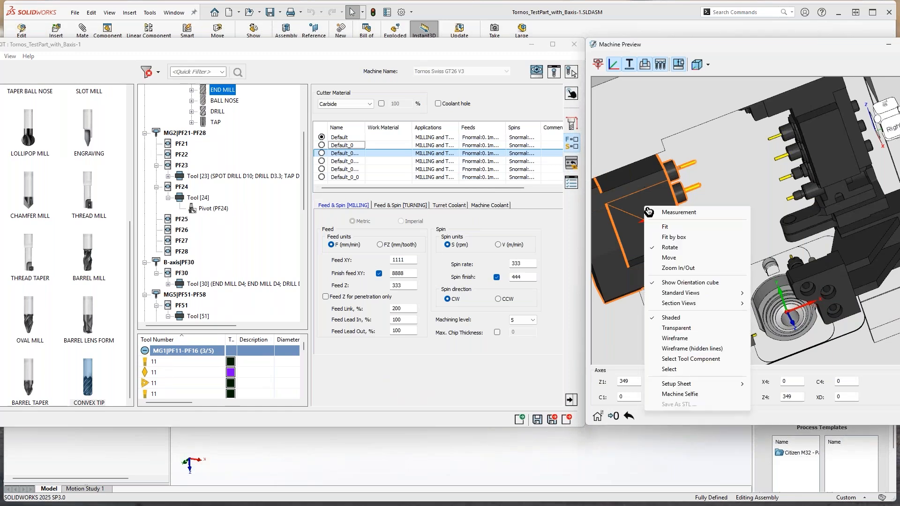
left_click(694, 360)
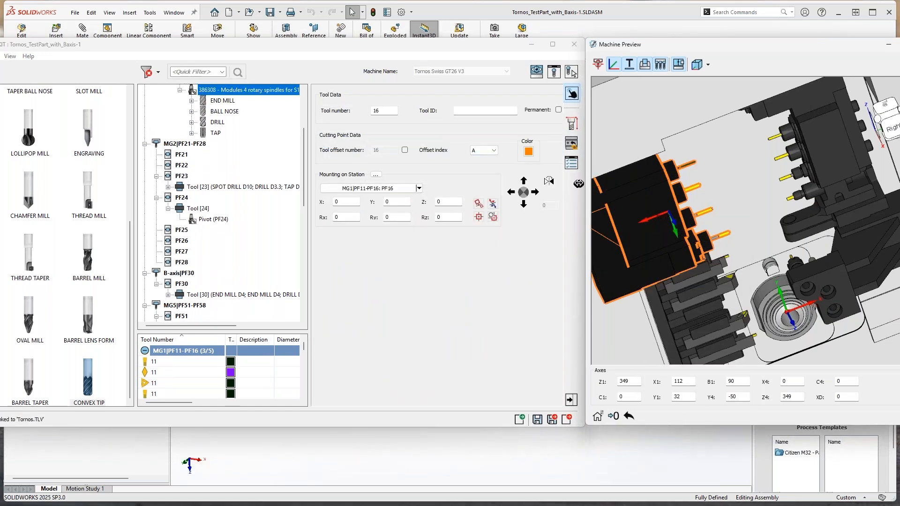
left_click(574, 148)
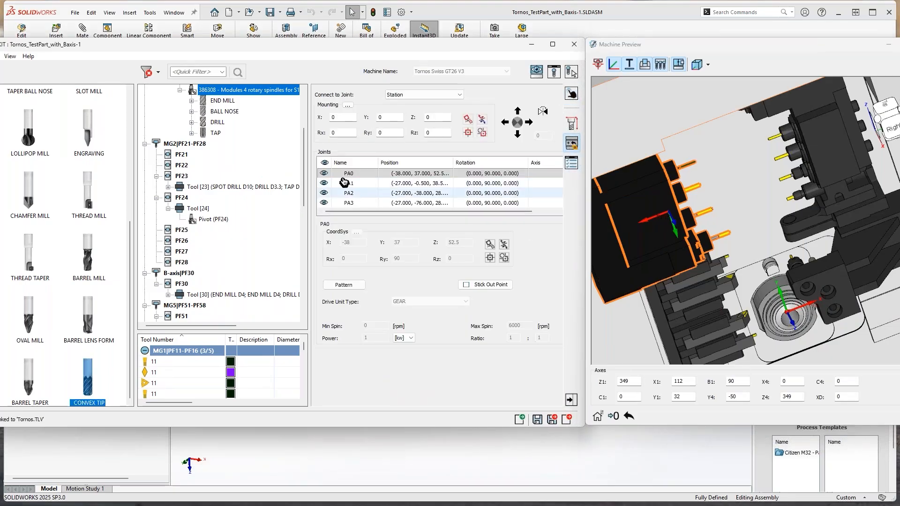
scroll(247, 144, "up", 1)
Break the component link of the 386308 rotary spindle module on station PF16
right_click(239, 123)
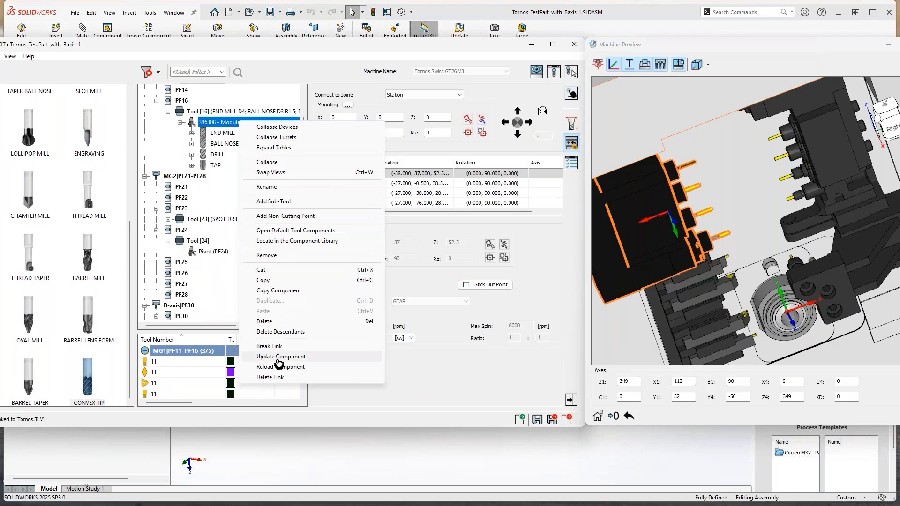
left_click(280, 347)
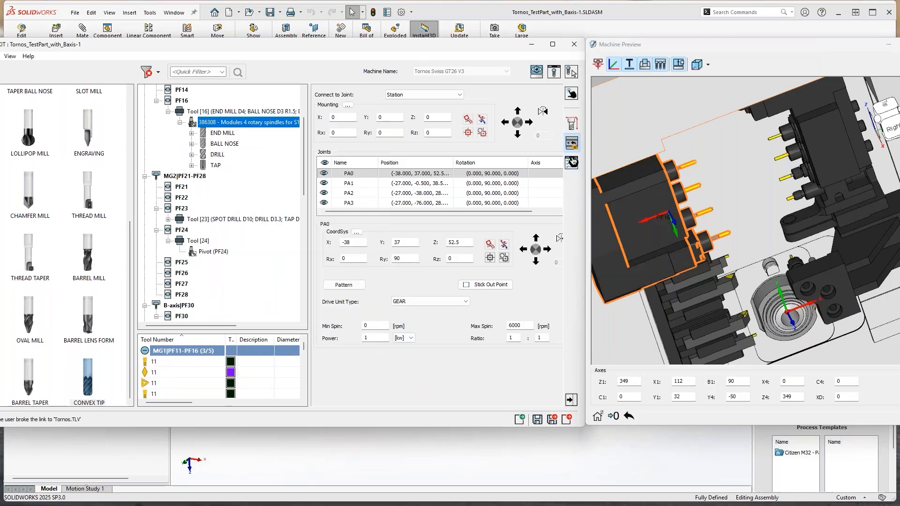
left_click(567, 147)
Close the Machine Preview, display the rotary spindle module in the Tool Viewer and arrange the windows beside each other
double_click(351, 242)
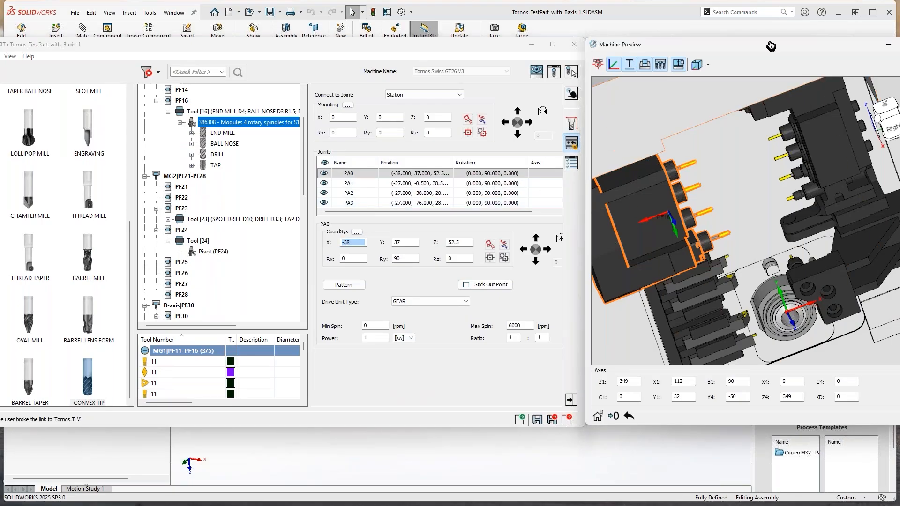
left_click_drag(771, 45, 567, 88)
left_click(726, 86)
left_click(552, 76)
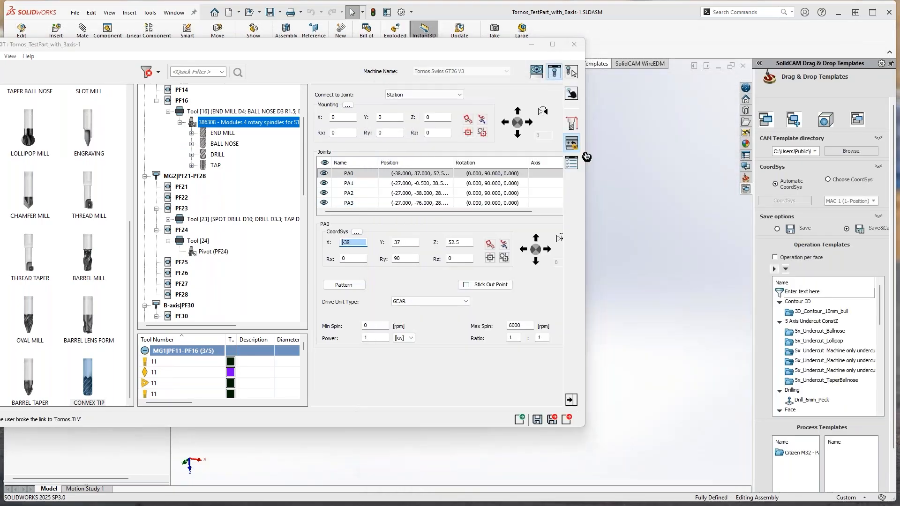
middle_click_drag(814, 299, 780, 268)
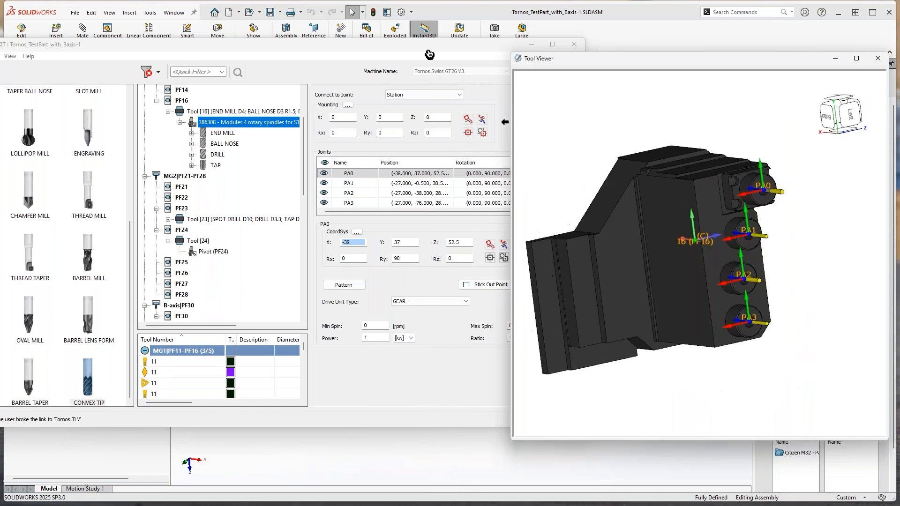
left_click_drag(427, 49, 367, 58)
Set joint PA0's Z coordinate using the expression 52.5+12.5
left_click(400, 252)
left_click(292, 252)
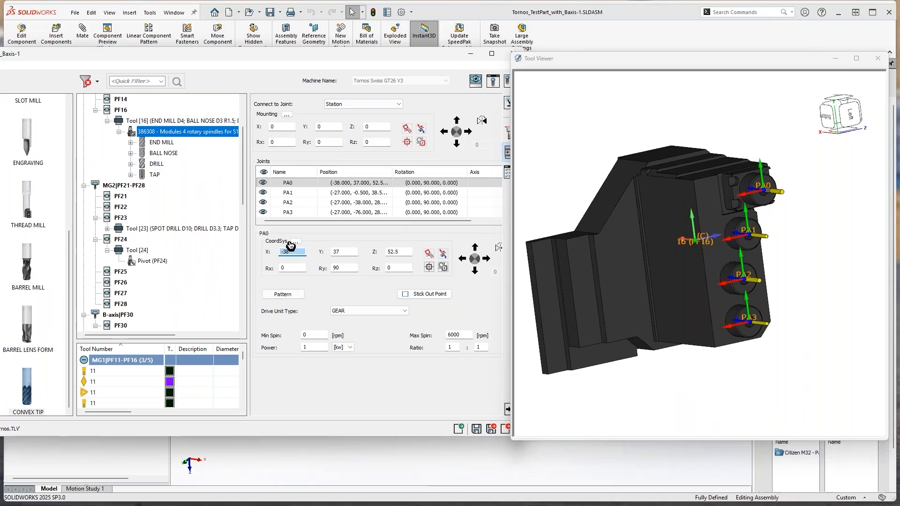
left_click(402, 252)
left_click(404, 256)
type("+1")
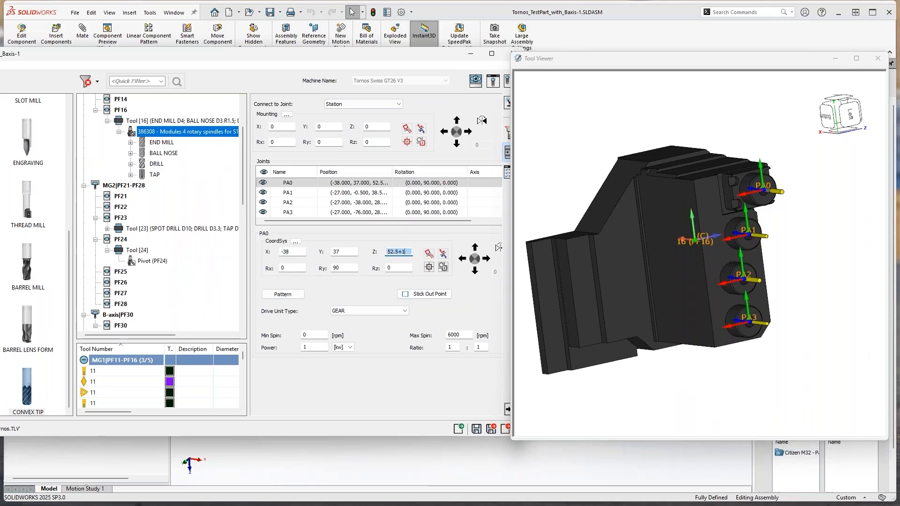
type("2.5")
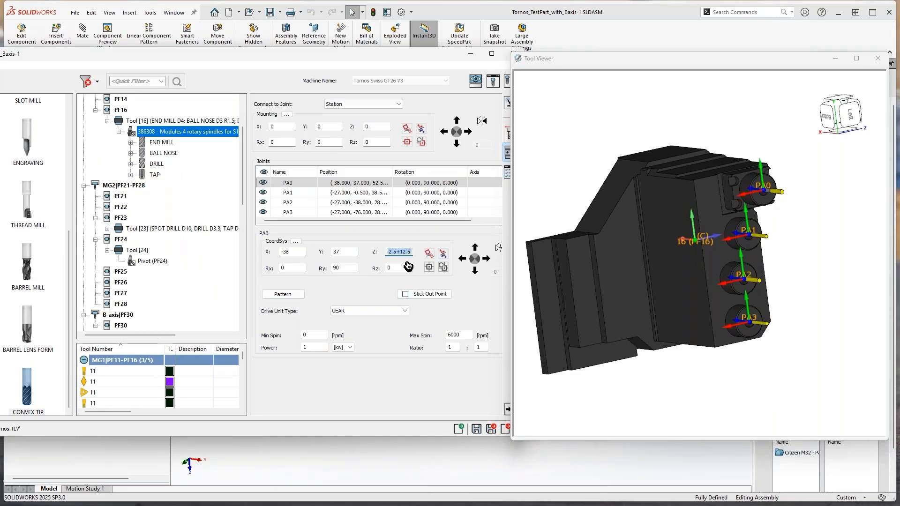
key("Return")
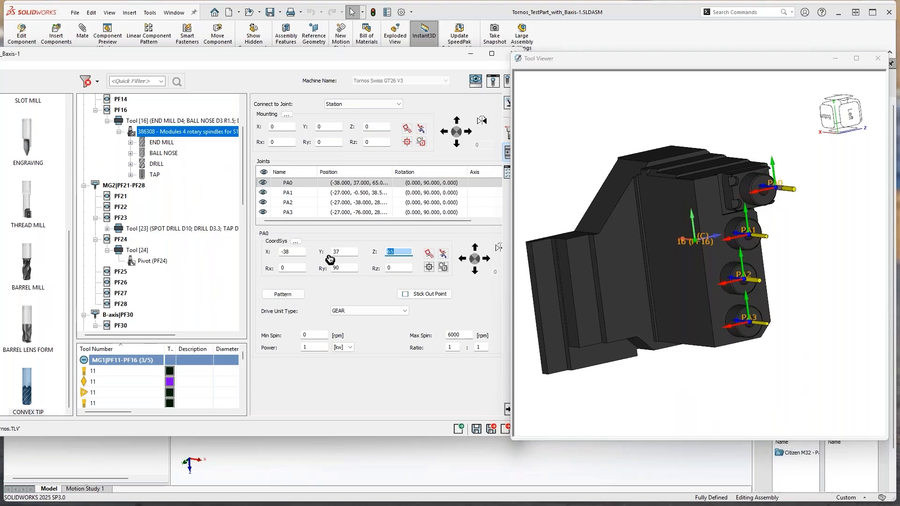
Examine the coordinate fields of joint PA0 and the mounting, and the reset, copy and paste options of PA0's CoordSys
double_click(346, 252)
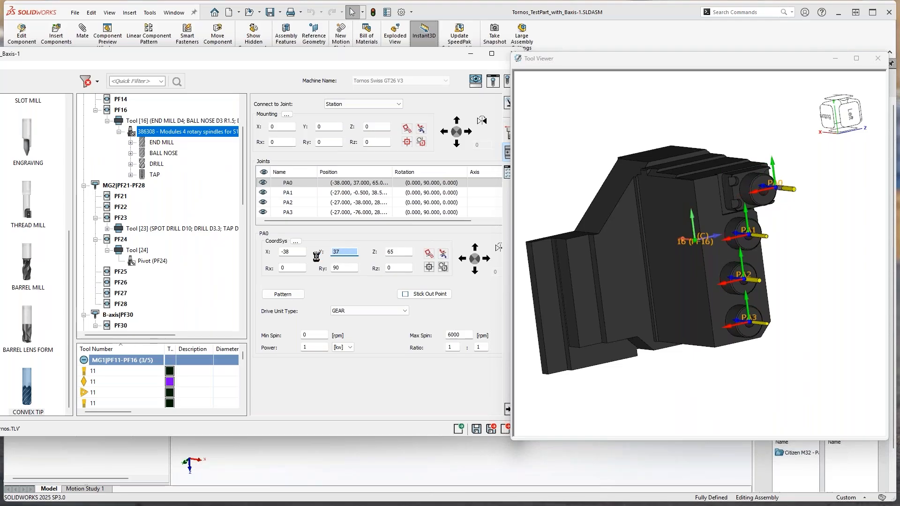
double_click(396, 252)
left_click(398, 268)
left_click(341, 269)
left_click(292, 268)
left_click(290, 253)
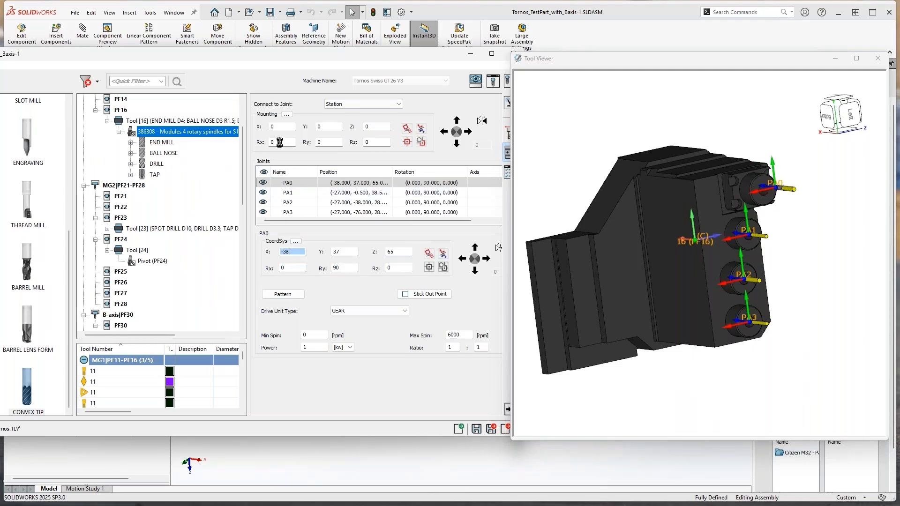
left_click(282, 126)
left_click(295, 242)
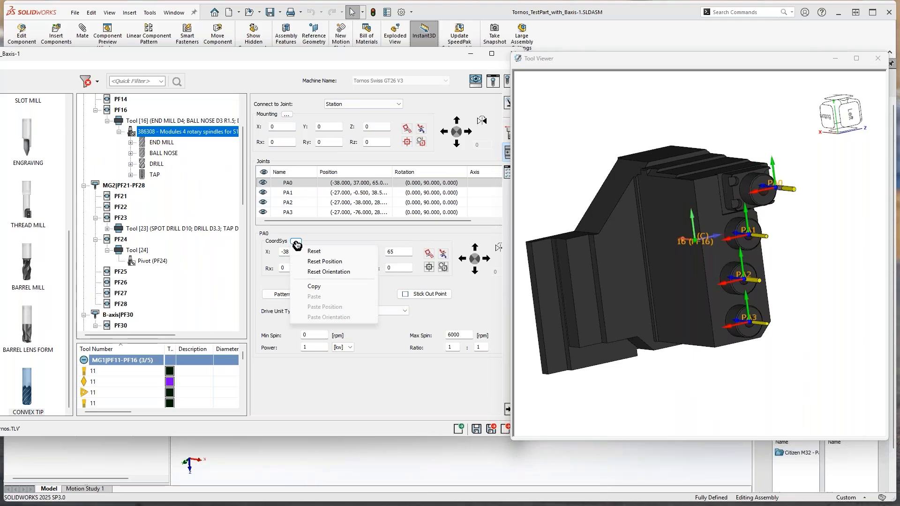
left_click(338, 256)
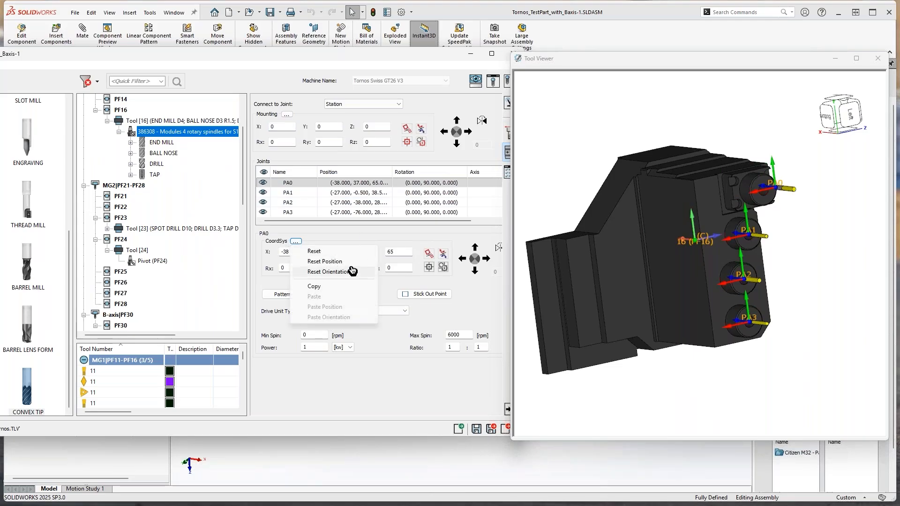
left_click(406, 244)
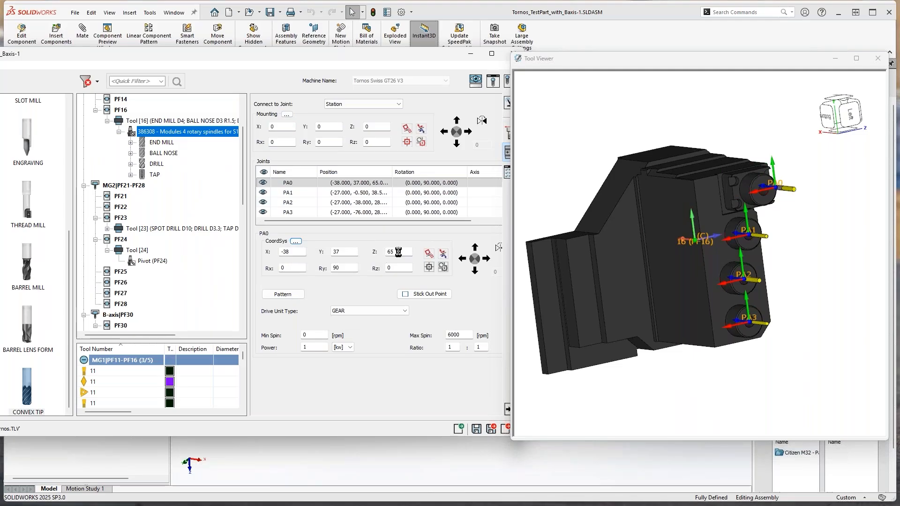
Copy joint PA0's CoordSys and paste it into the module's Mounting coordinates
left_click(295, 241)
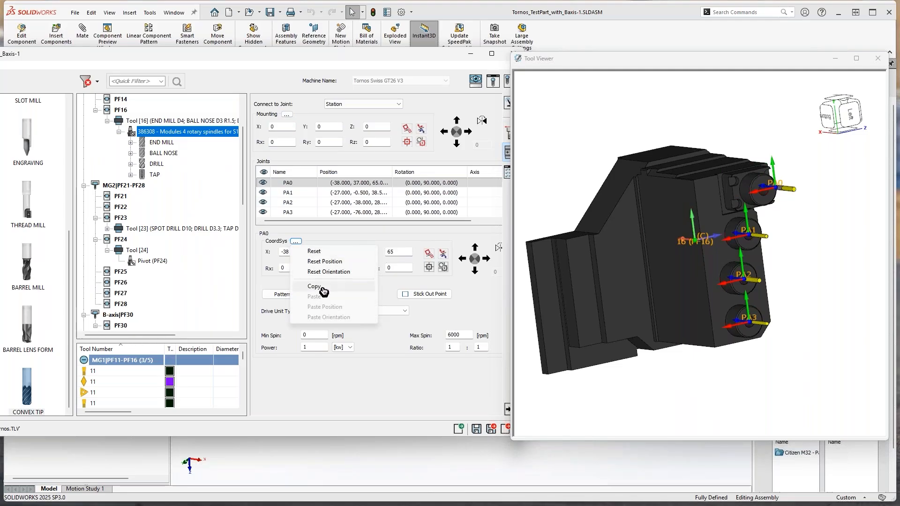
left_click(322, 286)
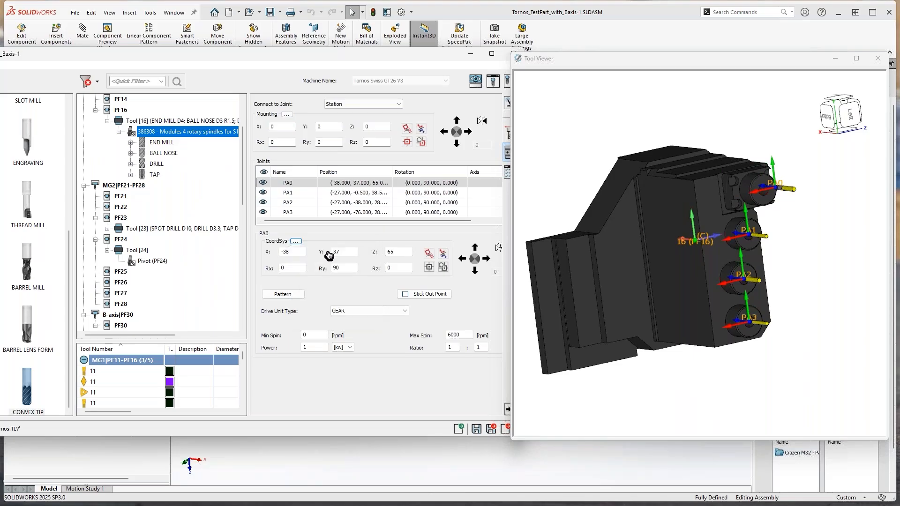
left_click(296, 241)
left_click(328, 287)
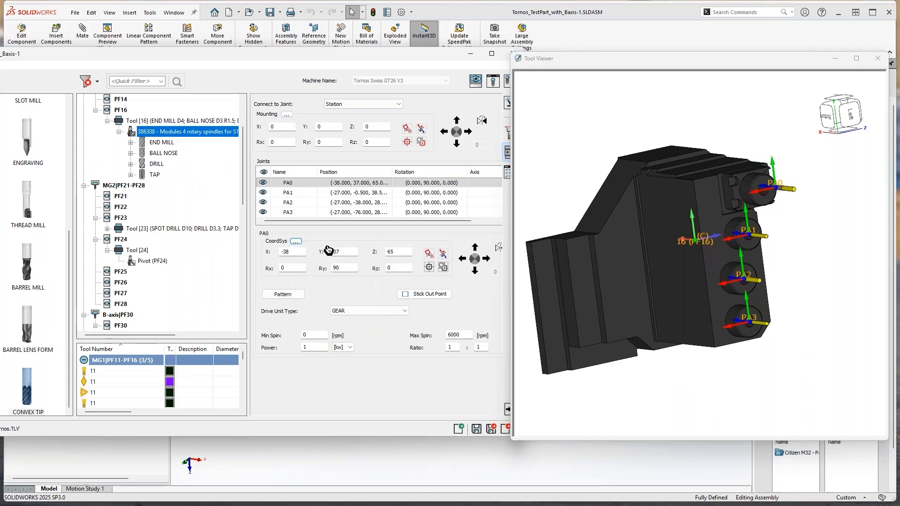
left_click(287, 114)
left_click(312, 172)
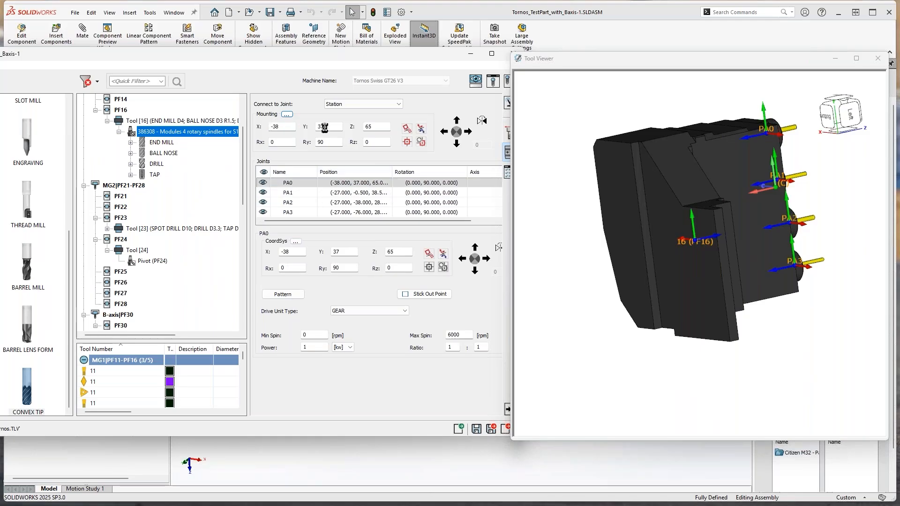
Reset the module's Mounting coordinates and joint PA0's CoordSys
left_click(269, 128)
left_click(287, 113)
left_click(314, 126)
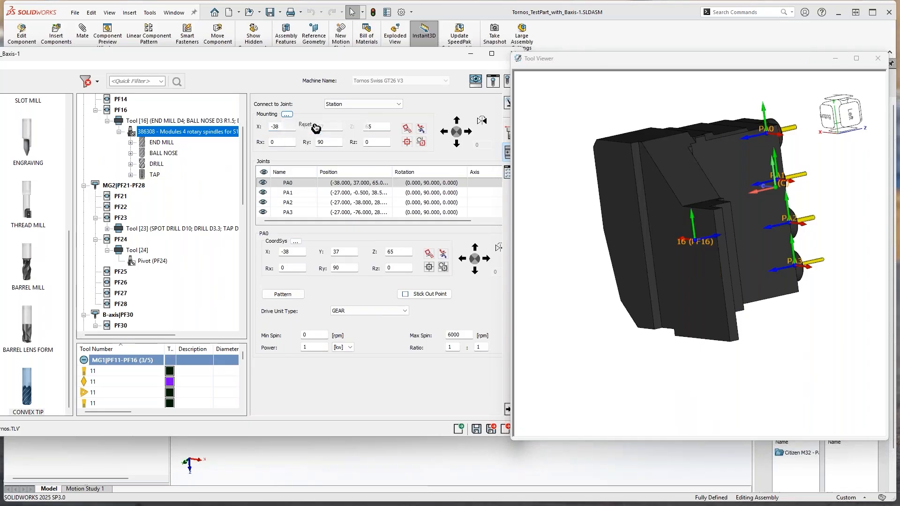
left_click(296, 241)
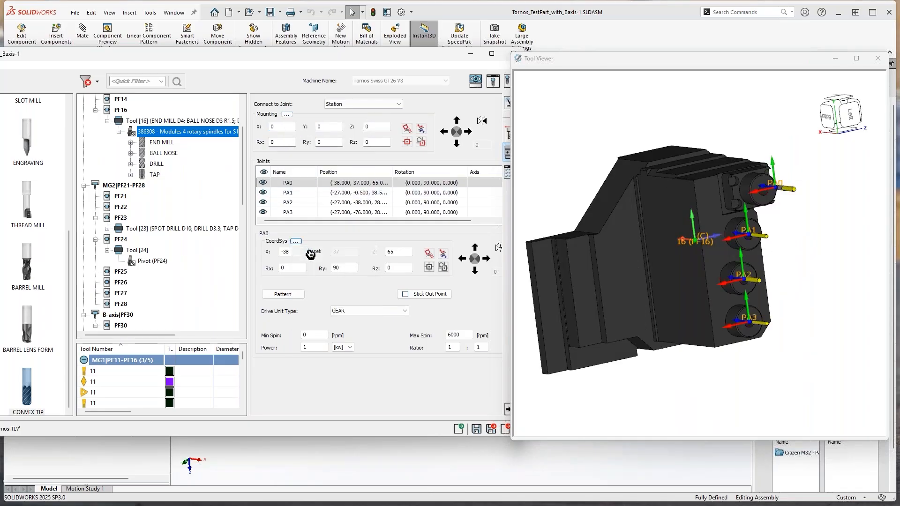
left_click(311, 252)
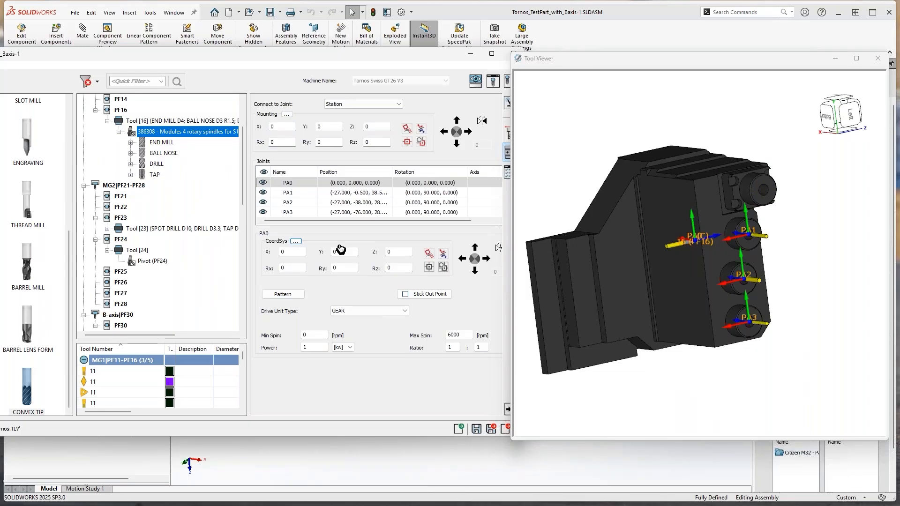
Open the general data of the 386308 rotary spindle module with its manufacturer, catalog number and price fields
left_click_drag(355, 61, 413, 63)
left_click_drag(545, 62, 615, 57)
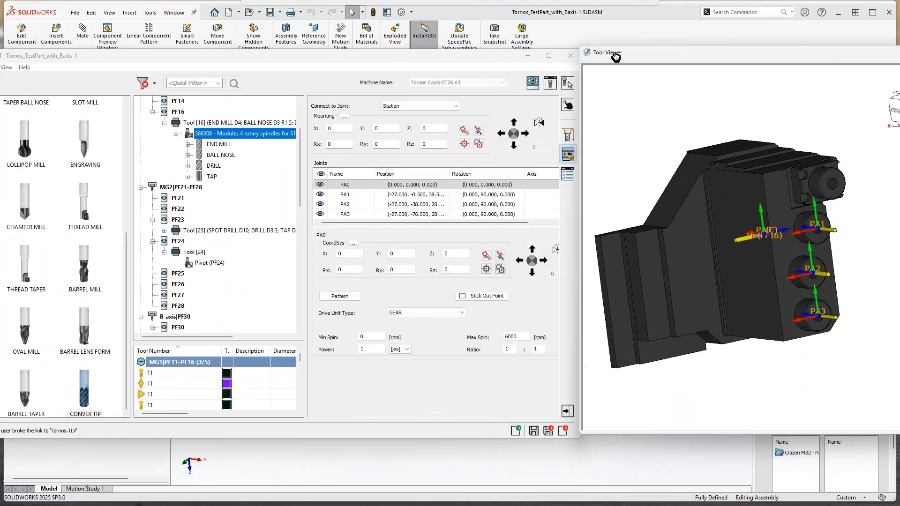
left_click(568, 174)
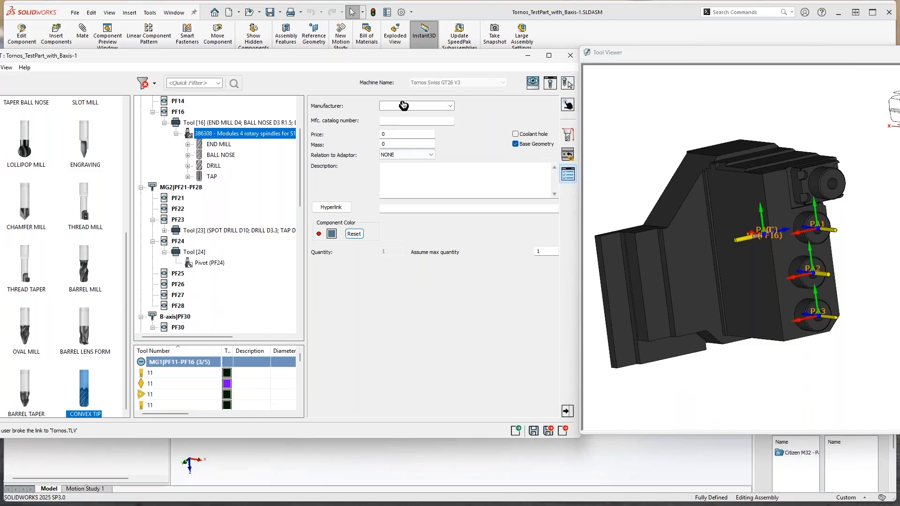
left_click_drag(366, 61, 424, 61)
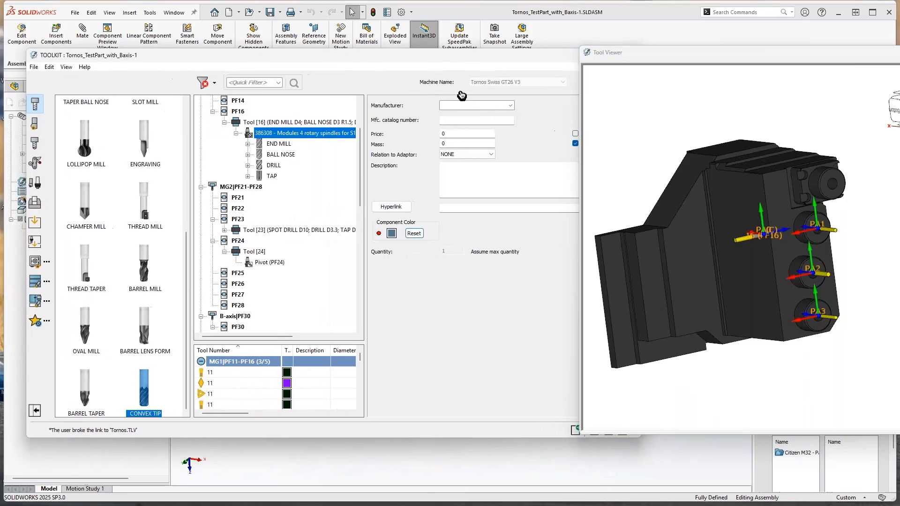
Examine the list of manufacturers available for the 386308 rotary spindle module
left_click(511, 106)
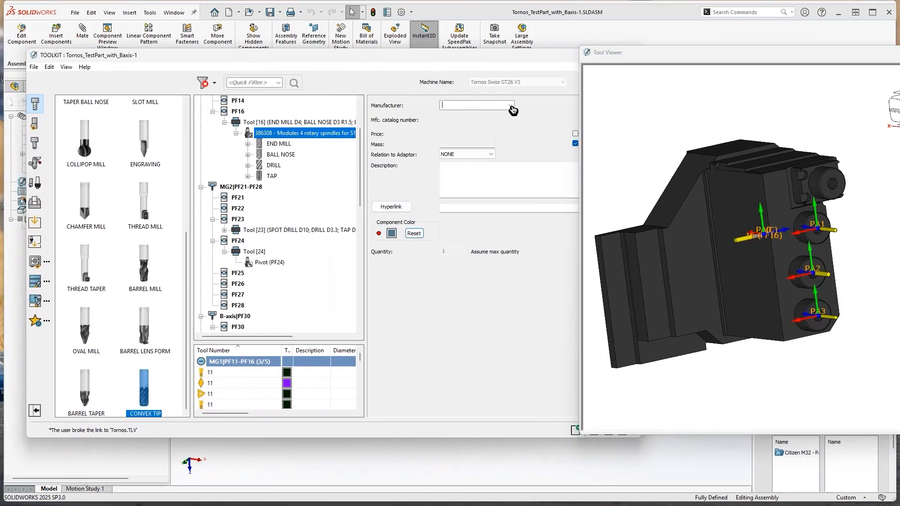
scroll(535, 146, "down", 4)
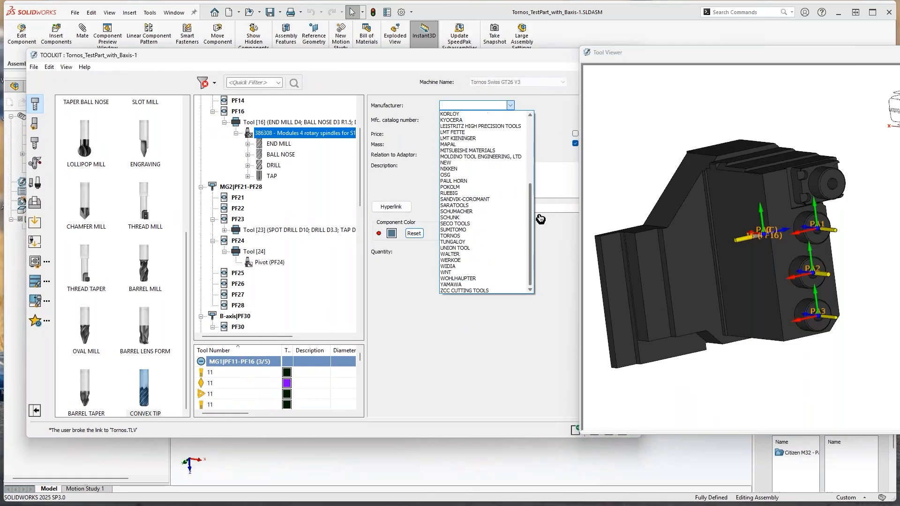
scroll(543, 182, "up", 4)
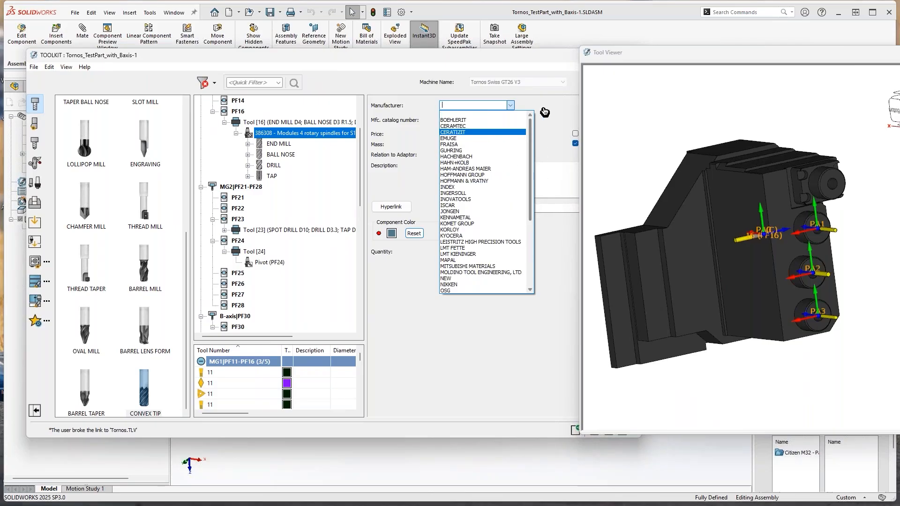
scroll(537, 191, "down", 5)
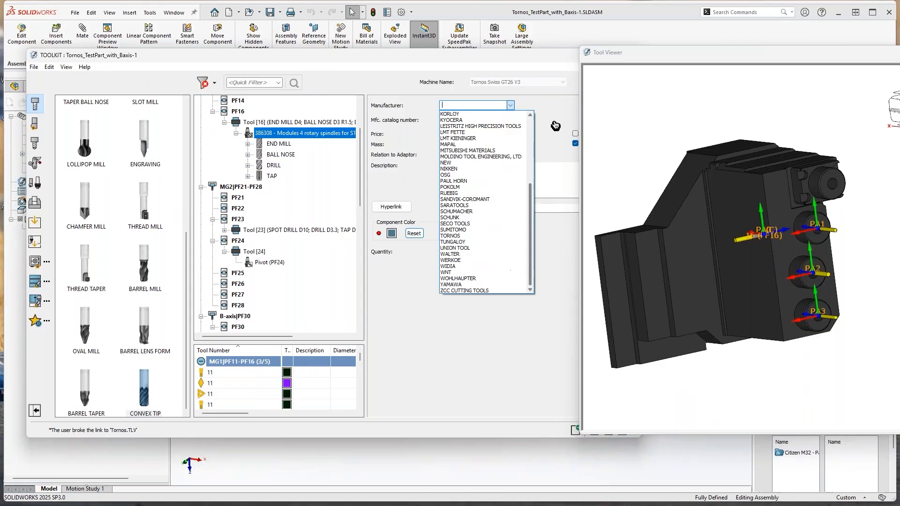
left_click(472, 104)
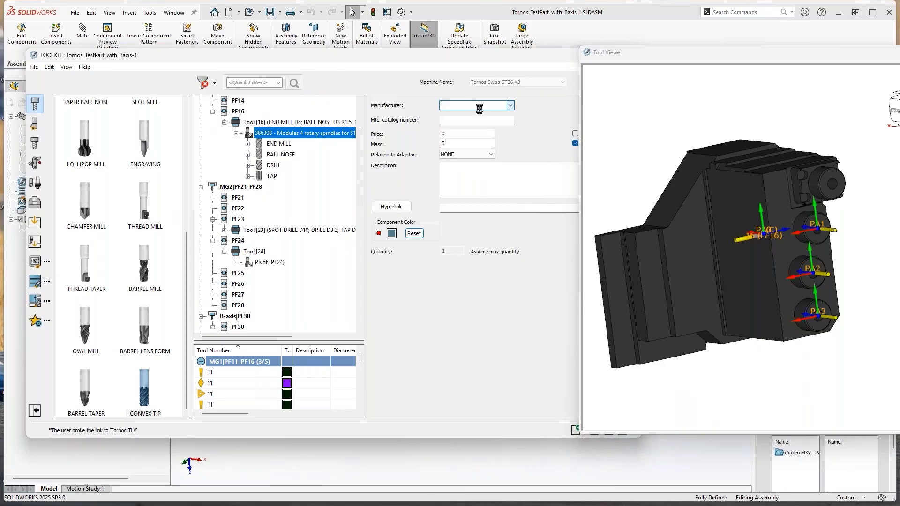
left_click(500, 121)
left_click(510, 105)
scroll(534, 198, "down", 3)
left_click_drag(534, 198, 534, 129)
left_click(553, 113)
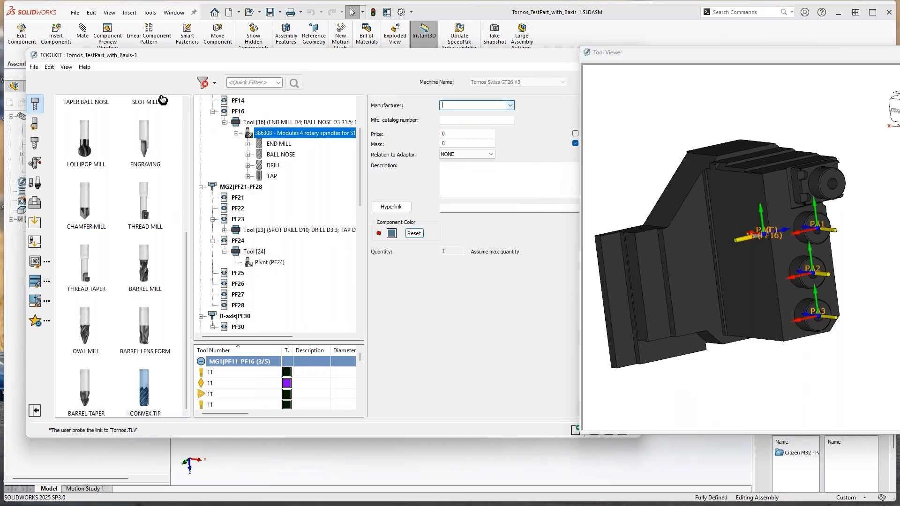
Add "SolidCAM Webinar" to the Manufacturer Names in the ToolKit settings and save them
left_click(66, 67)
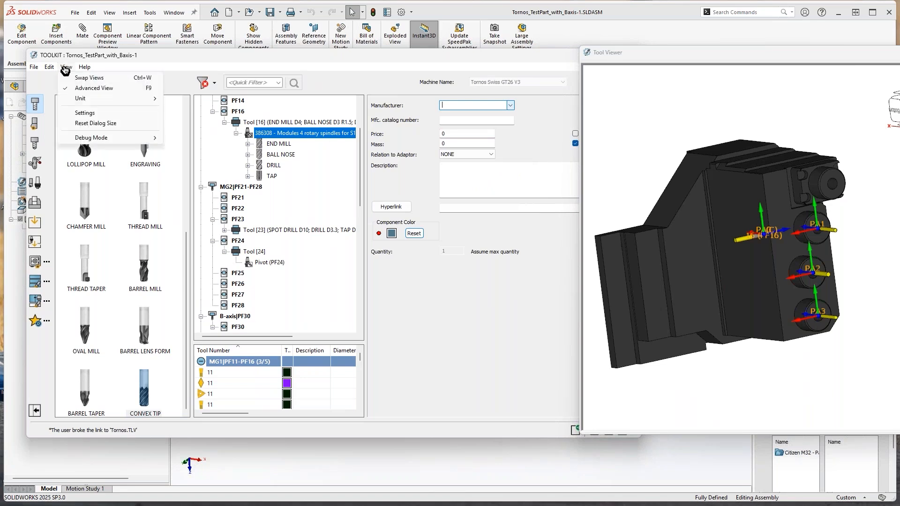
left_click(85, 114)
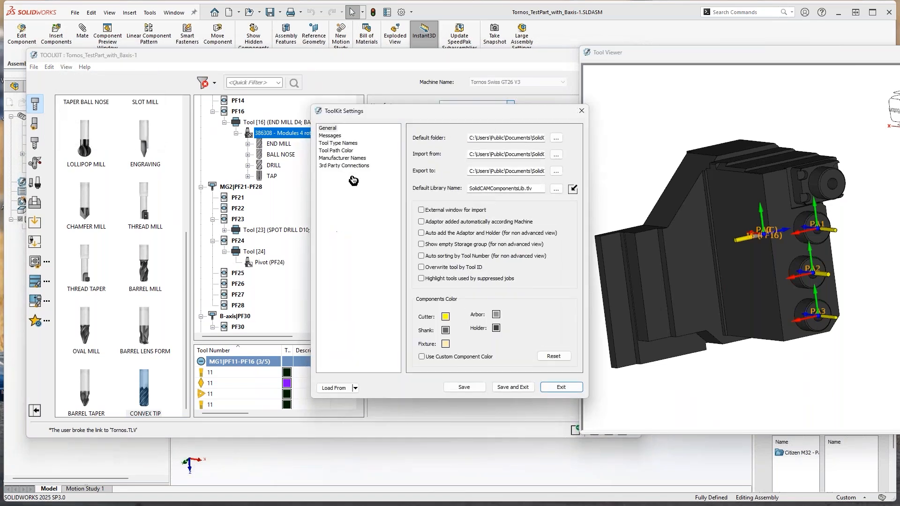
left_click(342, 160)
left_click_drag(564, 173, 564, 177)
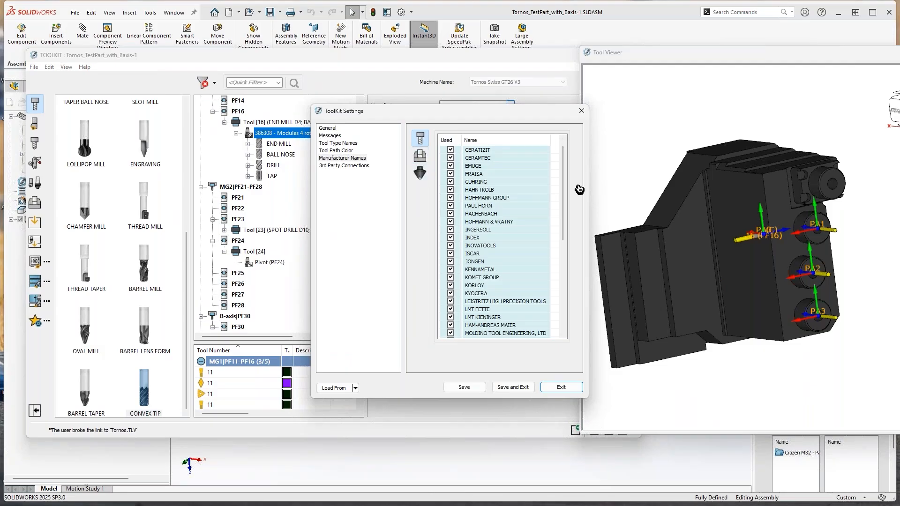
left_click_drag(564, 174, 563, 264)
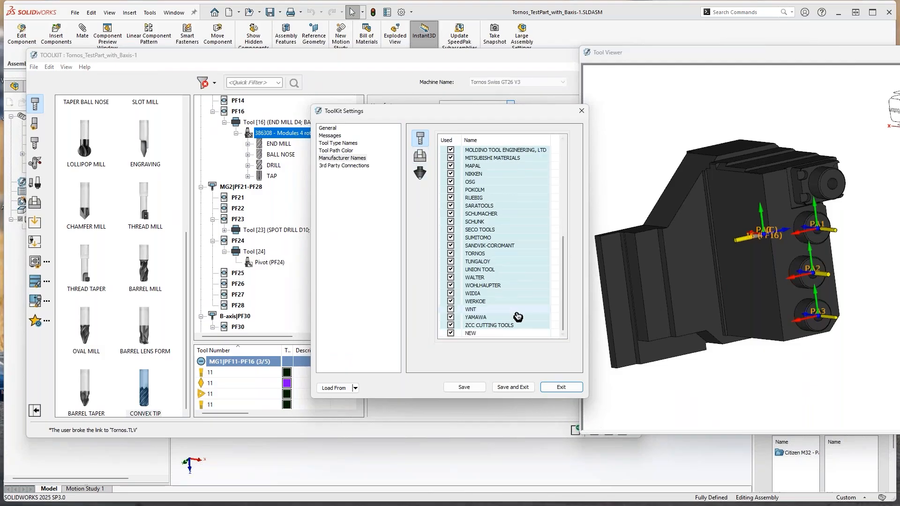
right_click(475, 336)
left_click(482, 338)
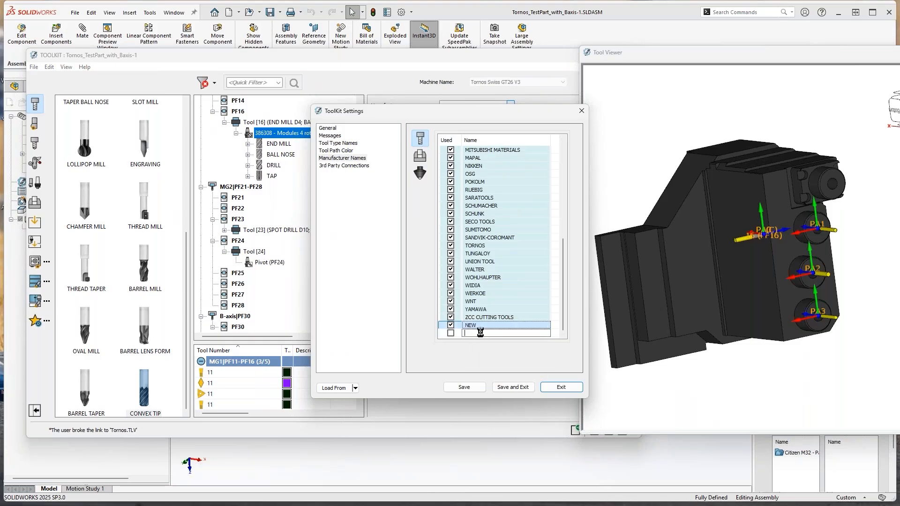
type("SolidCAM Webinar")
key("Return")
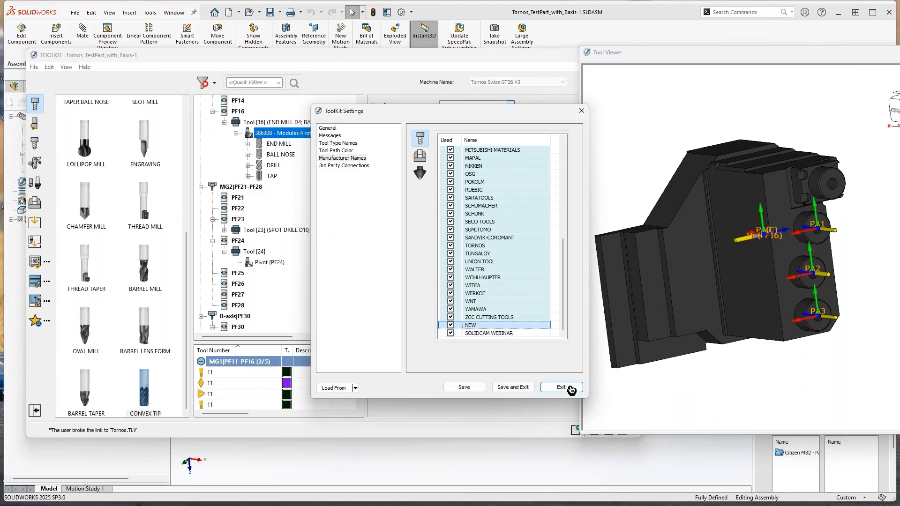
left_click(511, 390)
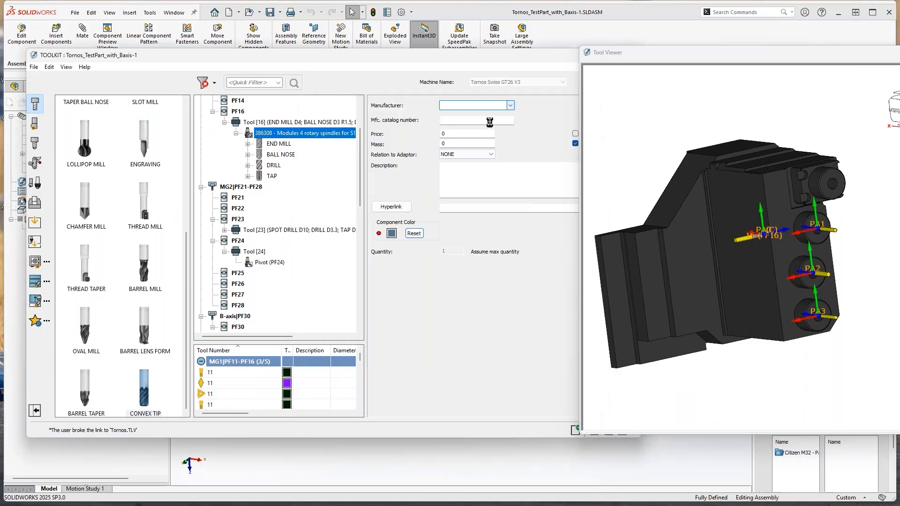
Set the 386308 rotary spindle module's manufacturer to SOLIDCAM WEBINAR
left_click(510, 105)
scroll(494, 231, "down", 3)
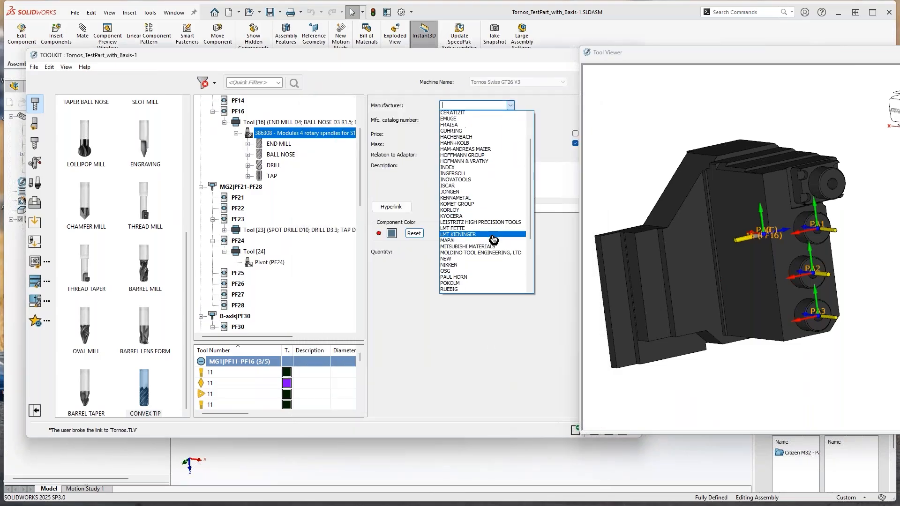
scroll(483, 279, "down", 1)
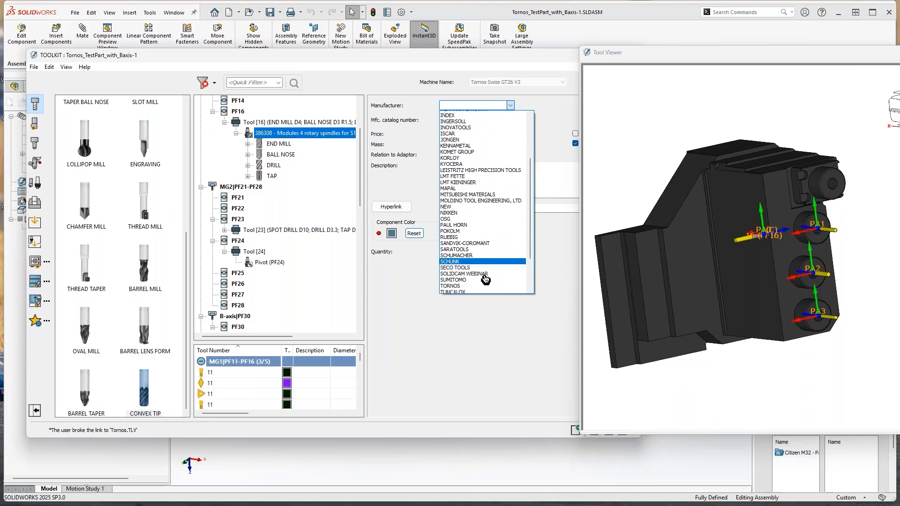
left_click(476, 274)
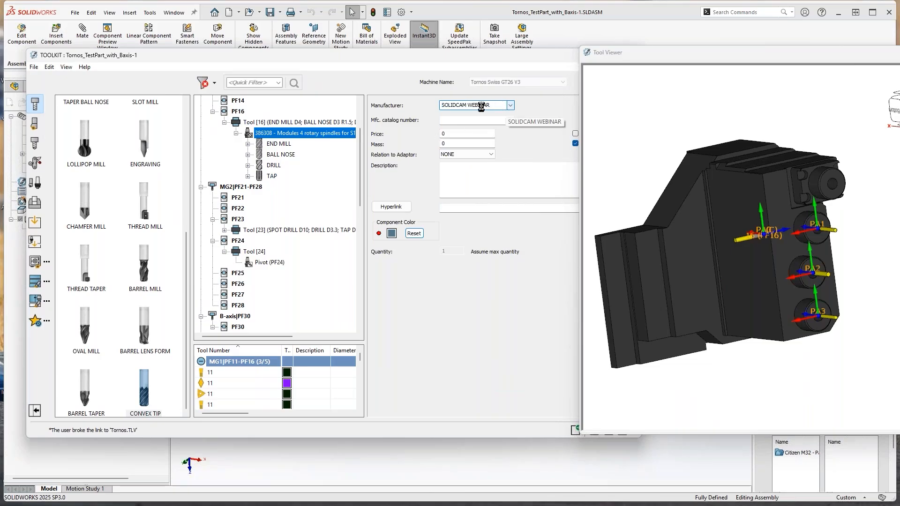
left_click(473, 120)
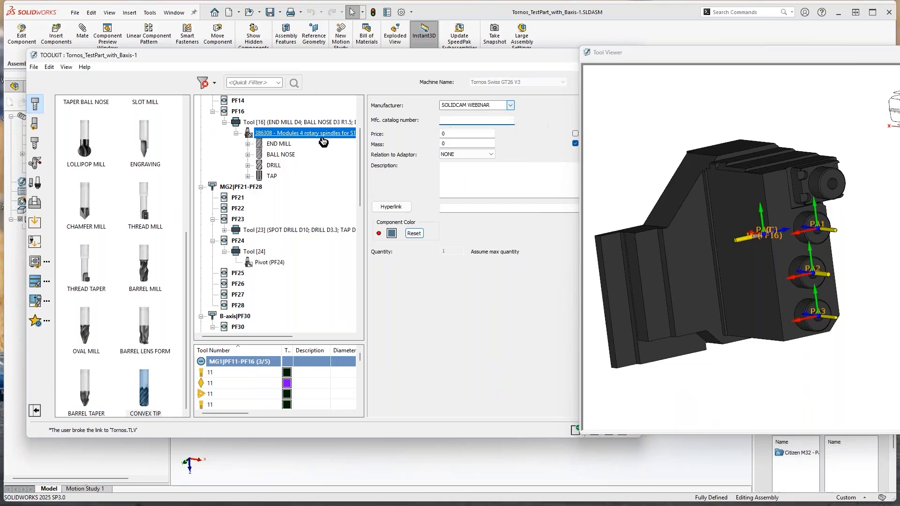
Examine the cutter search criteria of the tool table's advanced filter, enabling the manufacturer name criterion to review its options
left_click(215, 85)
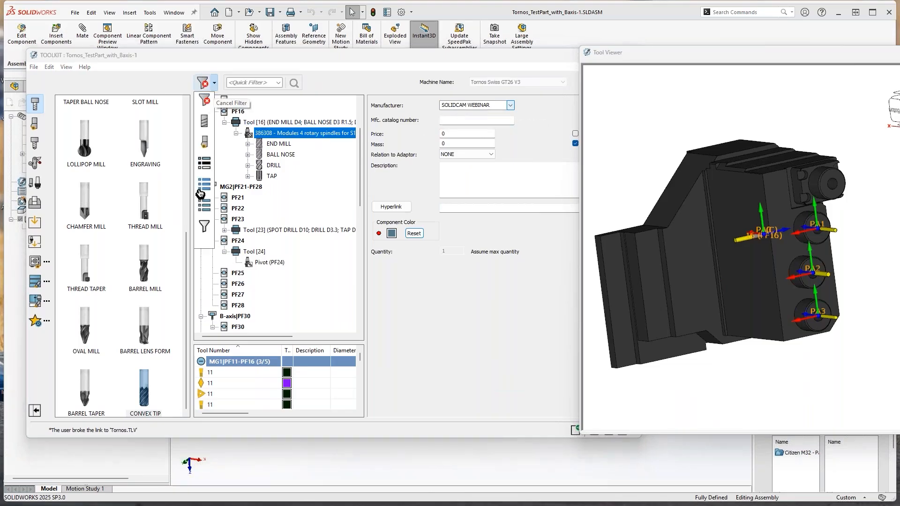
left_click(207, 228)
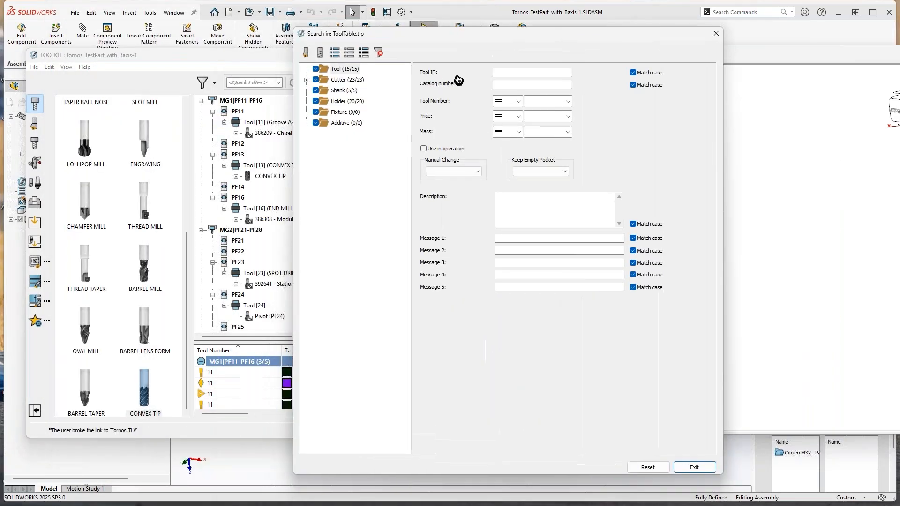
left_click(346, 80)
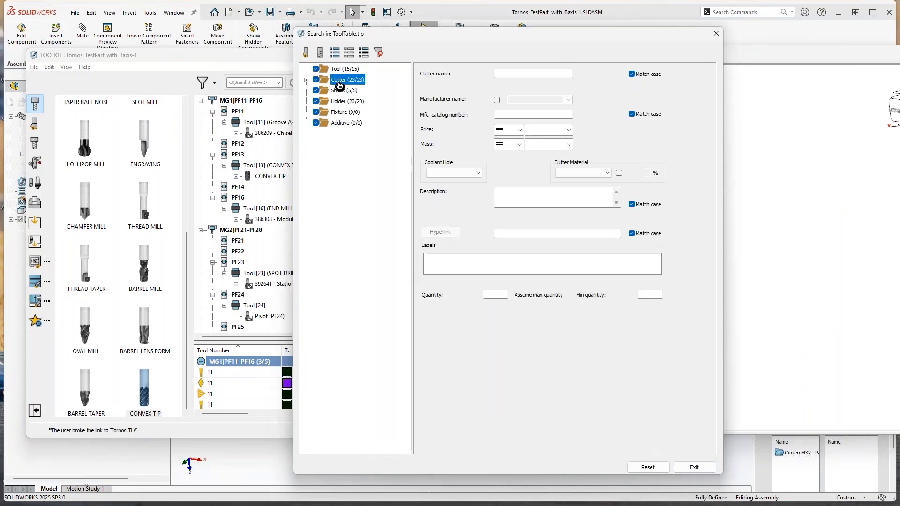
left_click(496, 100)
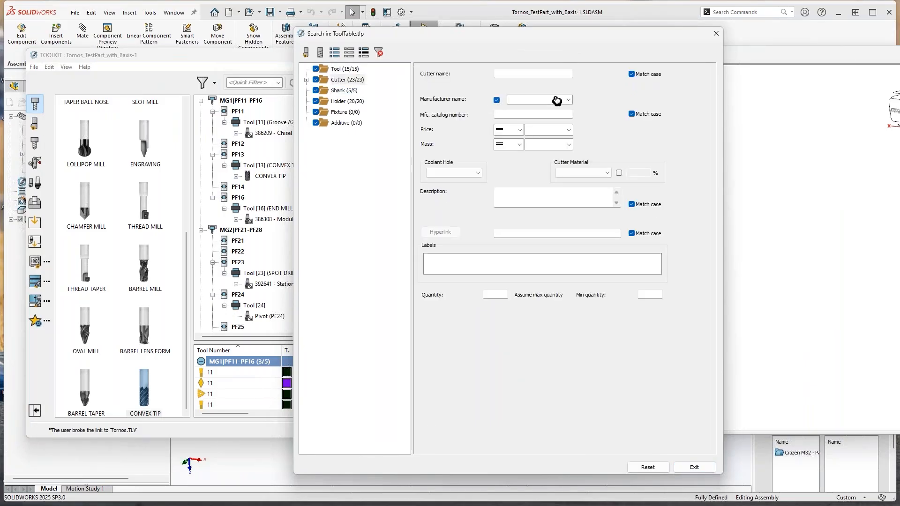
left_click(557, 101)
scroll(600, 206, "down", 3)
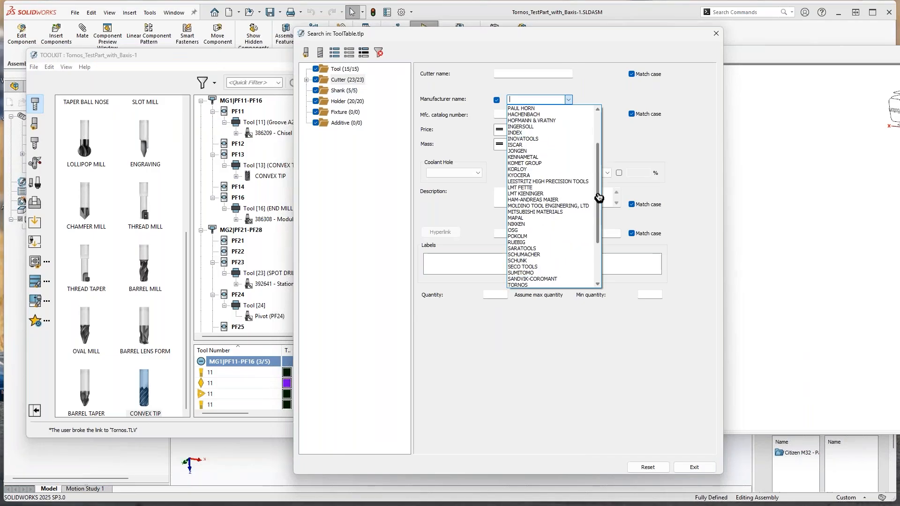
left_click(568, 101)
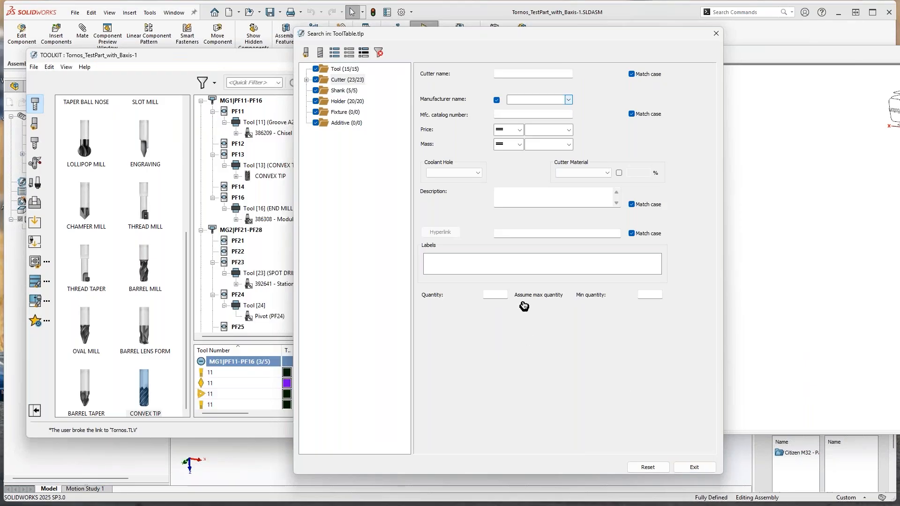
left_click(701, 469)
Examine the general ToolKit settings and the versions from which settings can be loaded, without saving changes
left_click(66, 67)
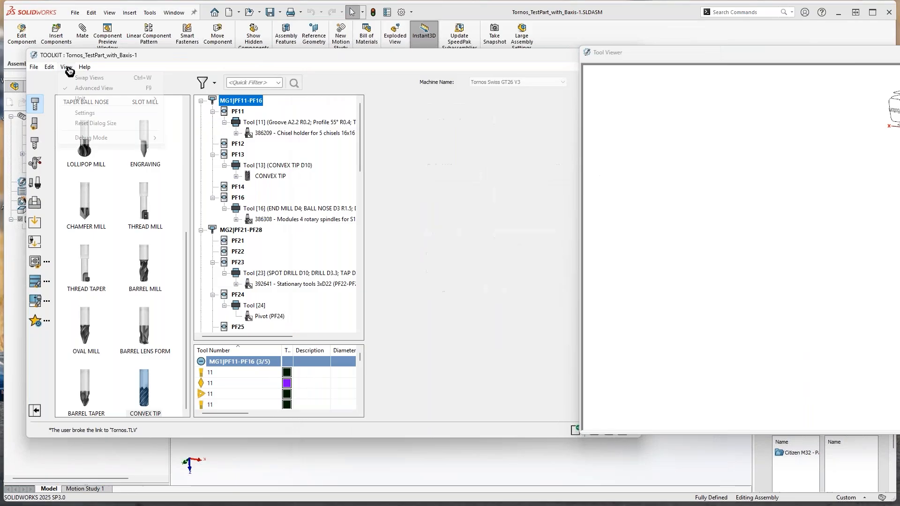
left_click(96, 113)
left_click_drag(458, 120, 444, 116)
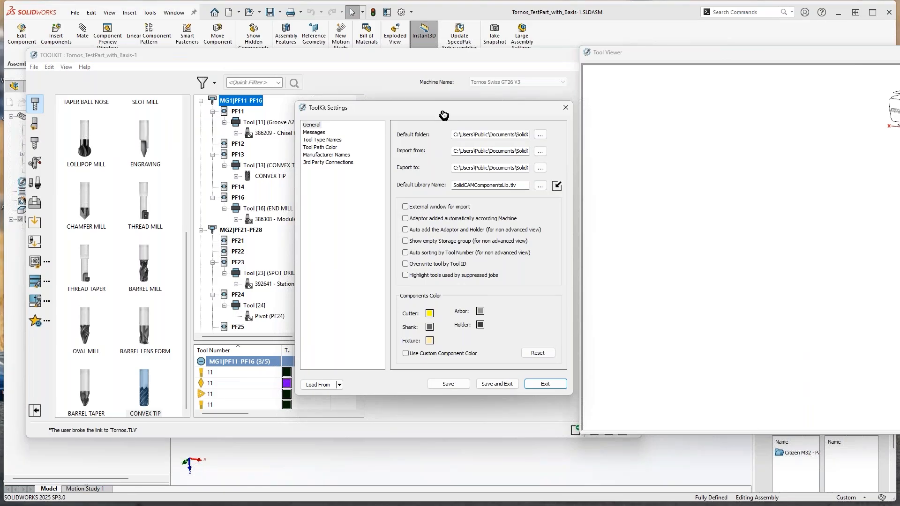
left_click_drag(471, 111, 472, 111)
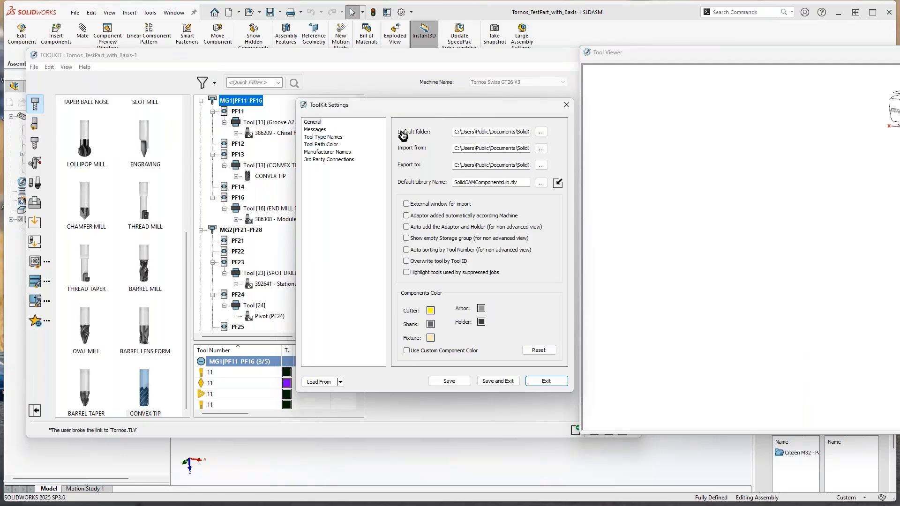
left_click(491, 148)
left_click(343, 384)
left_click(344, 384)
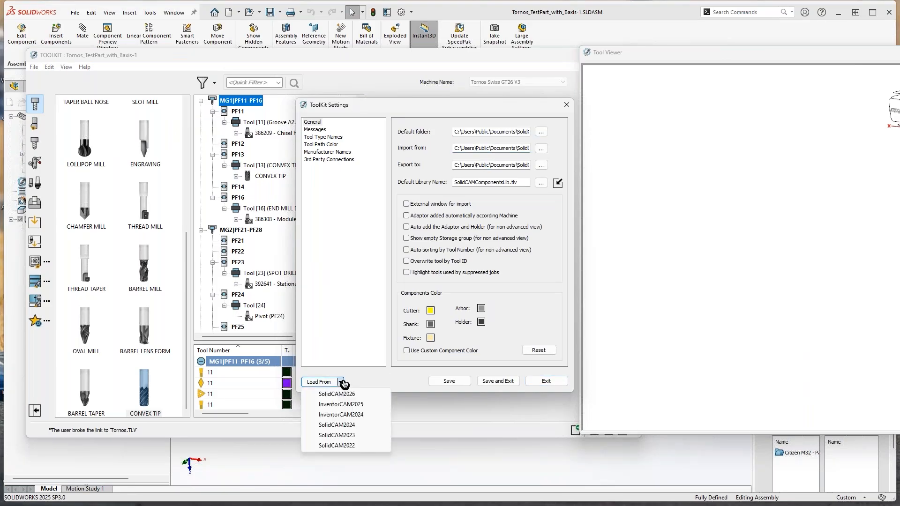
left_click(432, 108)
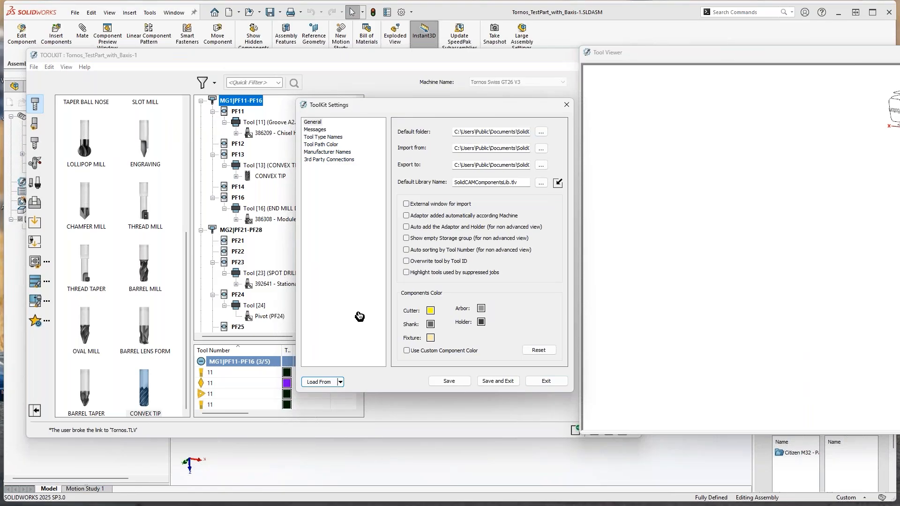
left_click(341, 382)
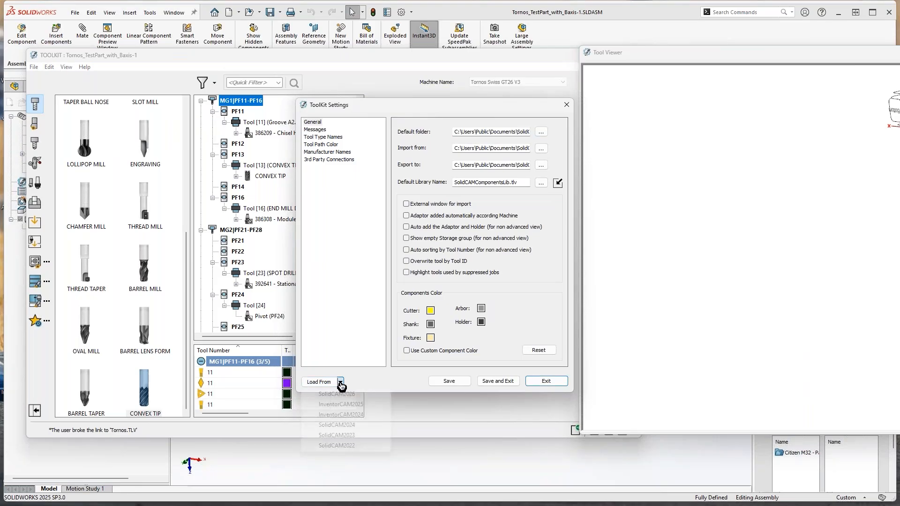
left_click(381, 380)
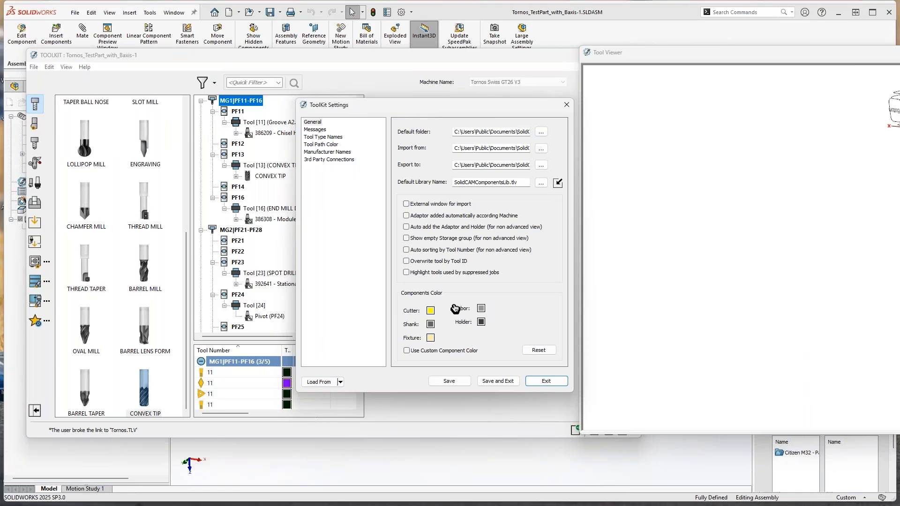
left_click(547, 382)
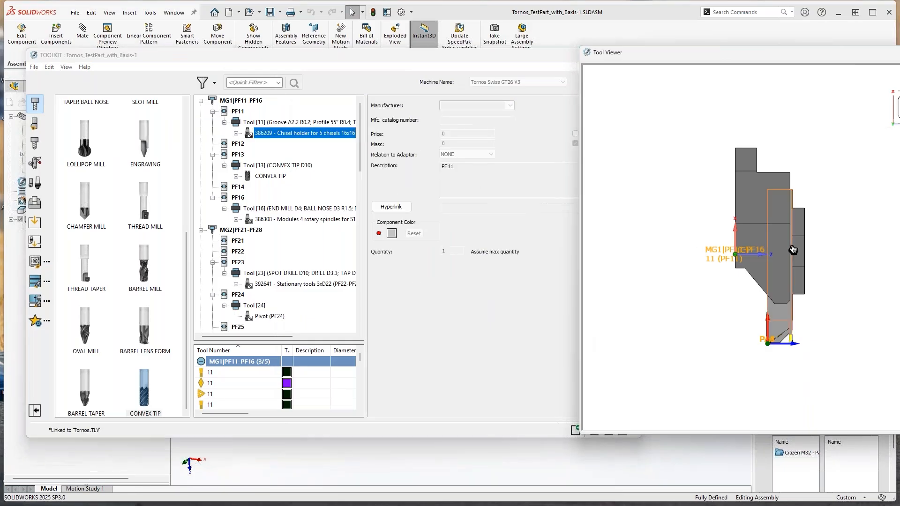
Compare the 386209 chisel holder at PF11 with the 386308 rotary spindle module at PF16 in the tool viewer
middle_click_drag(794, 249, 773, 251)
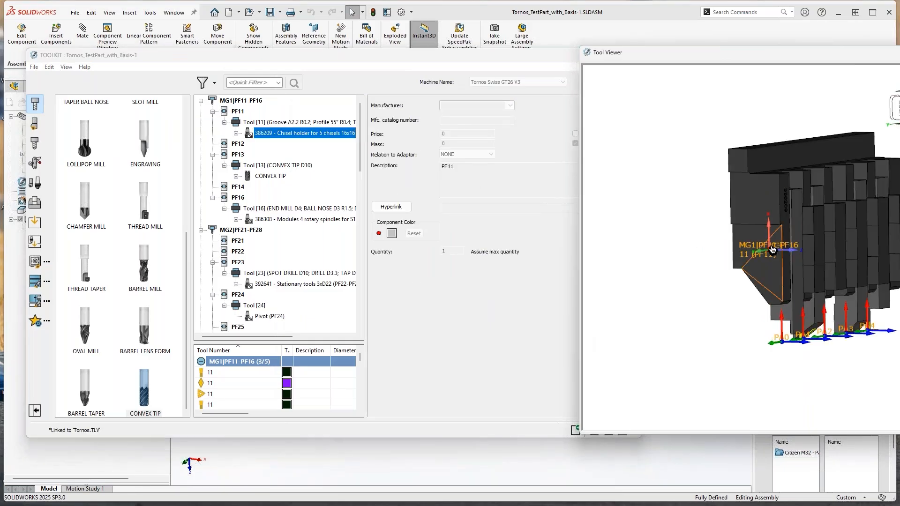
scroll(834, 246, "down", 2)
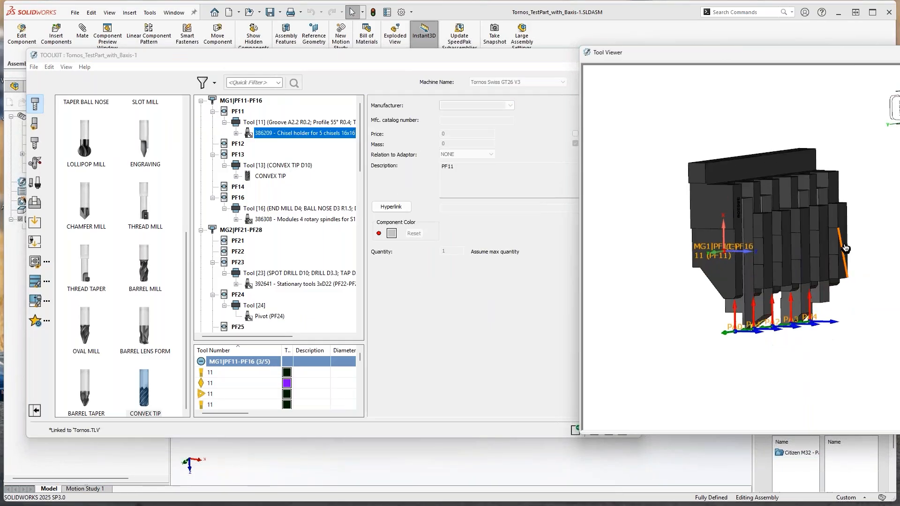
left_click(259, 222)
left_click(271, 133)
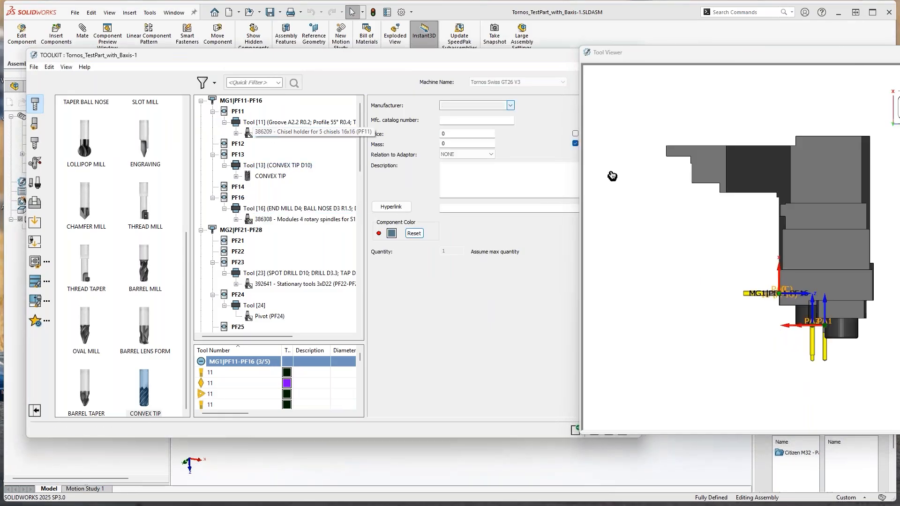
middle_click_drag(812, 235, 764, 237)
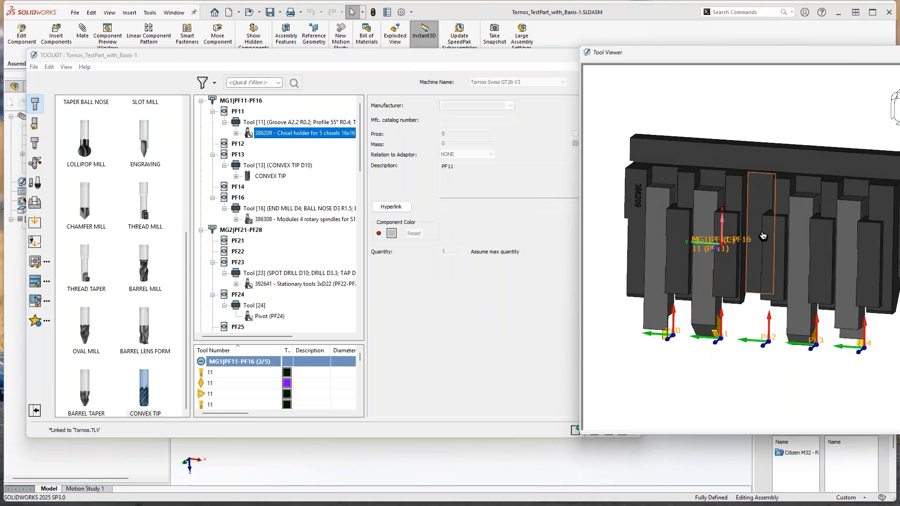
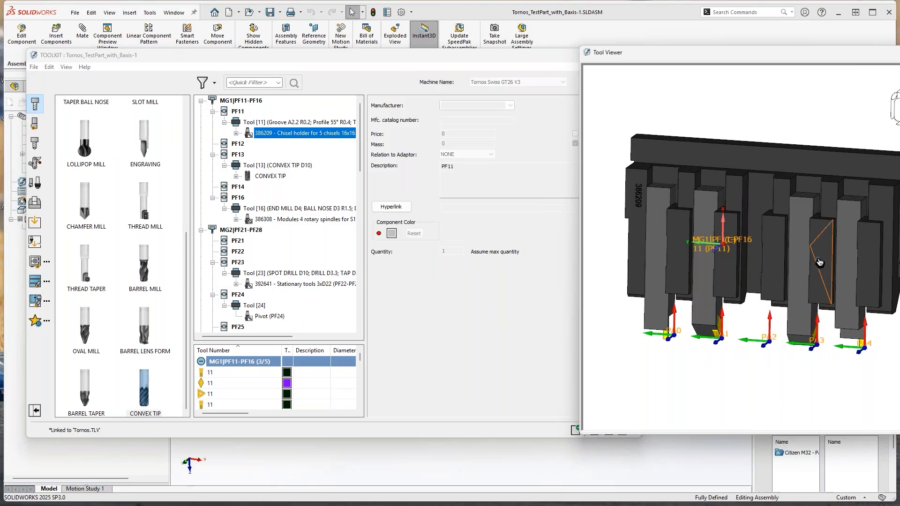
Examine the 386209 chisel holder's cutting inserts and the positions of its joints PA0 to PA4 from several angles
middle_click_drag(817, 261, 792, 276)
scroll(787, 323, "up", 3)
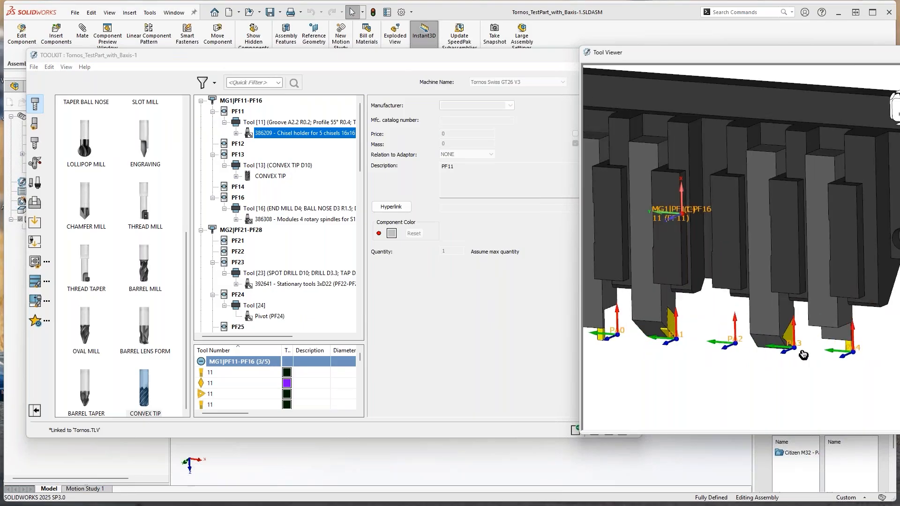
scroll(698, 340, "down", 2)
scroll(659, 325, "up", 2)
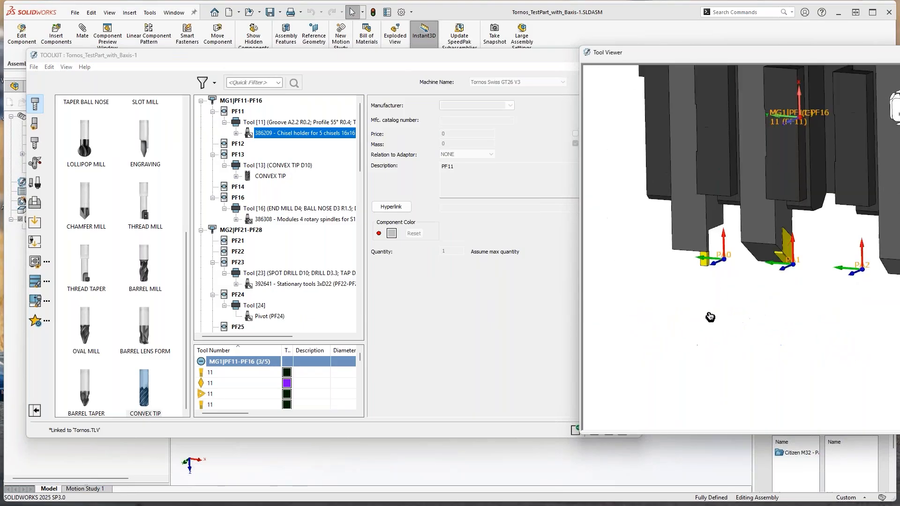
middle_click_drag(727, 265, 728, 288)
scroll(745, 303, "down", 4)
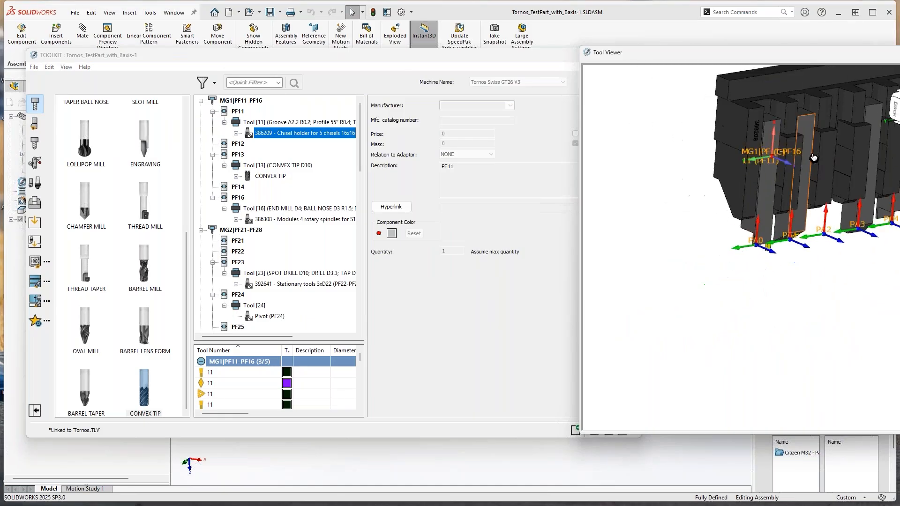
scroll(811, 157, "up", 3)
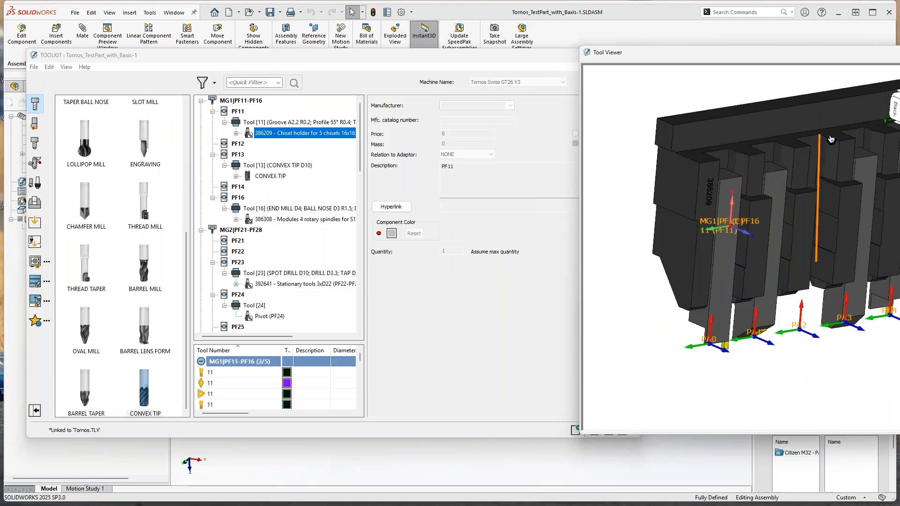
key("f")
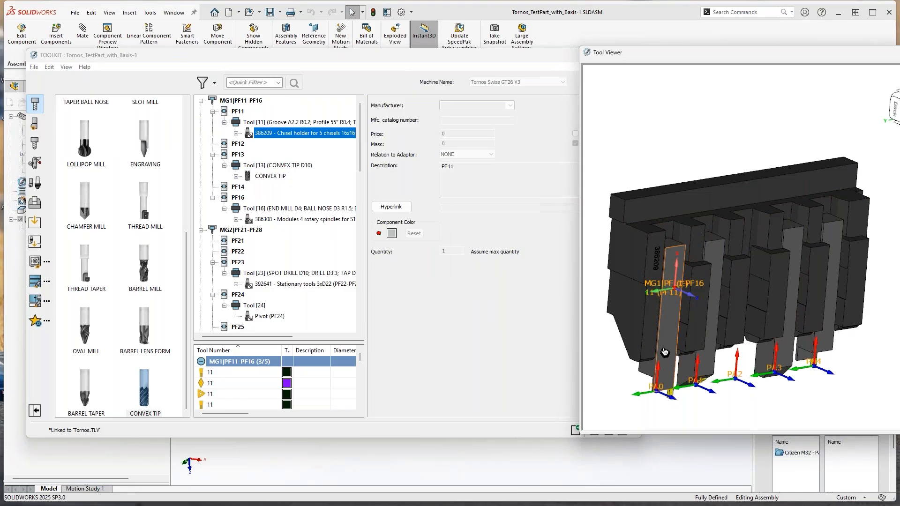
middle_click_drag(678, 380, 626, 356)
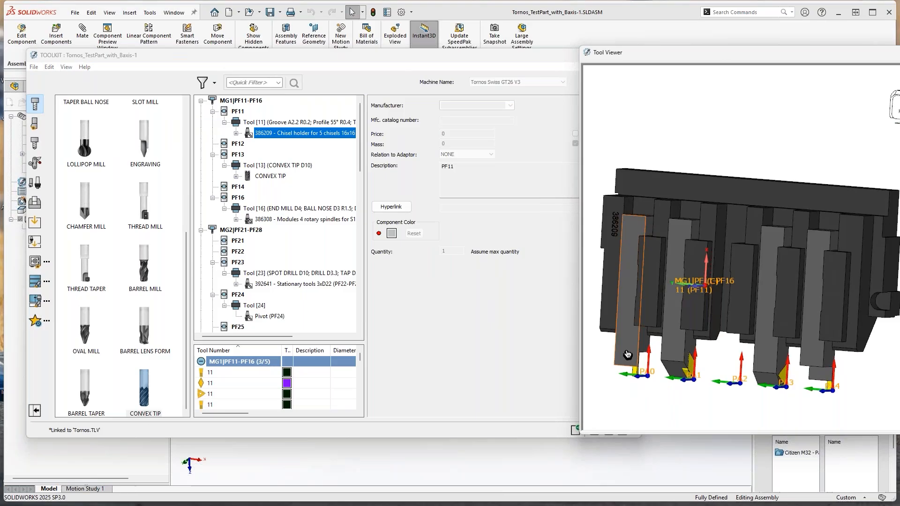
scroll(722, 309, "up", 3)
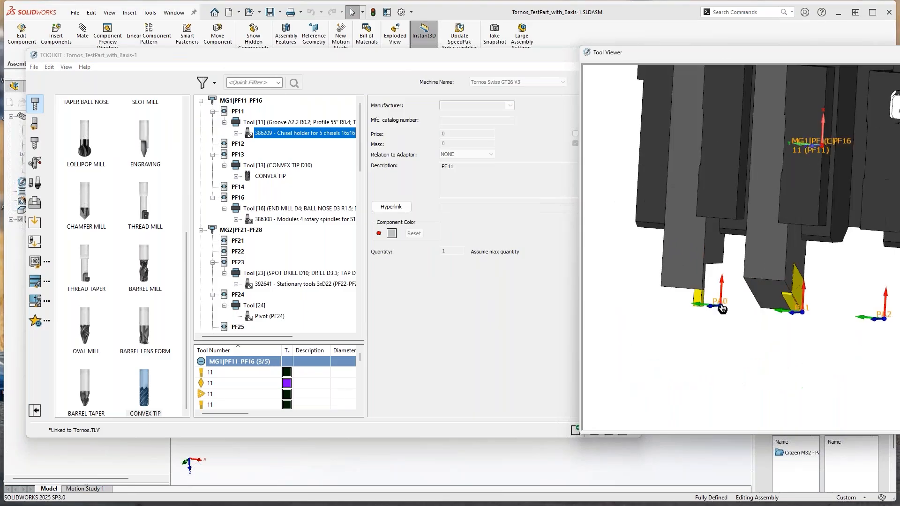
middle_click_drag(809, 331, 812, 298)
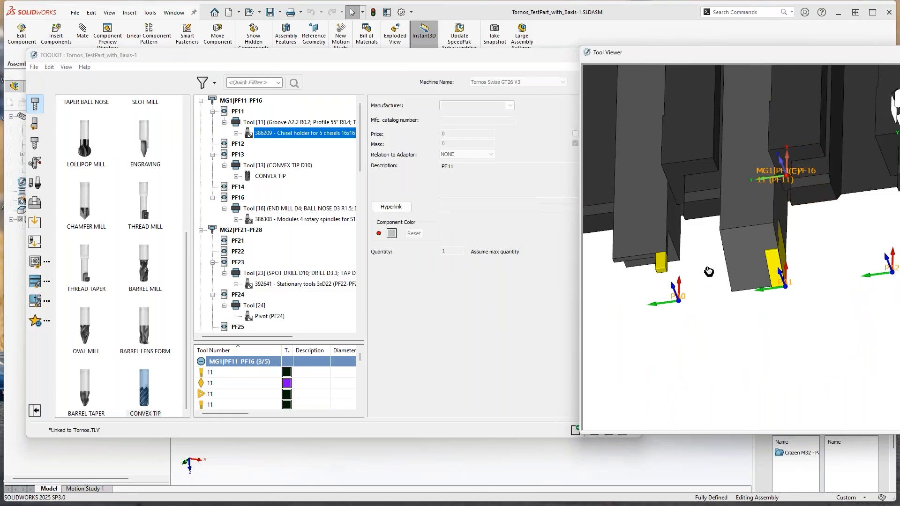
scroll(838, 267, "down", 5)
scroll(843, 255, "down", 3)
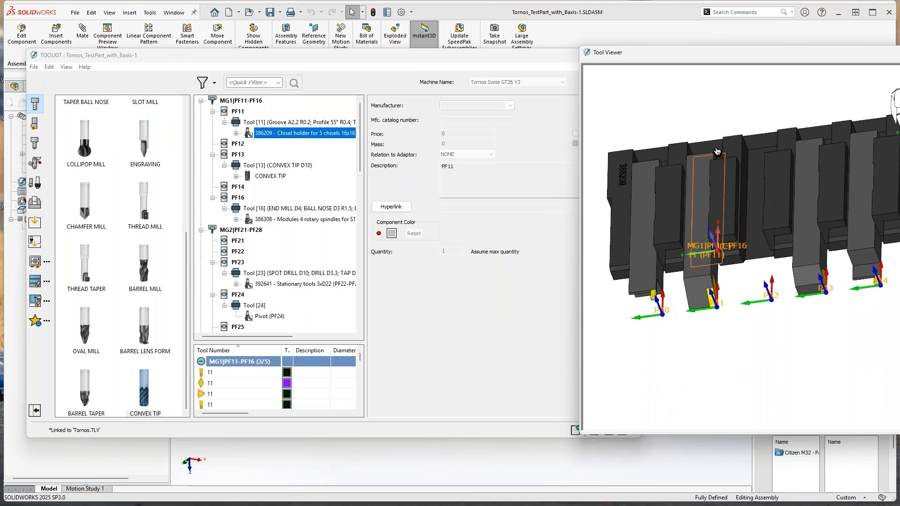
Display the joint settings of the 386209 chisel holder at PF11 and break its link to the tool library
left_click_drag(544, 59, 482, 64)
left_click(567, 161)
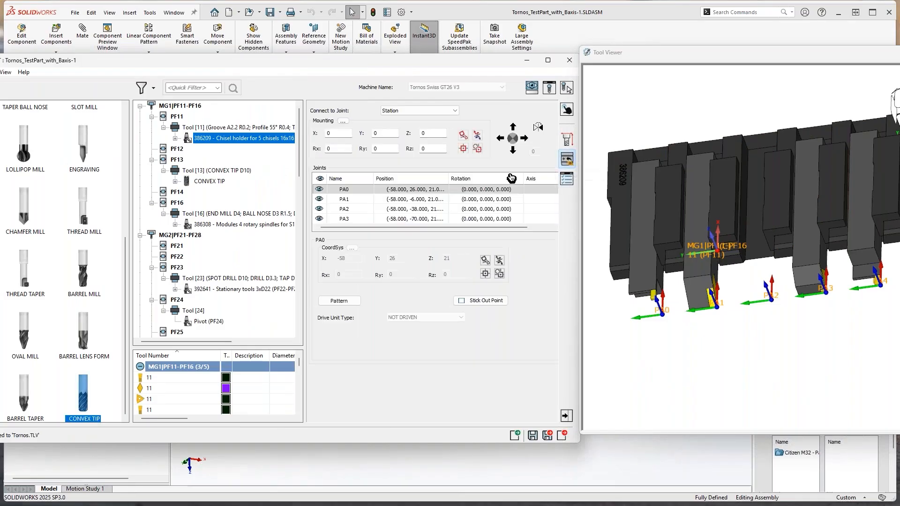
right_click(207, 143)
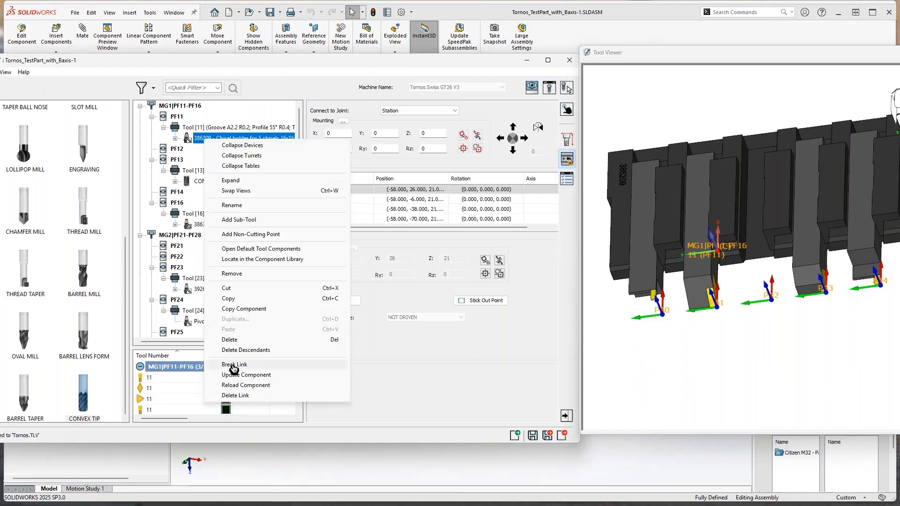
left_click(350, 242)
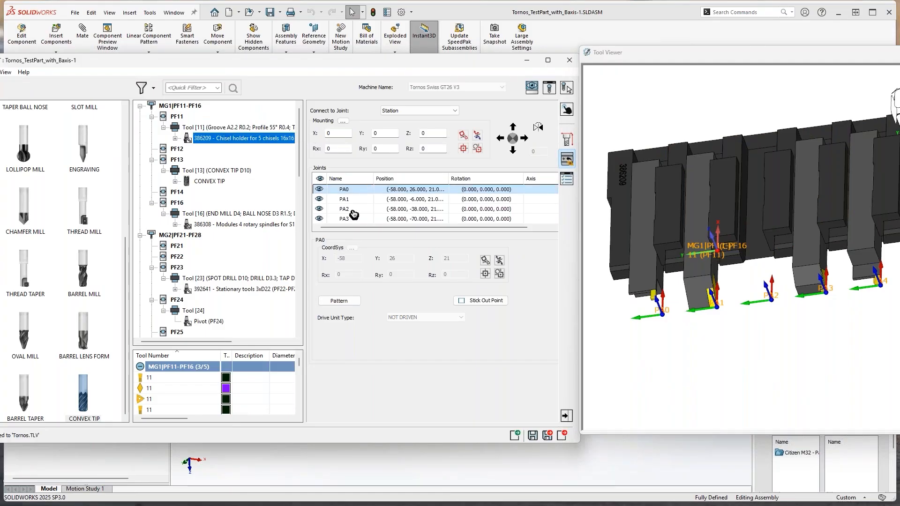
right_click(216, 140)
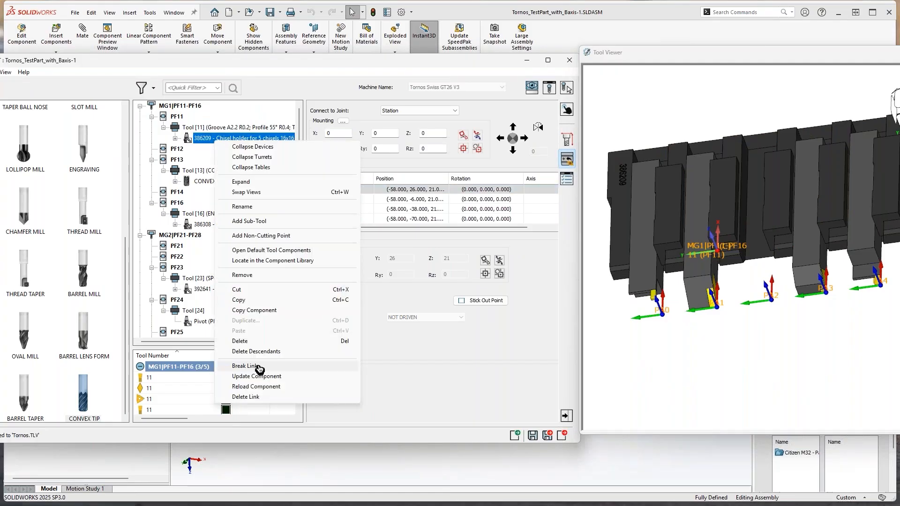
left_click(254, 366)
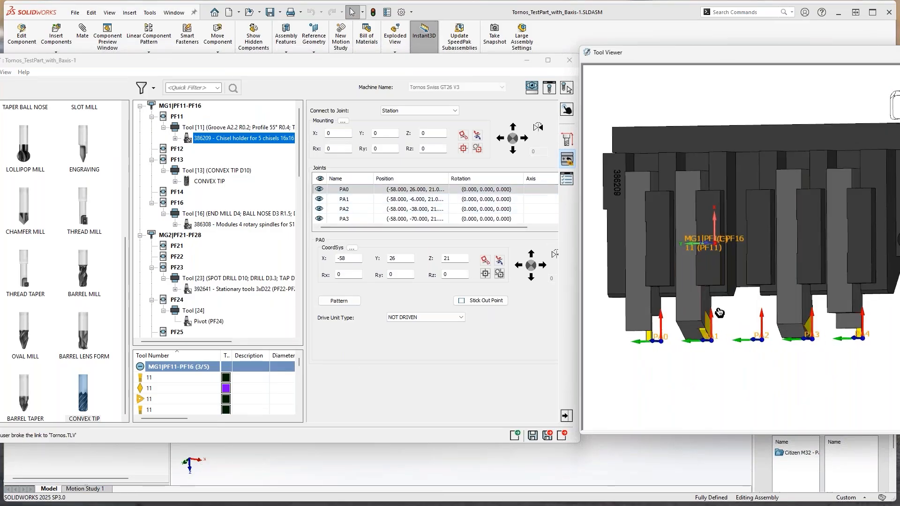
Hide all of the chisel holder's joints except PA1 in the tool viewer
left_click(320, 180)
left_click(328, 200)
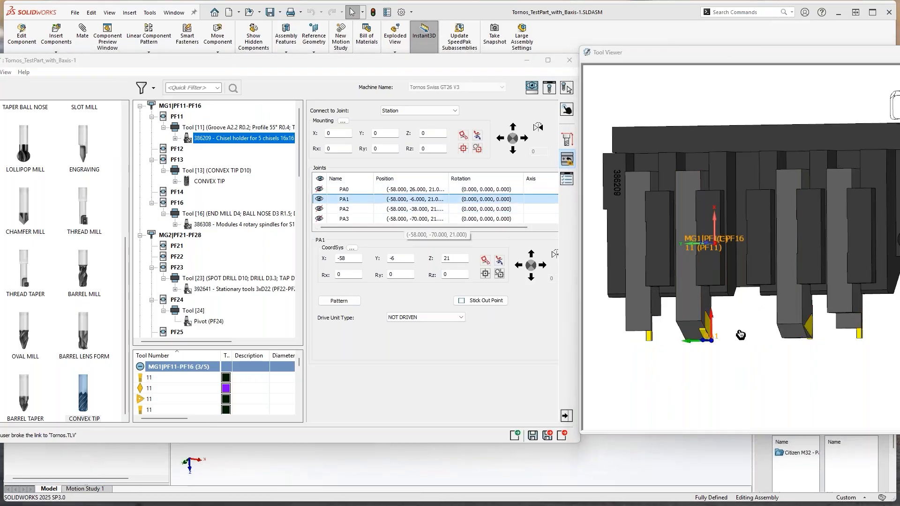
middle_click_drag(712, 192, 684, 274)
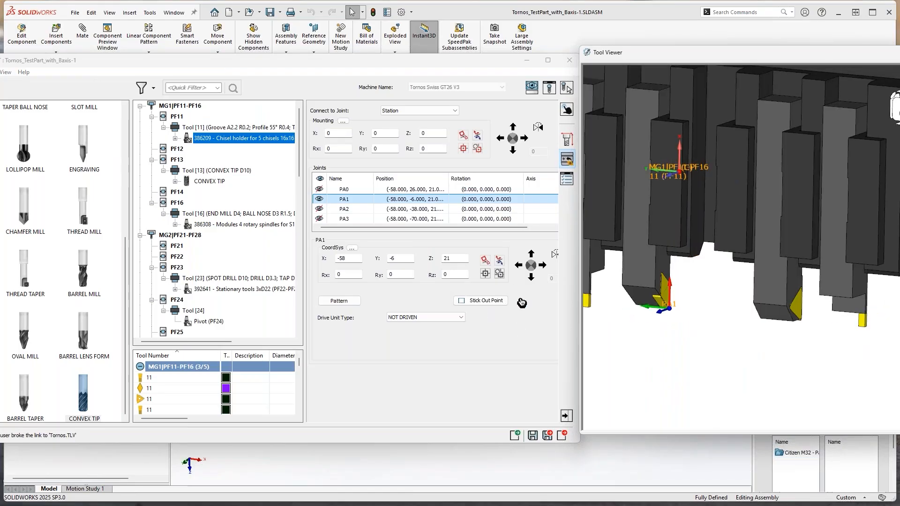
Set the X coordinate of joint PA1's stick out point to 26
left_click(486, 302)
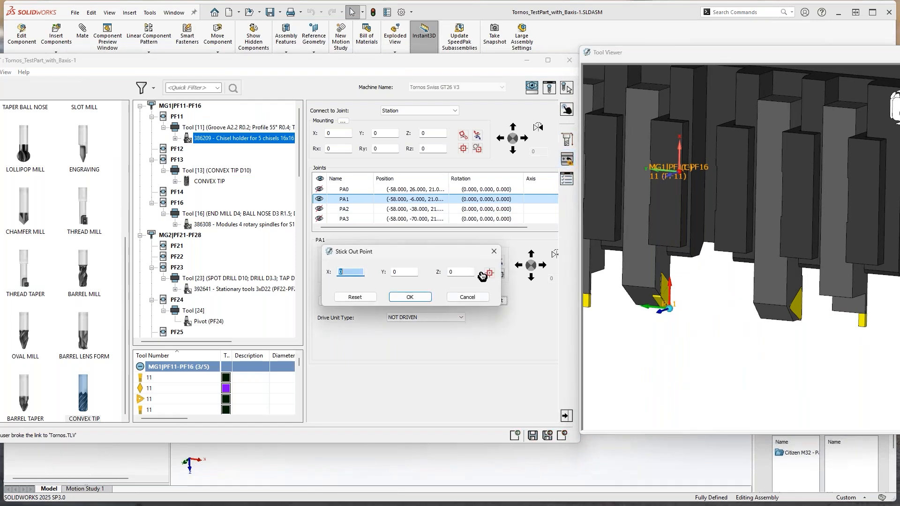
left_click_drag(468, 257, 479, 270)
left_click(501, 286)
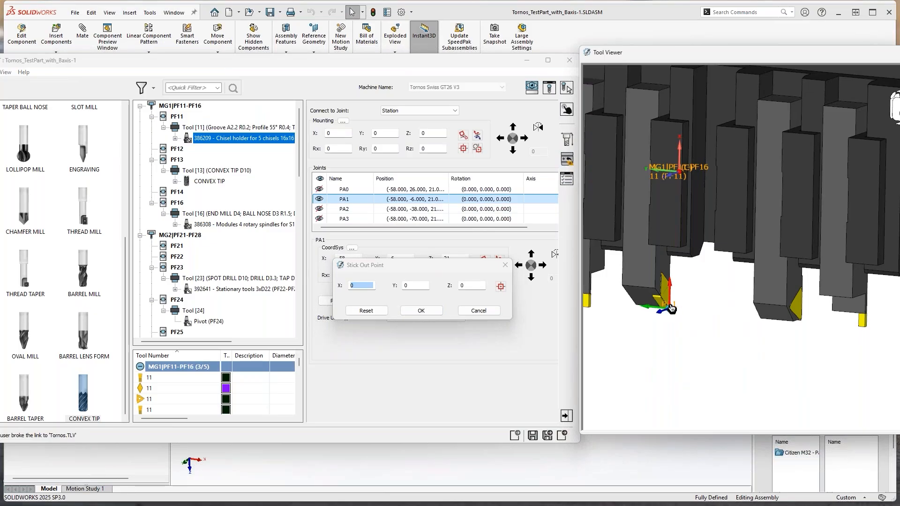
left_click(359, 285)
key("Tab")
key("Tab")
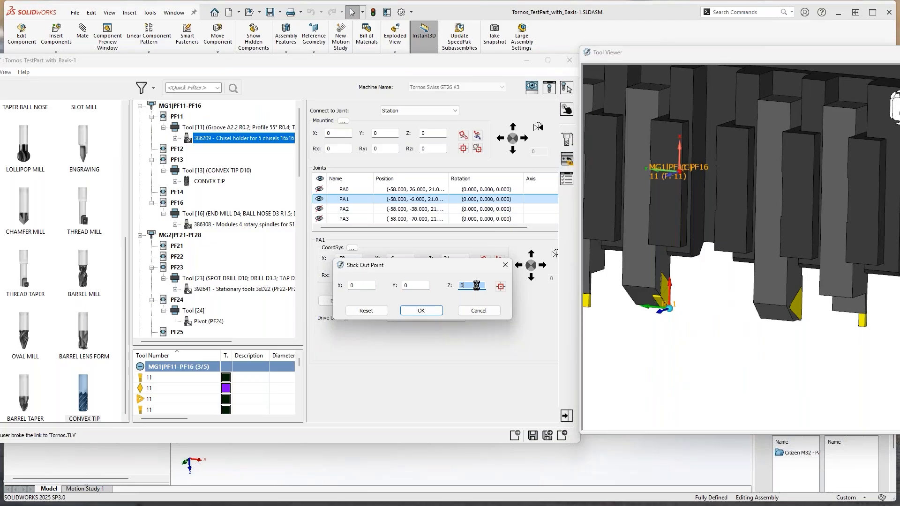
left_click(667, 323)
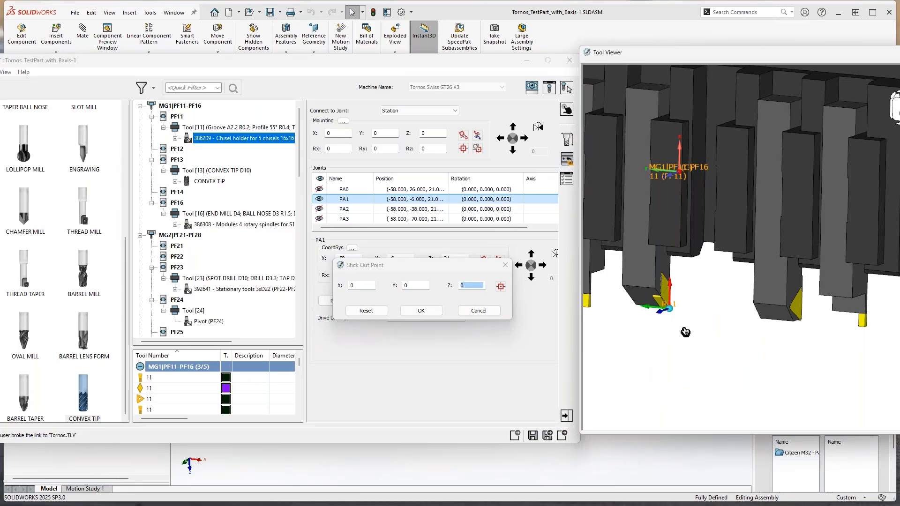
mouse_move(730, 333)
middle_mouse_down()
mouse_move(756, 348)
mouse_move(757, 336)
mouse_move(722, 322)
middle_mouse_up()
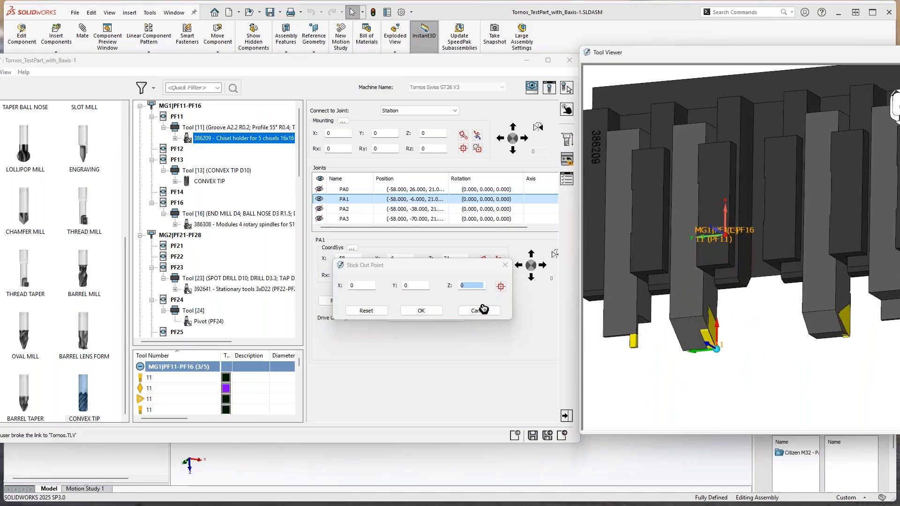
key("Tab")
key("Tab")
key("Tab")
key("Tab")
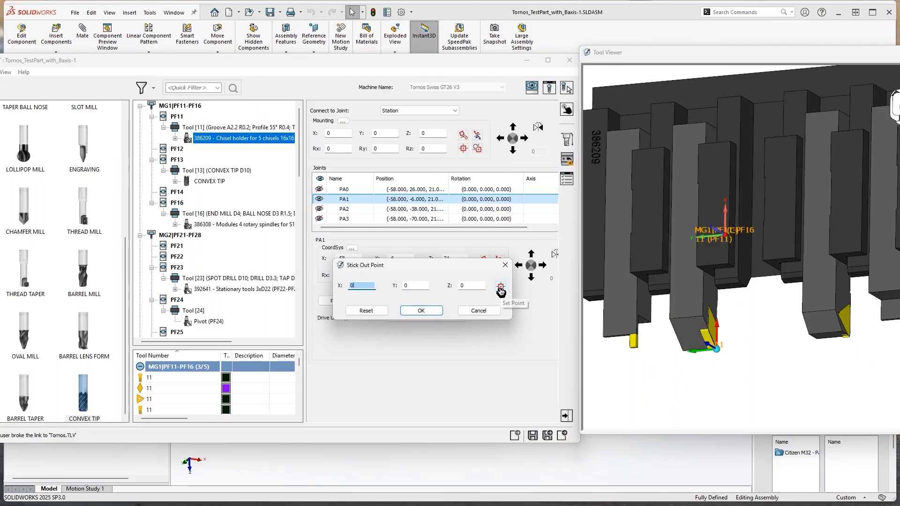
left_click(416, 285)
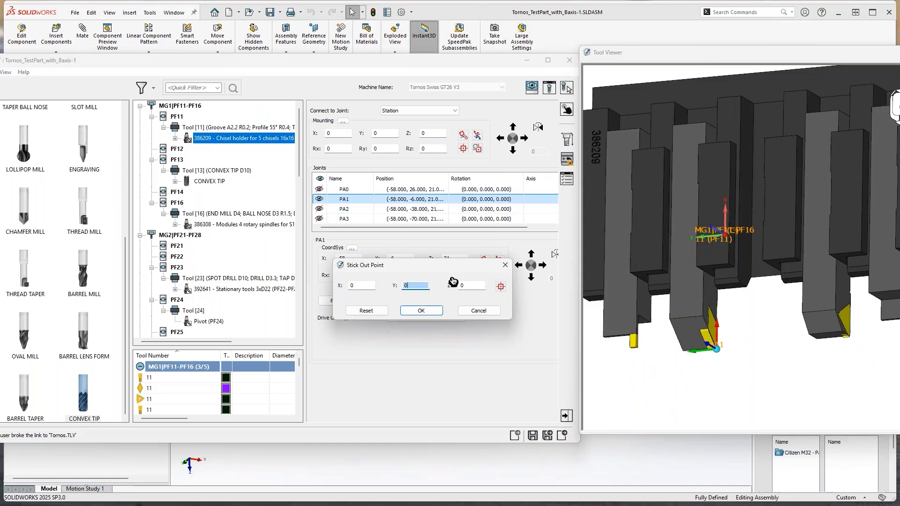
left_click(471, 286)
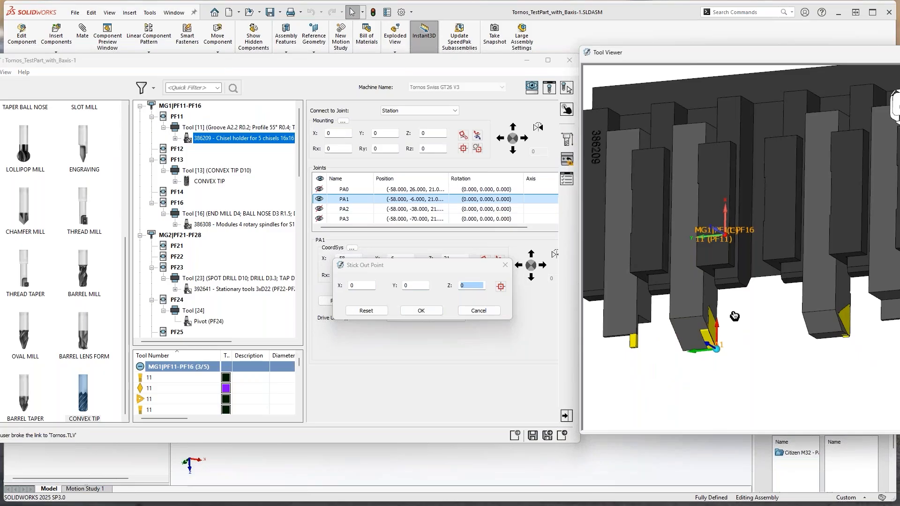
double_click(357, 285)
type("26")
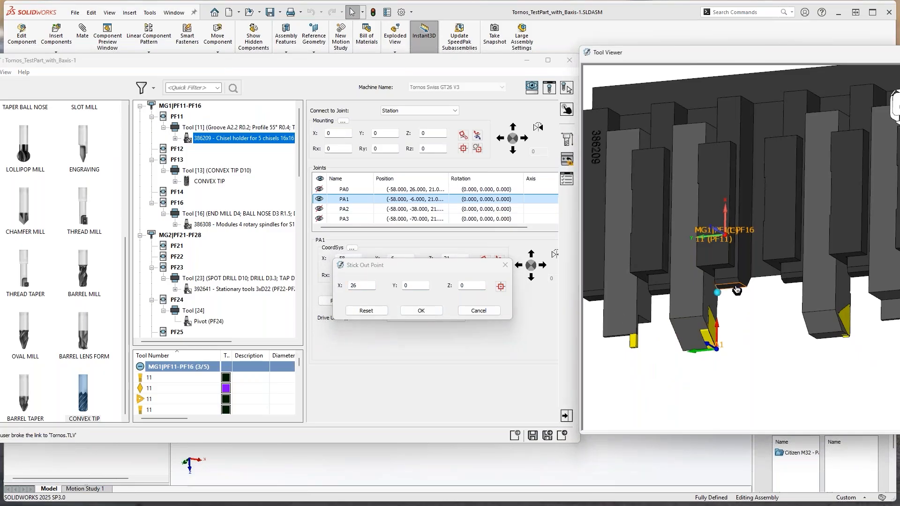
Review the stick out point of joint PA1 against the chisel holder model and accept it at X 26, Y 0, Z 0
double_click(363, 285)
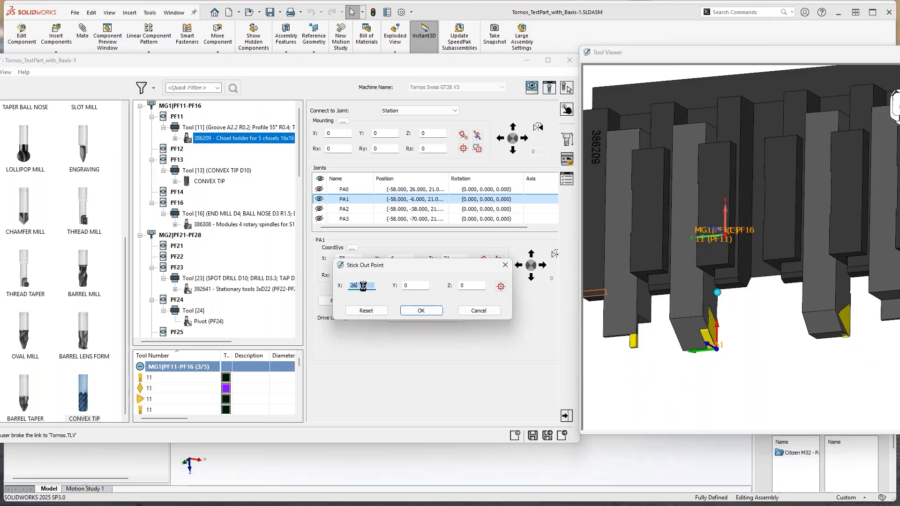
double_click(470, 286)
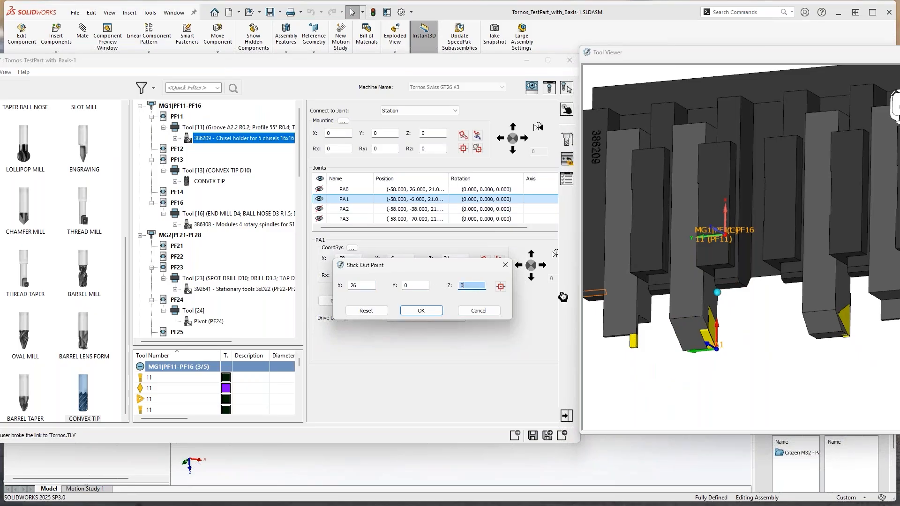
scroll(694, 330, "up", 3)
middle_click_drag(735, 256, 748, 273)
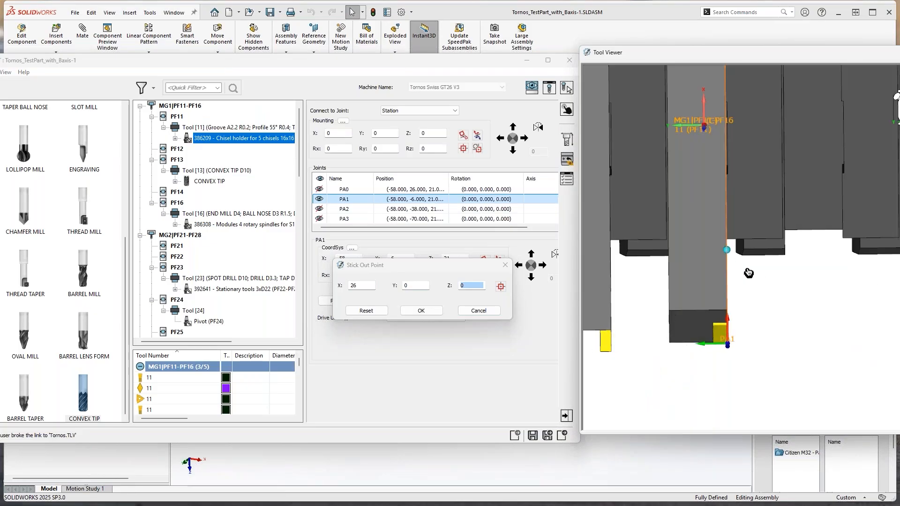
scroll(820, 289, "down", 3)
middle_click_drag(820, 290, 777, 280)
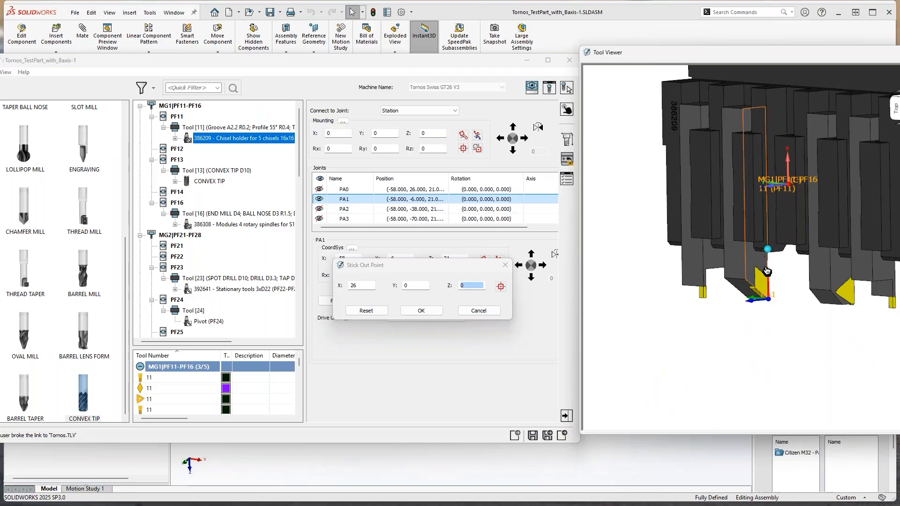
left_click(421, 311)
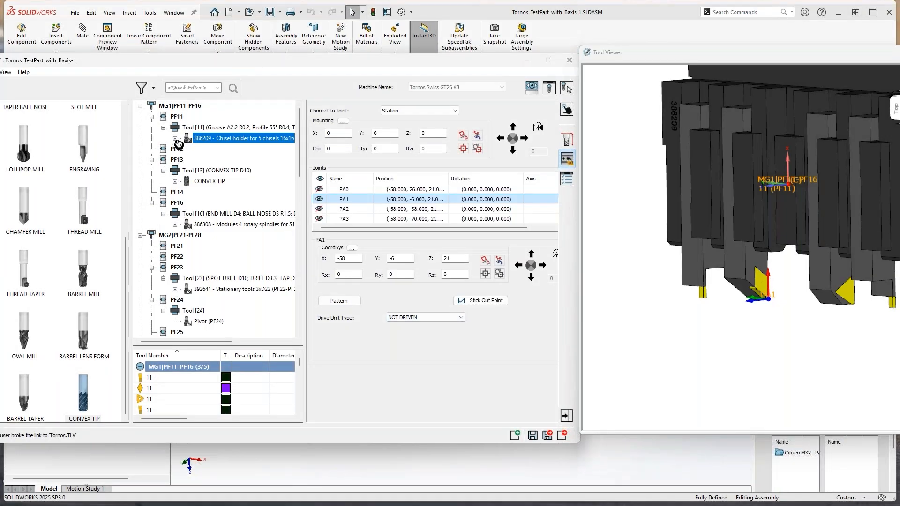
Open the stick out length settings of the OD Turn tool mounted in the PF11 chisel holder
left_click(175, 139)
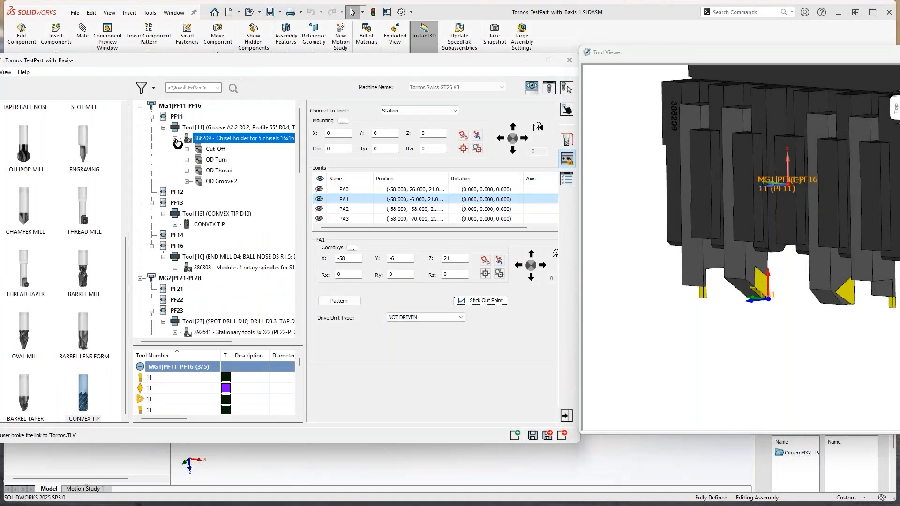
left_click(208, 160)
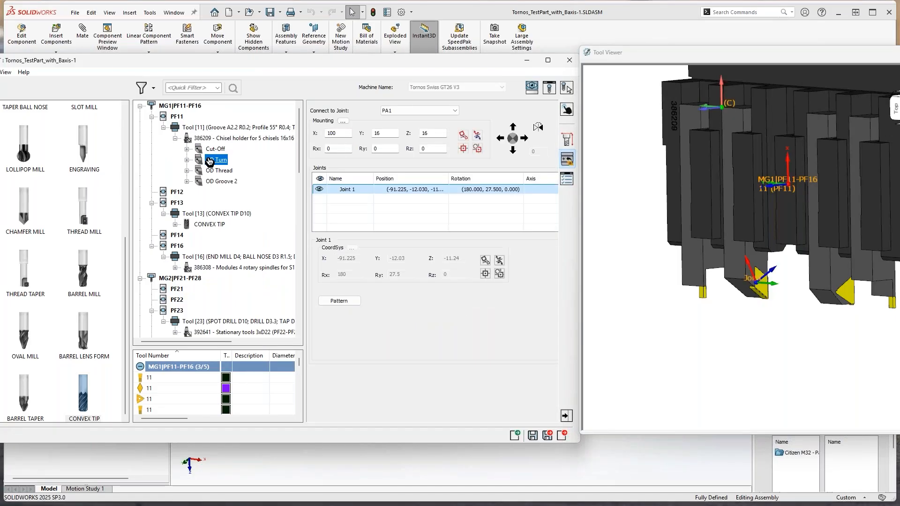
left_click(568, 140)
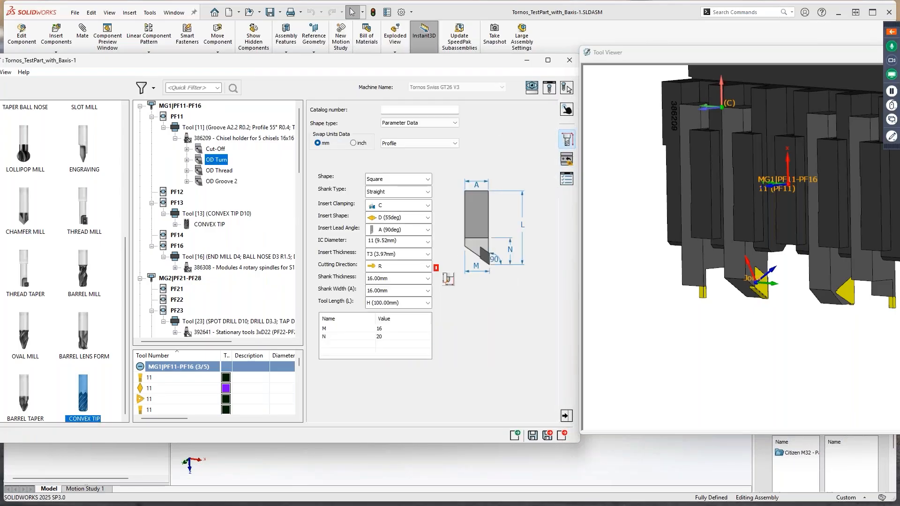
mouse_move(435, 268)
left_mouse_down()
mouse_move(466, 296)
mouse_move(479, 332)
left_mouse_up()
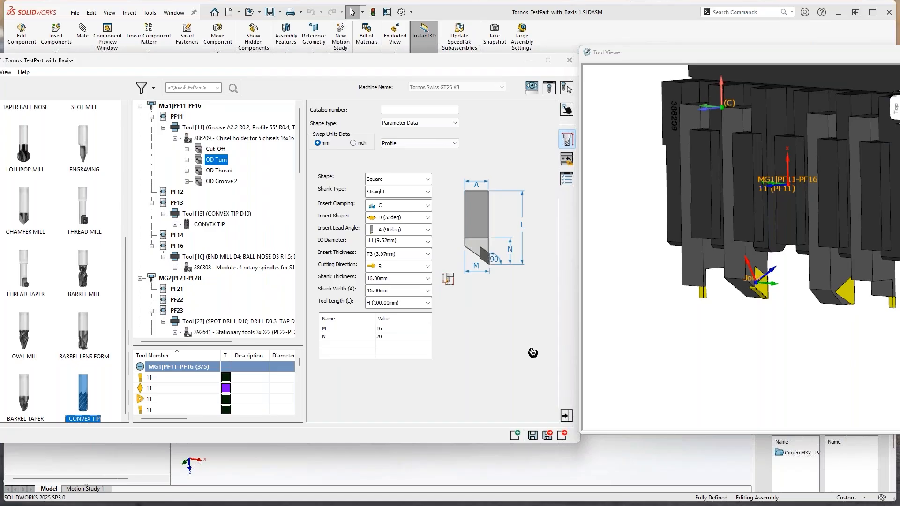
left_click(448, 279)
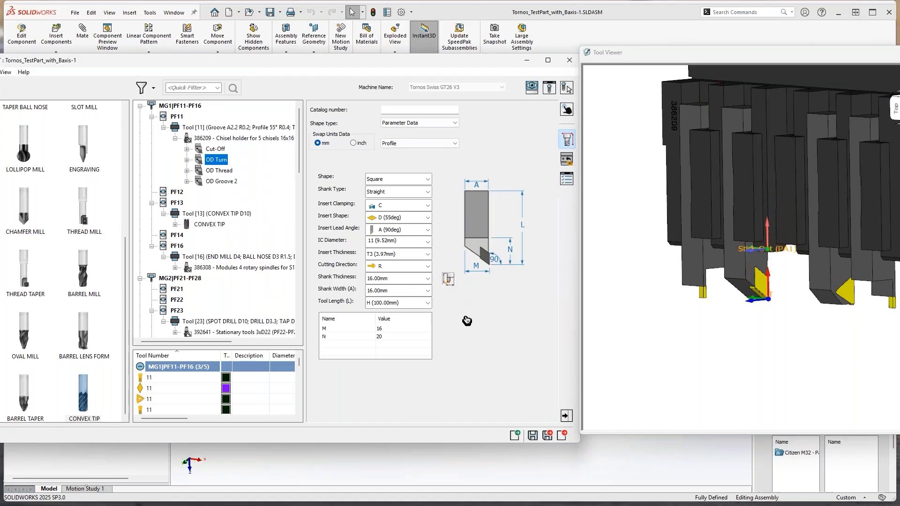
left_click_drag(456, 221, 482, 279)
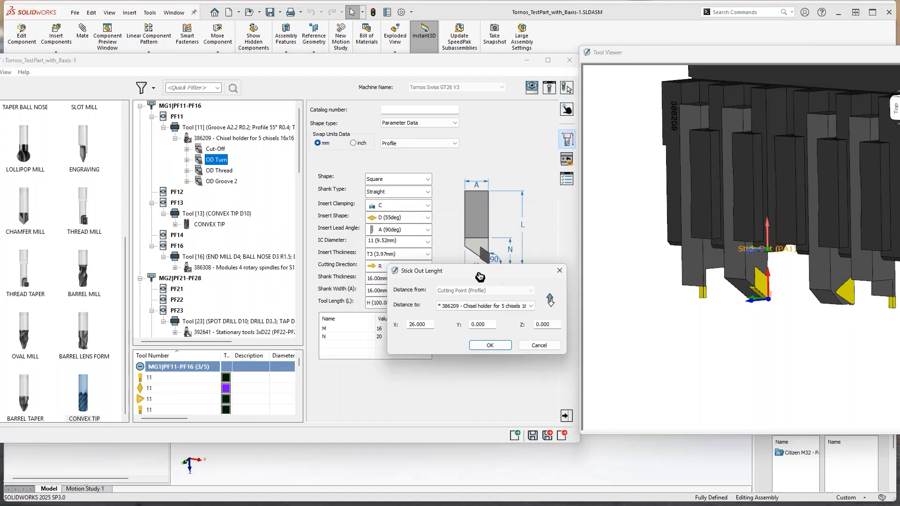
Try an X stick out distance of 27 for the OD Turn tool, reversing the measuring direction for the change and back
scroll(818, 289, "up", 1)
middle_click_drag(780, 301, 727, 335)
scroll(760, 307, "down", 5)
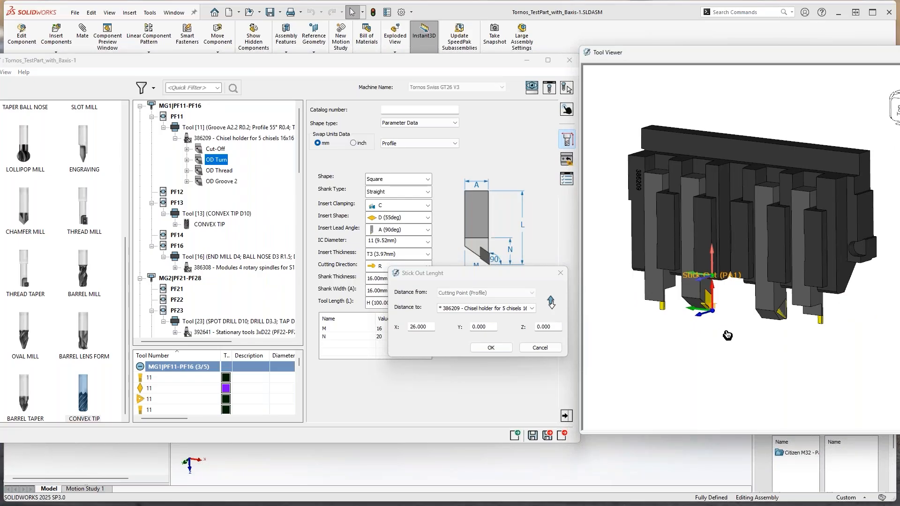
scroll(734, 337, "up", 5)
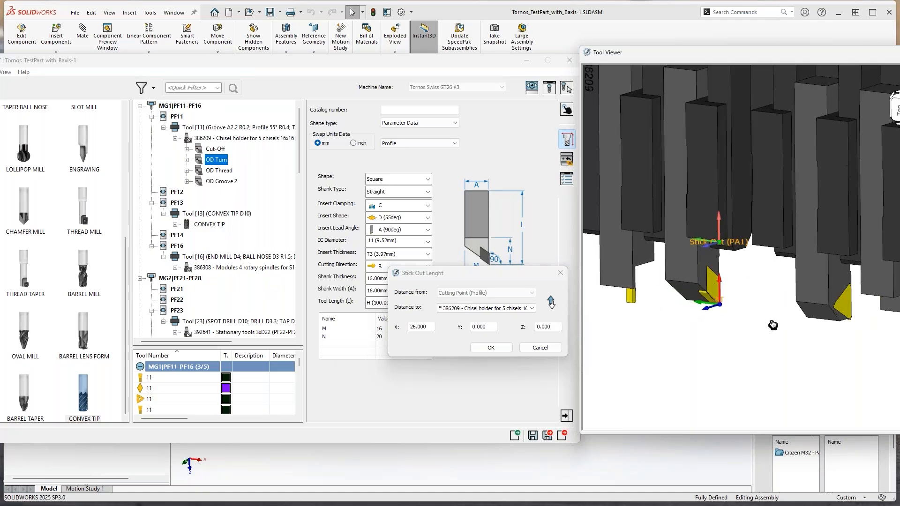
scroll(728, 297, "up", 2)
middle_click_drag(737, 316, 739, 313)
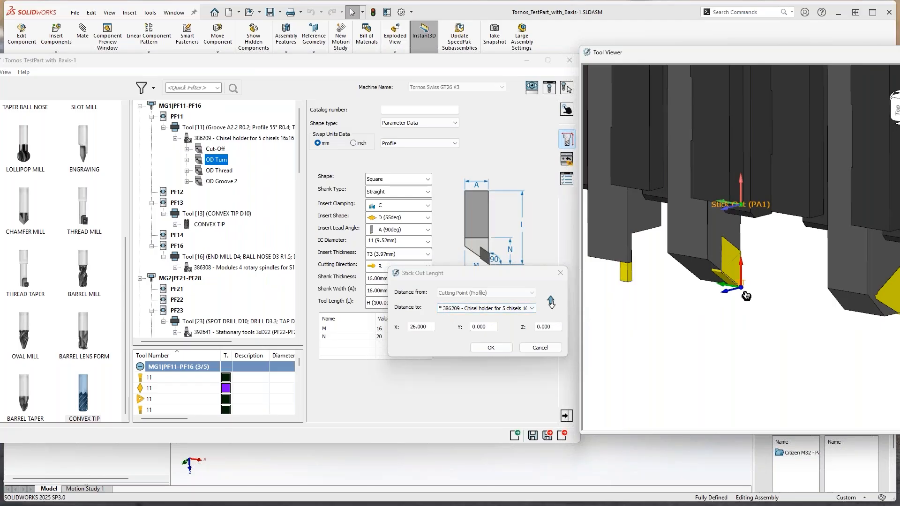
left_click(551, 302)
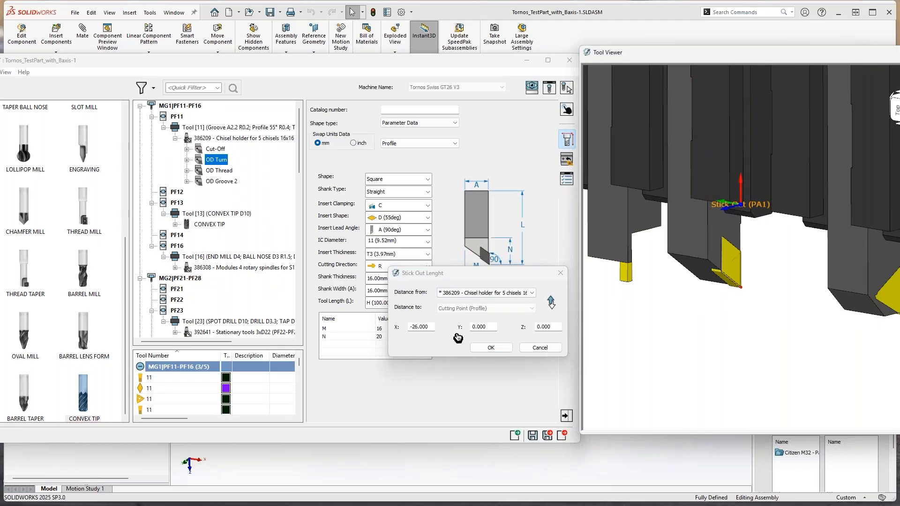
double_click(424, 326)
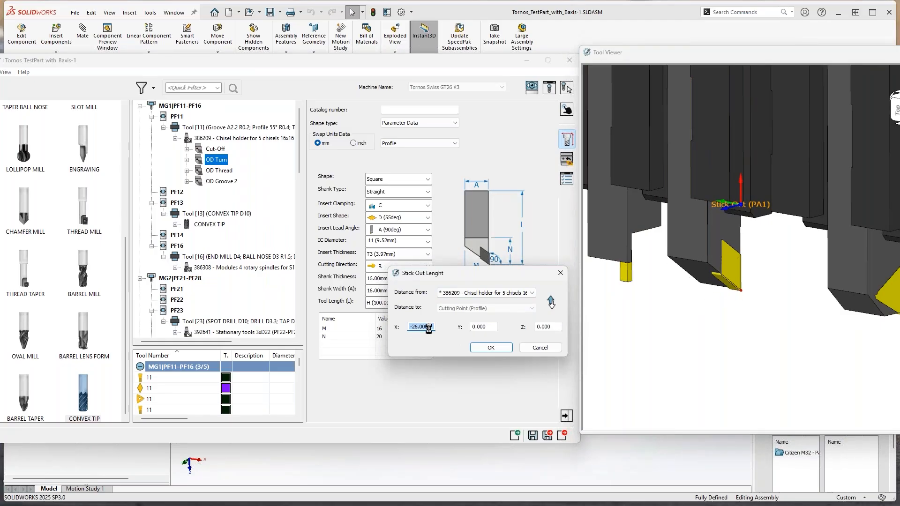
scroll(425, 327, "down", 3)
scroll(425, 326, "up", 1)
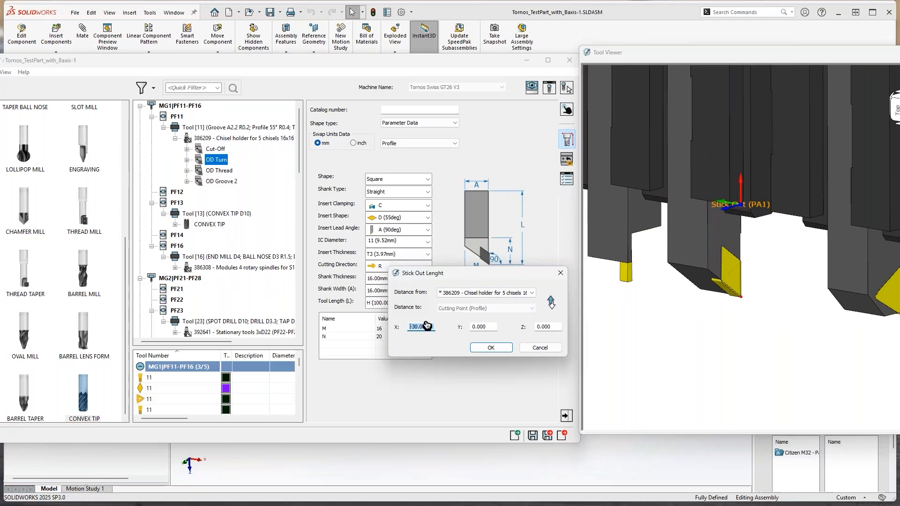
left_click(551, 303)
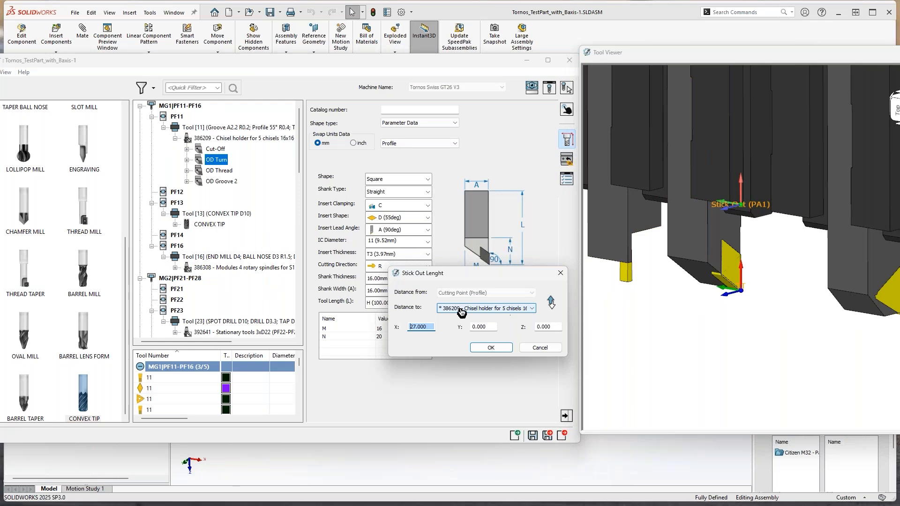
Measure the OD Turn cutting point's distance to Station: PF11, and discard the stick out length changes
left_click(499, 311)
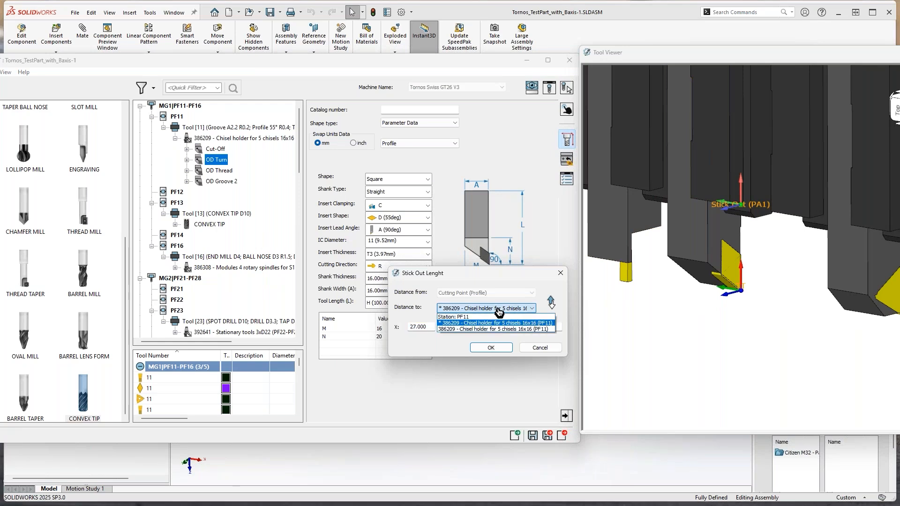
left_click(496, 320)
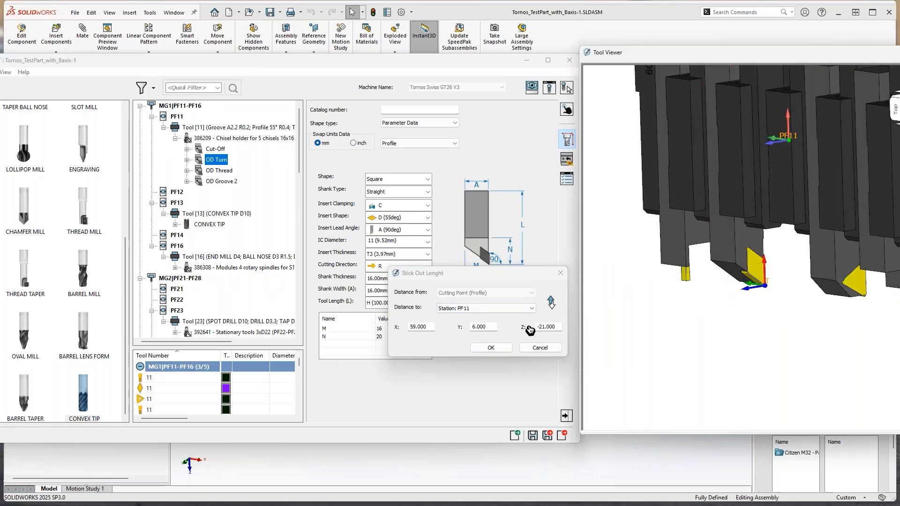
left_click(485, 308)
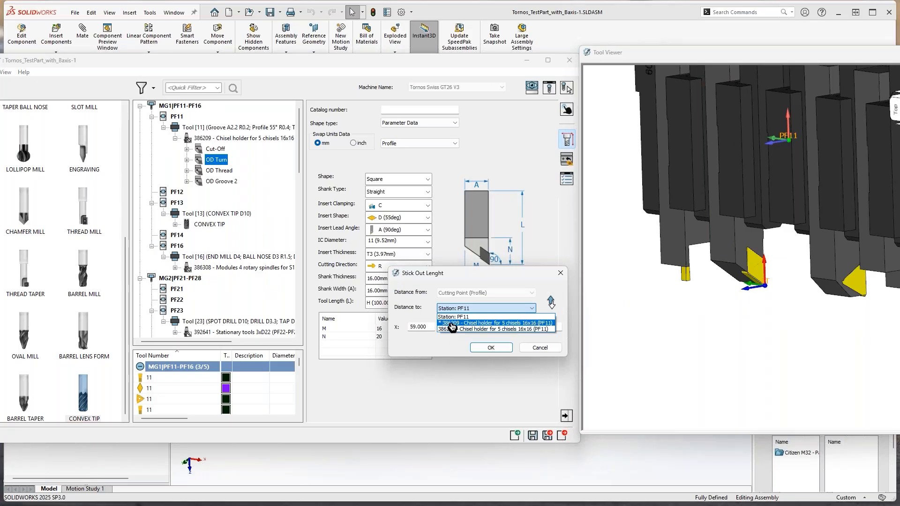
left_click(469, 284)
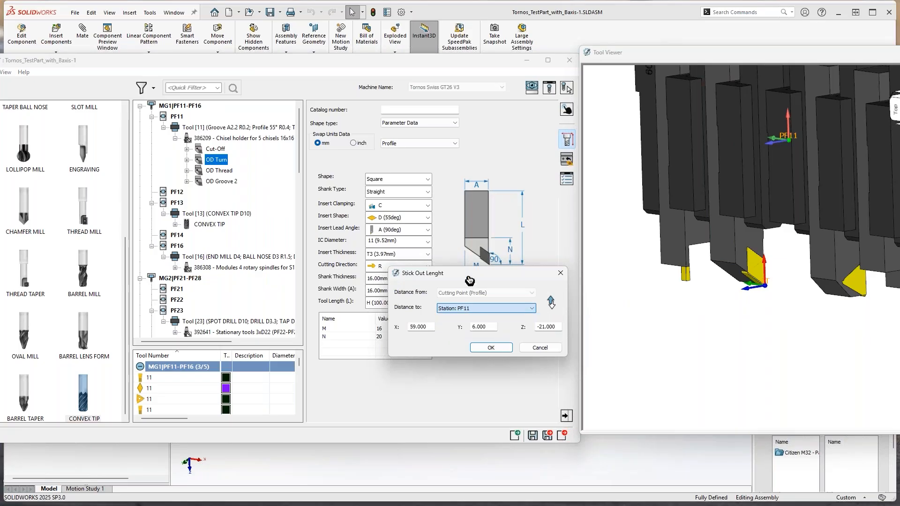
left_click(540, 347)
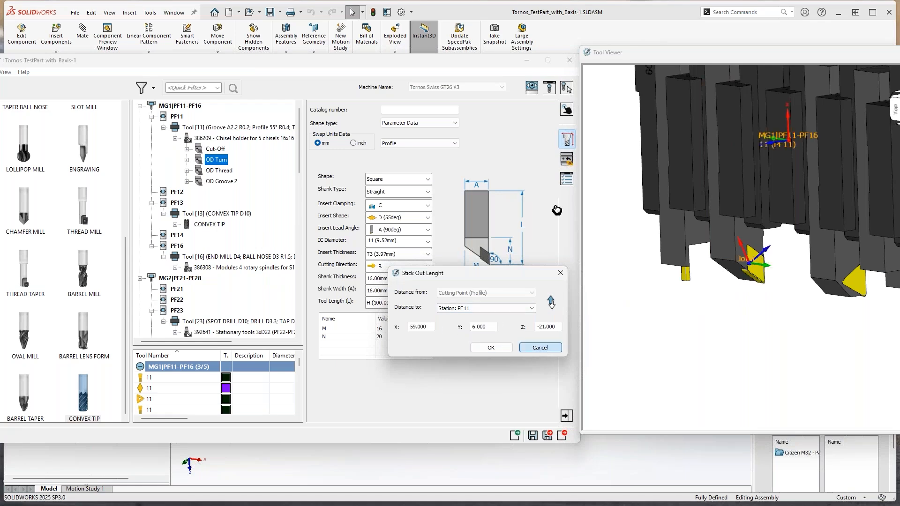
Check the OD Turn tool's mounting position as a tool tip offset and its reference choices, leaving without changes
left_click(567, 160)
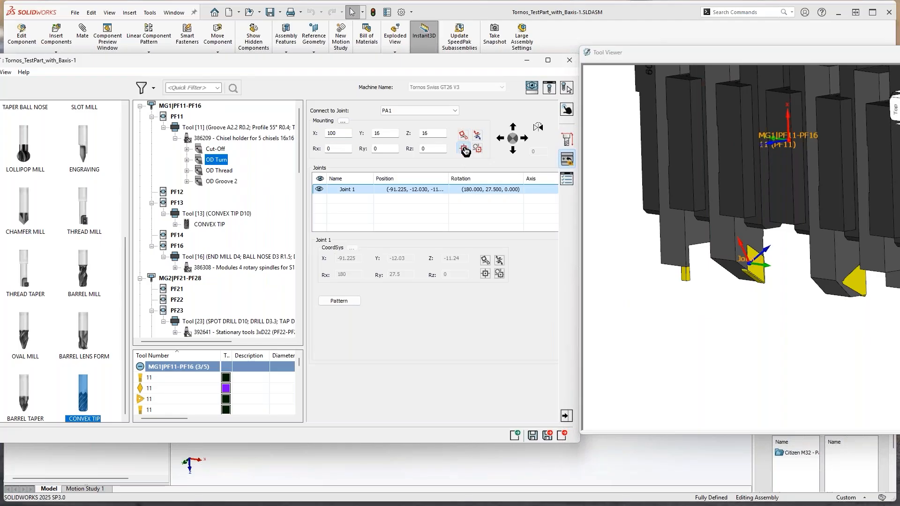
left_click(464, 150)
left_click_drag(570, 130, 483, 175)
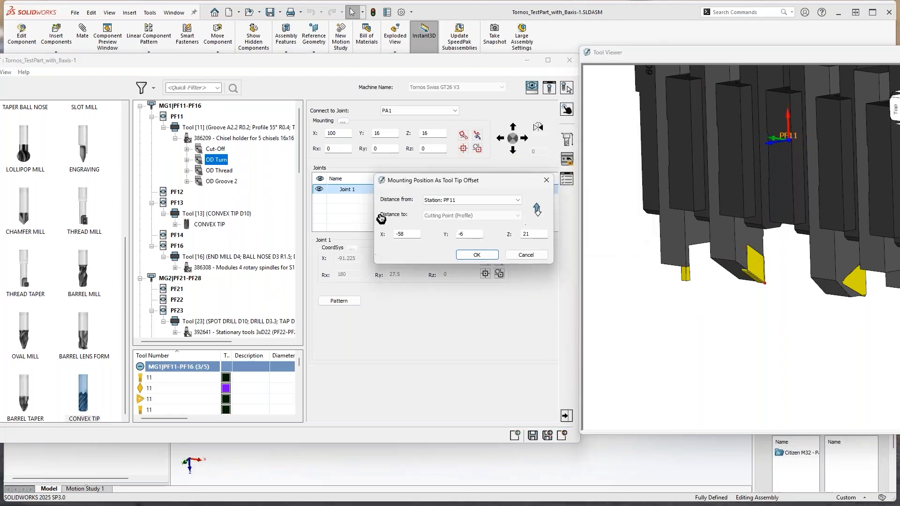
left_click(475, 200)
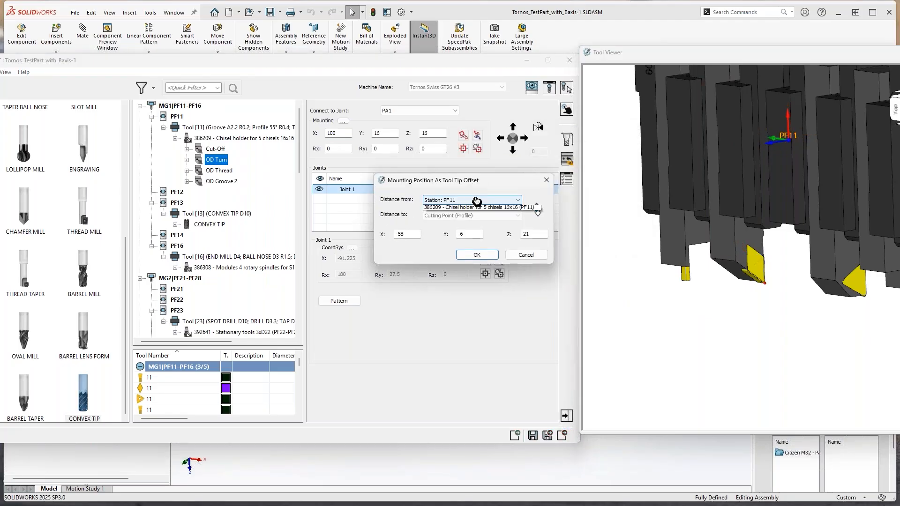
left_click(476, 200)
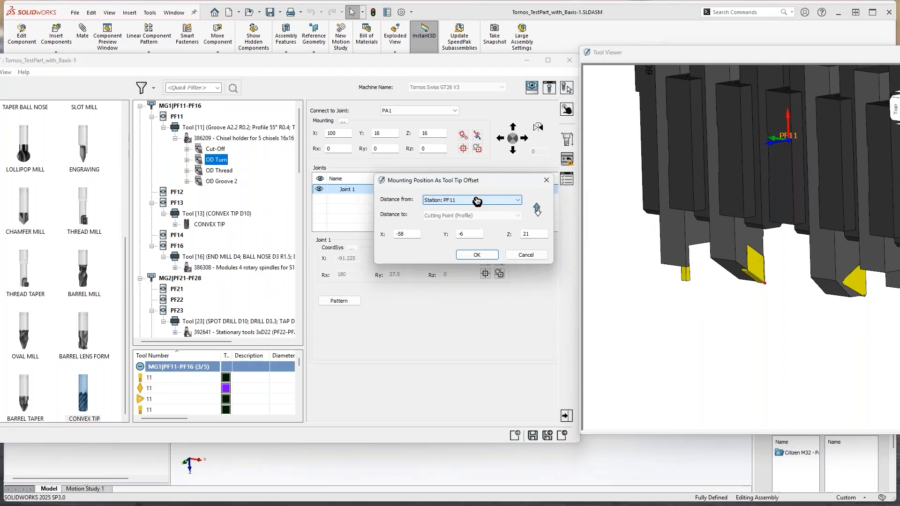
left_click(531, 259)
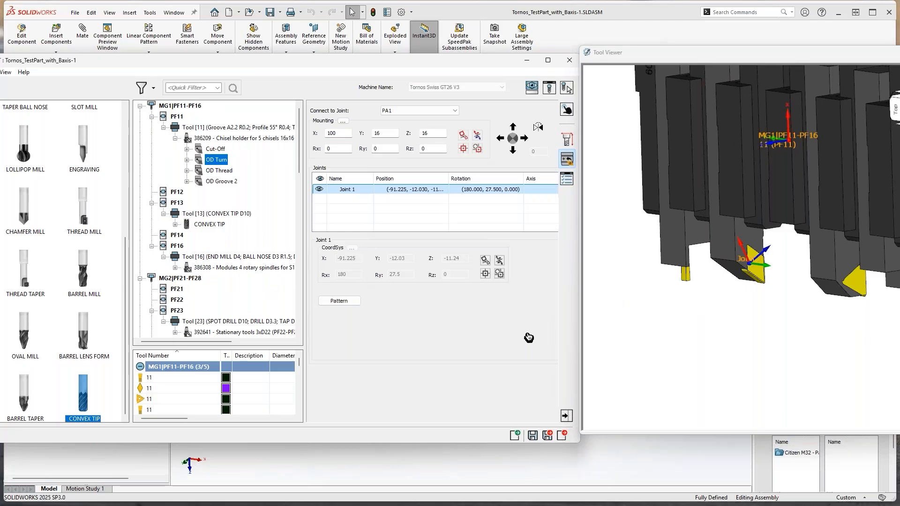
Restore the link of the 386308 four-rotary-spindle module at PF16 to Tornos.TLV, and shift the toolkit window to reveal its hidden part
scroll(686, 299, "down", 5)
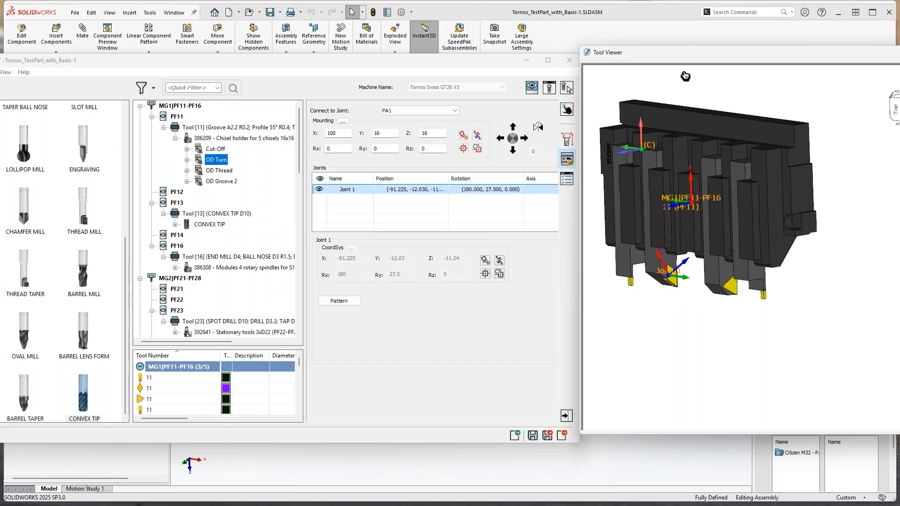
left_click_drag(685, 58, 686, 64)
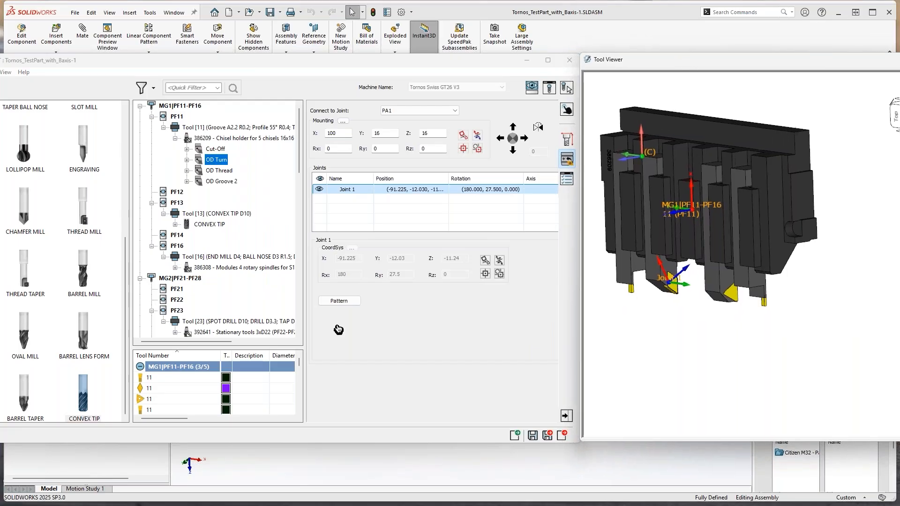
left_click(219, 268)
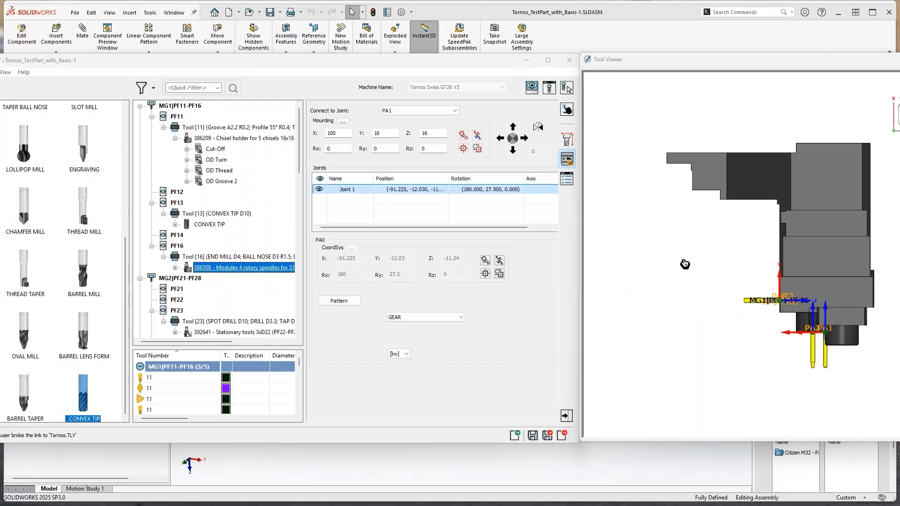
right_click(268, 272)
left_click(322, 248)
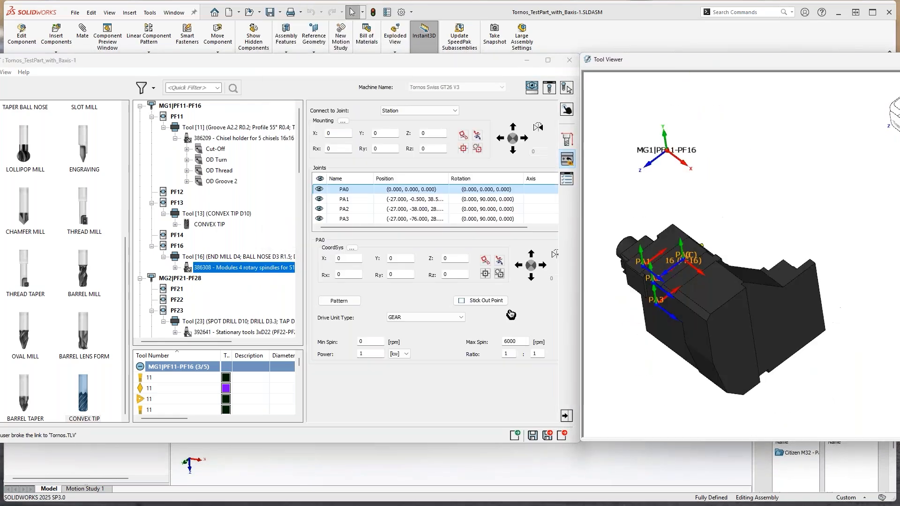
right_click(242, 273)
left_click(278, 237)
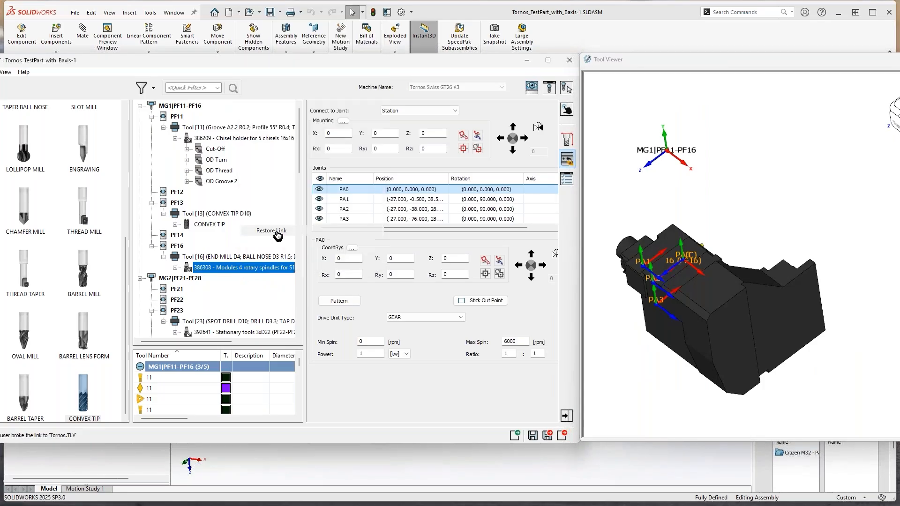
right_click(221, 272)
left_click(263, 251)
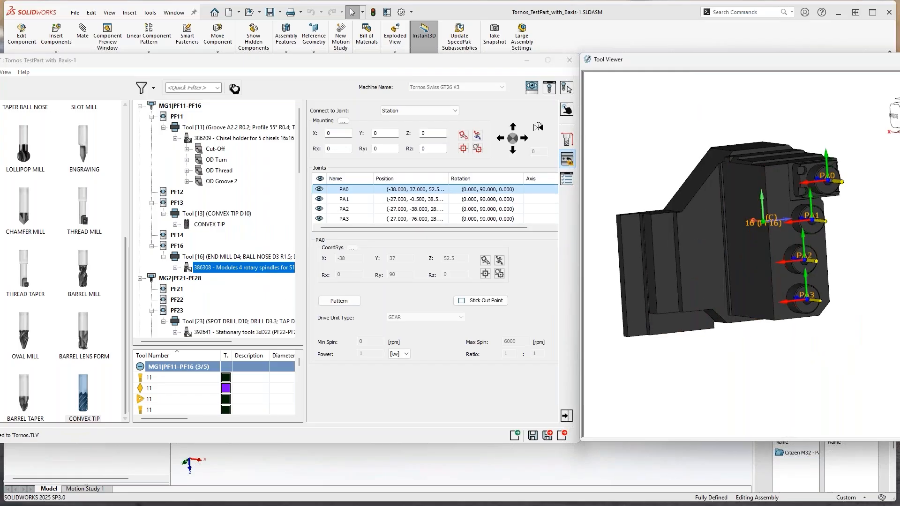
left_click_drag(241, 60, 306, 59)
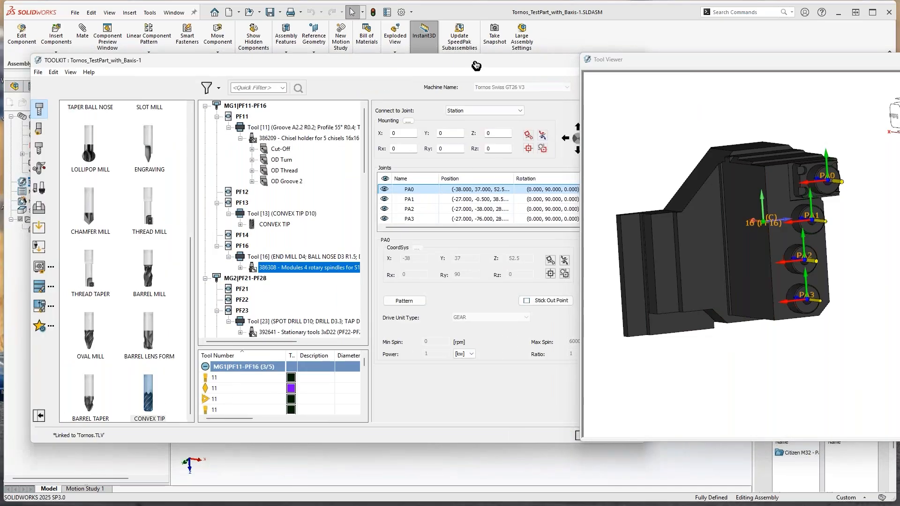
Show the shape data of the 386308 four-rotary-spindle module at PF16 and break its link to Tornos.TLV
left_click_drag(479, 65, 411, 65)
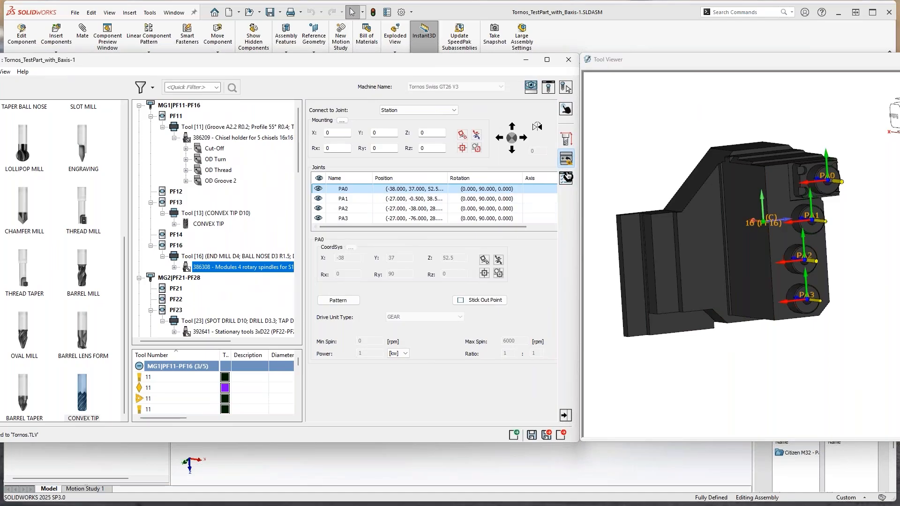
left_click(566, 140)
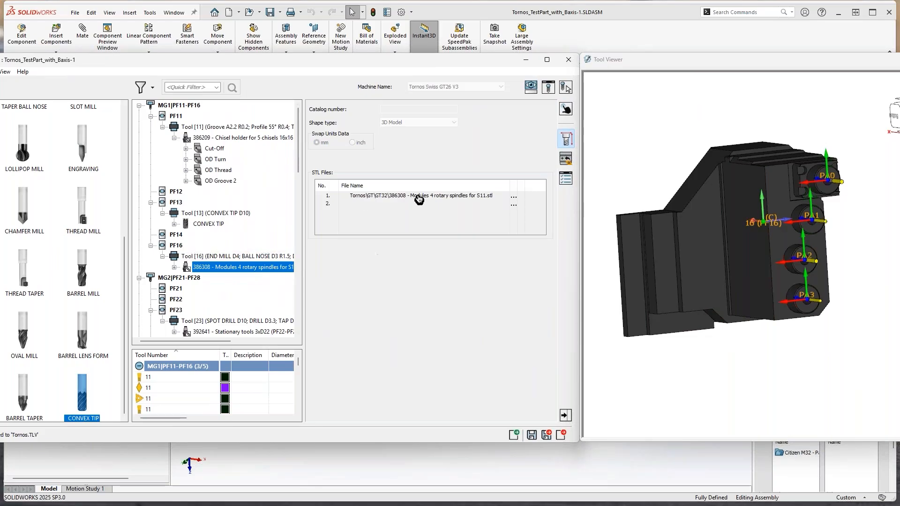
right_click(235, 271)
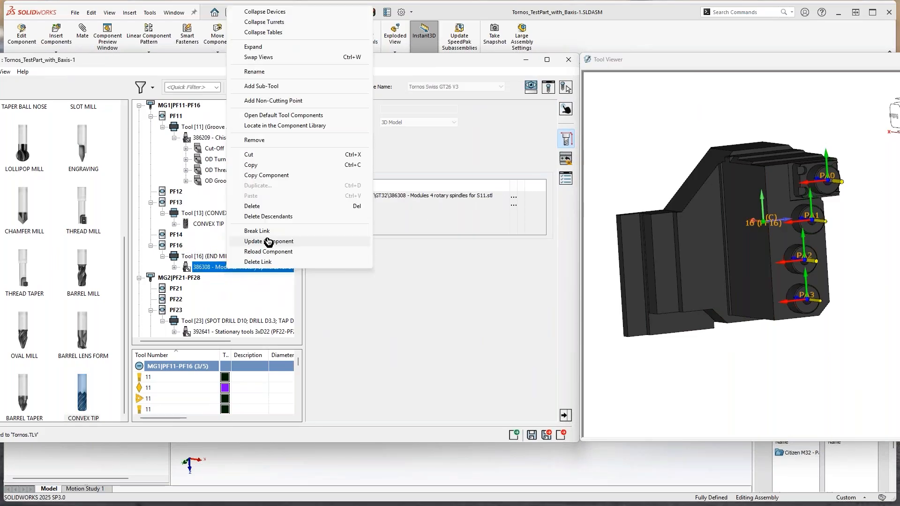
left_click(290, 231)
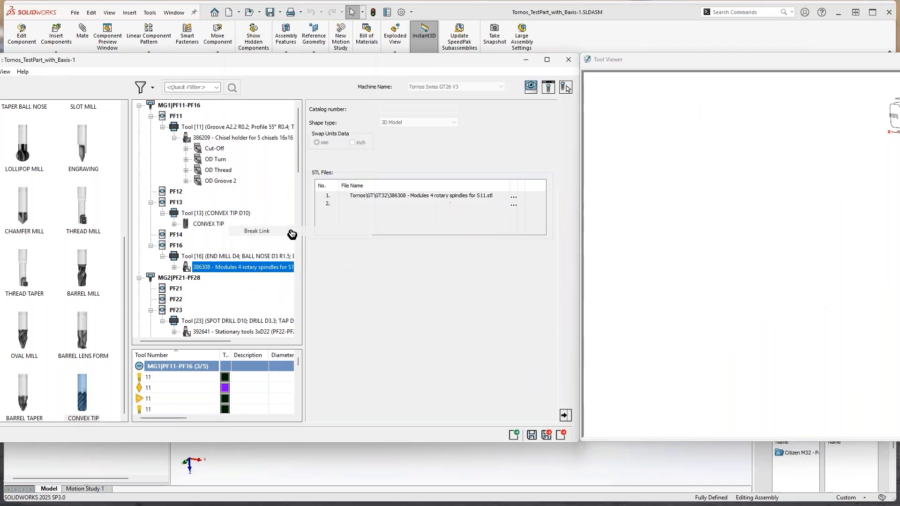
Copy the path of the GT32 folder holding the 386308 module's STL shape file, without selecting another file
left_click(514, 197)
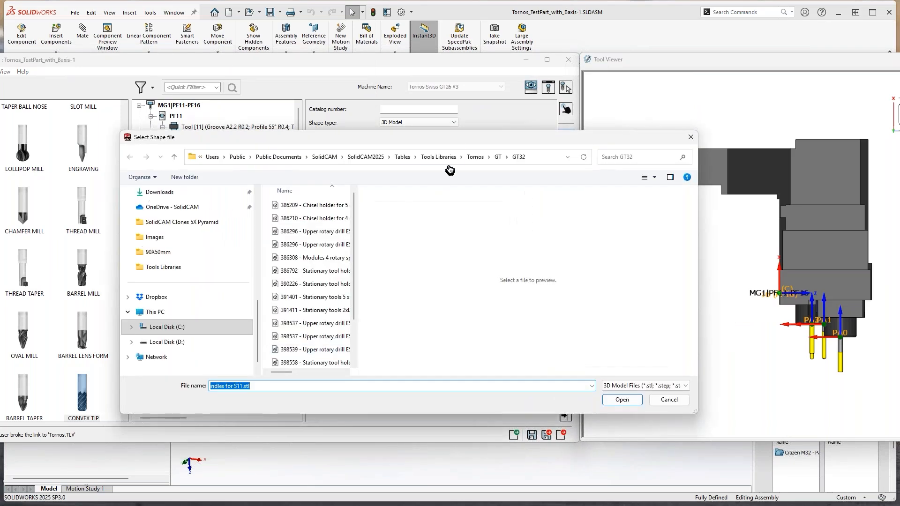
left_click_drag(263, 386, 181, 384)
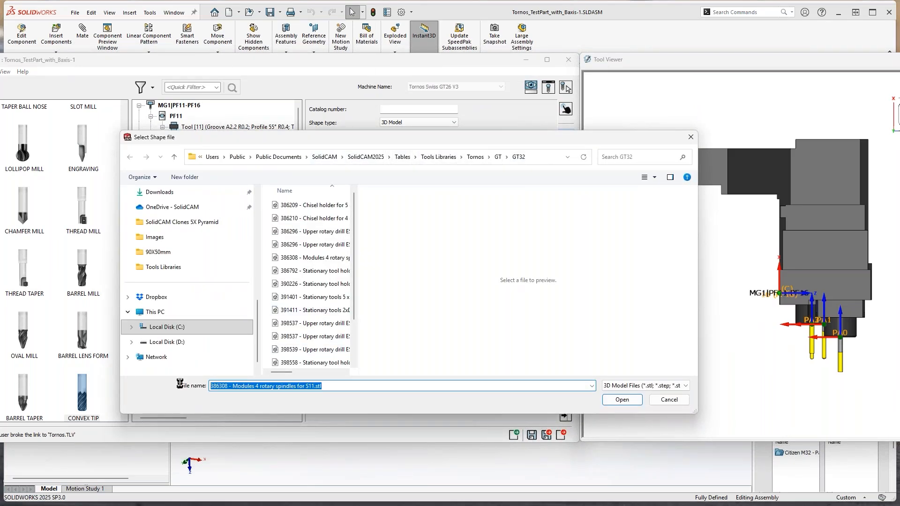
left_click(538, 158)
key("ctrl+c")
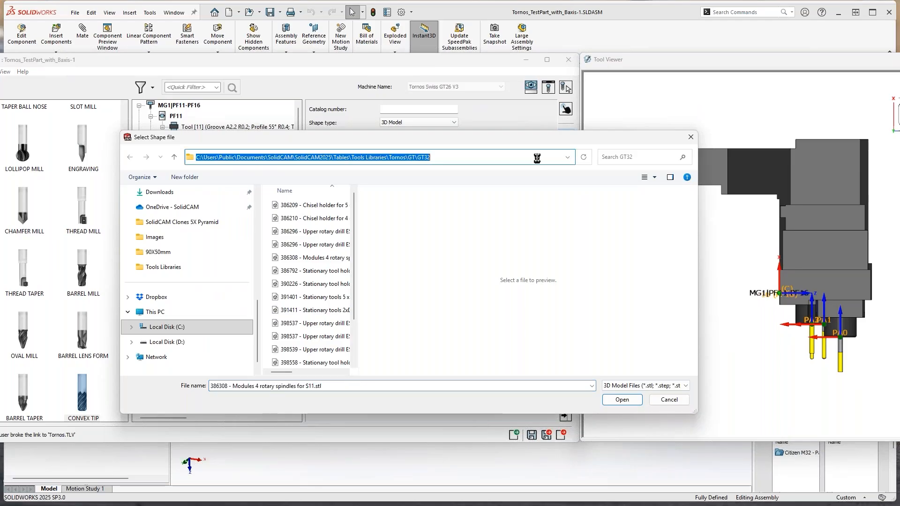
left_click(678, 404)
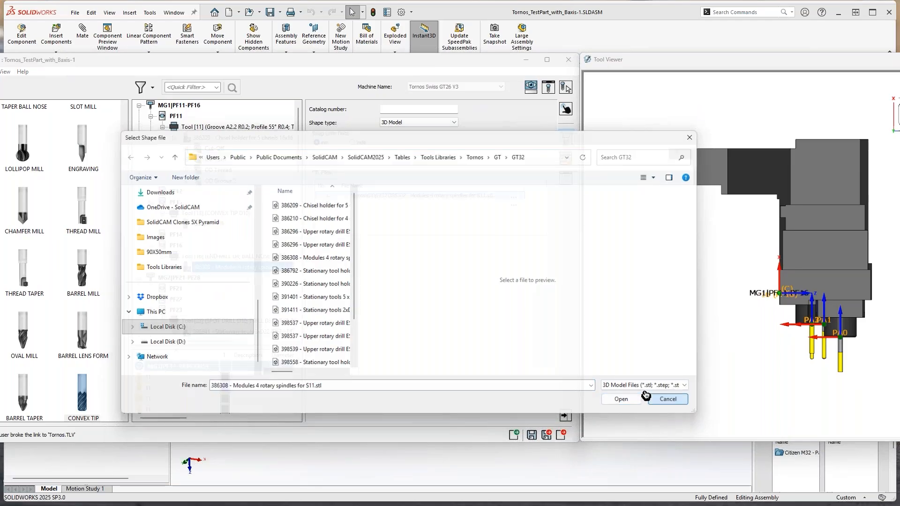
Switch to File Explorer, go to the copied GT32 folder path, widen the name column and preview the 386308 module's STL file
key("super+e")
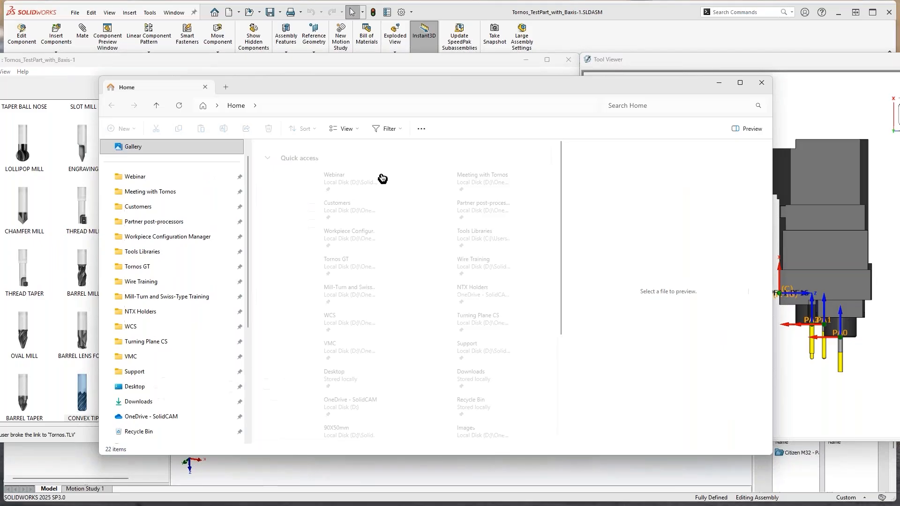
left_click(409, 110)
key("ctrl+v")
key("Return")
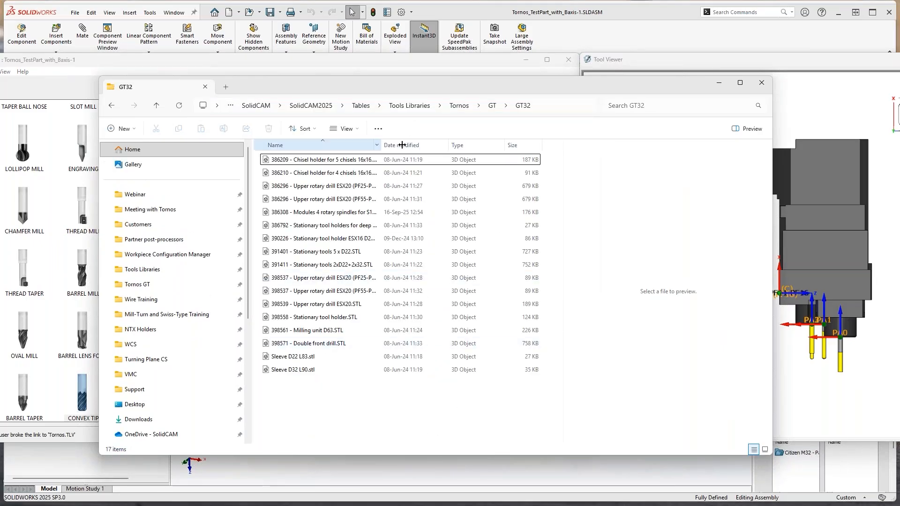
left_click_drag(381, 145, 434, 145)
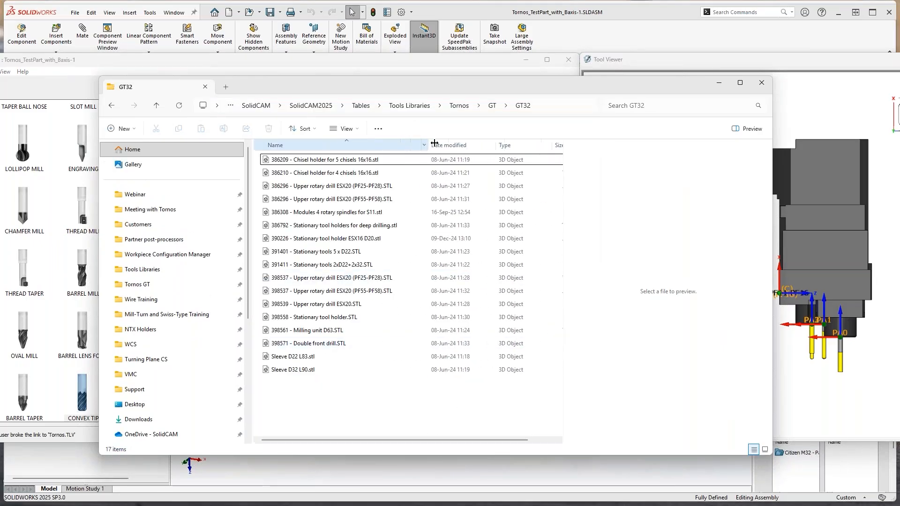
left_click(325, 214)
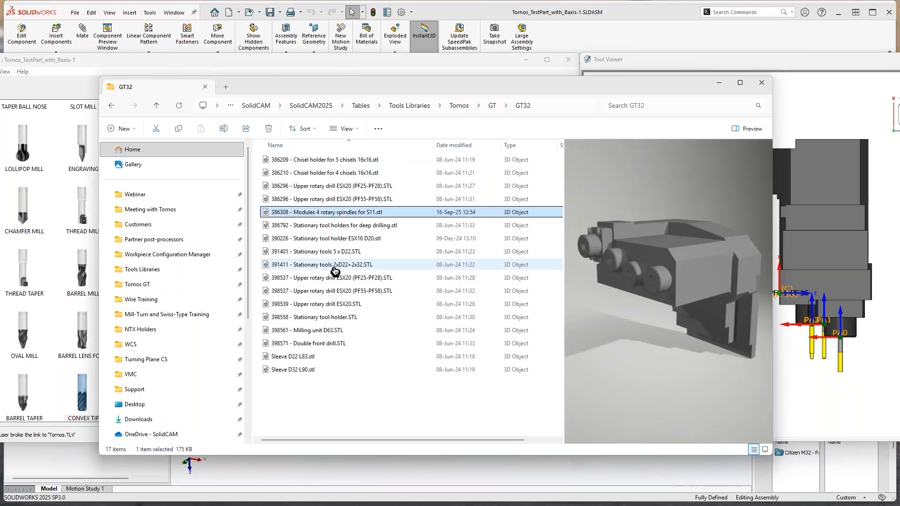
left_click_drag(671, 293, 626, 257)
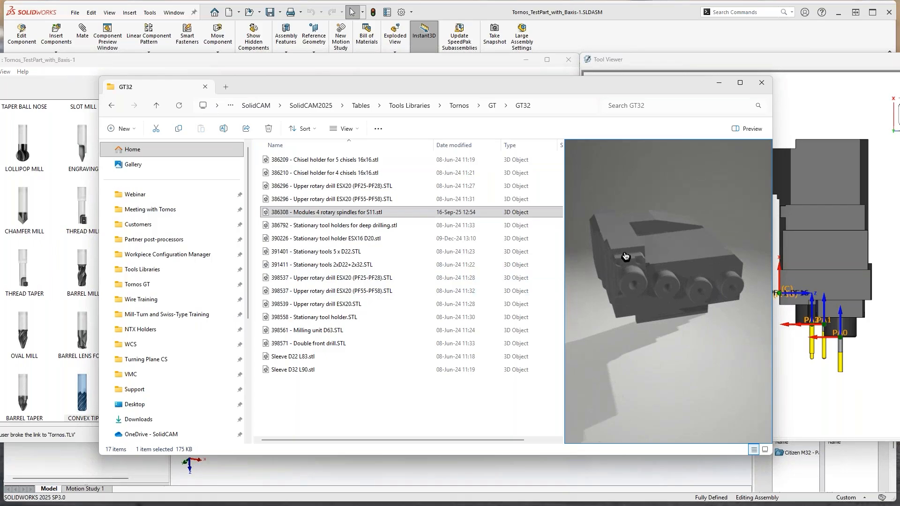
Copy the file 386308 - Modules 4 rotary spindles for S11.stl from the GT32 folder
left_click(365, 217)
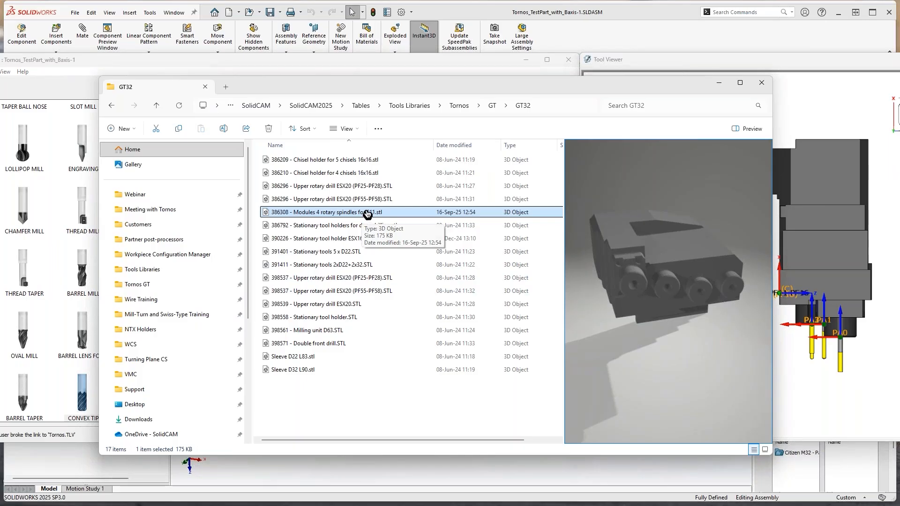
left_click(366, 203)
left_click(366, 208)
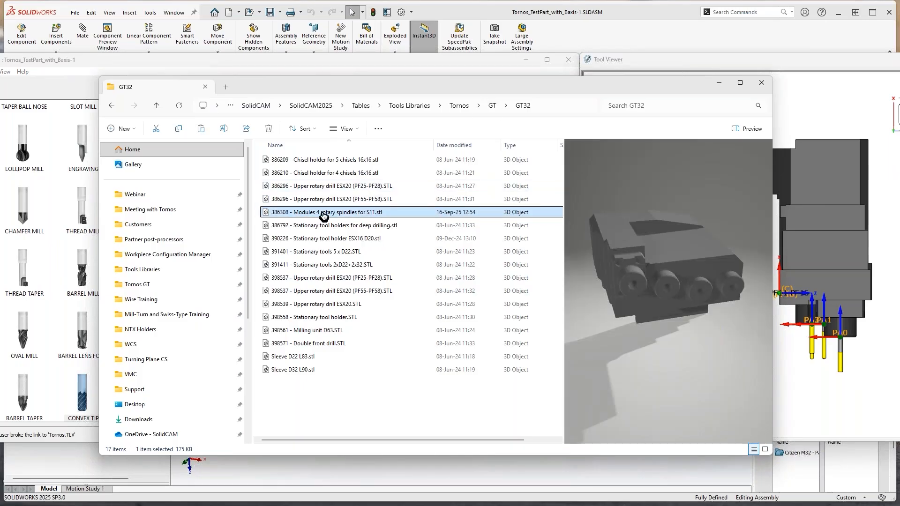
right_click(306, 216)
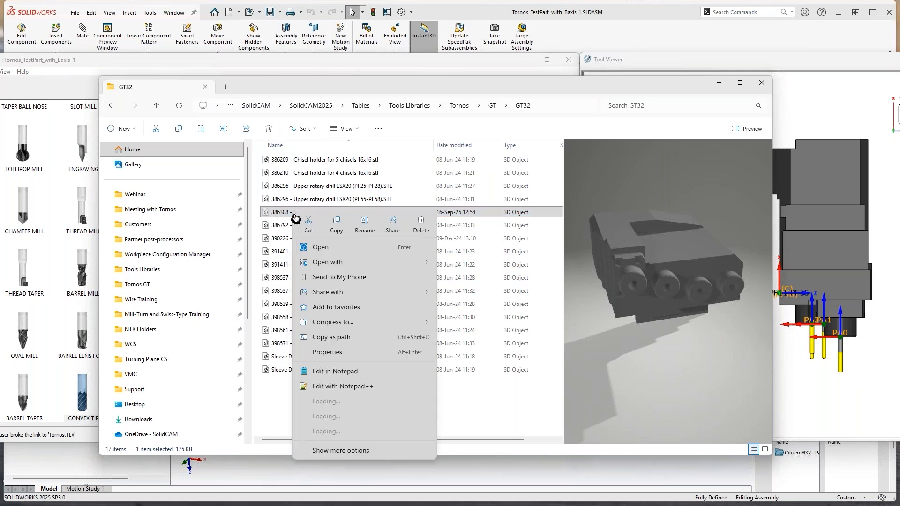
Create a folder named New inside the parent GT folder of the Tornos tools library
left_click(492, 109)
left_click(492, 106)
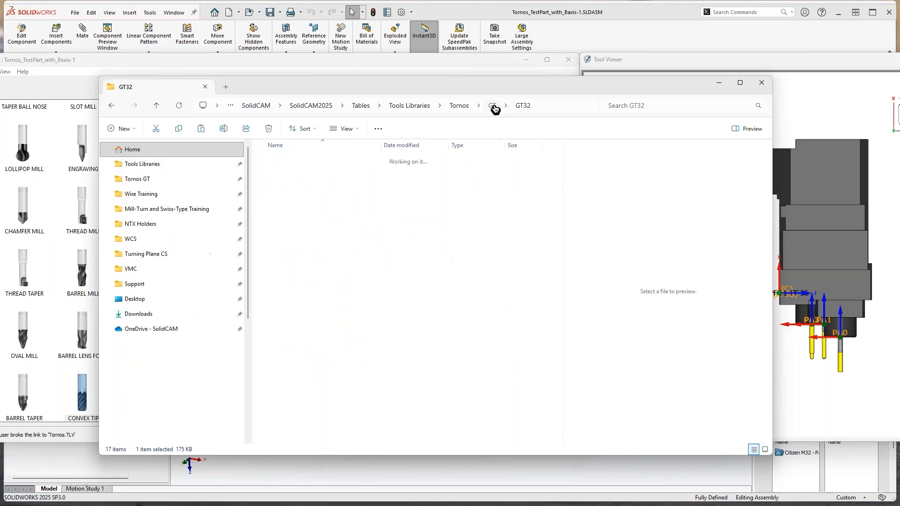
left_click(309, 239)
key("ctrl+shift+n")
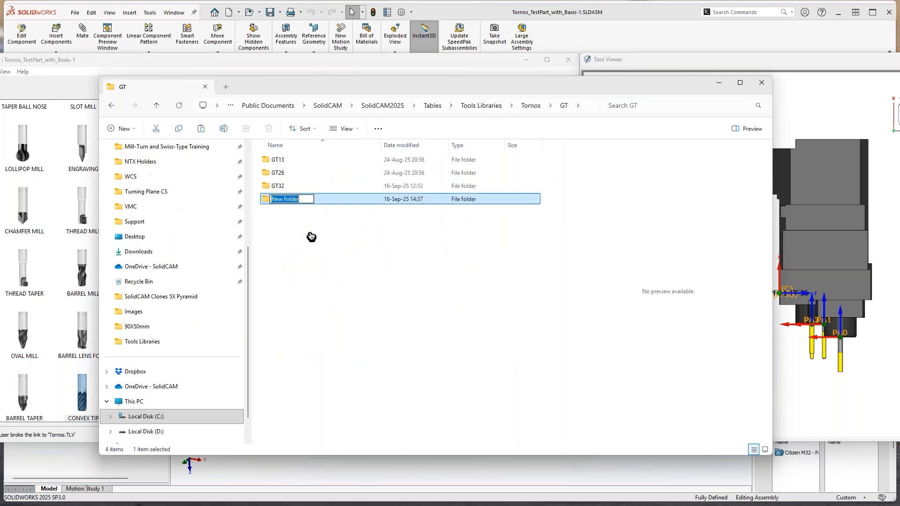
type("New")
key("Return")
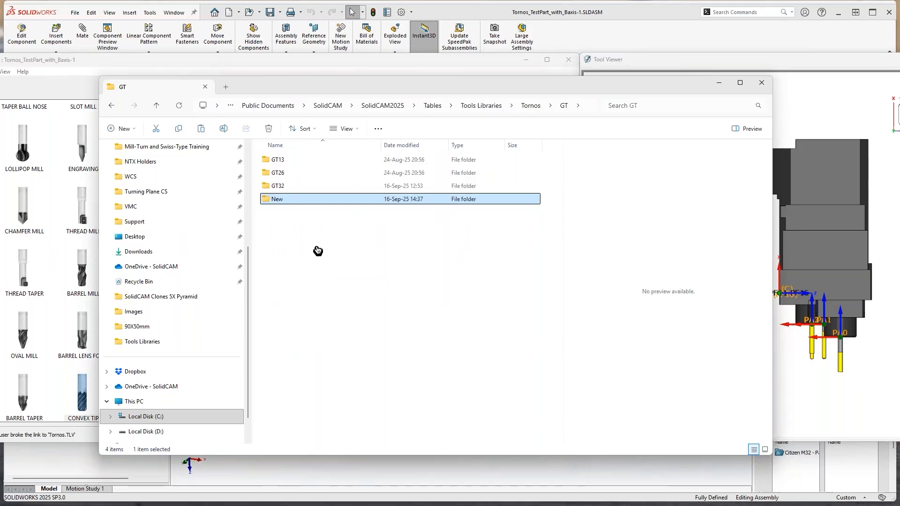
Paste the copied 386308 spindle module STL file into the New folder
double_click(274, 201)
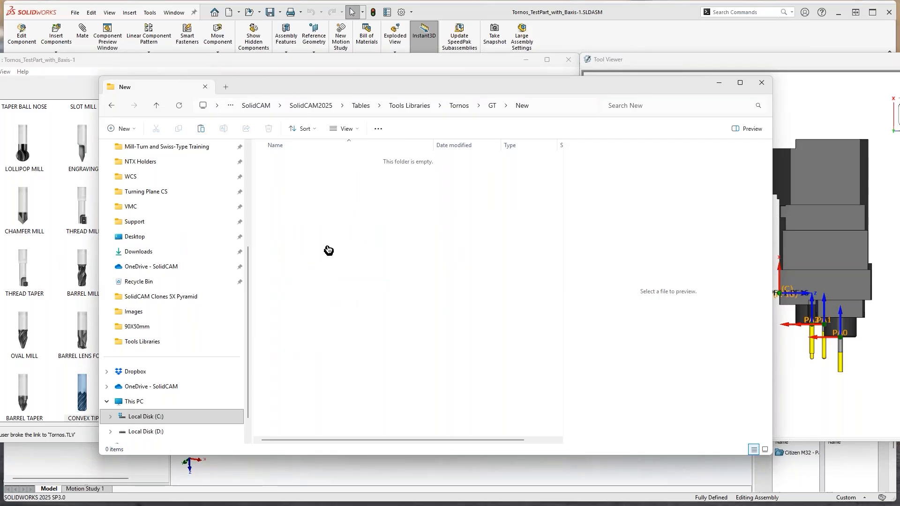
key("ctrl+v")
left_click(370, 255)
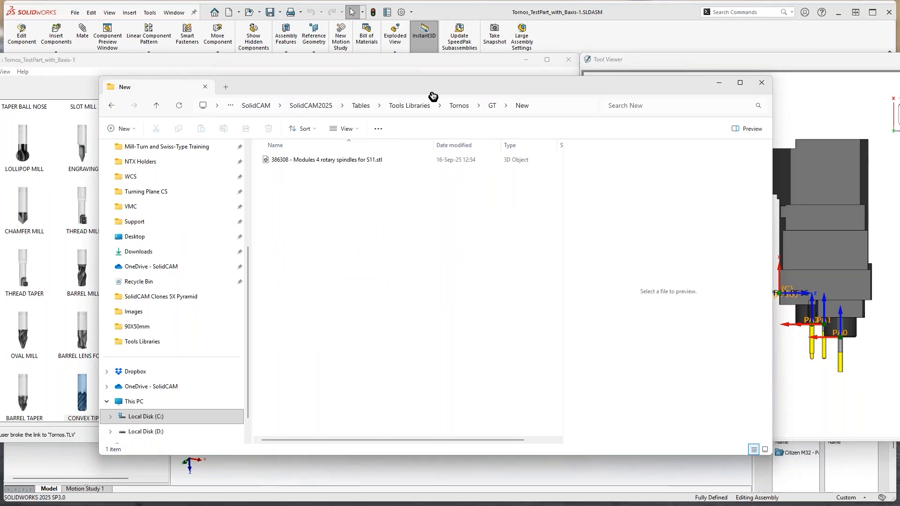
left_click_drag(432, 96, 430, 111)
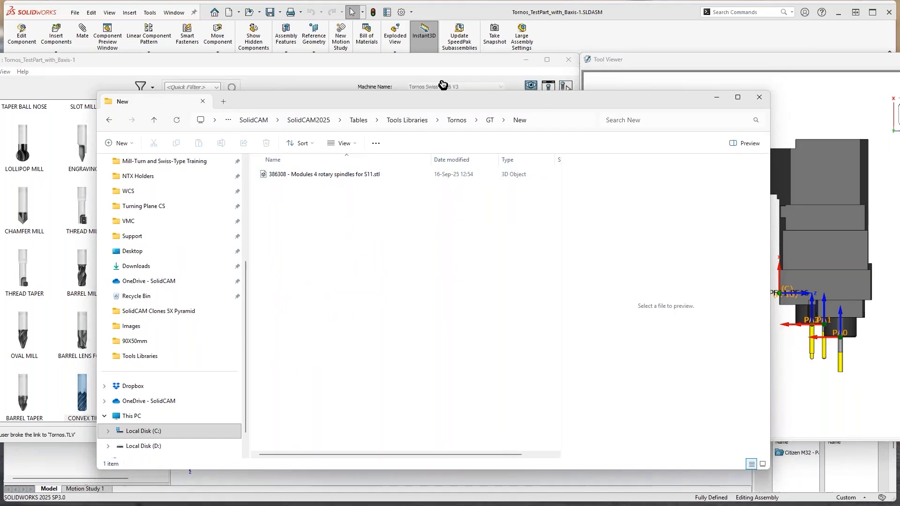
Switch back to the SolidCAM toolkit, stay in it without saving, and try to reload the unlinked 386308 component
left_click(457, 62)
left_click(562, 435)
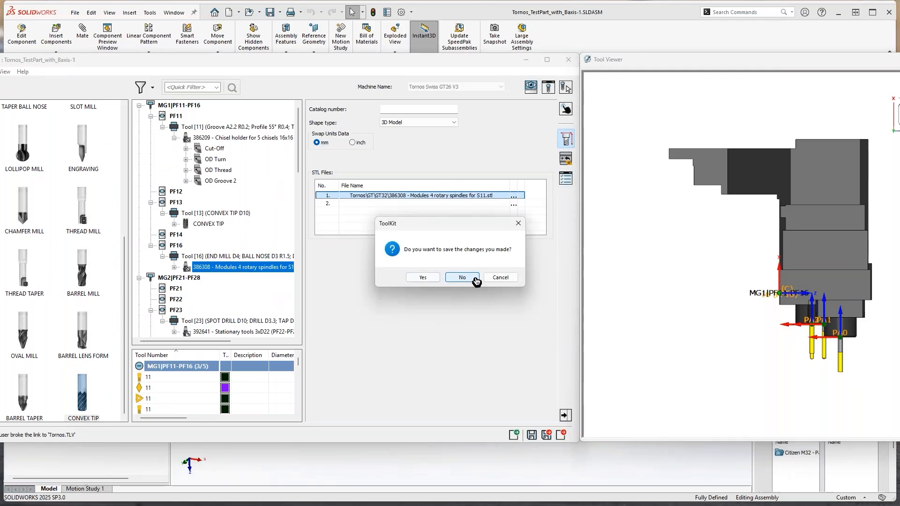
left_click(497, 278)
right_click(249, 270)
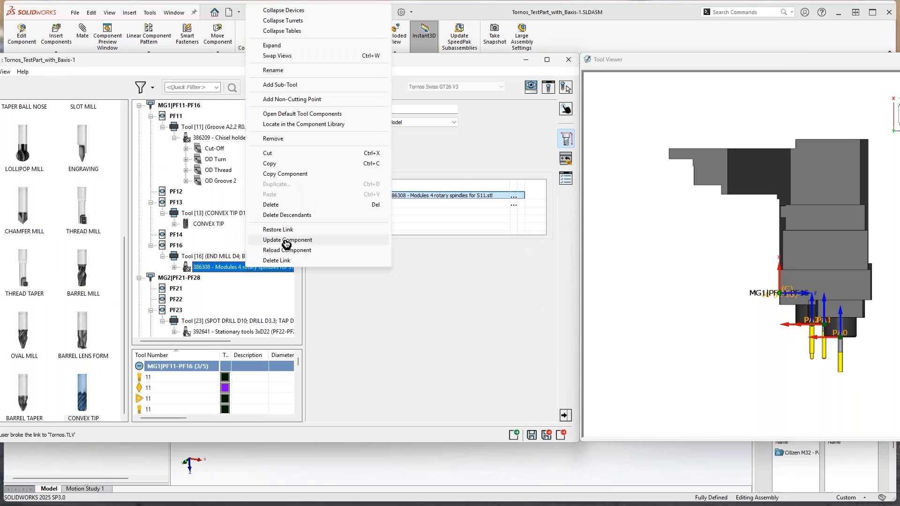
left_click(304, 250)
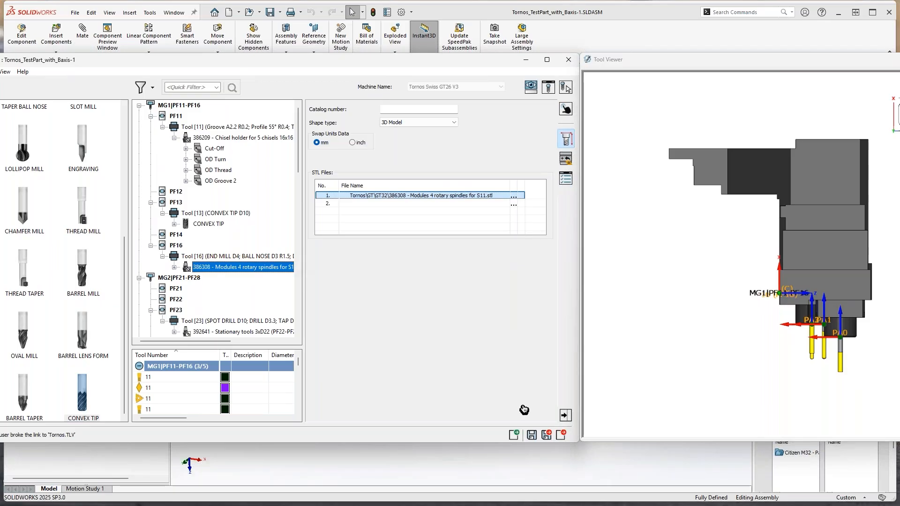
Restore the 386308 module's link to Tornos.TLV and reload the component from the library
right_click(255, 267)
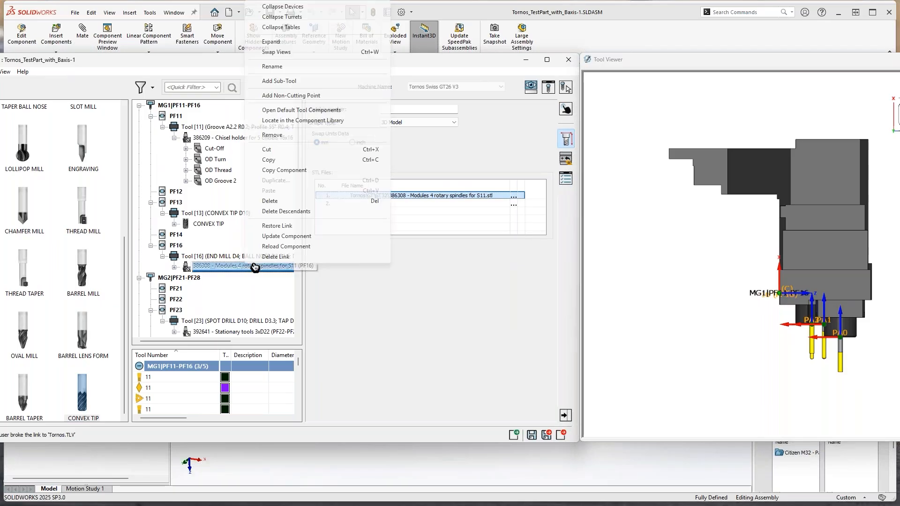
left_click(286, 226)
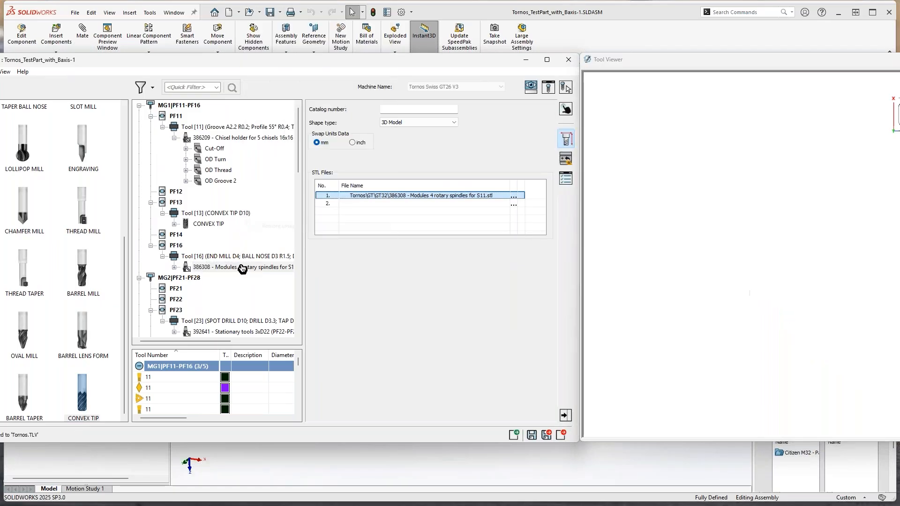
right_click(242, 266)
left_click(269, 249)
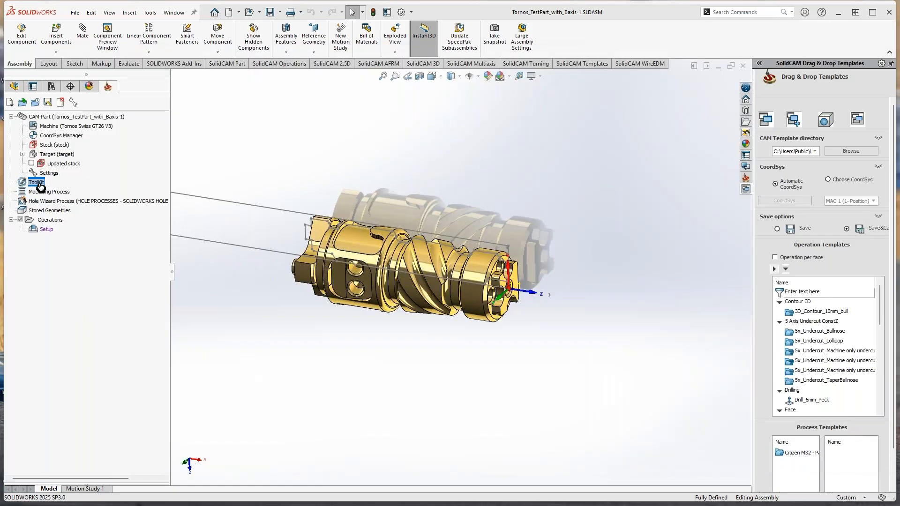
Reopen the toolkit of the CAM part and place the Machine Preview window beside the tool tree
double_click(38, 183)
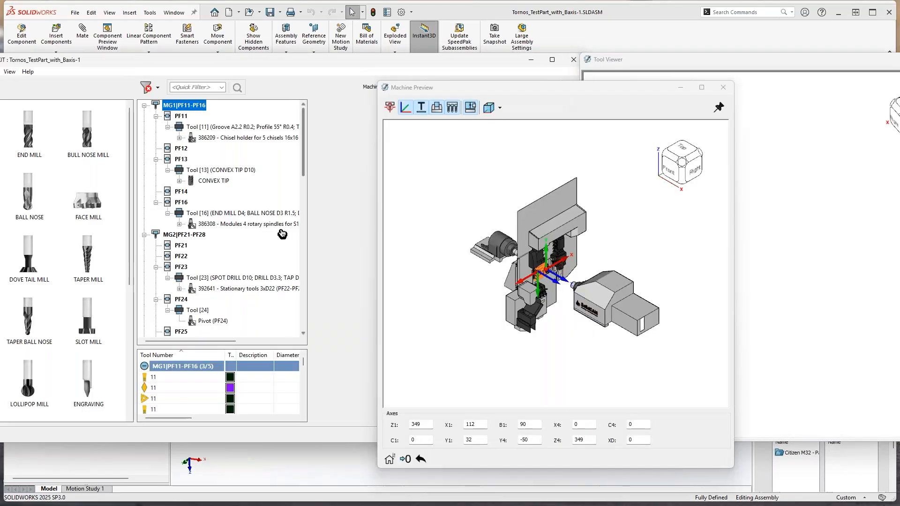
left_click(504, 90)
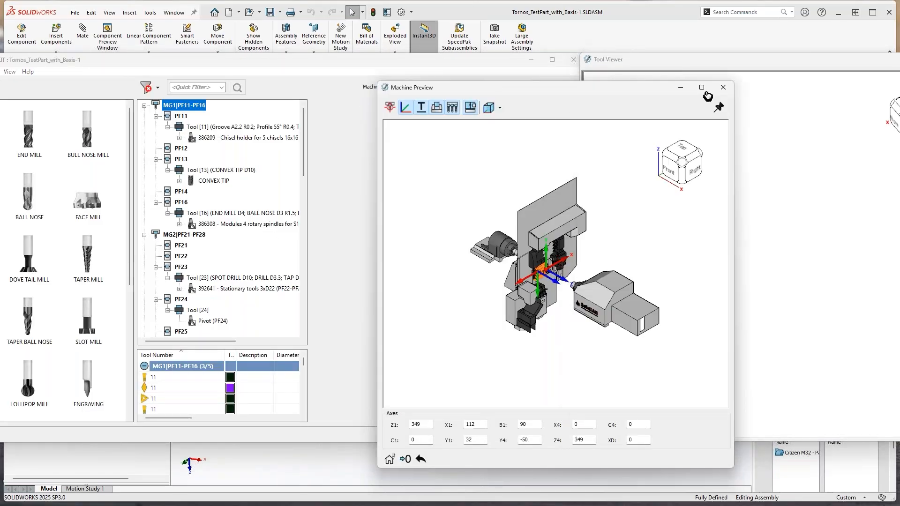
left_click(721, 89)
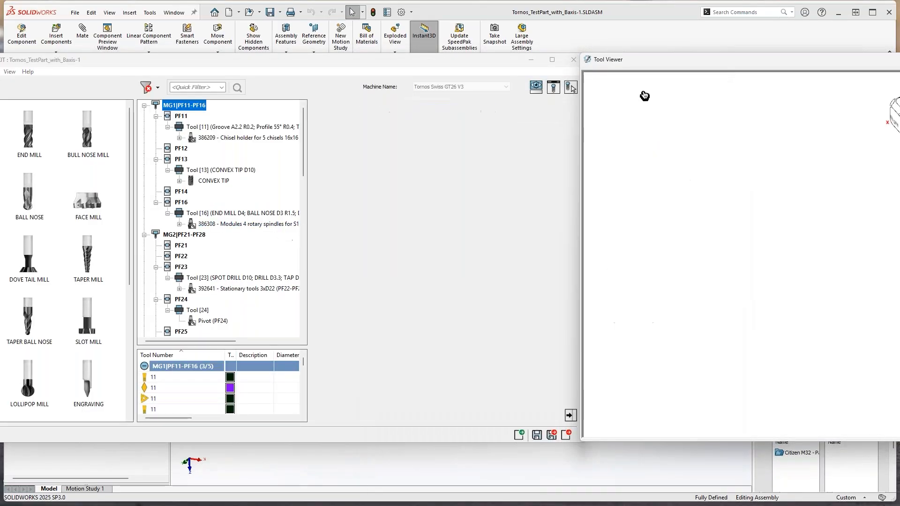
left_click(537, 89)
left_click_drag(583, 89, 760, 64)
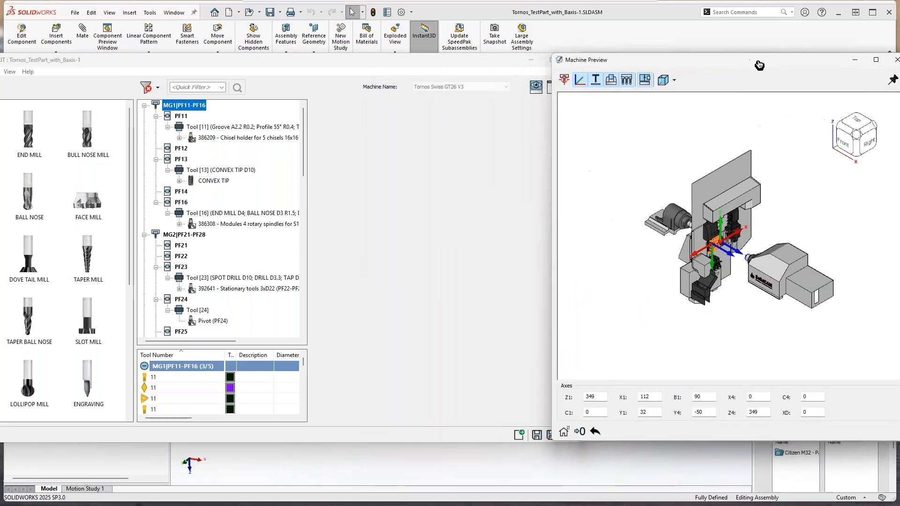
Find the 386308 rotary spindle module in the tool tree by selecting its tool component on the machine model in the preview
scroll(746, 239, "up", 10)
scroll(712, 176, "up", 3)
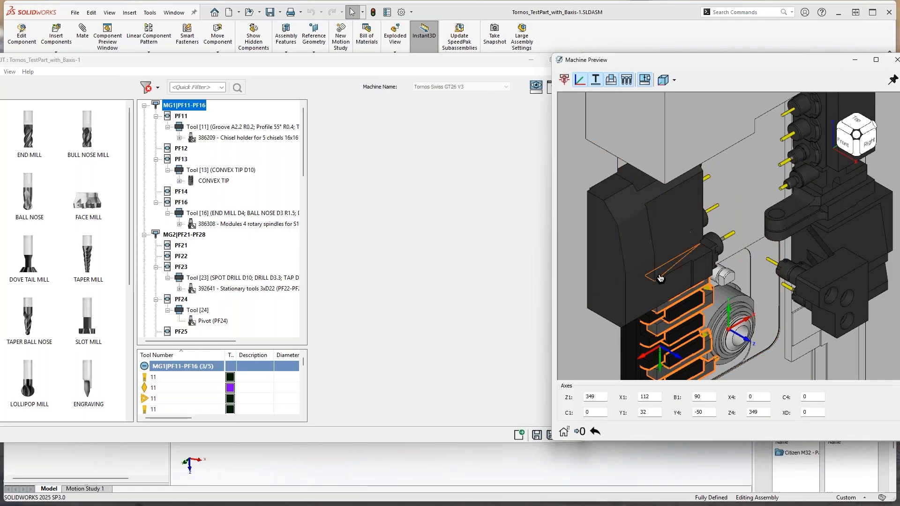
scroll(660, 278, "up", 2)
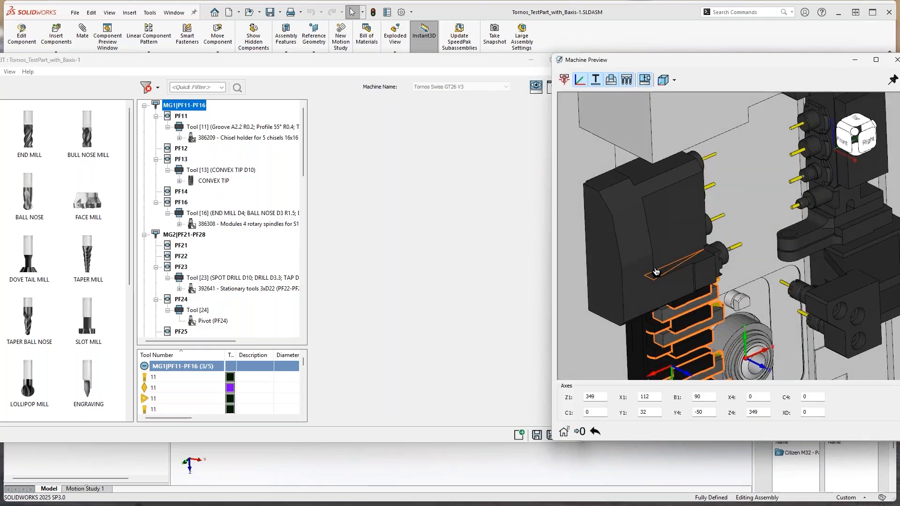
right_click(665, 237)
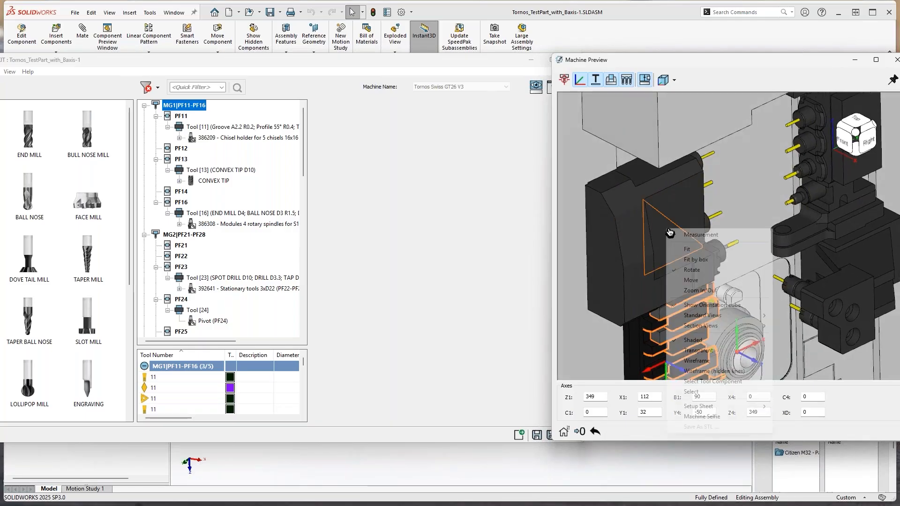
left_click(715, 381)
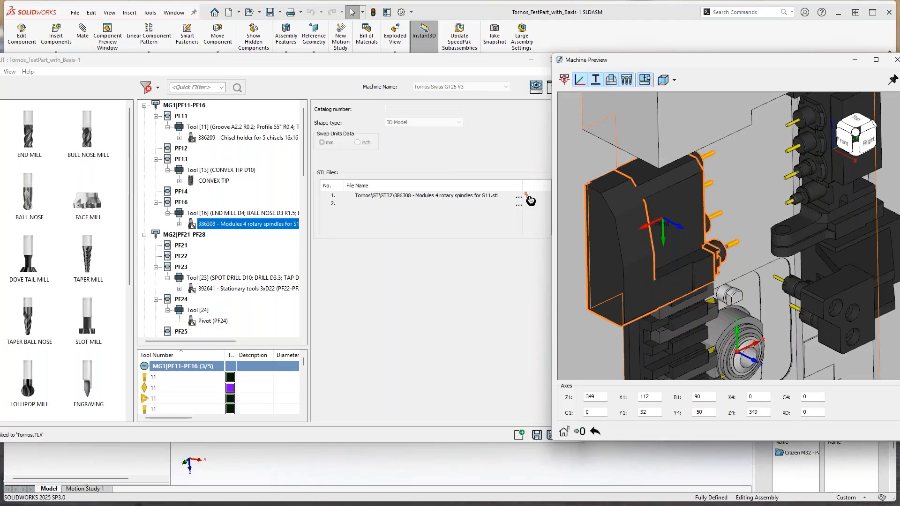
Close the CAM part's toolkit and open the Tornos.tlv tool library
left_click_drag(686, 58, 540, 93)
left_click(607, 64)
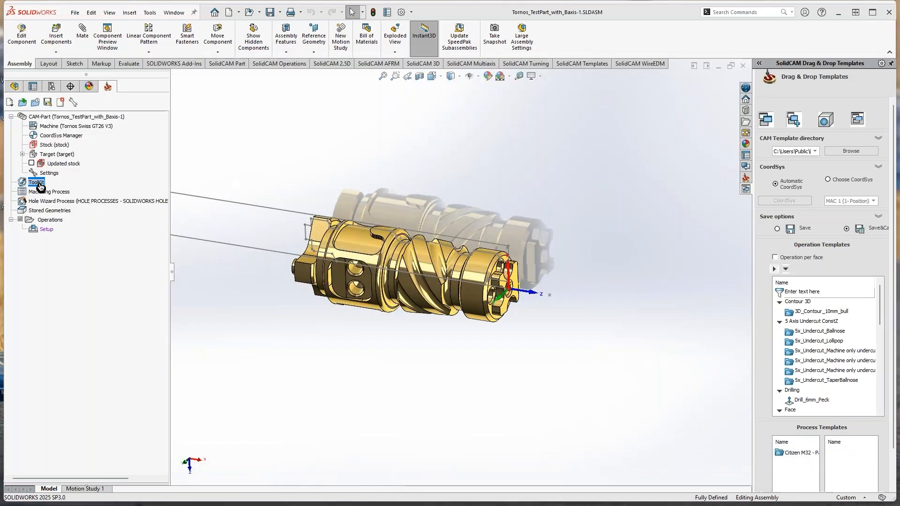
right_click(37, 183)
left_click(155, 197)
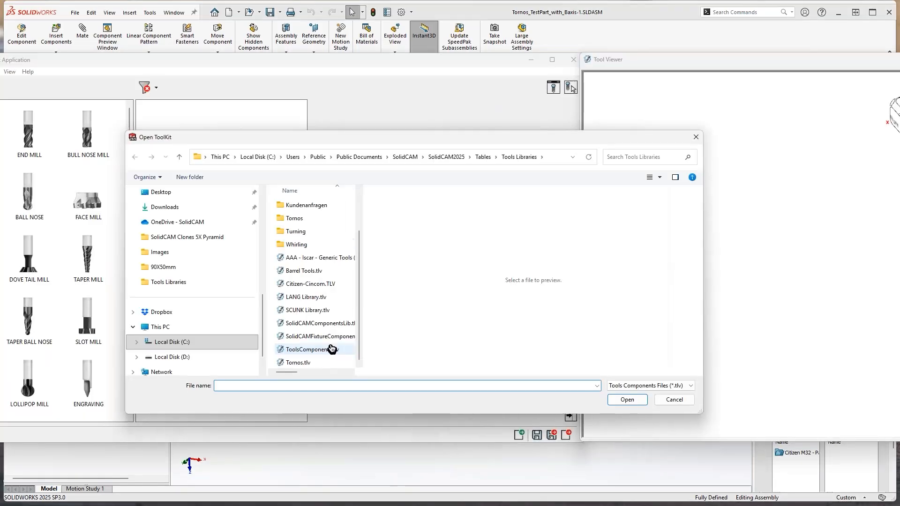
left_click(300, 363)
double_click(300, 363)
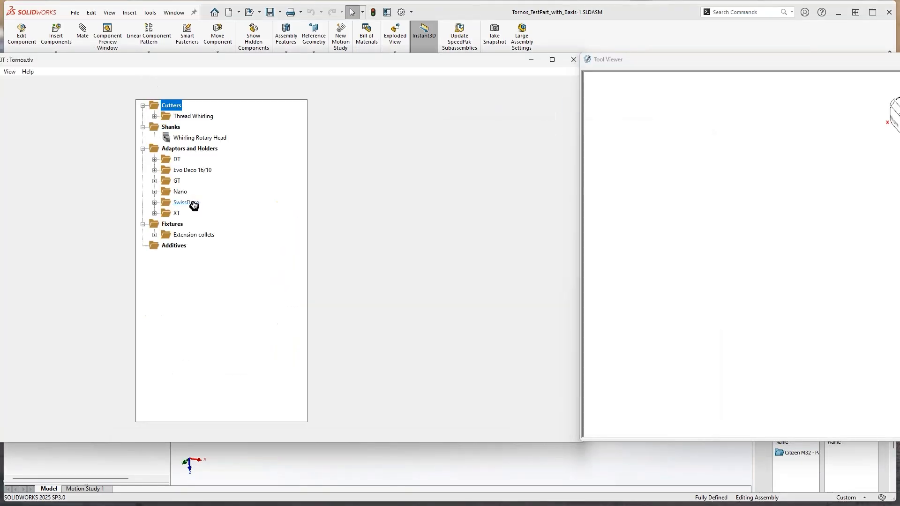
Select the 386308 rotary spindle module under GT, GT32, Main Gang 1 (PF11-PF16) and inspect it in the Tool Viewer
left_click(155, 181)
left_click(167, 213)
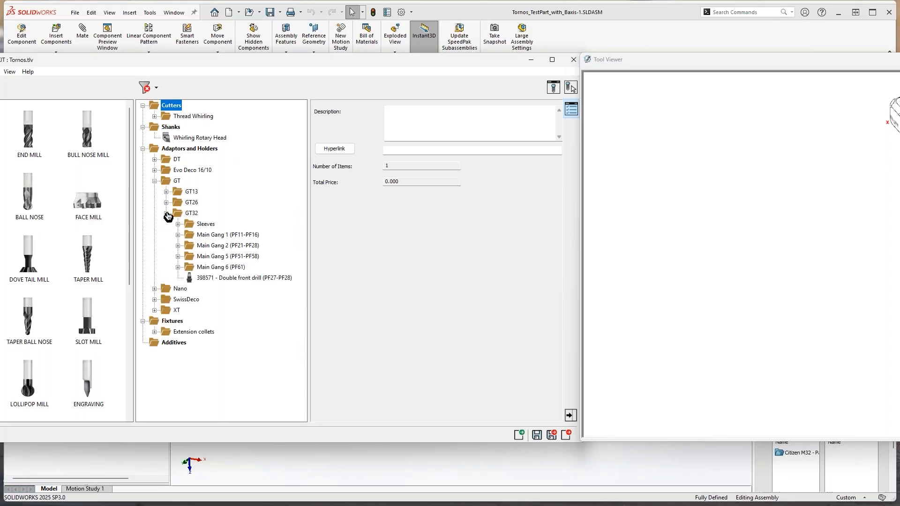
left_click(178, 235)
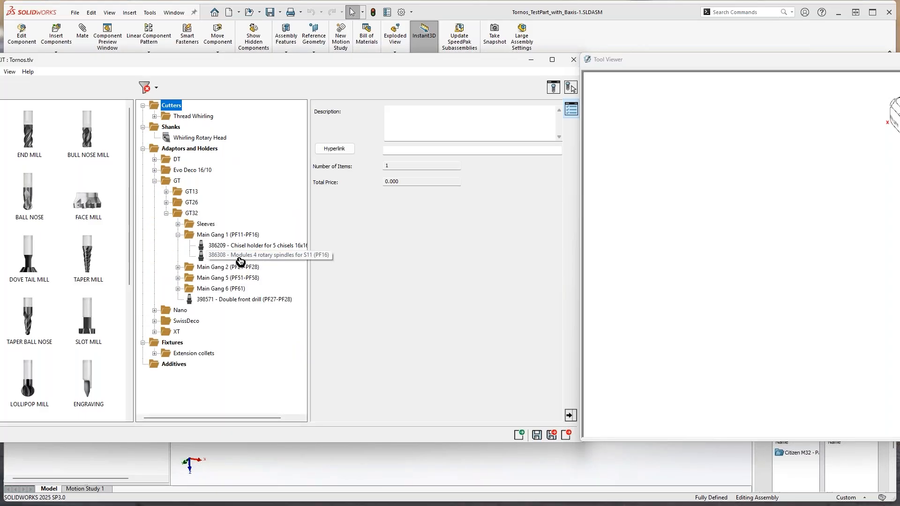
left_click(240, 261)
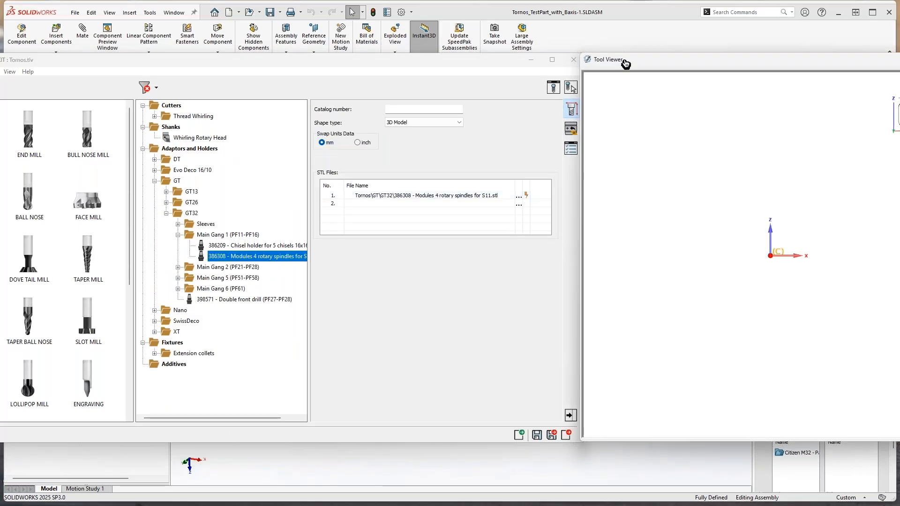
left_click_drag(664, 65, 670, 65)
middle_click_drag(791, 259, 788, 170)
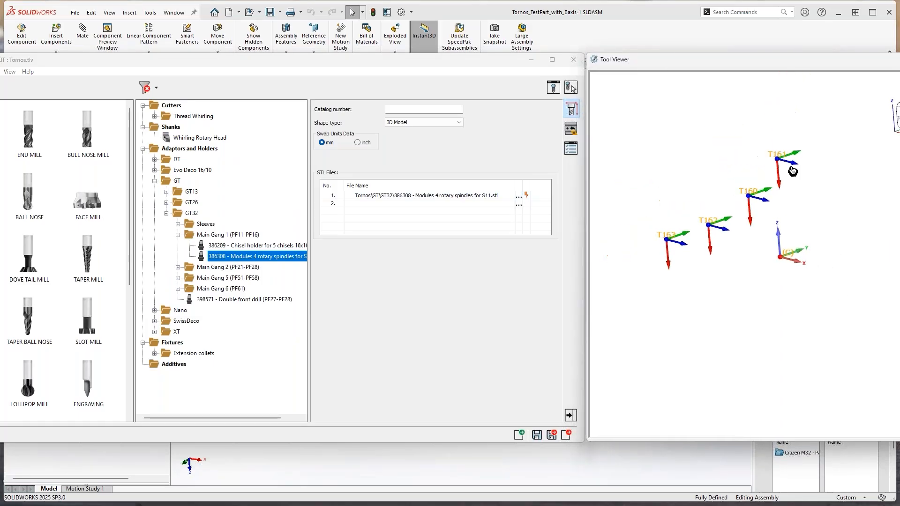
scroll(835, 245, "up", 3)
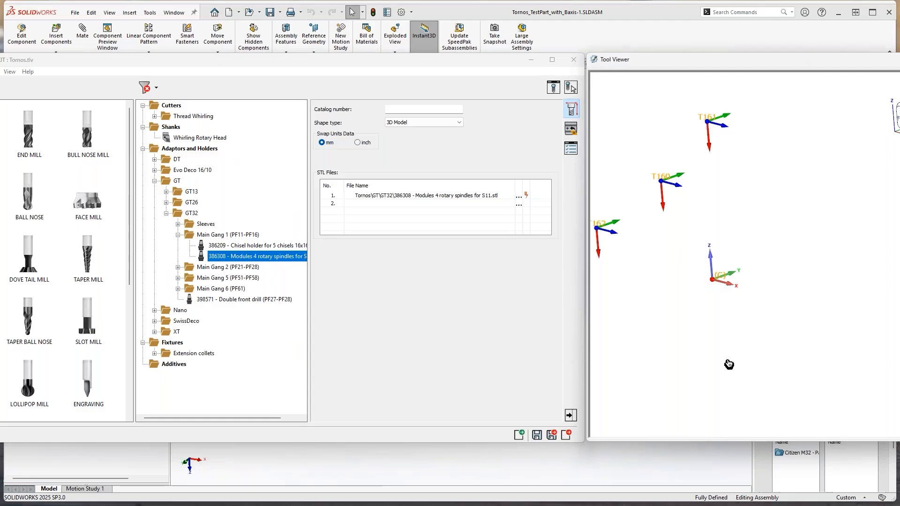
left_click(521, 199)
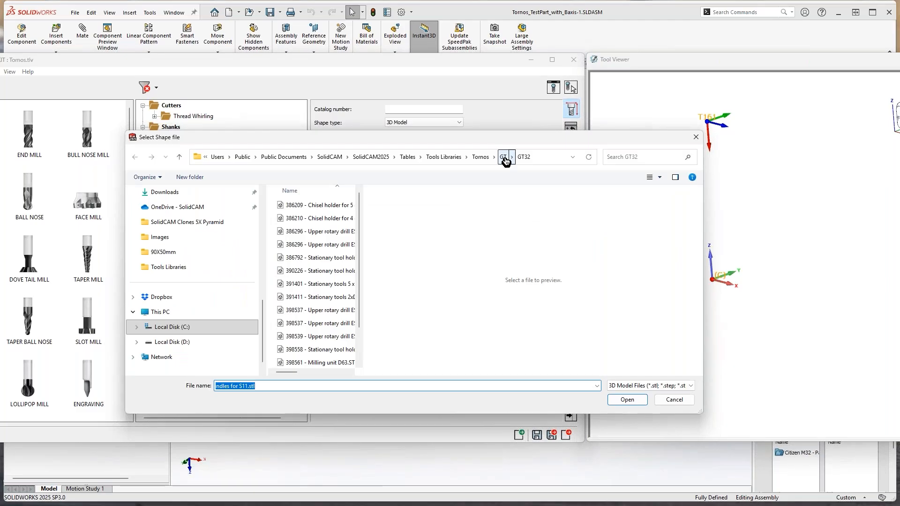
left_click(504, 157)
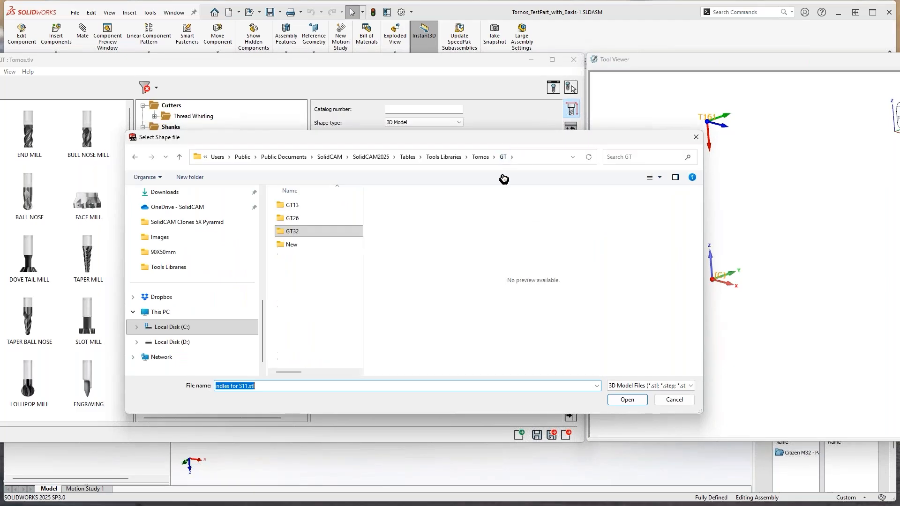
double_click(291, 244)
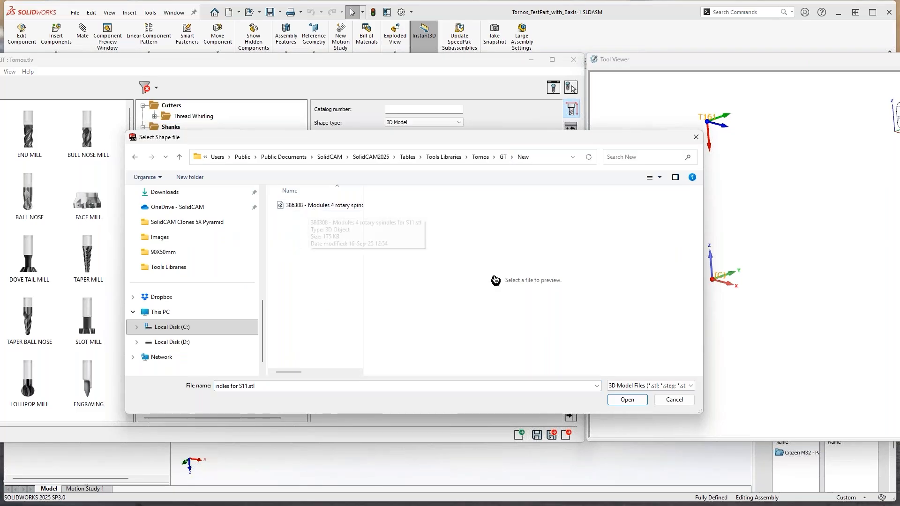
left_click(674, 399)
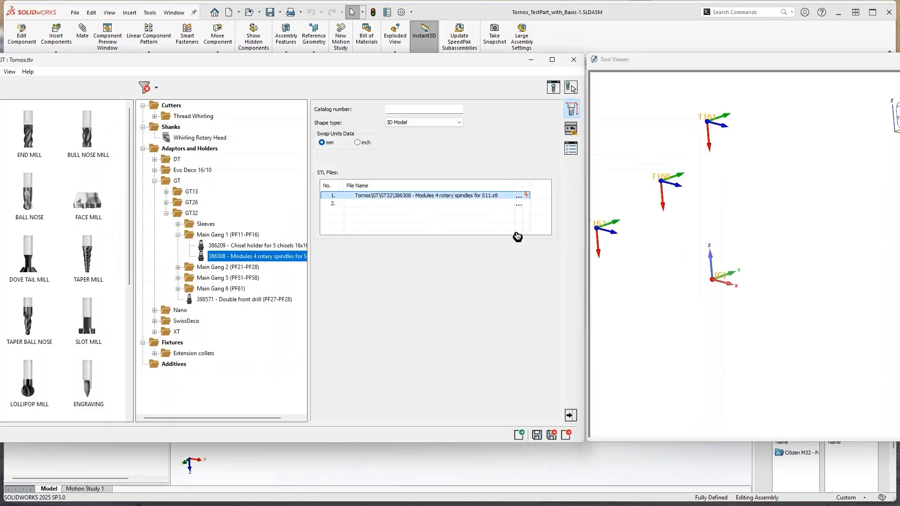
Auto-locate the 386308 module's shape file with the search name 386308 and replace the broken STL path with the one in Tornos\GT\New
right_click(527, 195)
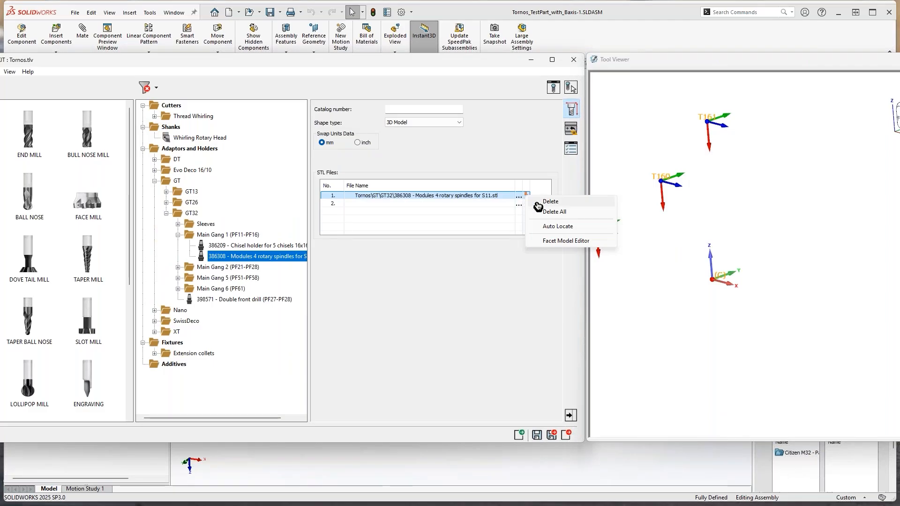
left_click(584, 233)
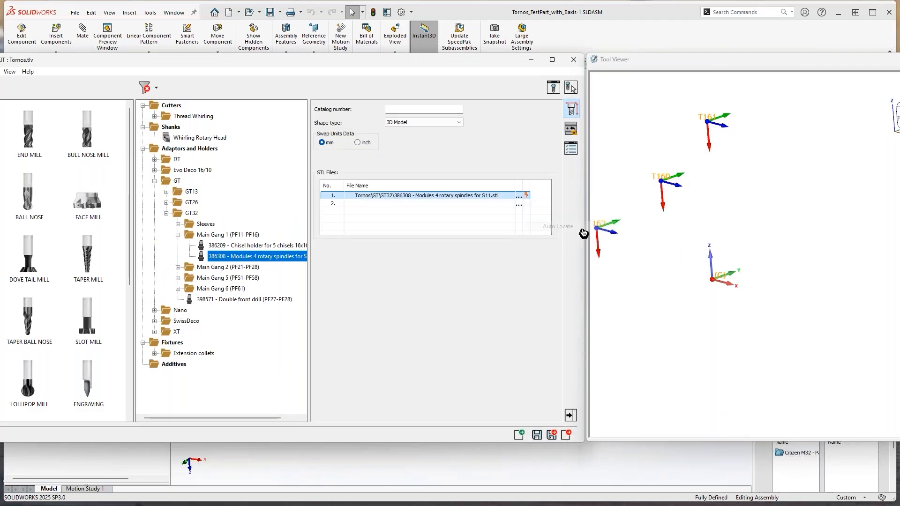
left_click_drag(468, 206, 363, 210)
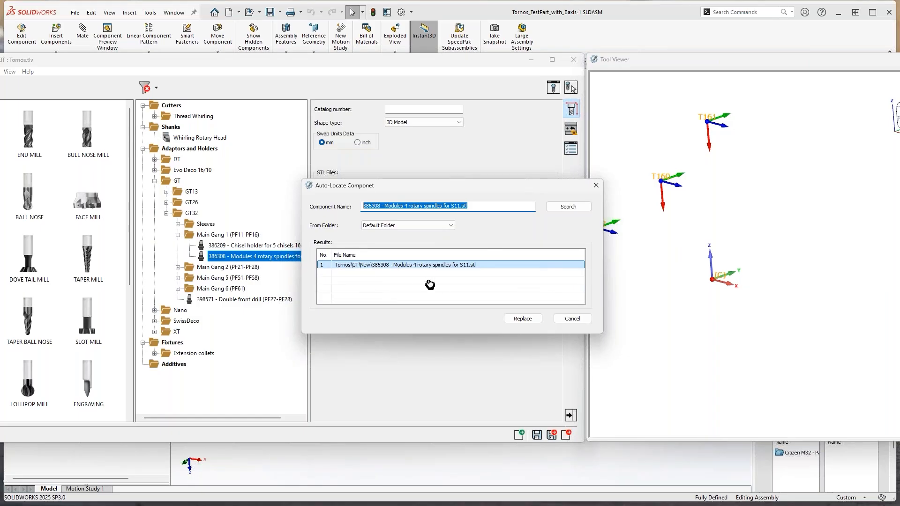
left_click(460, 207)
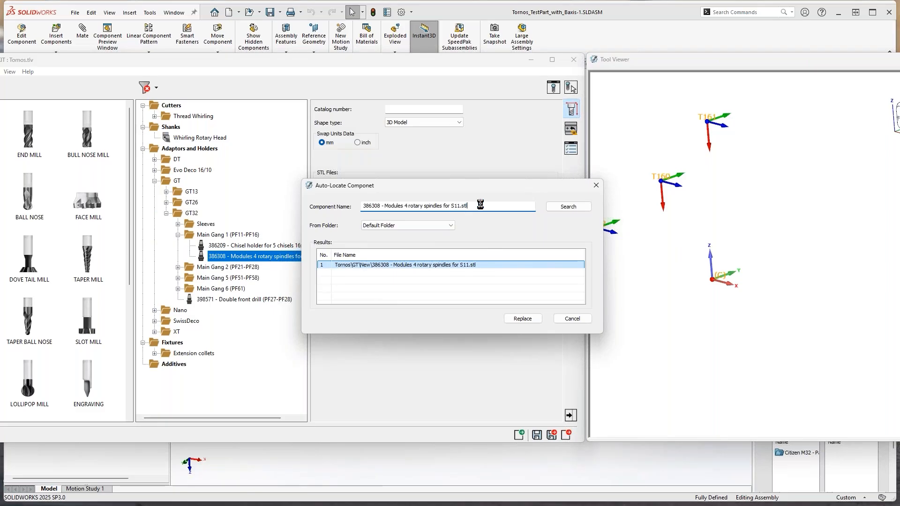
left_click_drag(480, 204, 383, 214)
key("BackSpace")
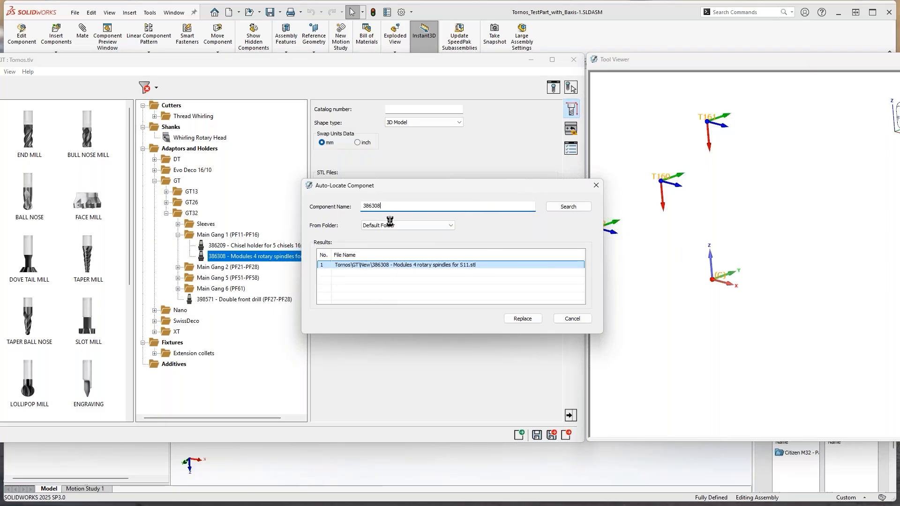
left_click(568, 209)
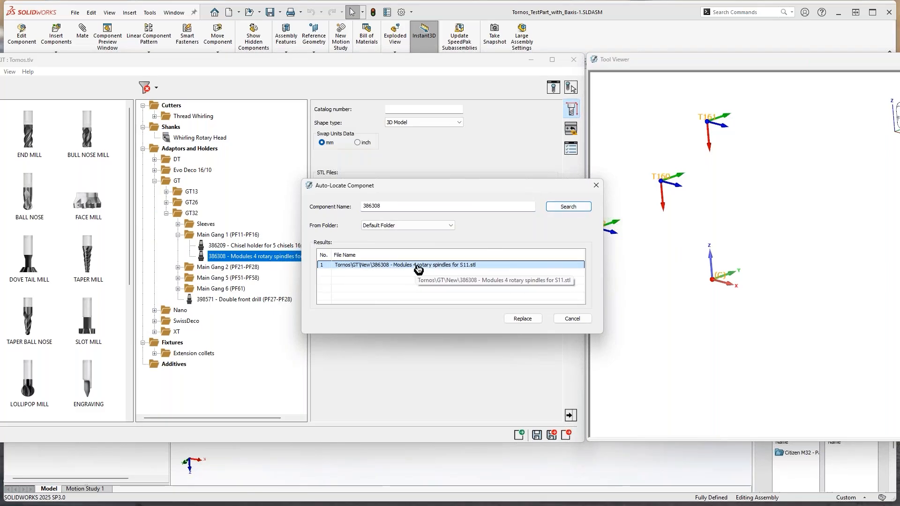
left_click(399, 207)
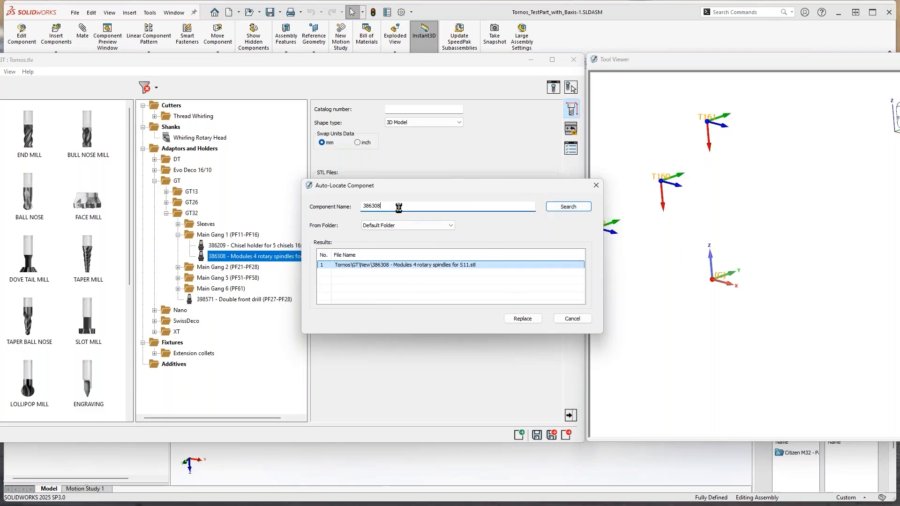
left_click(523, 320)
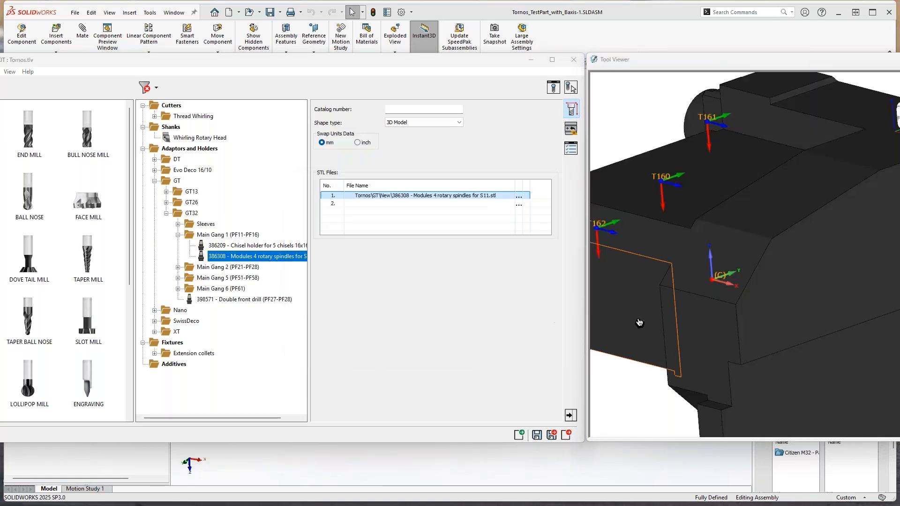
middle_click_drag(819, 291, 662, 226)
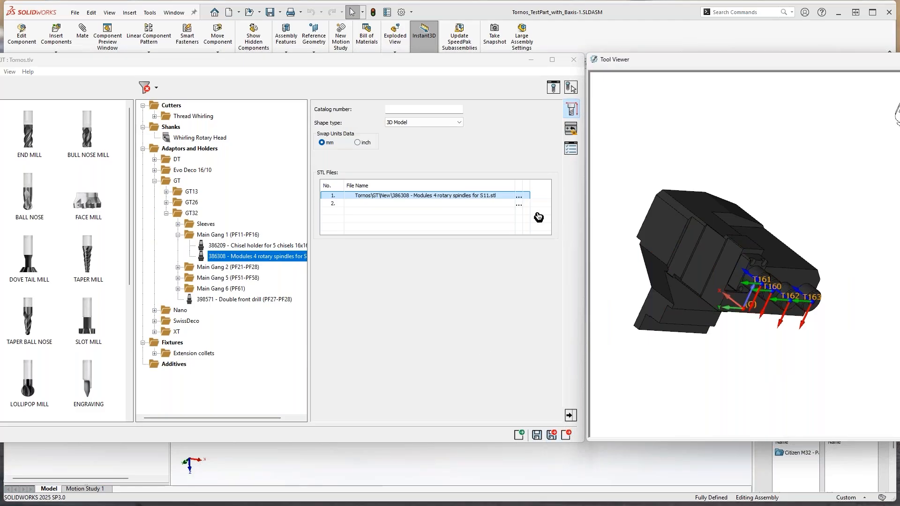
Open the 386308 module's STL file in the Facet Model Editor, examine the model from its spindle side, and close the editor
right_click(510, 199)
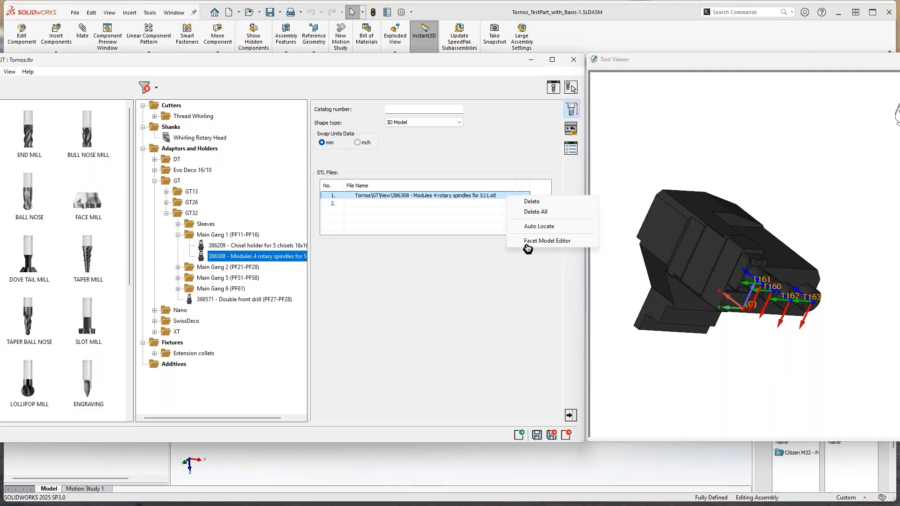
left_click(510, 312)
left_click_drag(313, 65, 514, 99)
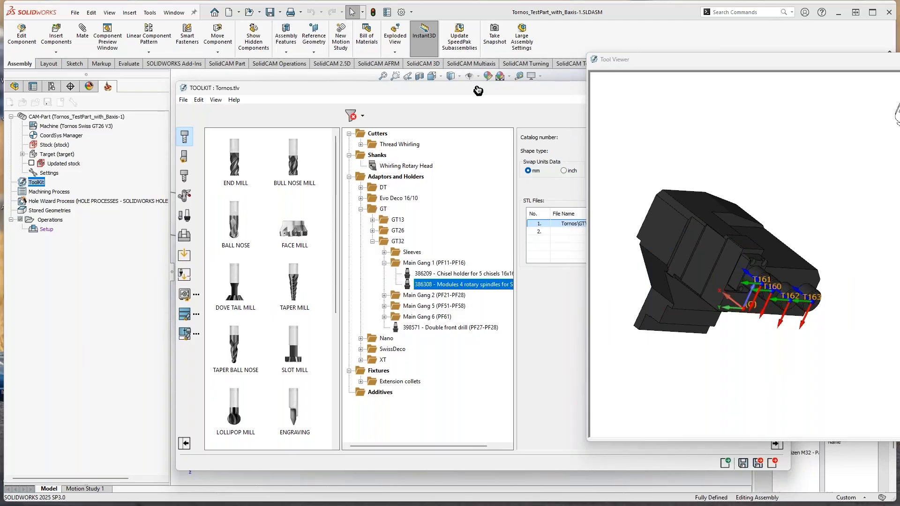
left_click_drag(478, 90, 313, 69)
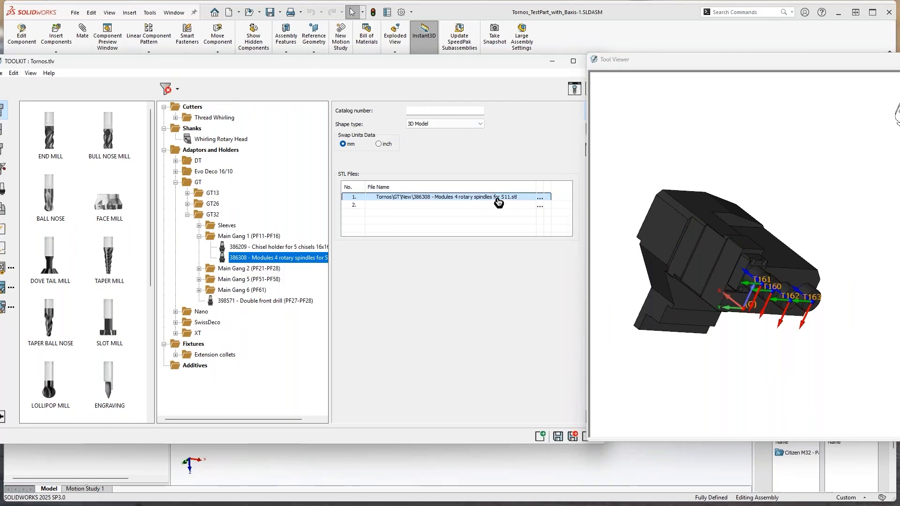
right_click(536, 199)
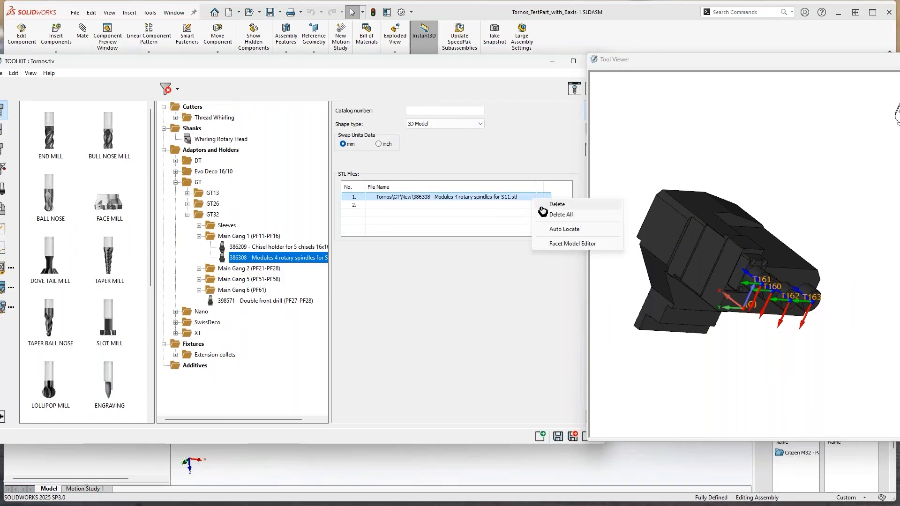
left_click(572, 243)
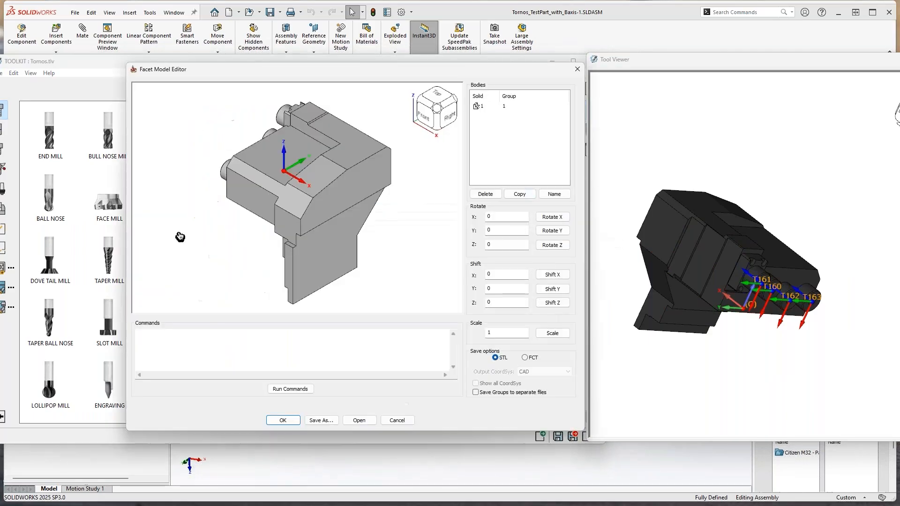
left_click_drag(180, 237, 430, 248)
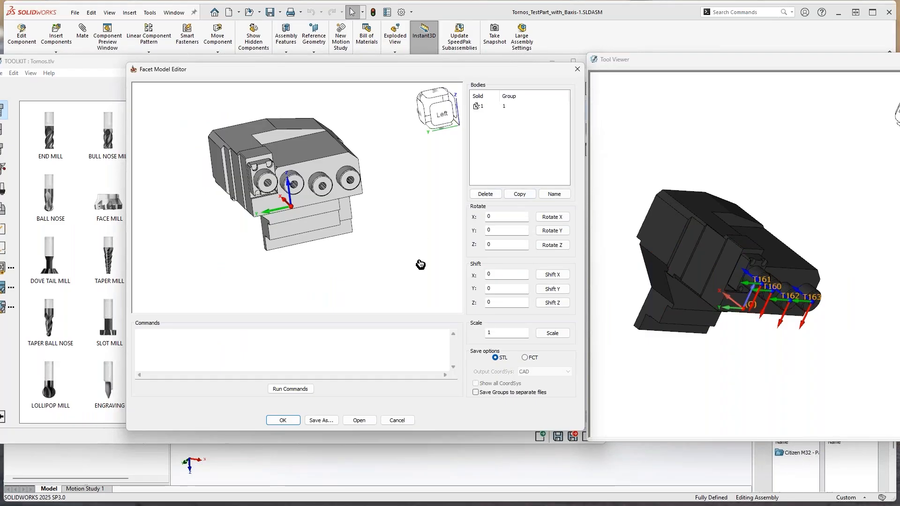
left_click(577, 69)
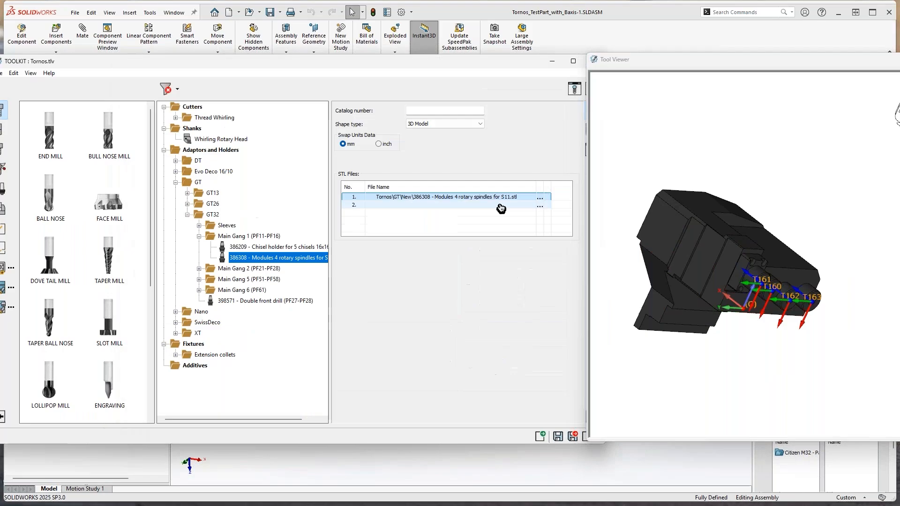
left_click_drag(209, 65, 225, 67)
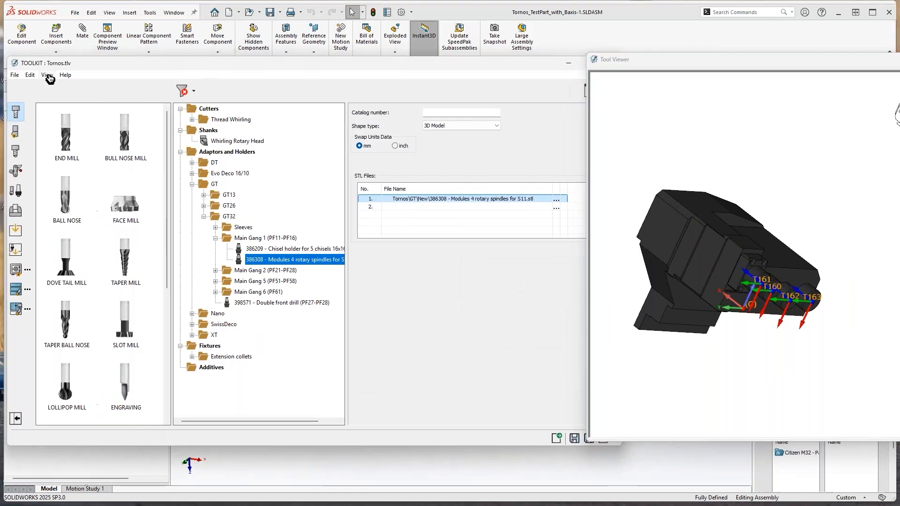
left_click(47, 76)
mouse_move(31, 77)
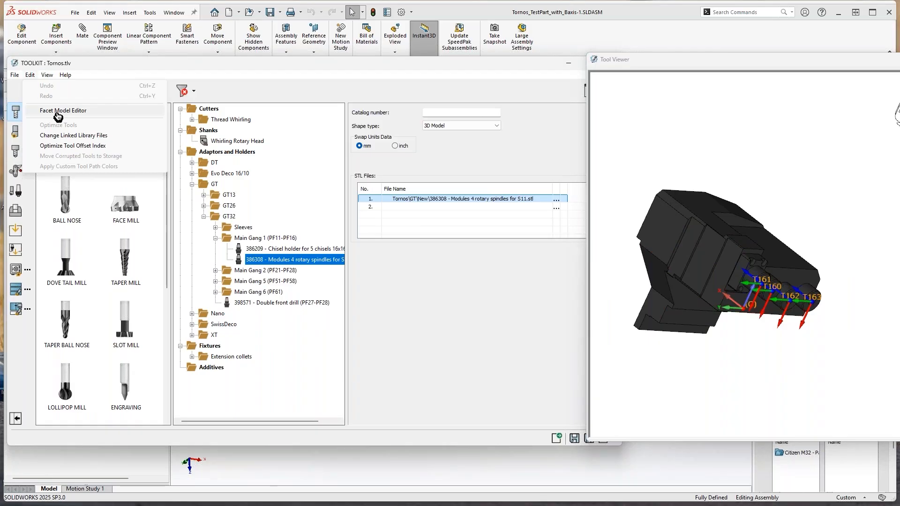
left_click(447, 281)
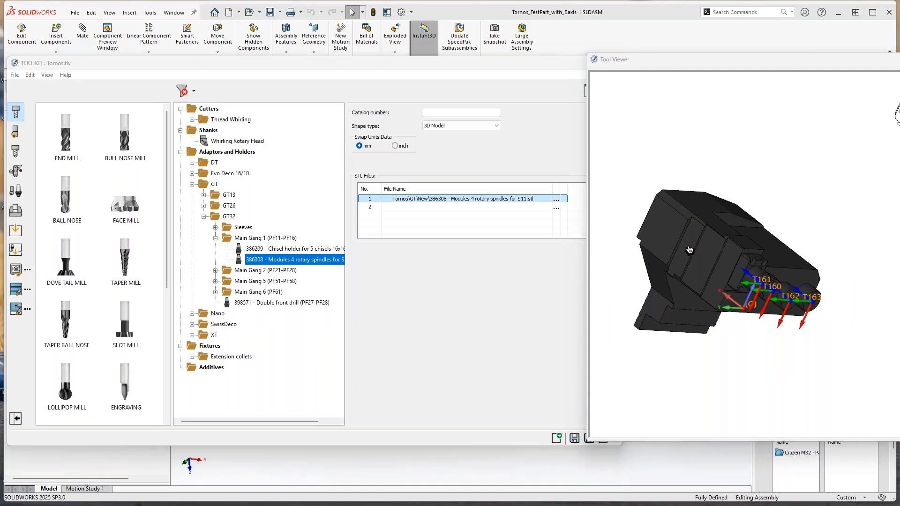
Close the Tool Viewer and exit the Tornos.tlv library without saving the changes
left_click_drag(763, 65, 612, 74)
left_click(797, 71)
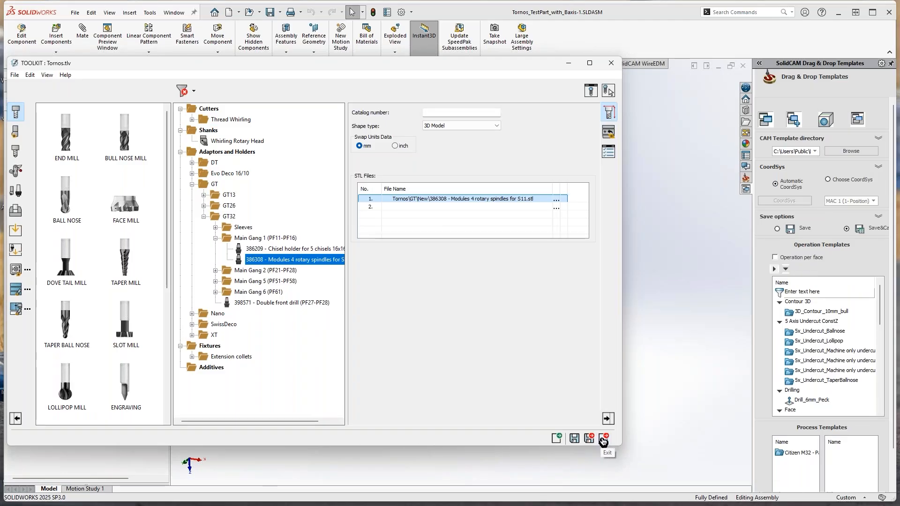
left_click(604, 440)
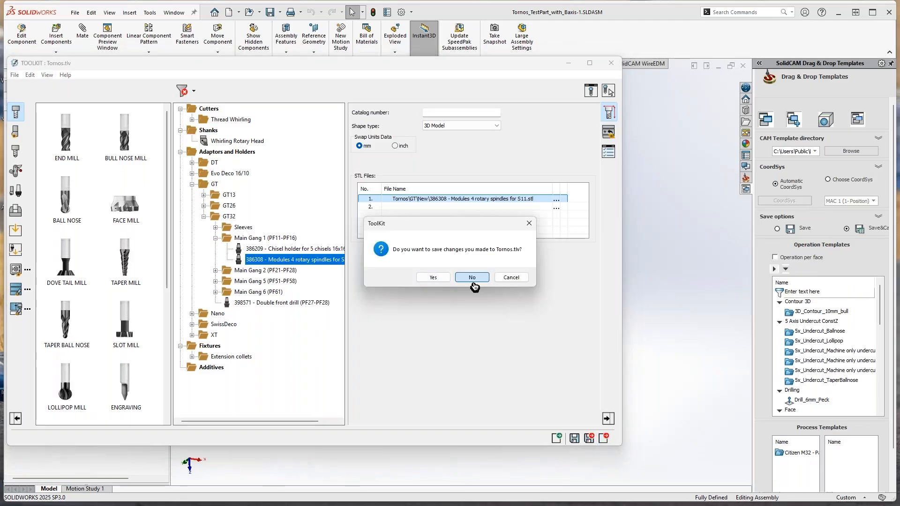
left_click(472, 283)
Open the recent part 1.SLDPRT and examine its holder, shank, extension and cutter coordinate systems
left_click(75, 12)
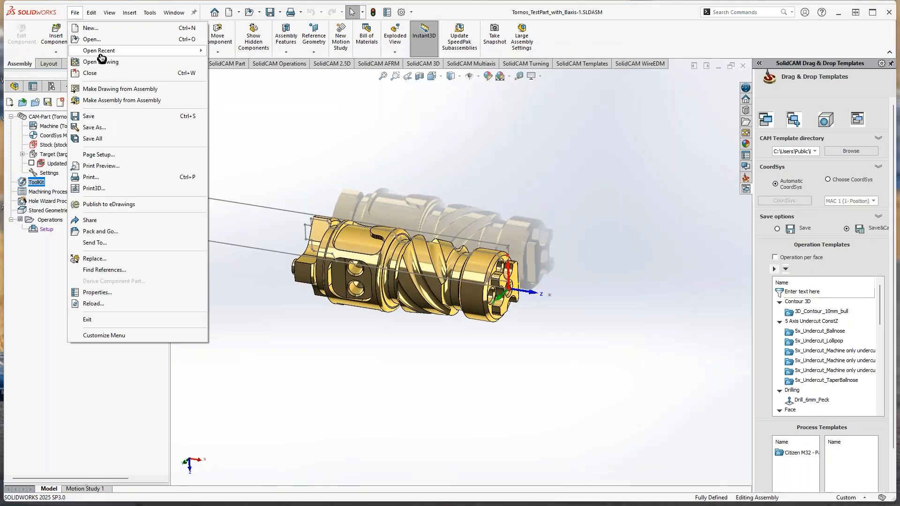
mouse_move(102, 50)
left_click(228, 64)
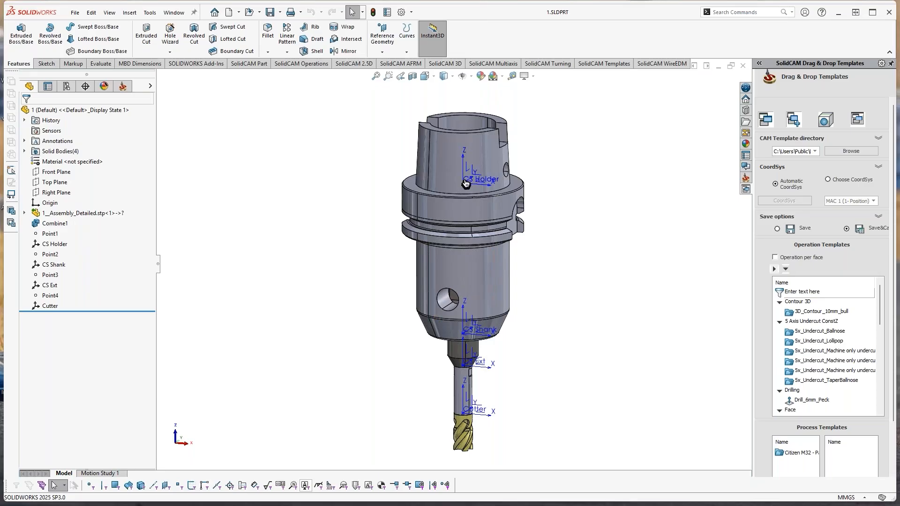
middle_click_drag(547, 378, 526, 297, "ctrl")
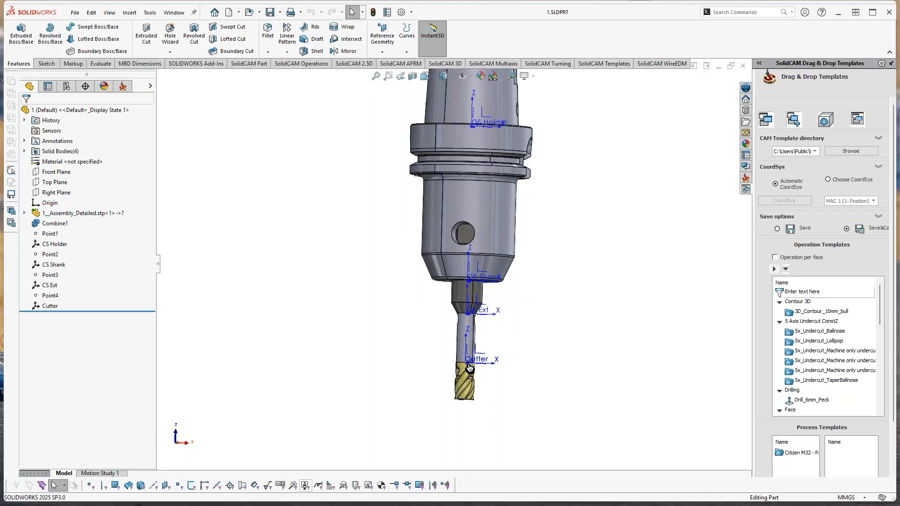
middle_click_drag(506, 357, 516, 329)
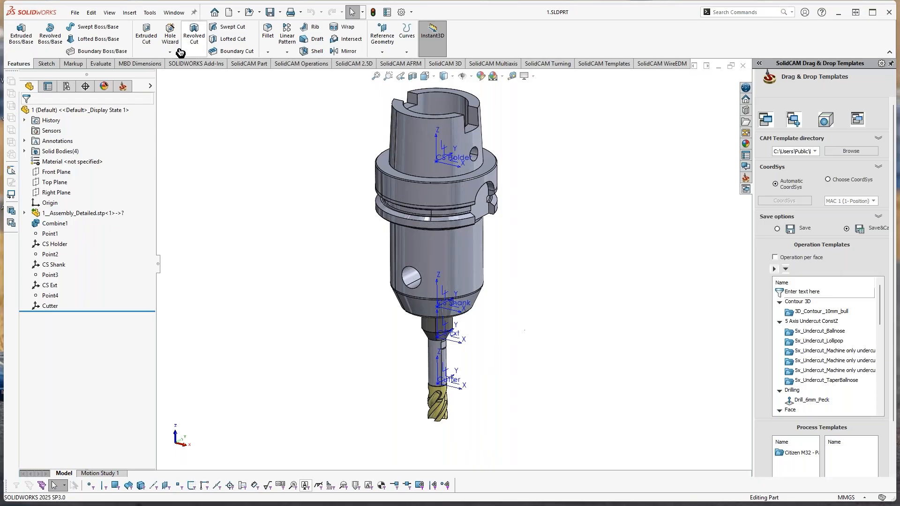
Switch to Tornos_TestPart_with_Baxis-1.SLDASM, open its toolkit, and close the Machine Preview
left_click(173, 12)
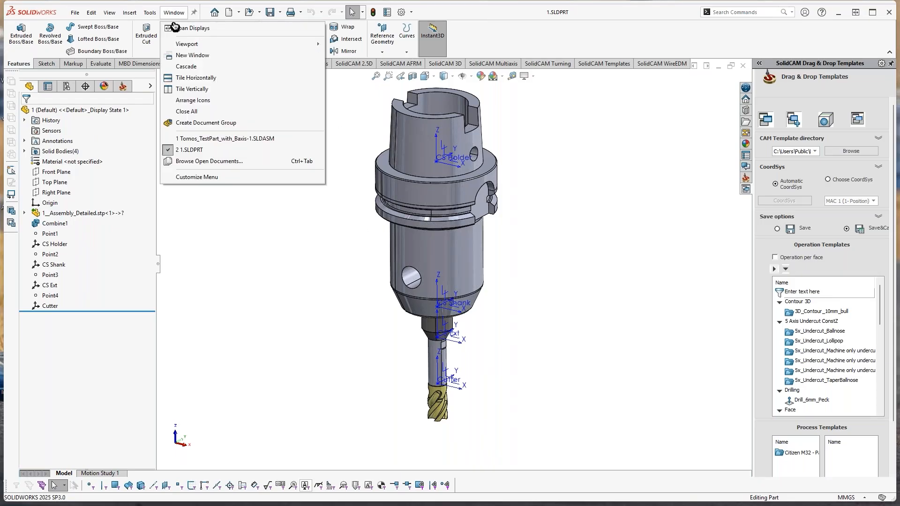
left_click(219, 140)
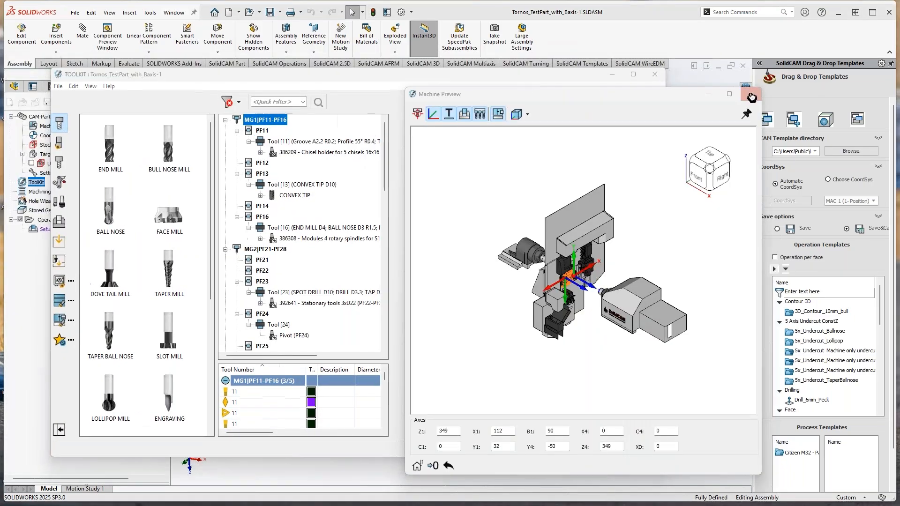
left_click(752, 97)
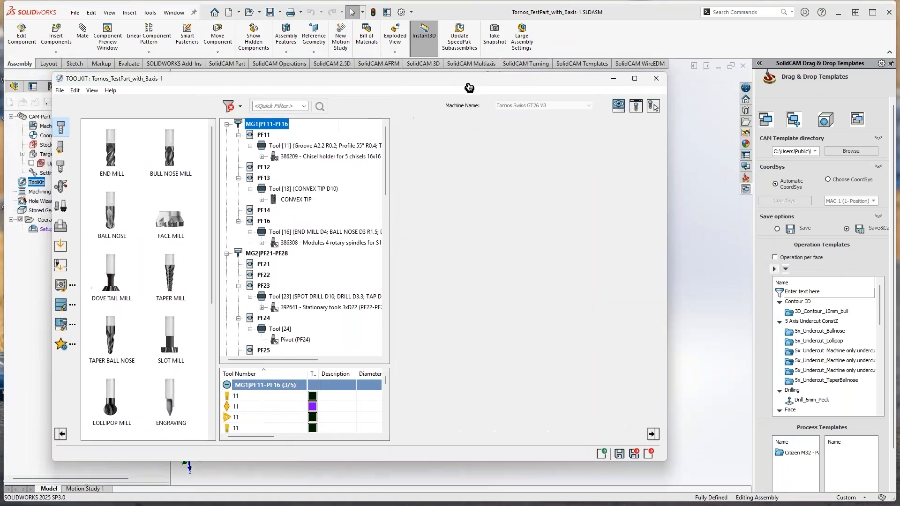
Make 1.SLDPRT the active document while keeping the Tornos_TestPart_with_Baxis-1 toolkit open
left_click(175, 12)
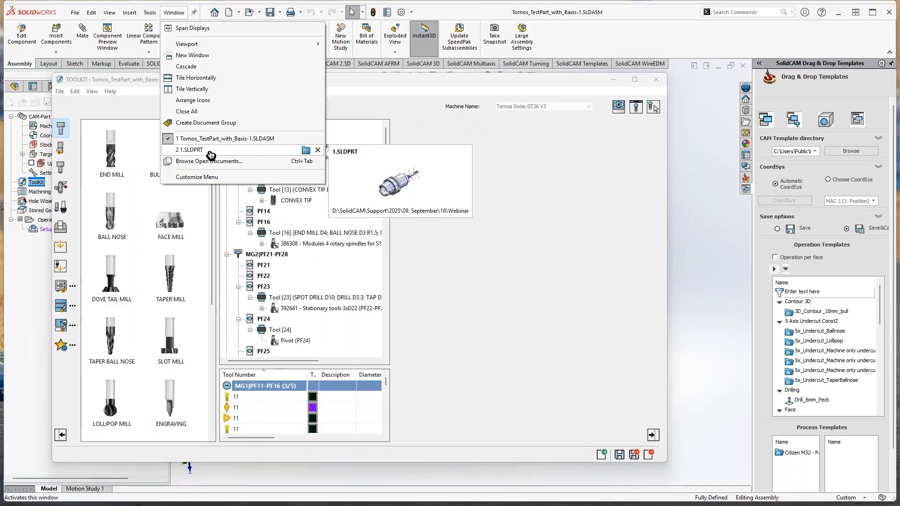
left_click(405, 213)
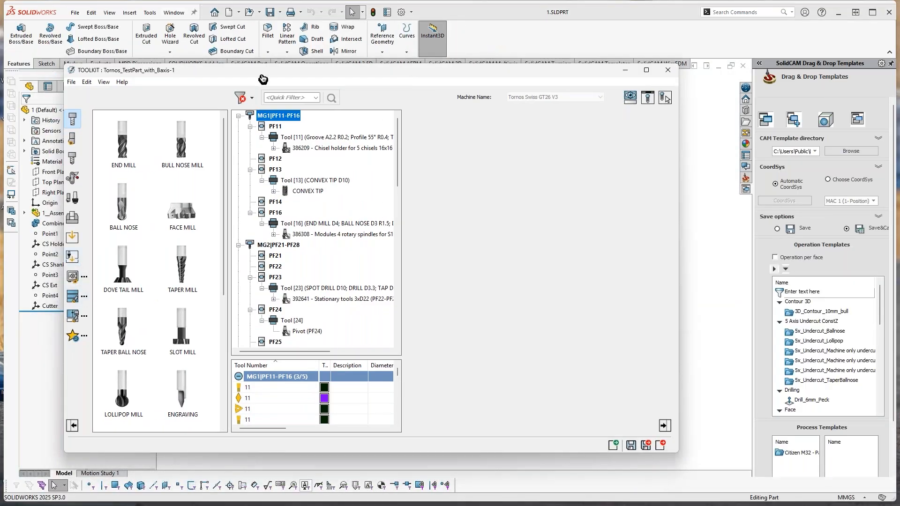
mouse_move(261, 72)
left_mouse_down()
mouse_move(376, 195)
mouse_move(262, 109)
mouse_move(261, 73)
left_mouse_up()
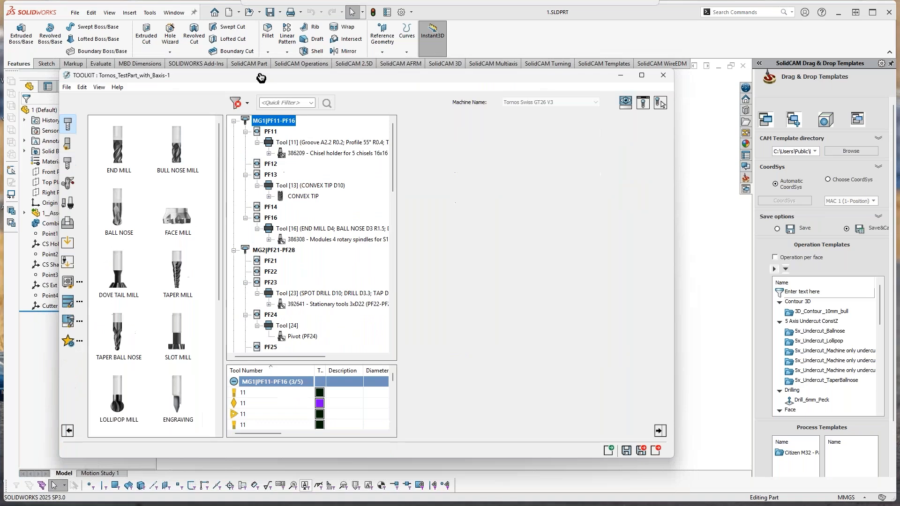
Start importing the tool assembly from CAD with CS Holder as the coordinate system input, and generate it as a milling tool
left_click(68, 259)
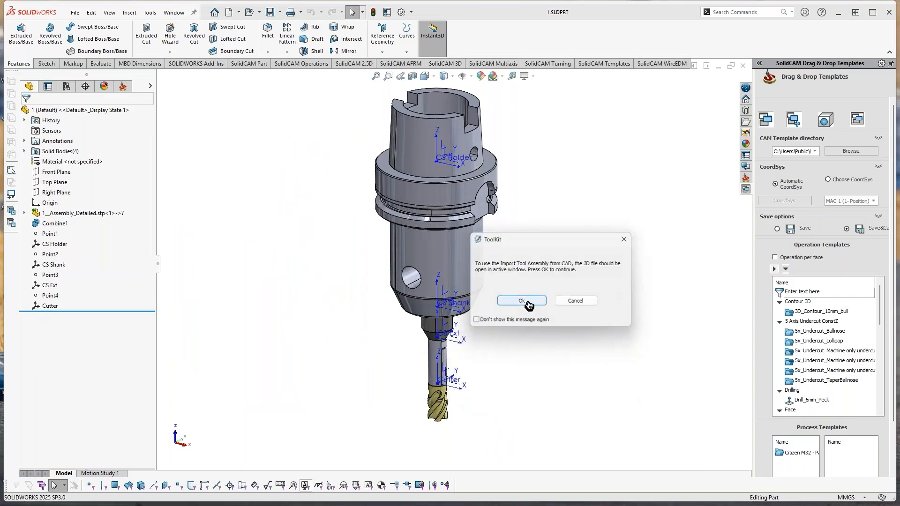
left_click(514, 350)
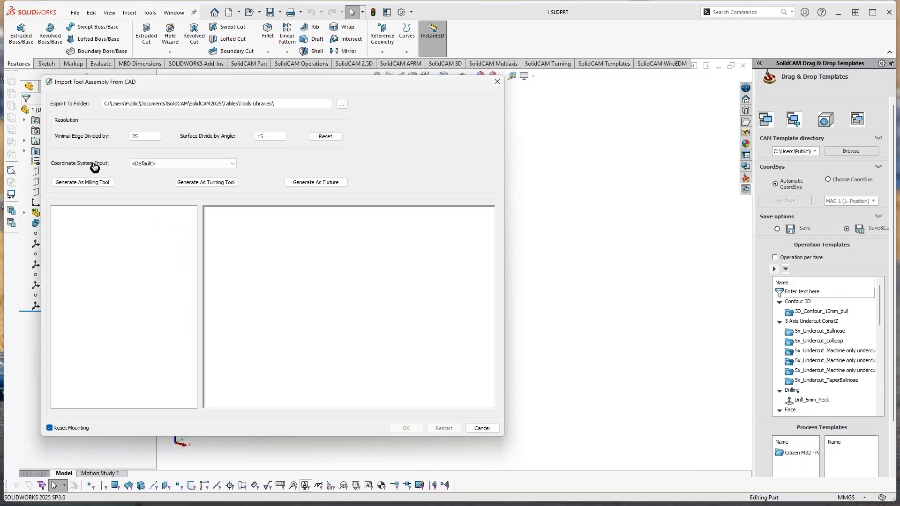
left_click(211, 164)
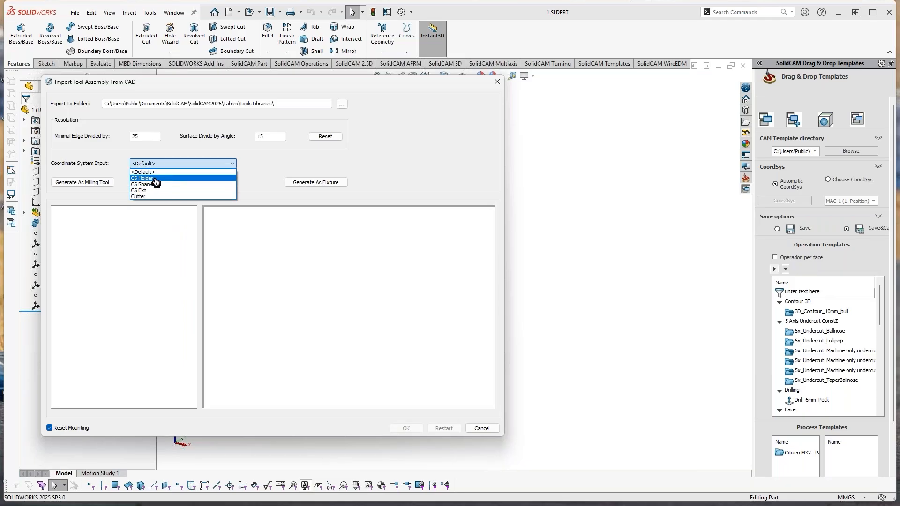
left_click(156, 179)
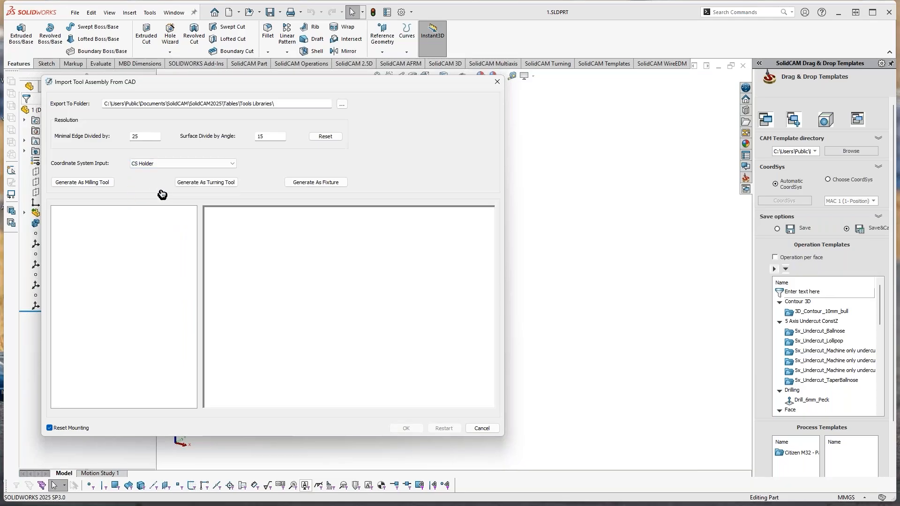
left_click(84, 183)
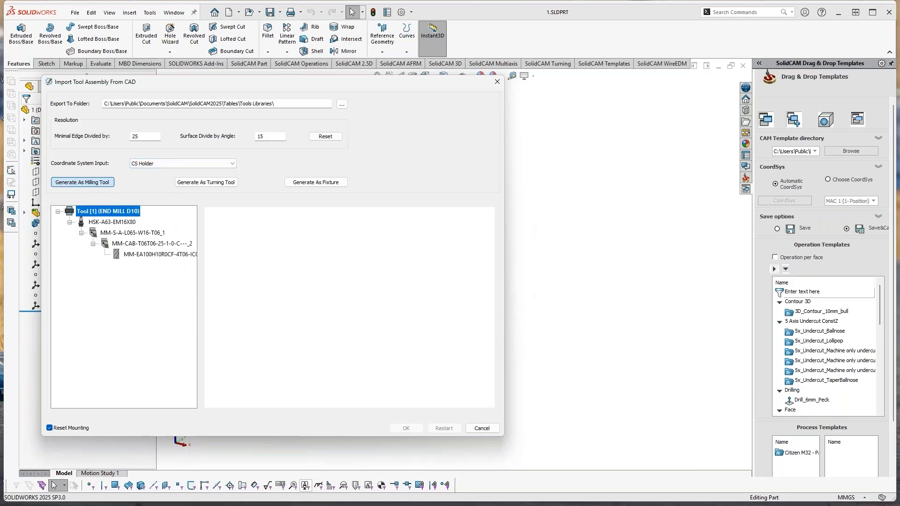
Check the generated assembly in the preview with the MM-S-A-L065-W16-T06_1 component highlighted, and accept the import
middle_click_drag(381, 291, 272, 270)
scroll(370, 294, "up", 2)
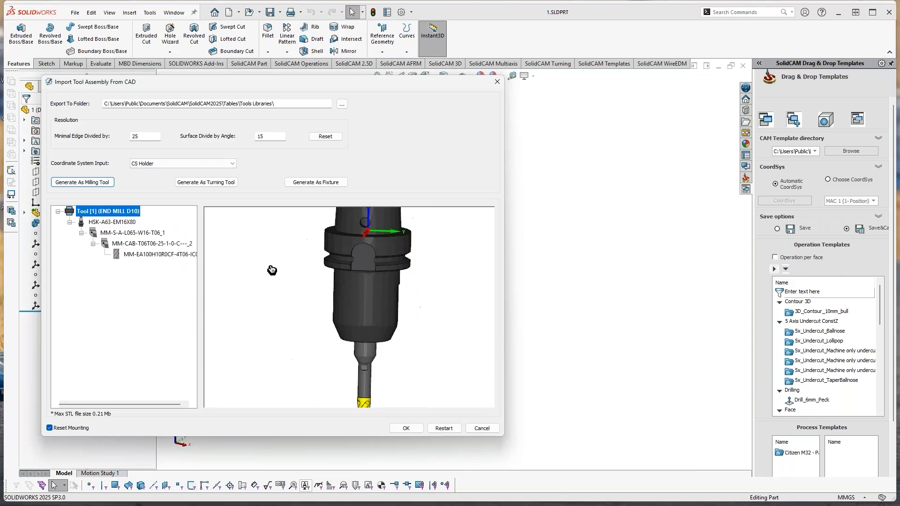
left_click(133, 233)
right_click(132, 233)
left_click(282, 242)
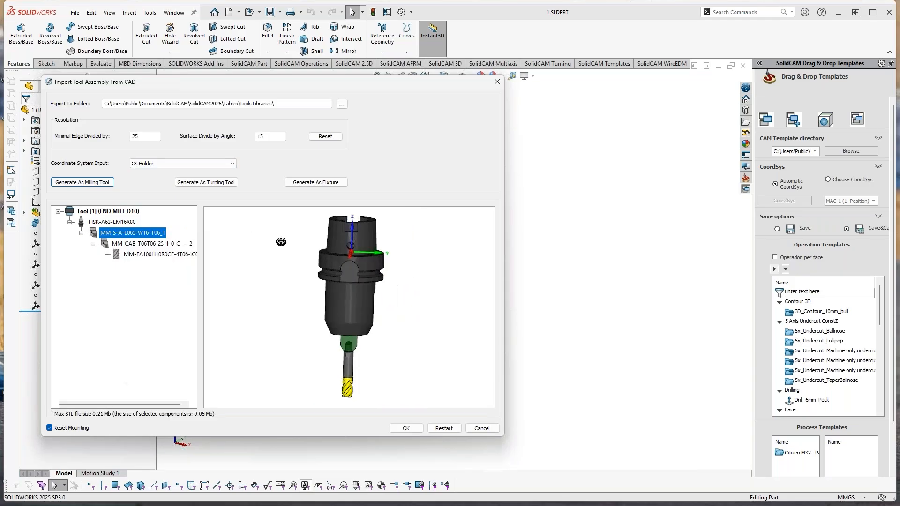
middle_click_drag(385, 326, 378, 308)
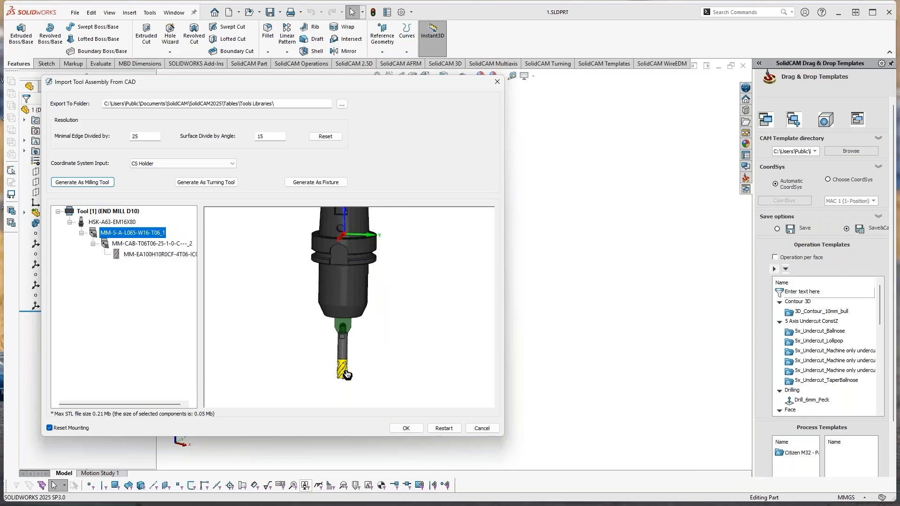
left_click(406, 429)
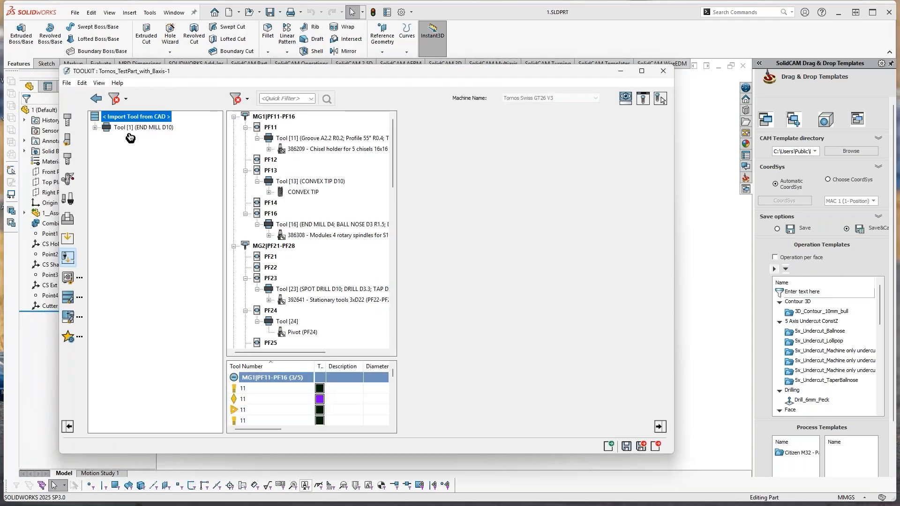
Show the Tool Viewer and place the imported END MILL D10 tool on station PF21
left_click(646, 102)
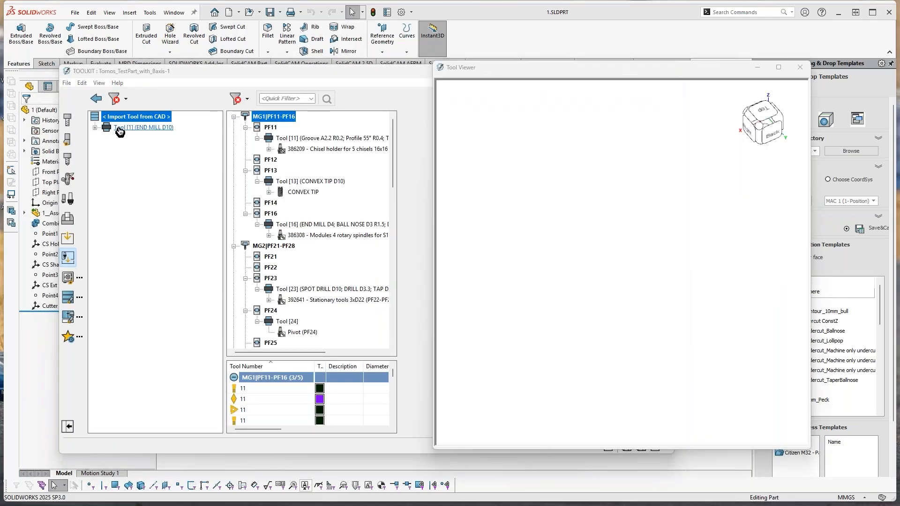
left_click_drag(120, 132, 271, 257)
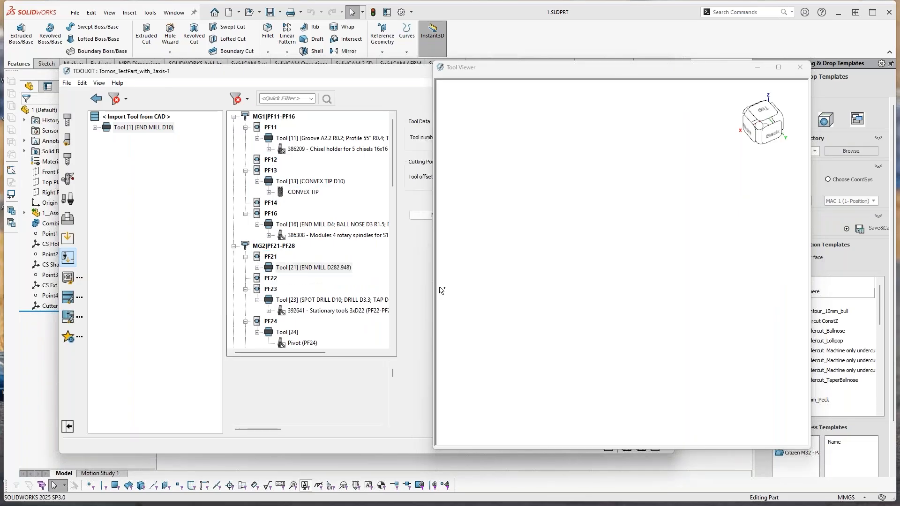
middle_click_drag(496, 310, 683, 262)
left_click_drag(598, 76, 512, 76)
Expand the PF21 tool's components and inspect the HSK-A63-EM16X80 holder's STL file and mounting point
left_click(192, 266)
left_click(204, 278)
left_click(217, 288)
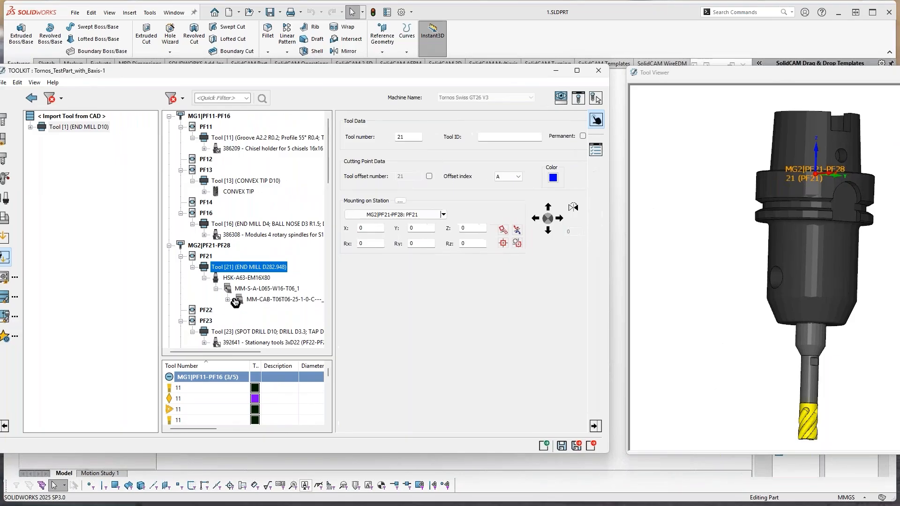
left_click(228, 300)
left_click(246, 277)
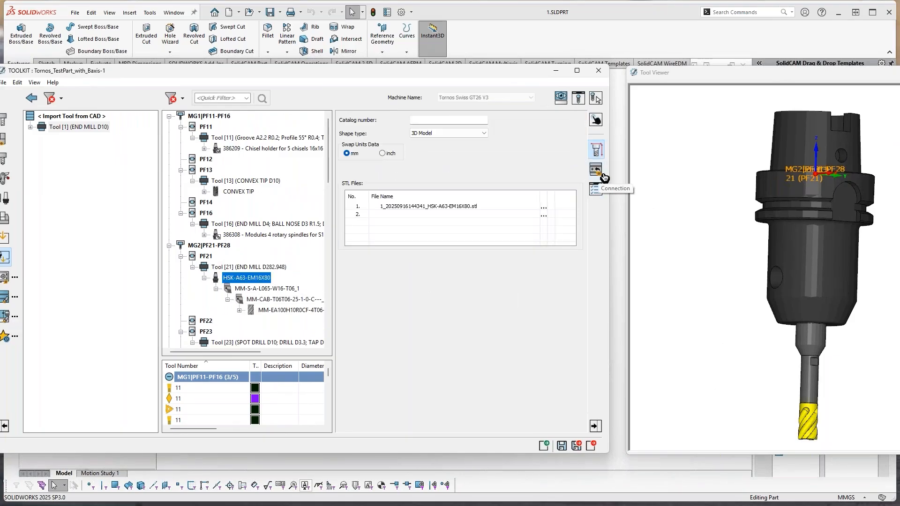
middle_click_drag(858, 239, 813, 201)
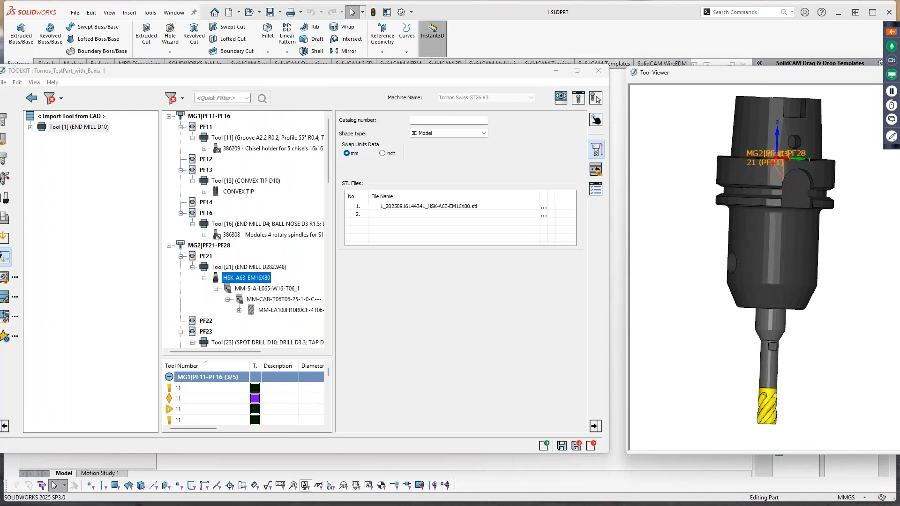
left_click_drag(749, 188, 723, 219)
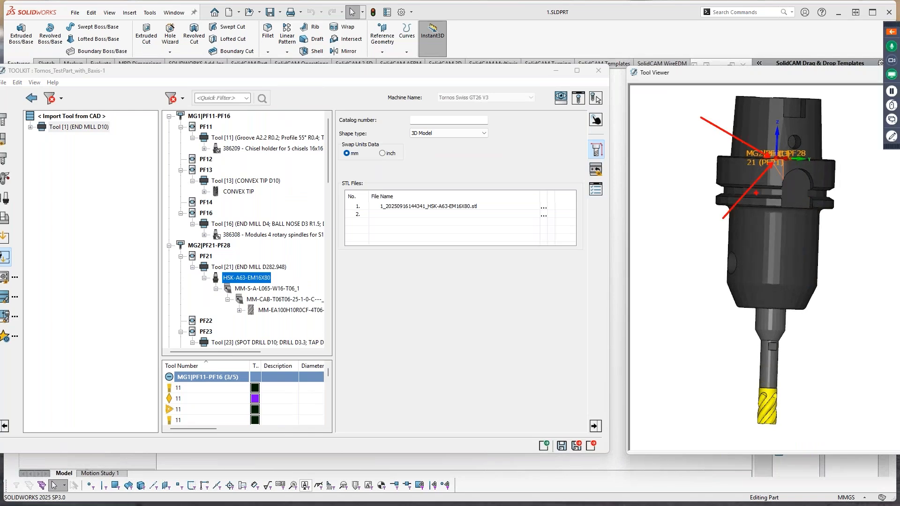
Review the connection data of the HSK-A63-EM16X80 holder and its MM-S-A-L065-W16-T06_1 and MM-CAB-T06T06 extensions
left_click(596, 169)
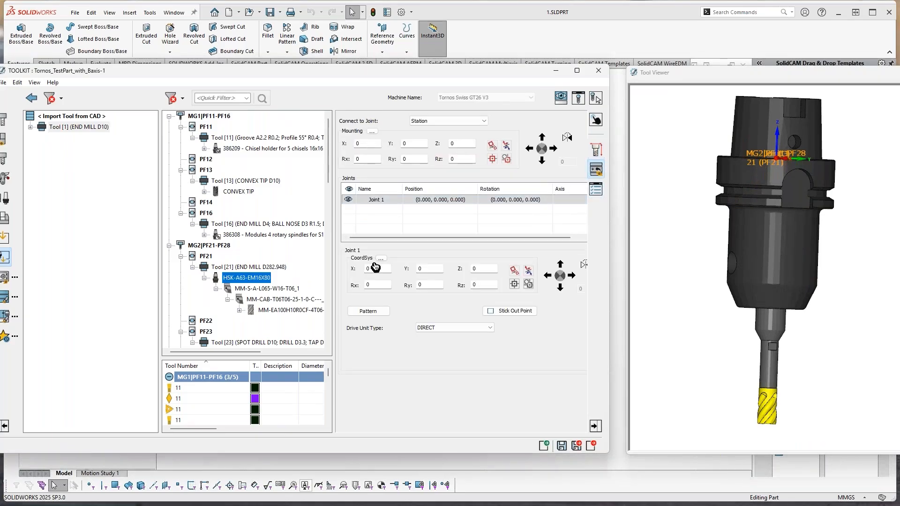
left_click(265, 289)
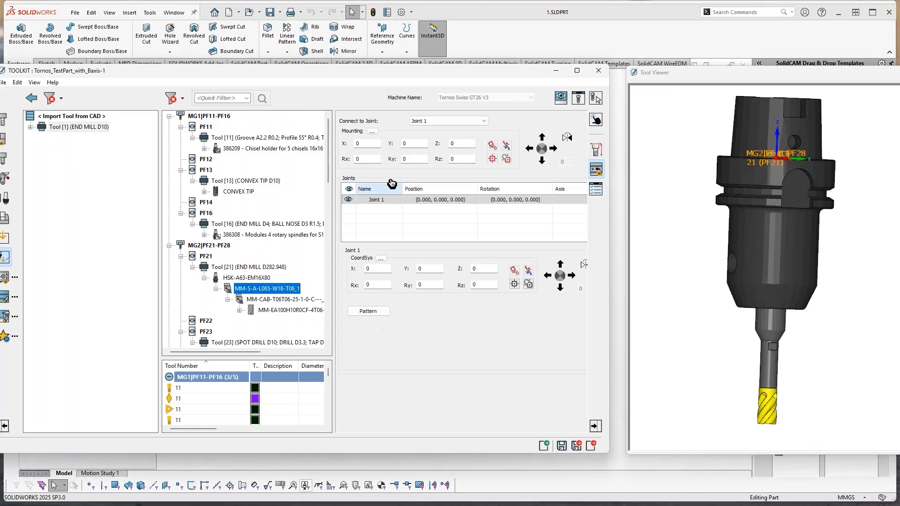
left_click(261, 300)
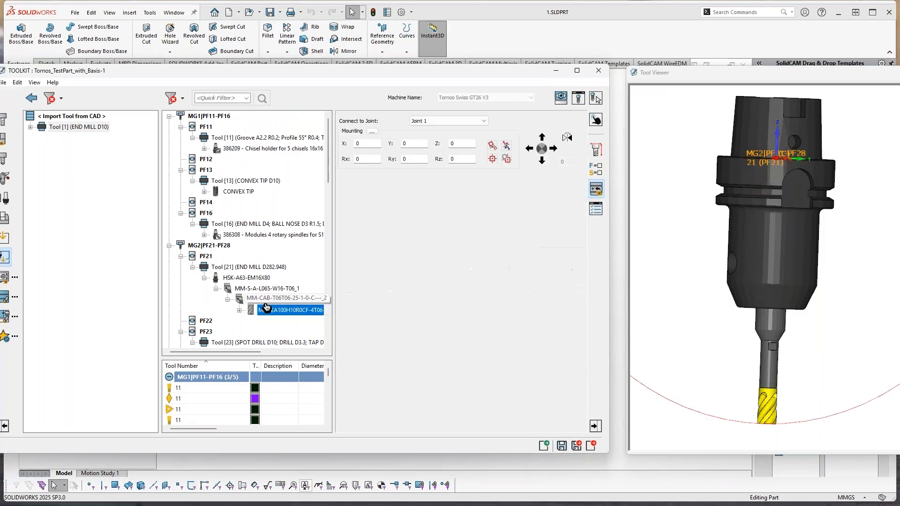
left_click(266, 300)
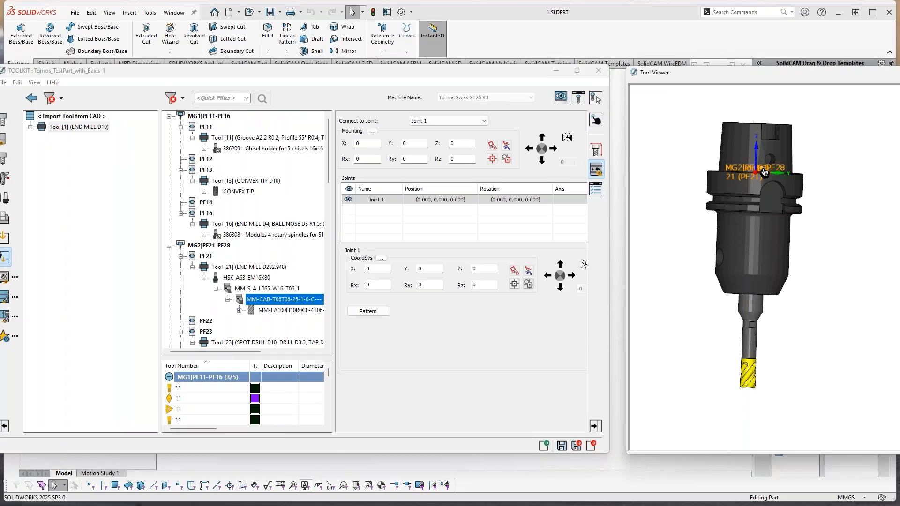
Leave the imported tool list and start another CAD tool assembly import, generating a milling tool with the CS Holder coordinate system
left_click_drag(471, 74, 490, 77)
left_click_drag(214, 80, 215, 84)
left_click(52, 104)
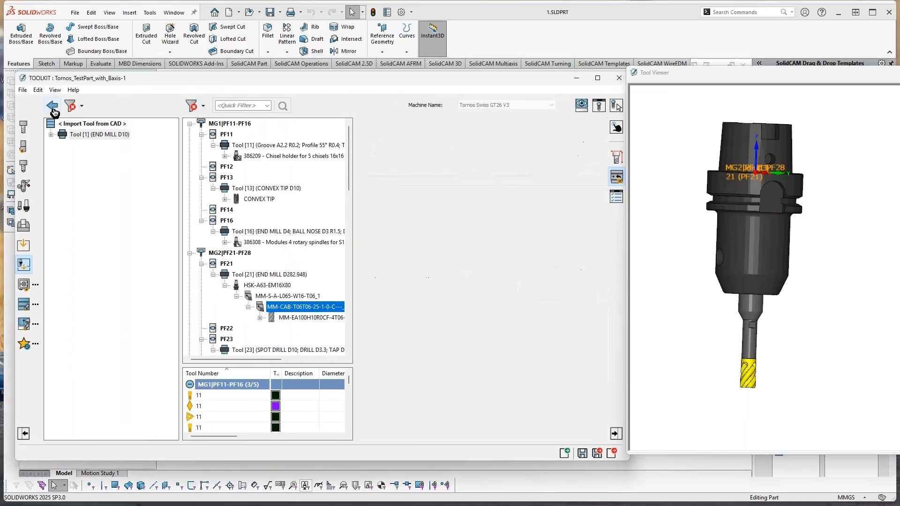
left_click(24, 281)
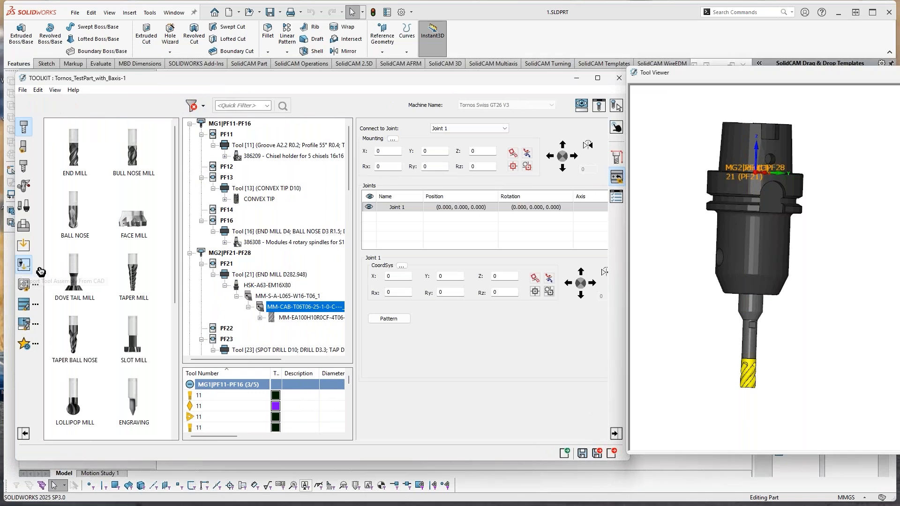
left_click(414, 279)
left_click(159, 164)
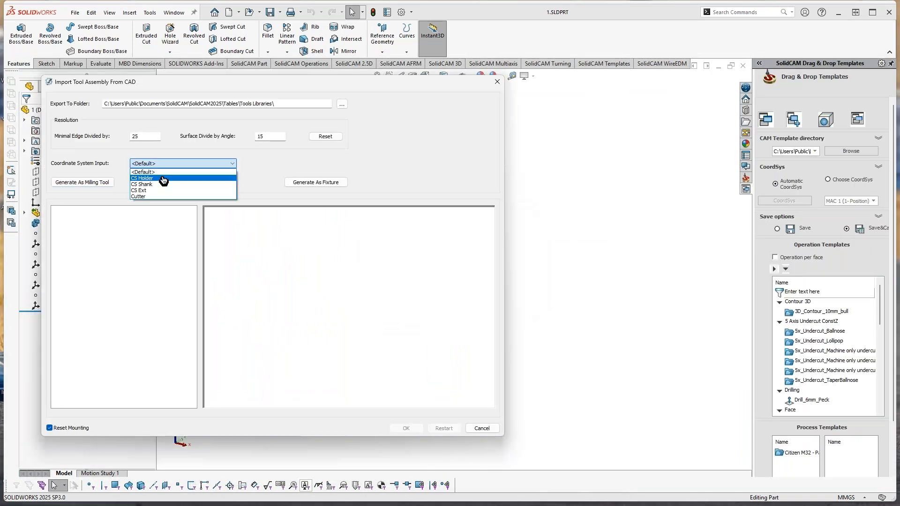
left_click(221, 178)
left_click(107, 186)
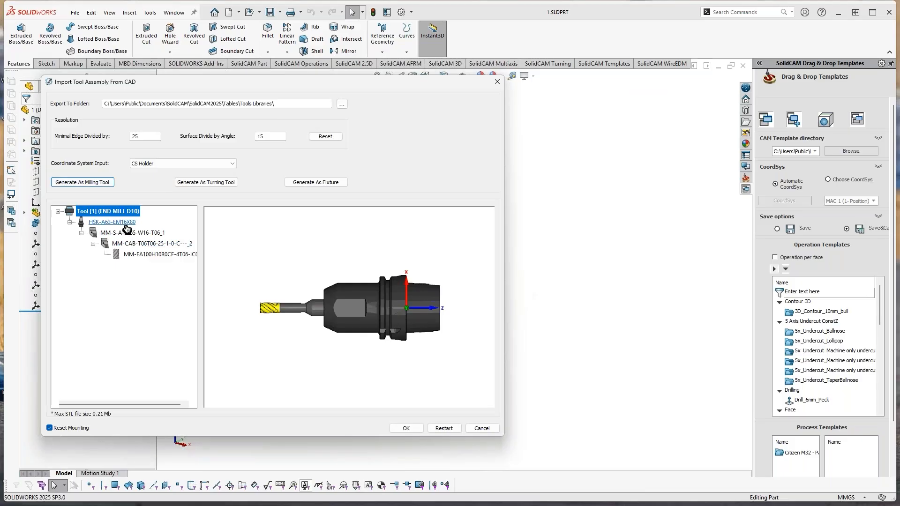
Check the STL file sizes of the HSK-A63-EM16X80 holder and the MM-S-A-L065-W16-T06_1 extension in the import preview
left_click(126, 229)
left_click_drag(400, 350, 173, 400)
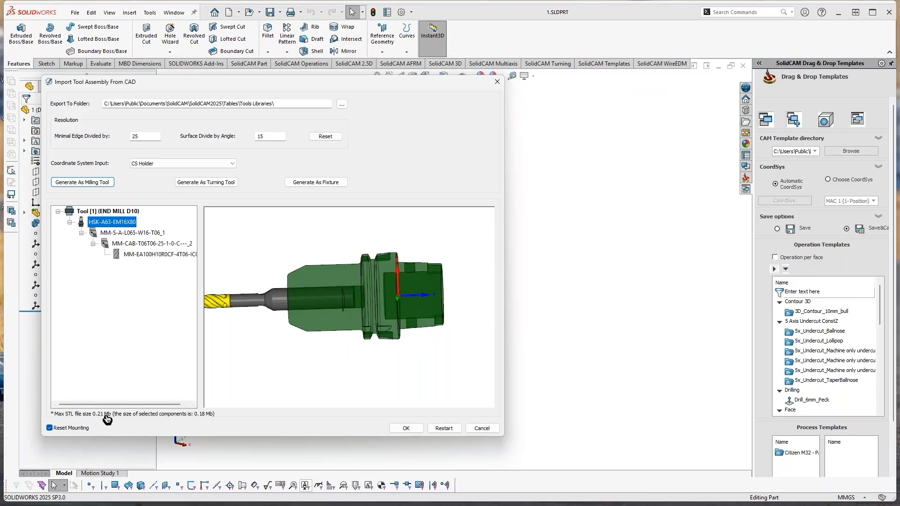
left_click(124, 233)
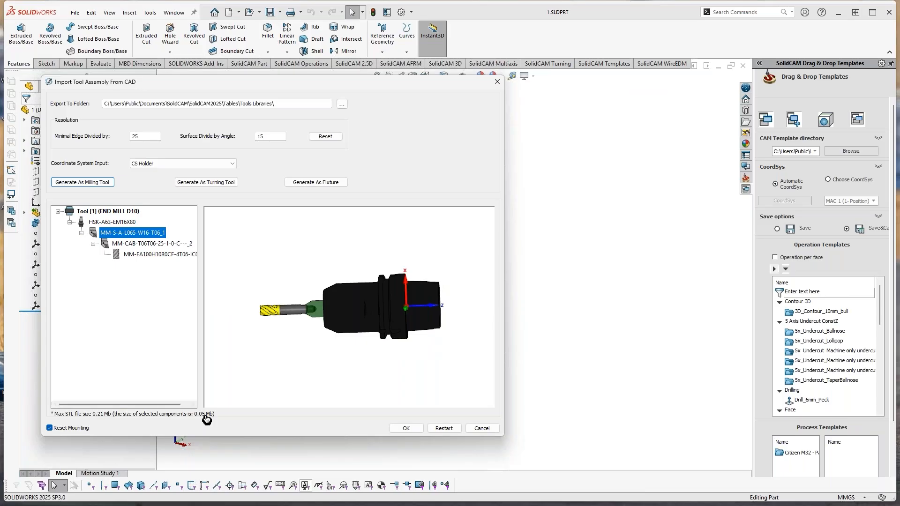
left_click(309, 315)
Change the HSK-A63-EM16X80 holder's resolution to a coarser setting to reduce its STL file size
right_click(113, 224)
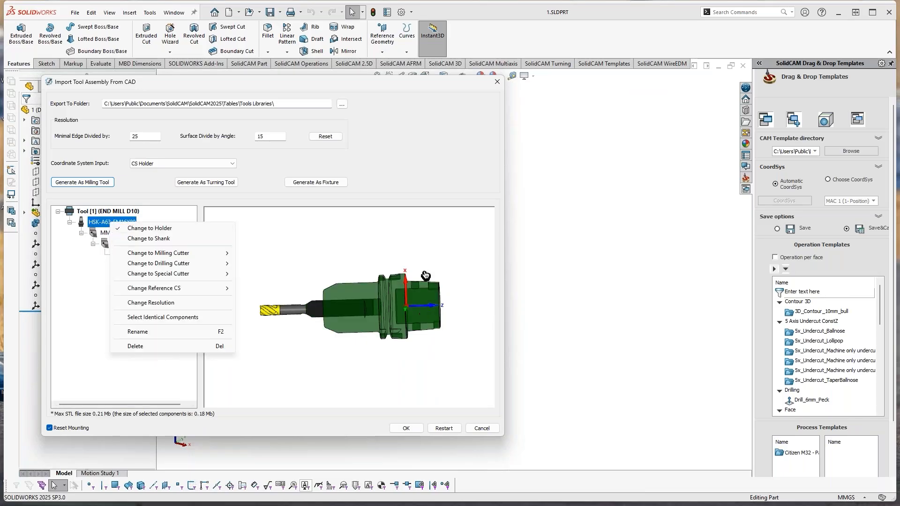
left_click(184, 303)
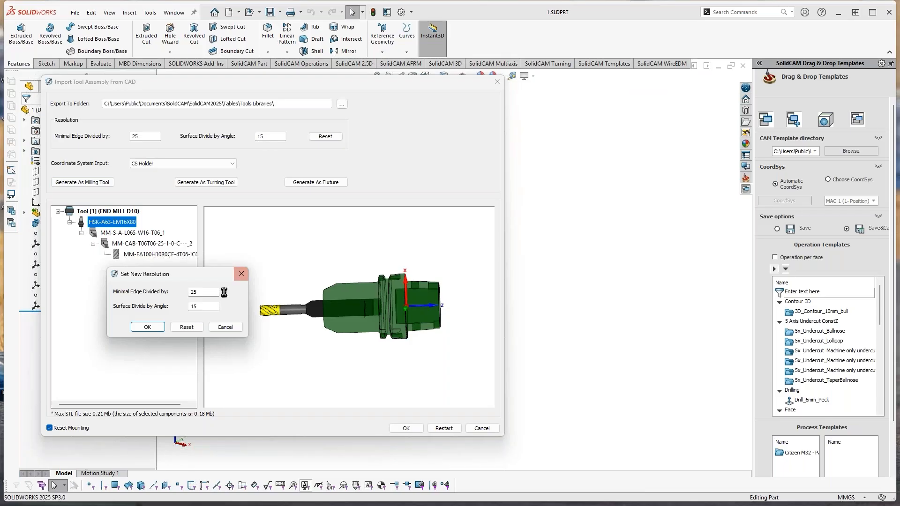
type("3")
left_click_drag(199, 292, 175, 311)
type("02")
left_click(149, 328)
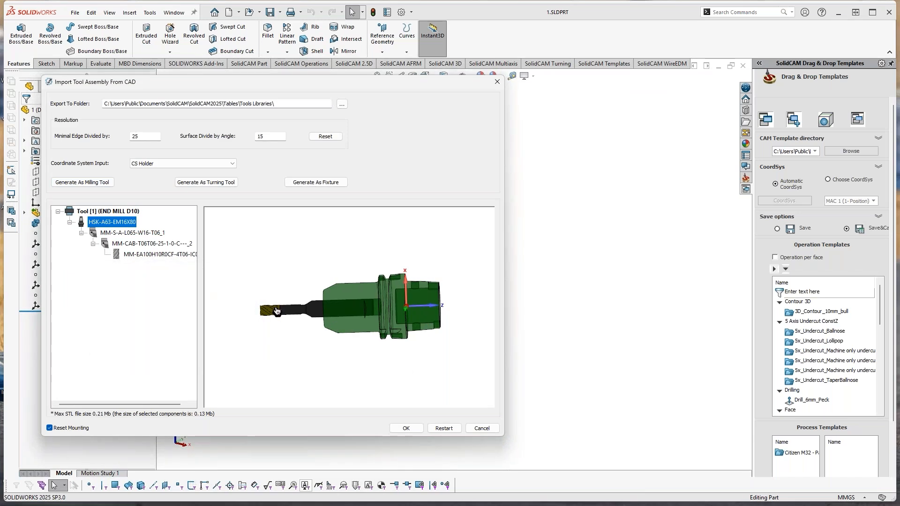
Refine the resolution of the MM-EA100H10R0CF-4T06-IC08_3 cutter, dividing the minimal edge by 15
left_click(140, 254)
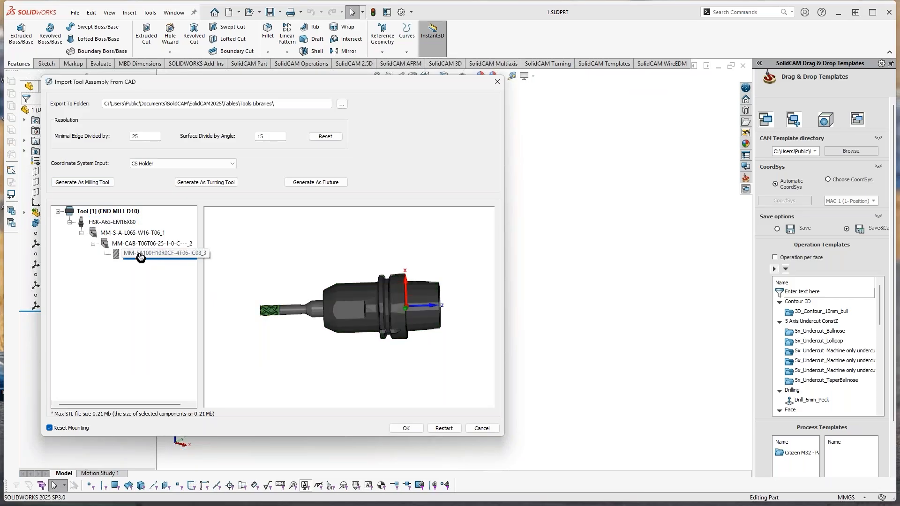
right_click(141, 255)
left_click(181, 334)
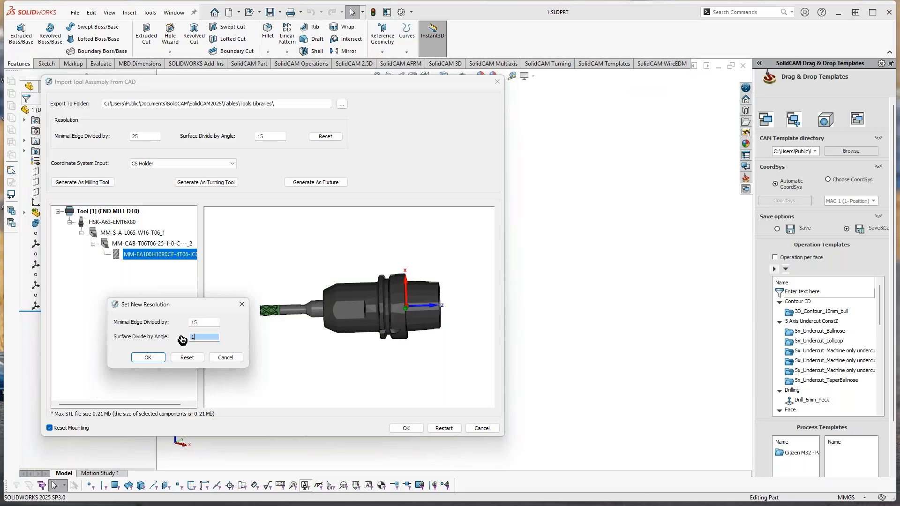
left_click(149, 357)
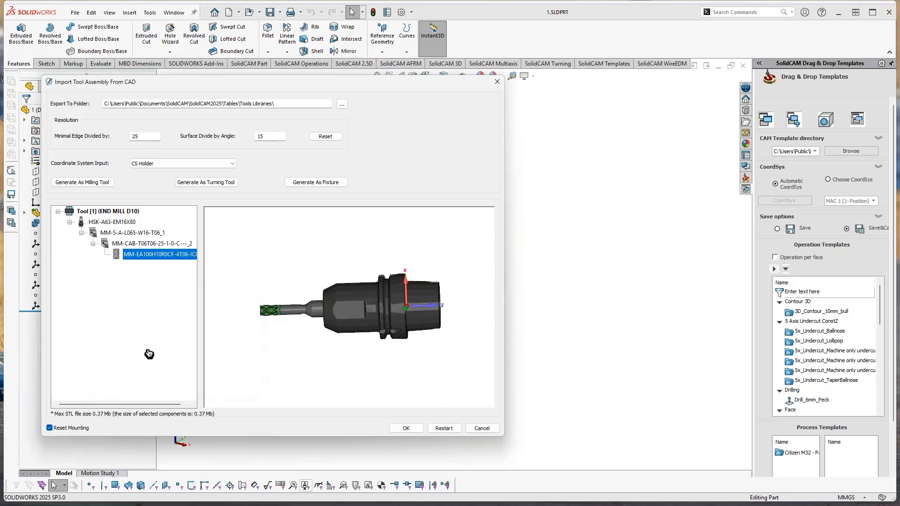
Assign CS Holder as the HSK-A63-EM16X80 holder's reference coordinate system and CS Shank as that of MM-S-A-L065-W16-T06_1
middle_click_drag(333, 281, 401, 310)
middle_click_drag(423, 267, 402, 296)
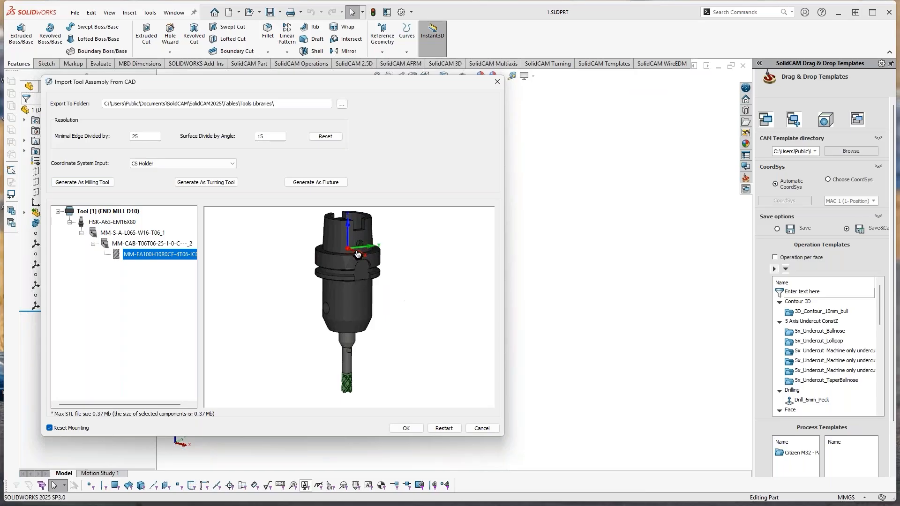
left_click(112, 223)
right_click(112, 223)
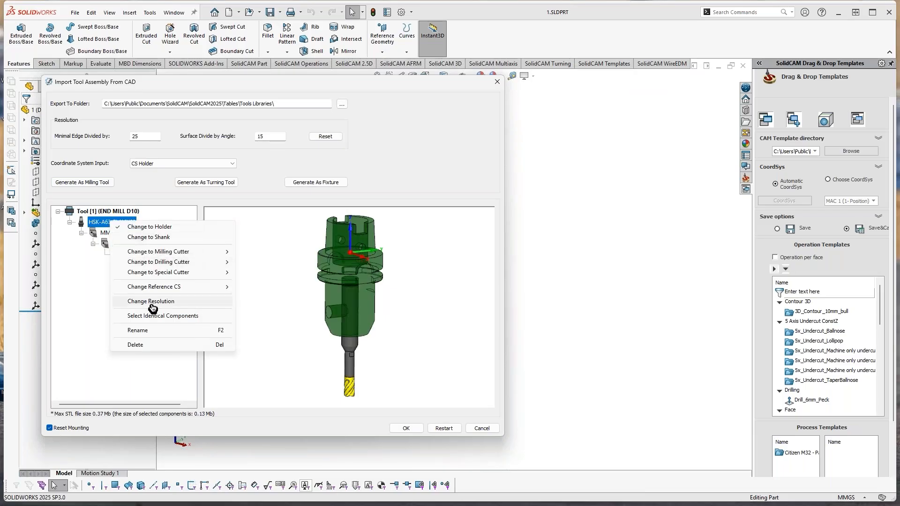
mouse_move(160, 289)
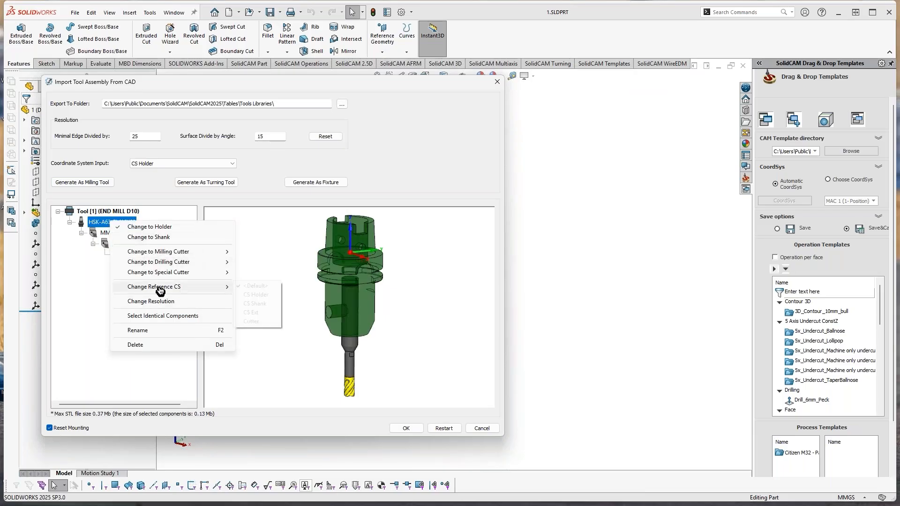
left_click(264, 296)
left_click(133, 233)
right_click(132, 233)
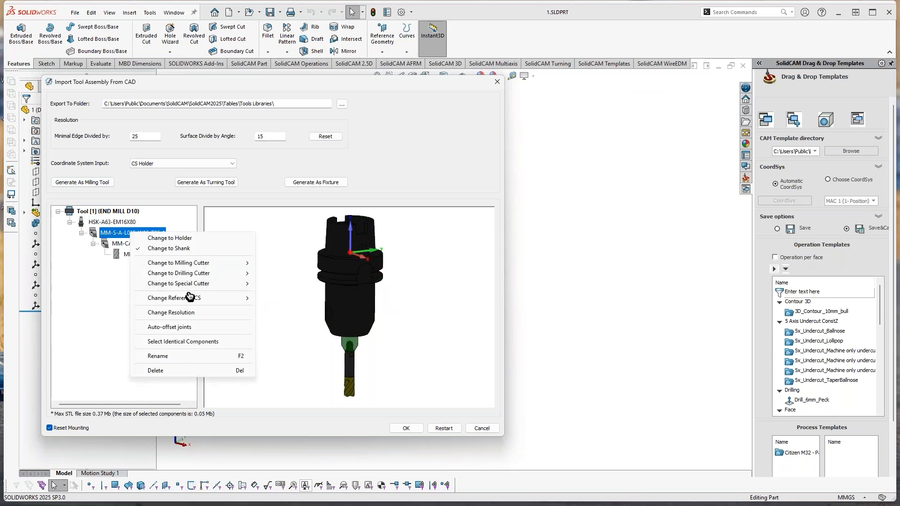
mouse_move(189, 297)
left_click(277, 314)
Assign CS Ext as the MM-CAB-T06T06 extension's reference coordinate system and Cutter as that of the MM-EA100H10R0CF cutter
left_click(144, 244)
right_click(143, 244)
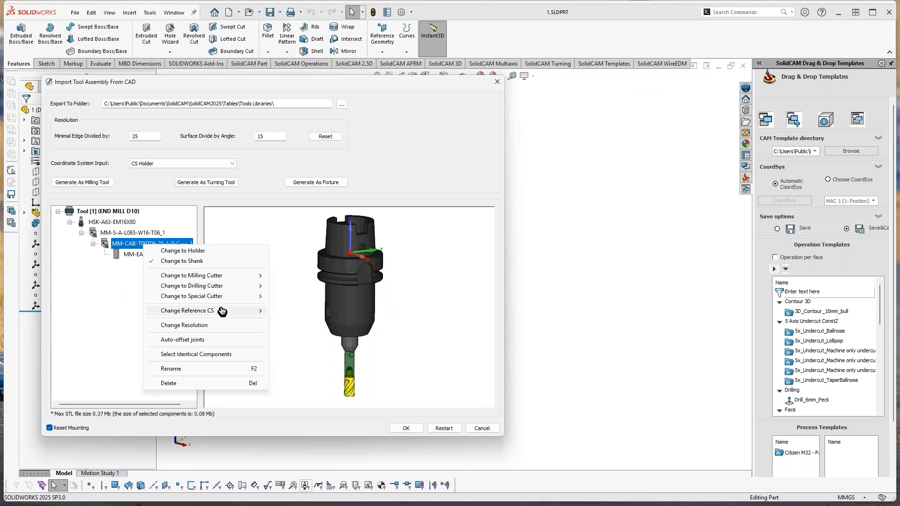
mouse_move(238, 312)
left_click(288, 337)
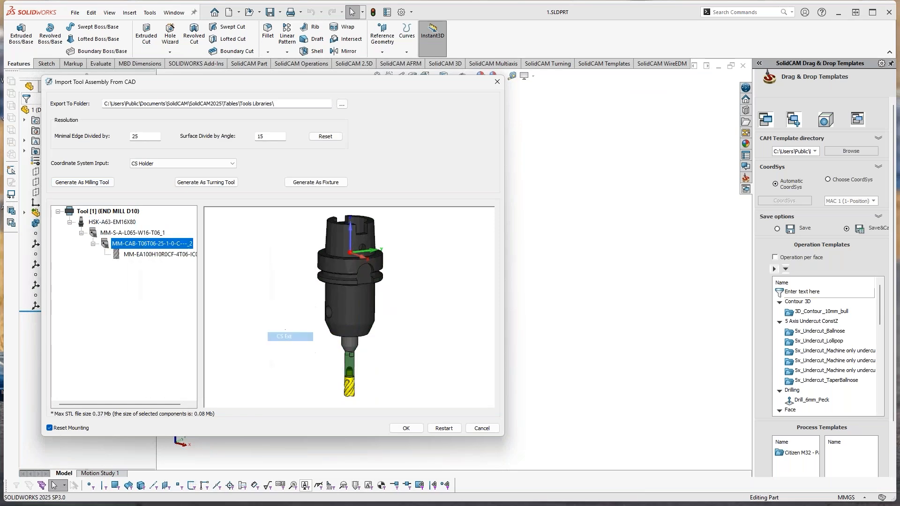
left_click(165, 255)
right_click(165, 255)
mouse_move(242, 323)
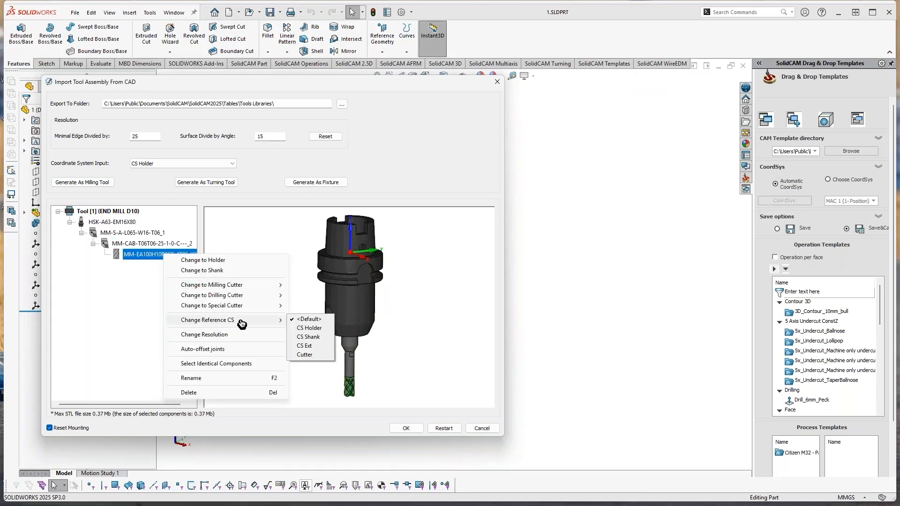
left_click(306, 355)
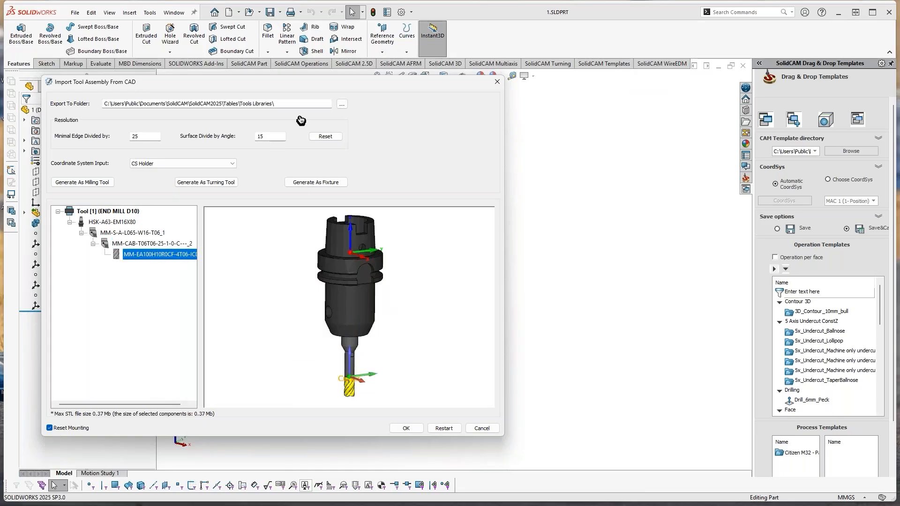
Complete the tool assembly import and place the imported END MILL D10 tool on station PF12
left_click(406, 428)
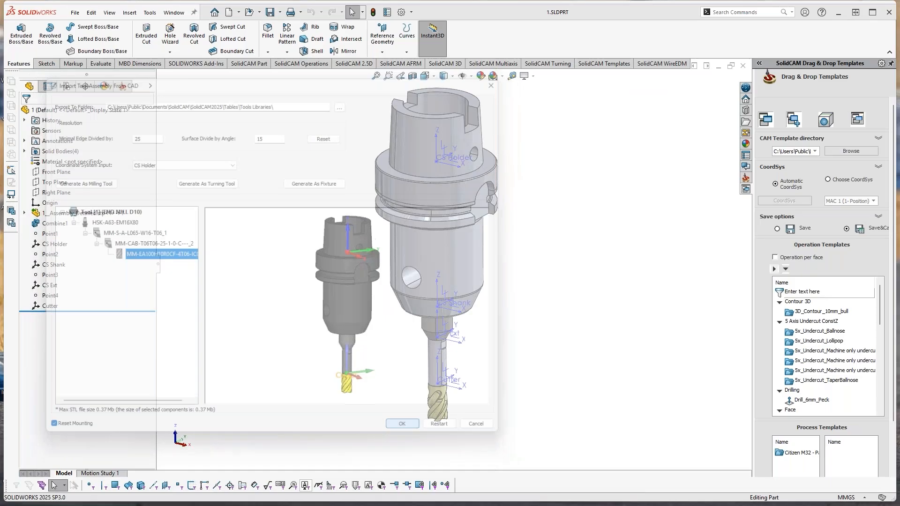
left_click_drag(94, 134, 226, 168)
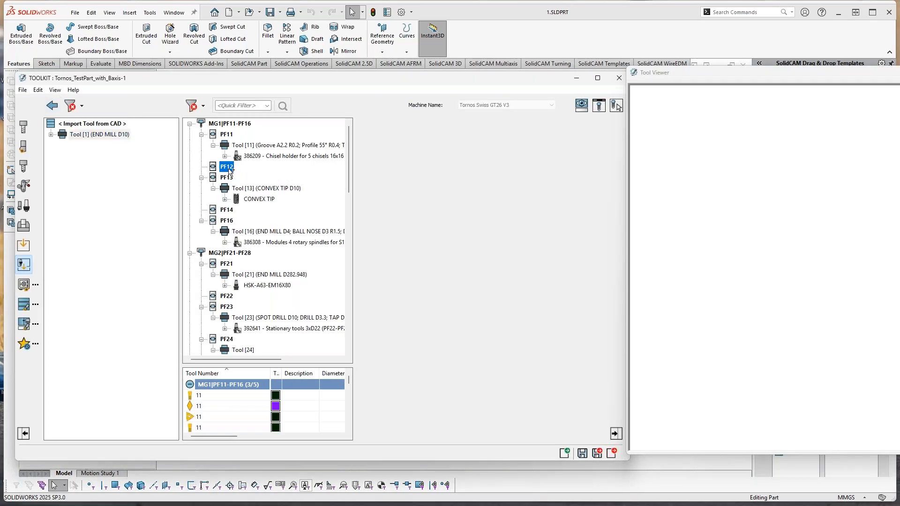
middle_click_drag(796, 282, 812, 300)
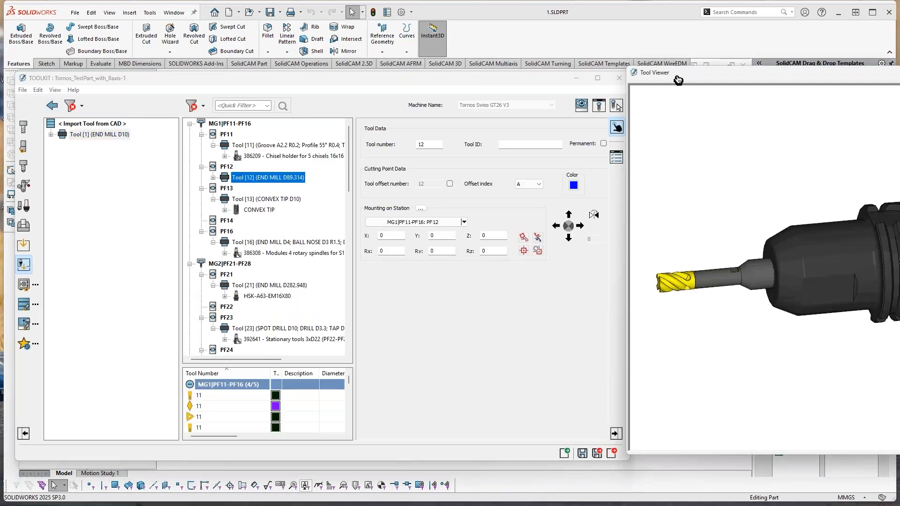
left_click_drag(519, 80, 414, 78)
left_click_drag(707, 79, 617, 79)
middle_click_drag(746, 218, 762, 314)
scroll(762, 314, "up", 3)
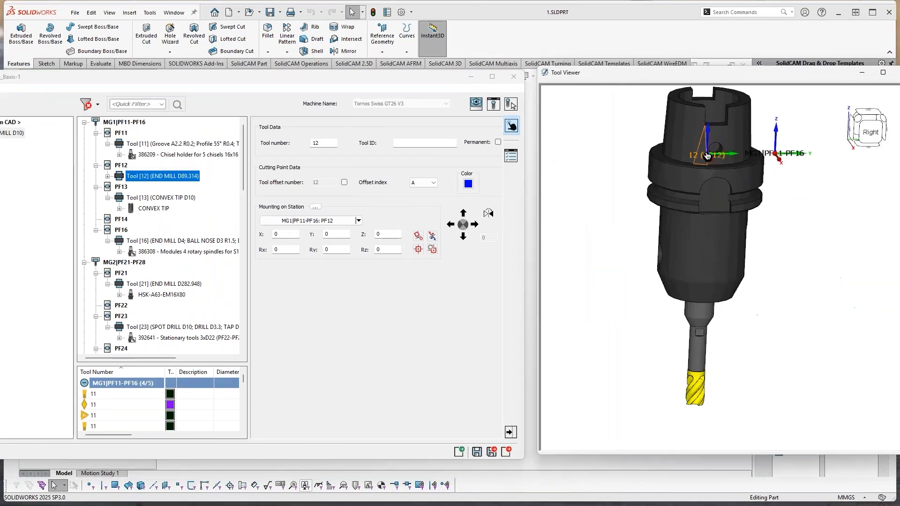
Inspect the PF12 tool's HSK-A63-EM16X80 holder and the connection data of its MM-S-A-L065-W16-T06_1 extension
left_click(108, 177)
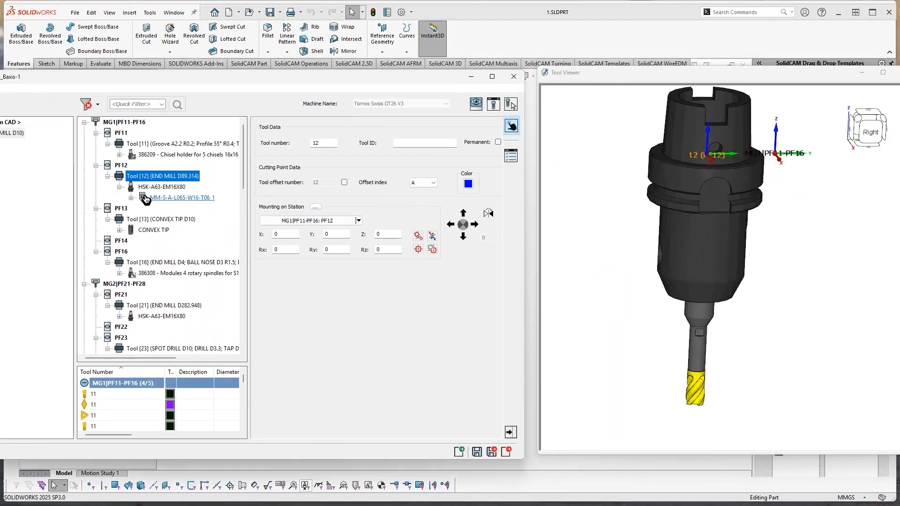
left_click(162, 187)
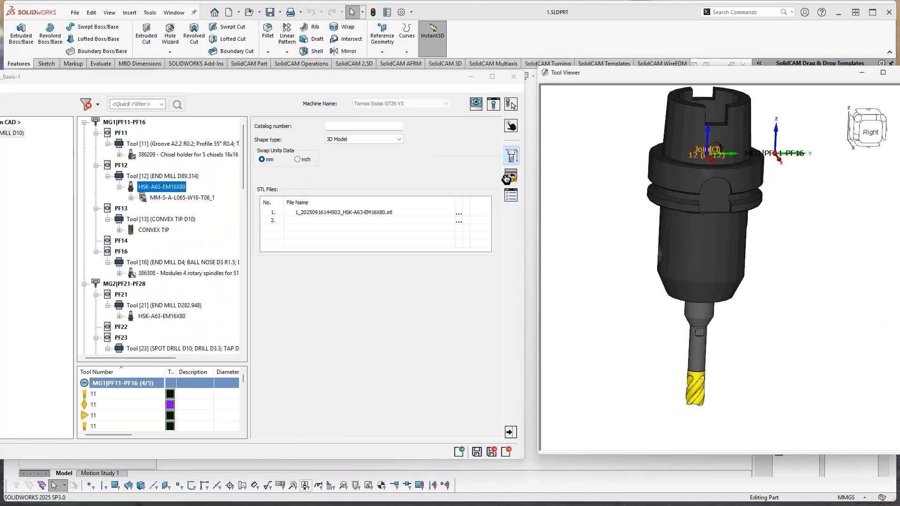
left_click(511, 179)
left_click(182, 197)
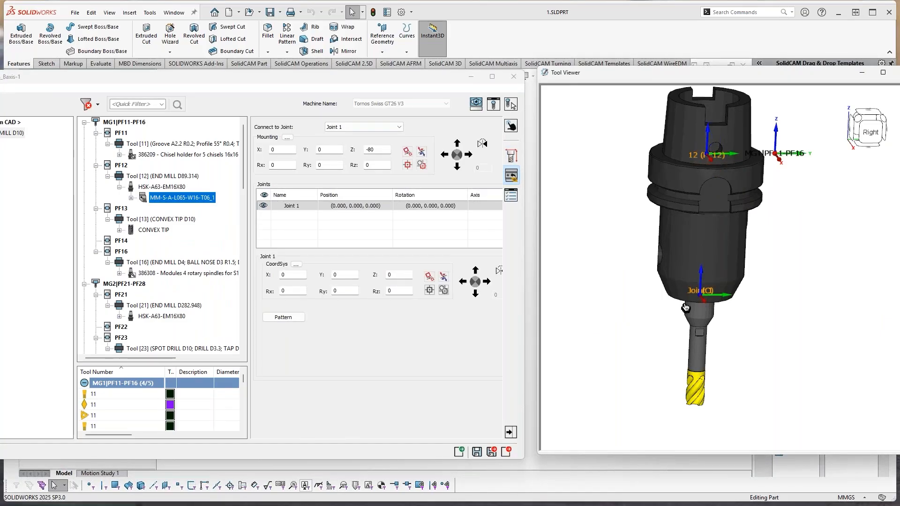
Compare the mounting Z offsets of both PF12 extensions and the MM-EA100H10R0CF-4T06-IC08_3 cutter
left_click(132, 198)
left_click(183, 208)
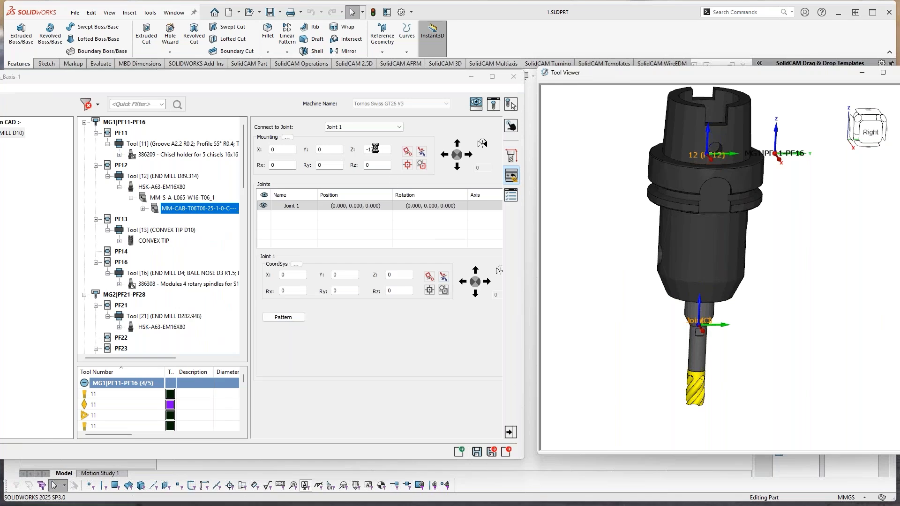
left_click(157, 198)
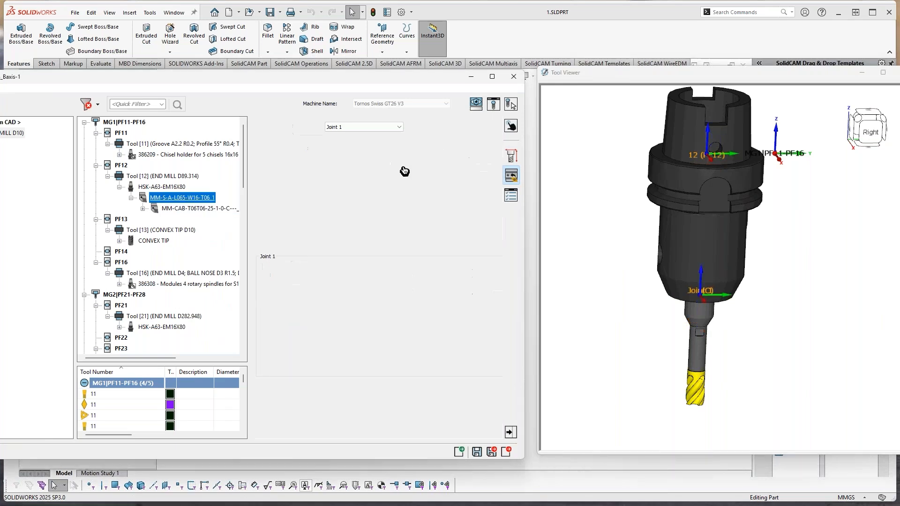
double_click(380, 150)
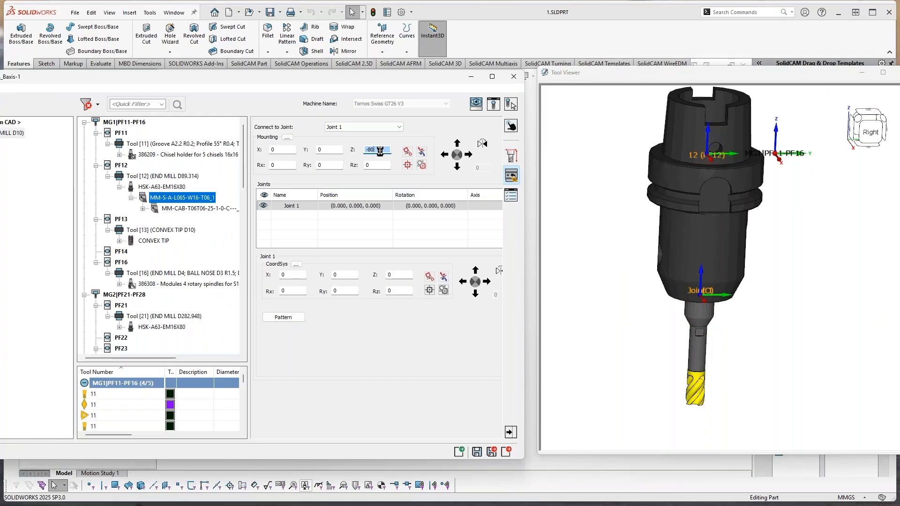
left_click(197, 208)
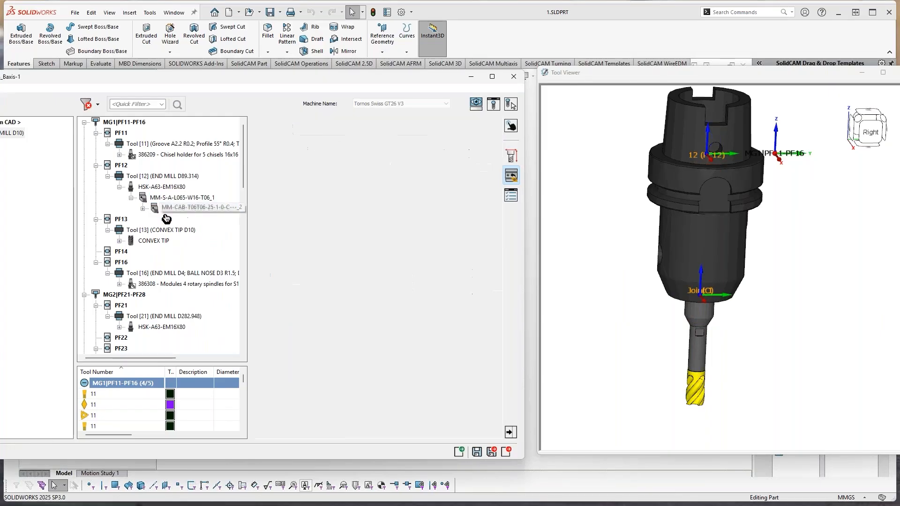
left_click(143, 209)
left_click(193, 220)
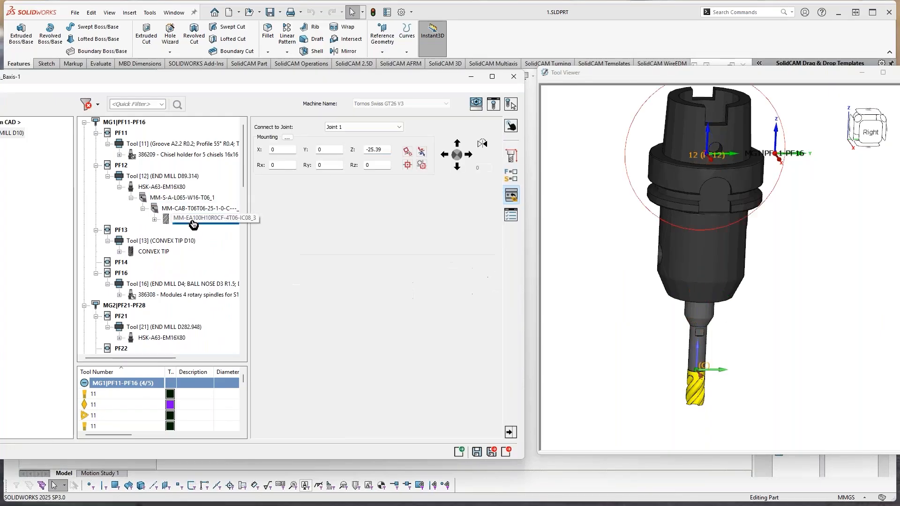
left_click(597, 348)
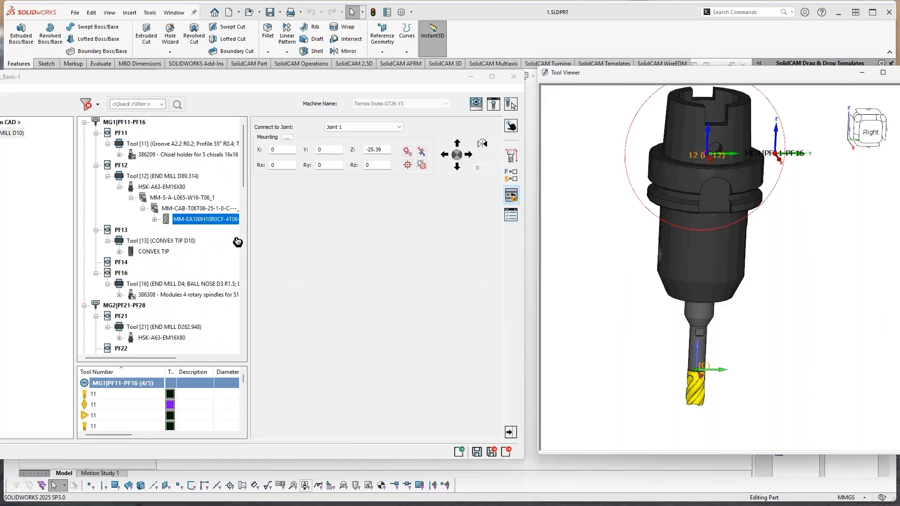
Set the mounting Z to 0 for the MM-S-A-L065-W16-T06_1 and MM-CAB-T06T06 extensions and the MM-EA100H10R0CF cutter on PF12
left_click(161, 197)
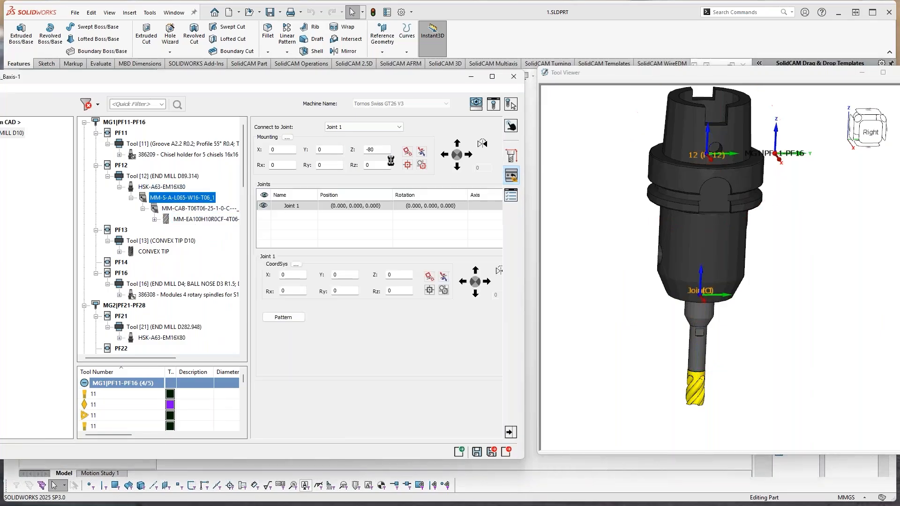
double_click(378, 150)
type("0")
left_click(181, 208)
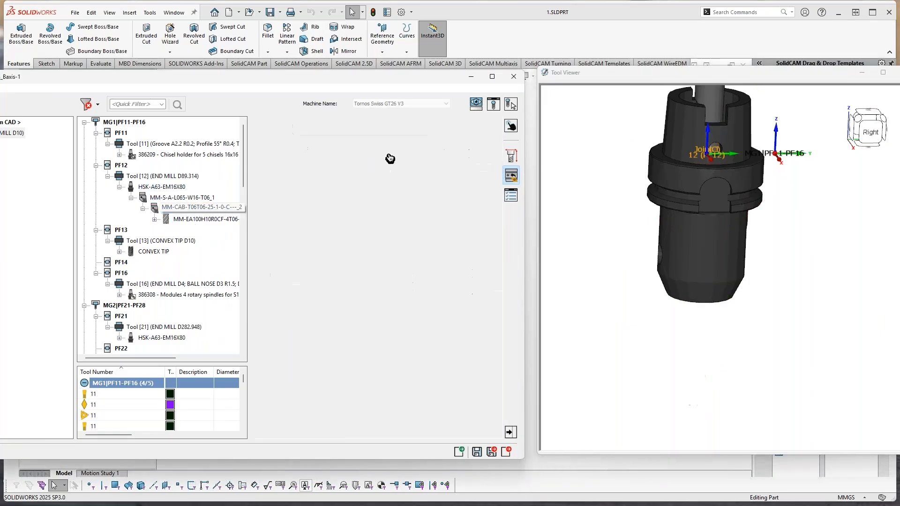
double_click(379, 150)
type("0")
left_click(191, 220)
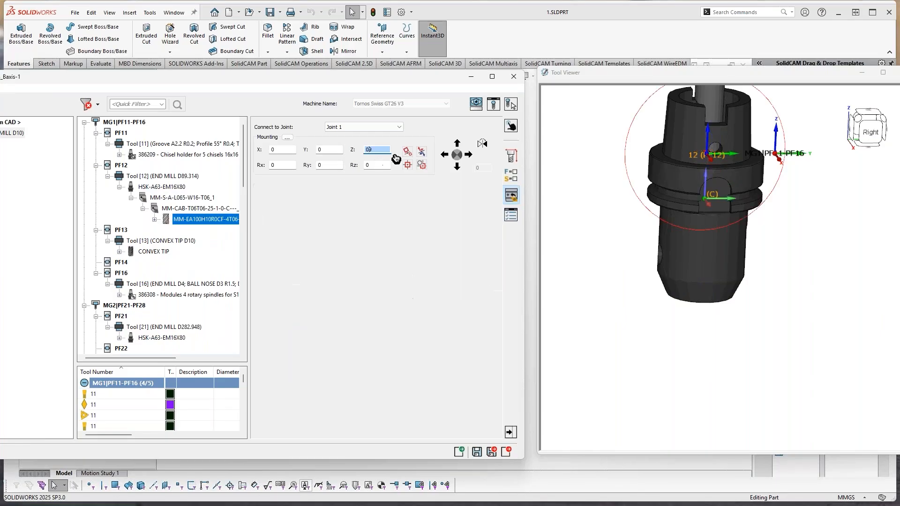
left_click_drag(388, 152, 359, 150)
Show the PF12 tool assembly in Focus display in the Tool Viewer and bring the toolkit's tool list back into view
right_click(603, 177)
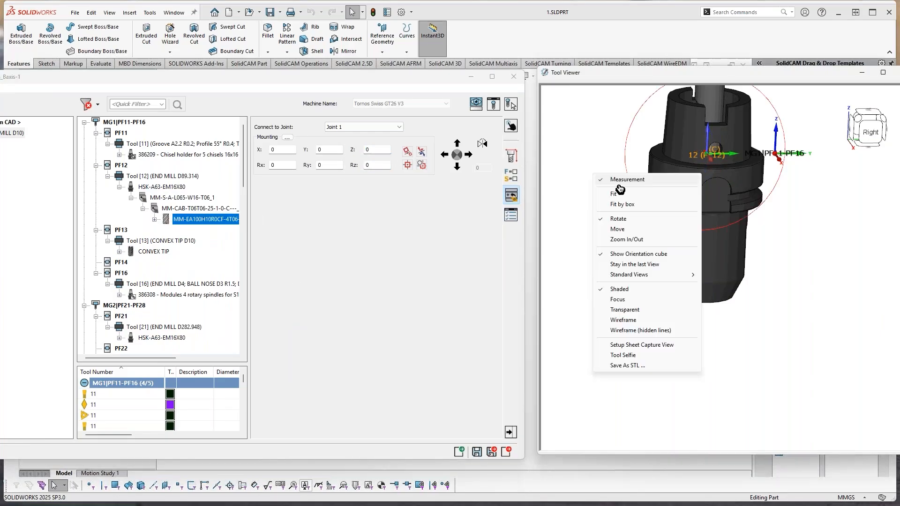
left_click(643, 300)
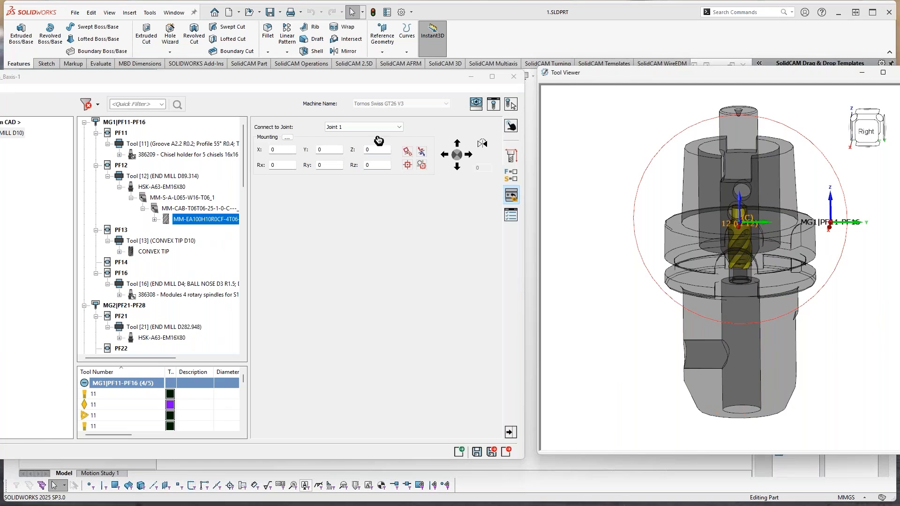
left_click_drag(383, 82, 556, 86)
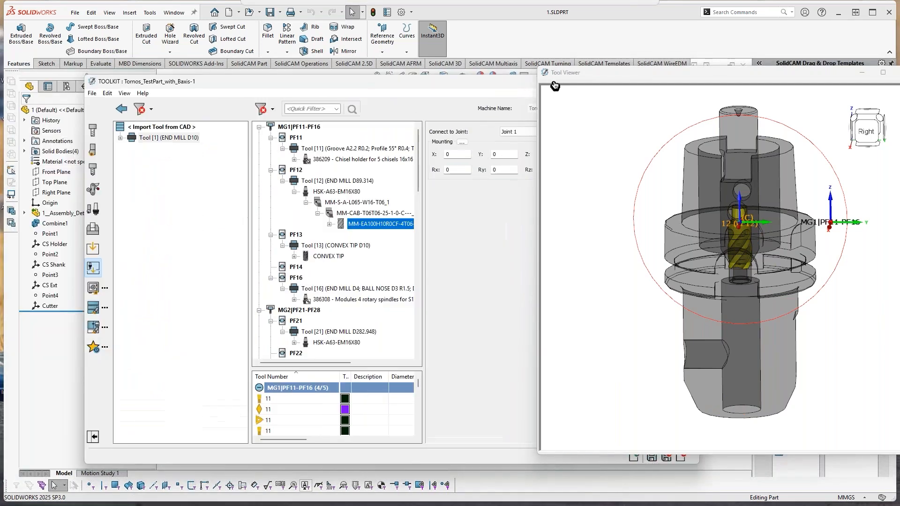
Restart the tool assembly import from CAD with CS Holder as coordinate system input and generate it as a milling tool
left_click_drag(694, 74, 620, 90)
left_click(773, 89)
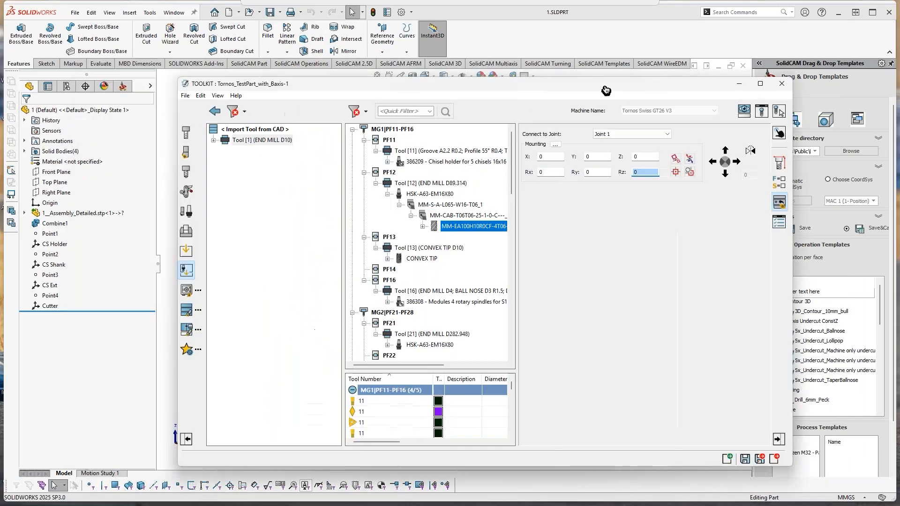
left_click(216, 112)
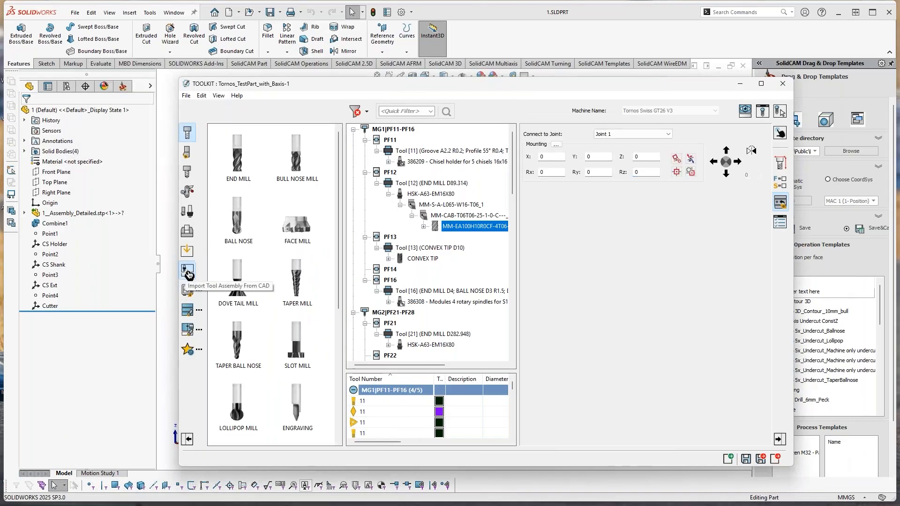
left_click(186, 276)
left_click(416, 273)
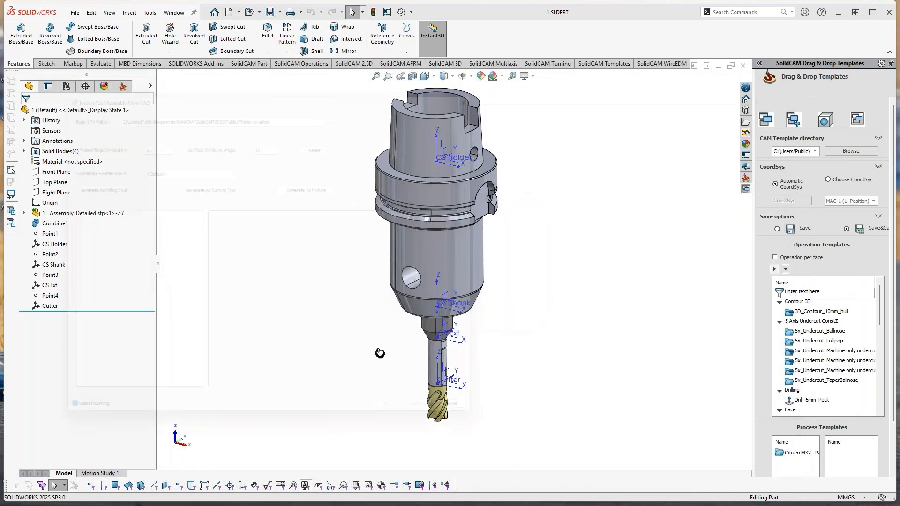
left_click(165, 163)
left_click(165, 168)
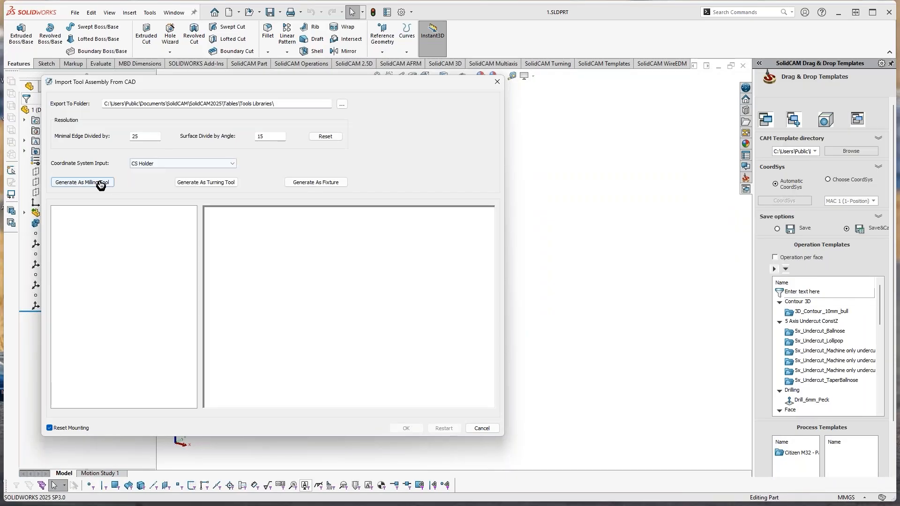
left_click(96, 182)
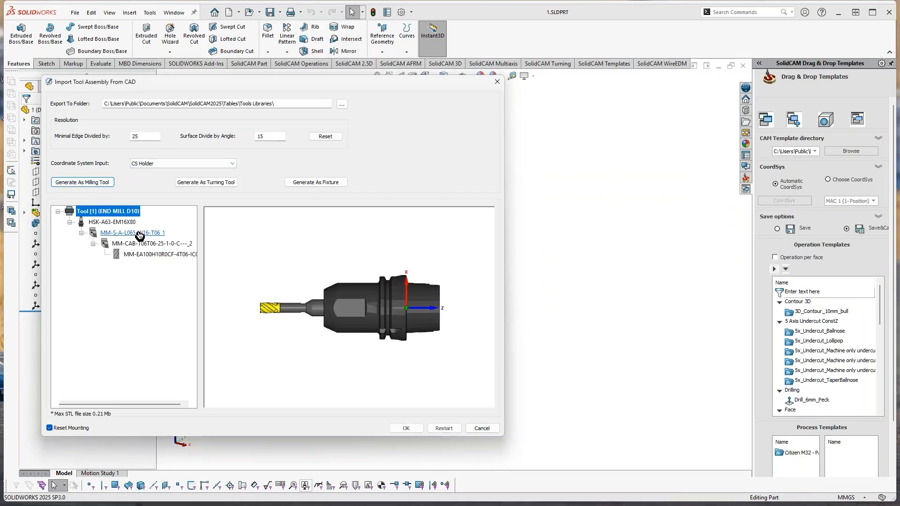
Check the HSK-A63-EM16X80 holder's reference CS and set the MM-S-A-L065-W16-T06_1 shank's reference CS to CS Shank
left_click(111, 222)
right_click(125, 223)
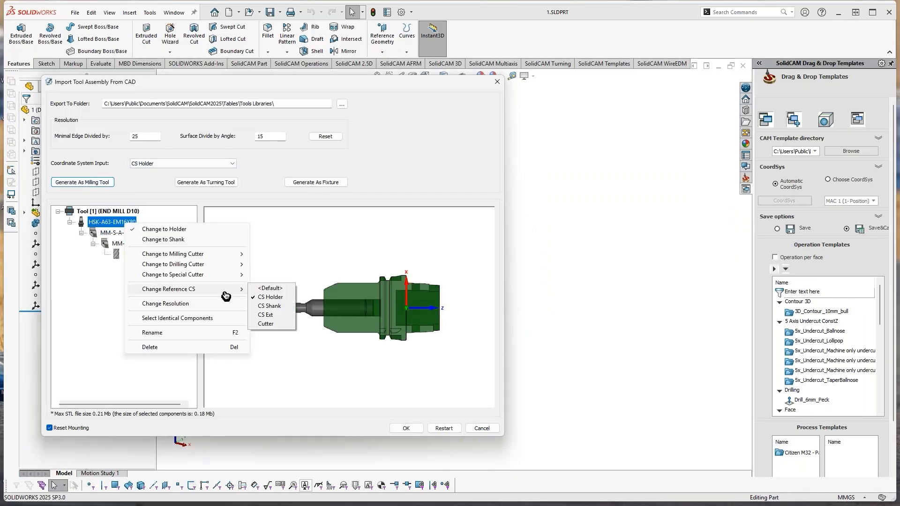
left_click(110, 233)
right_click(109, 232)
left_click(158, 298)
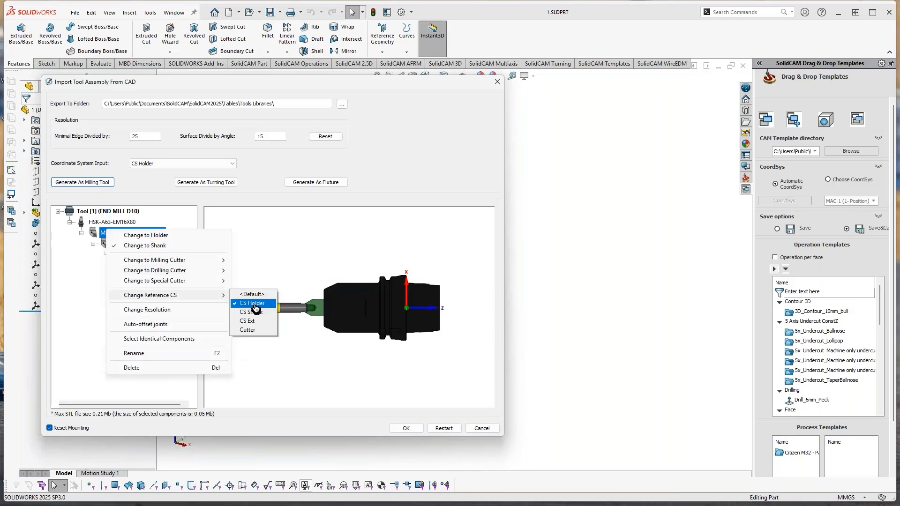
left_click(252, 314)
Set the reference CS of the MM-CAB-T06T06 extension to CS Ext and of the MM-EA100H10R0CF cutter to Cutter
left_click(128, 244)
right_click(128, 243)
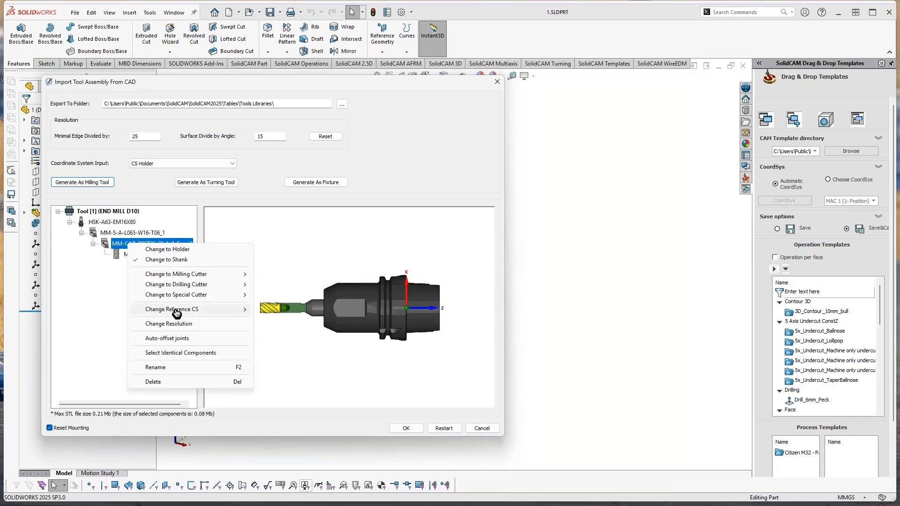
mouse_move(177, 309)
left_click(277, 336)
left_click(160, 254)
right_click(171, 257)
mouse_move(234, 323)
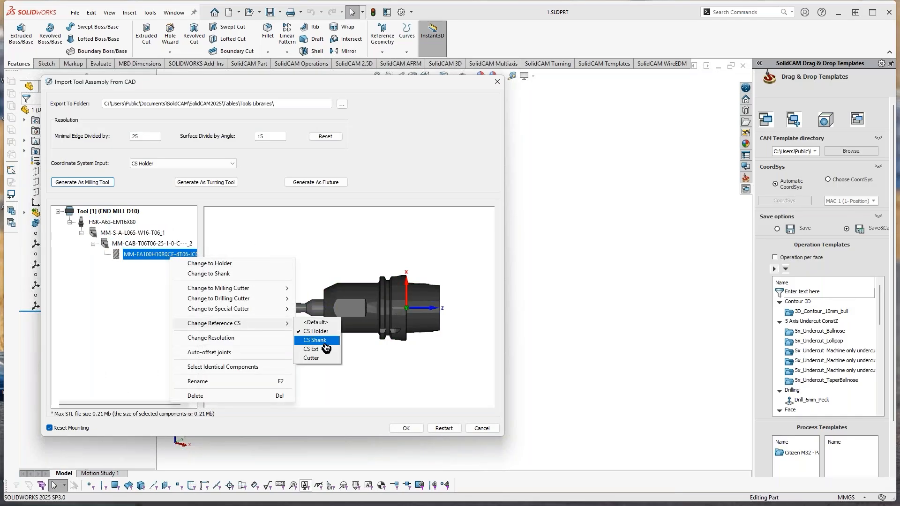
left_click(321, 358)
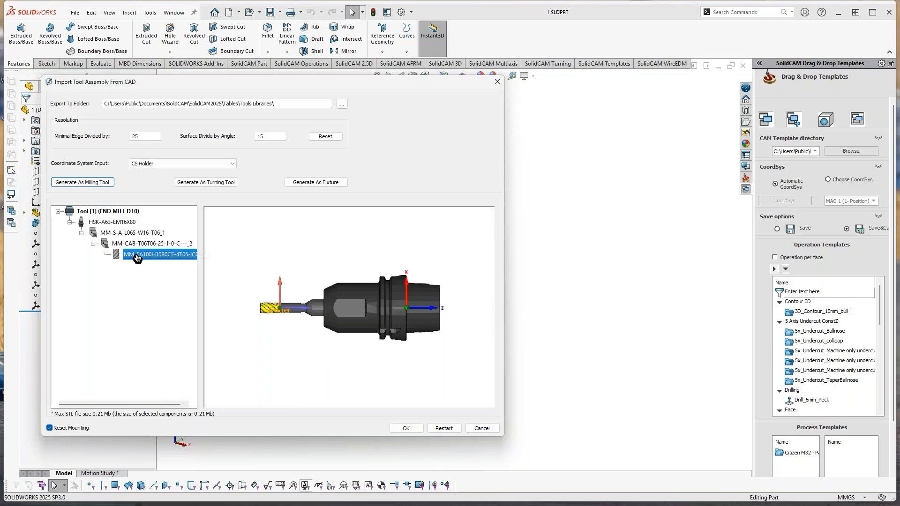
Enable Auto-offset joints for the MM-S-A-L065-W16-T06_1 shank, MM-CAB-T06T06 extension and MM-EA100H10R0CF cutter, and accept the import
left_click(123, 233)
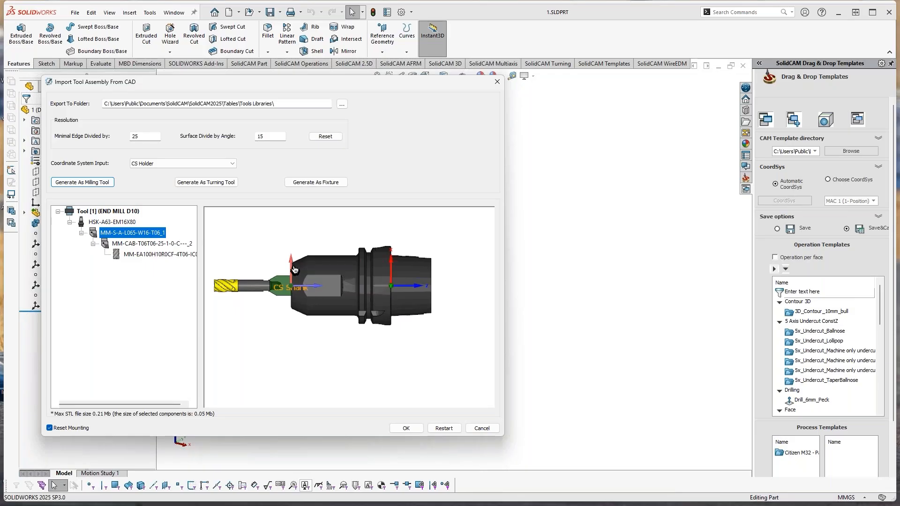
right_click(119, 233)
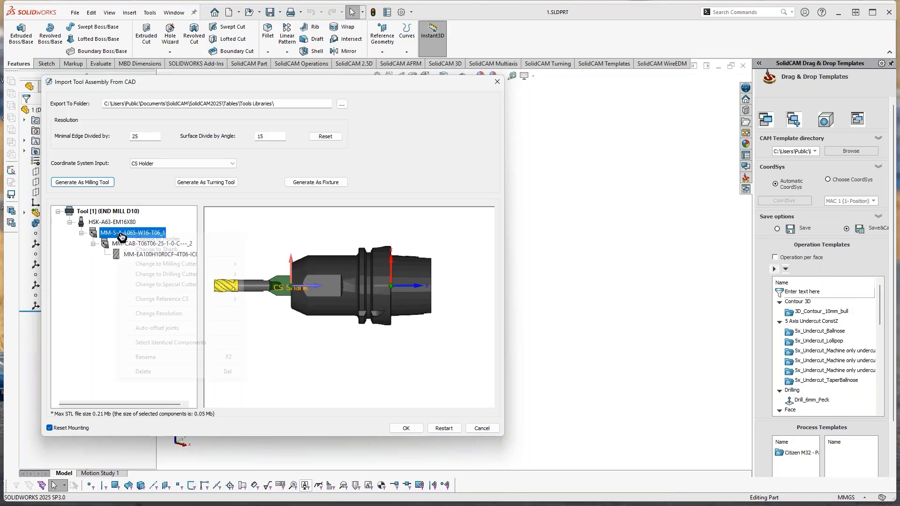
left_click(135, 331)
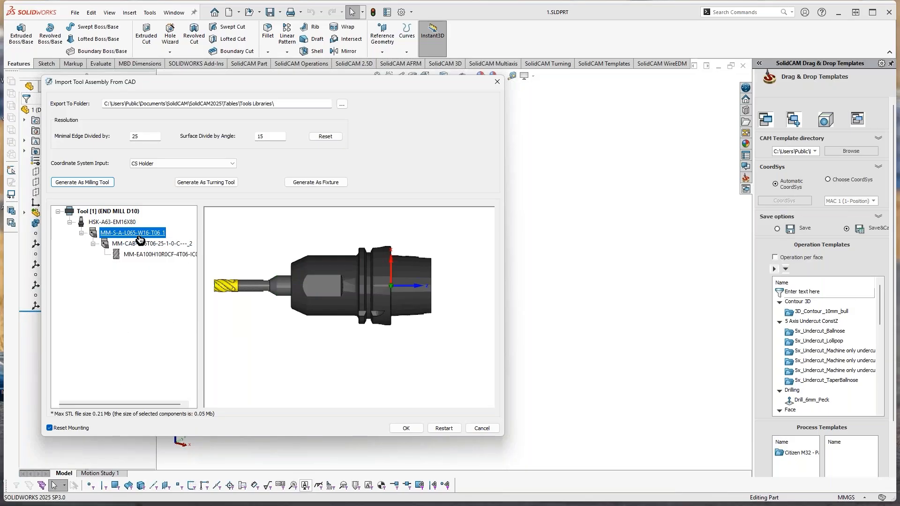
right_click(113, 236)
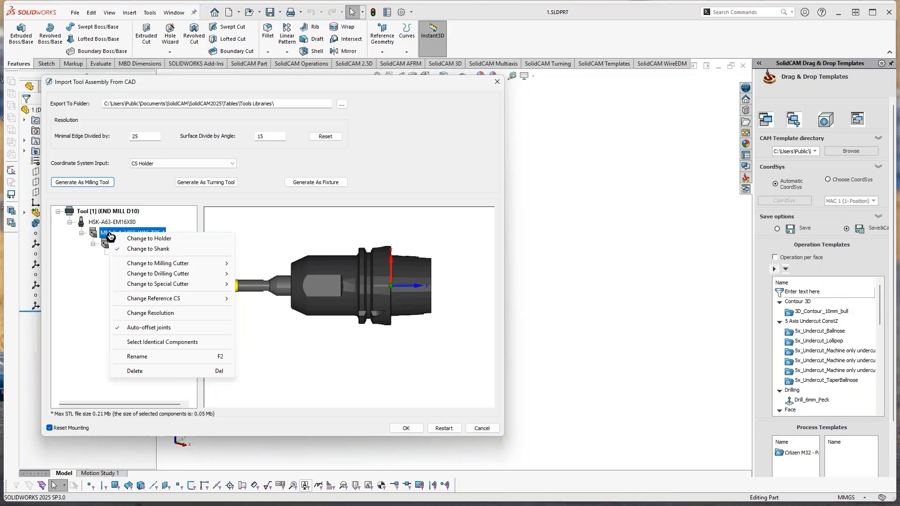
left_click(126, 328)
right_click(122, 247)
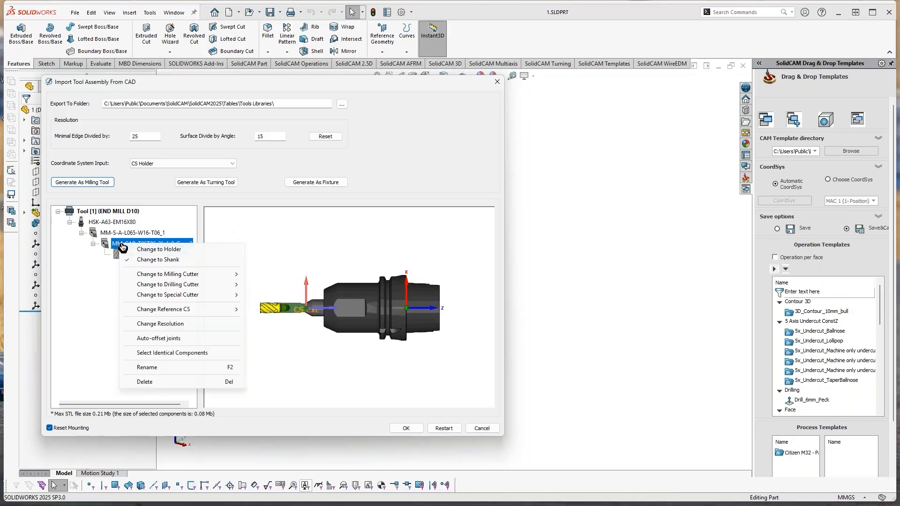
left_click(128, 342)
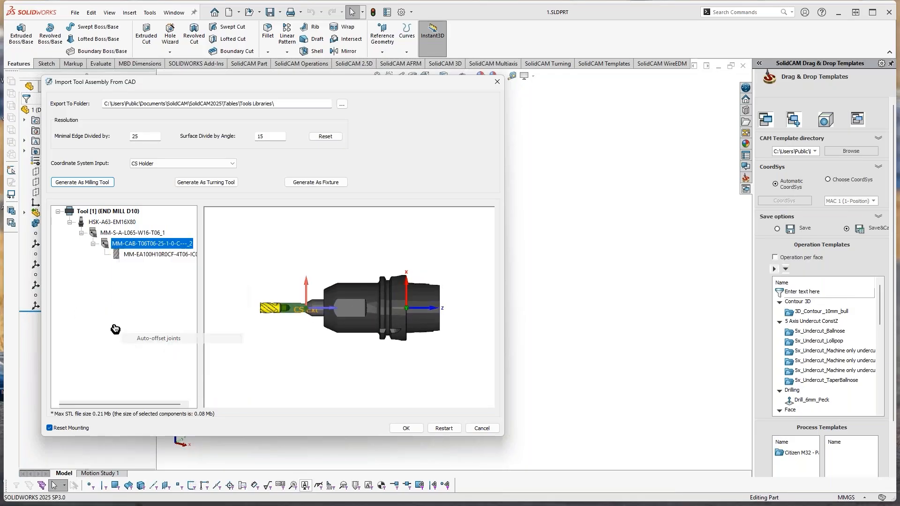
right_click(131, 254)
left_click(159, 350)
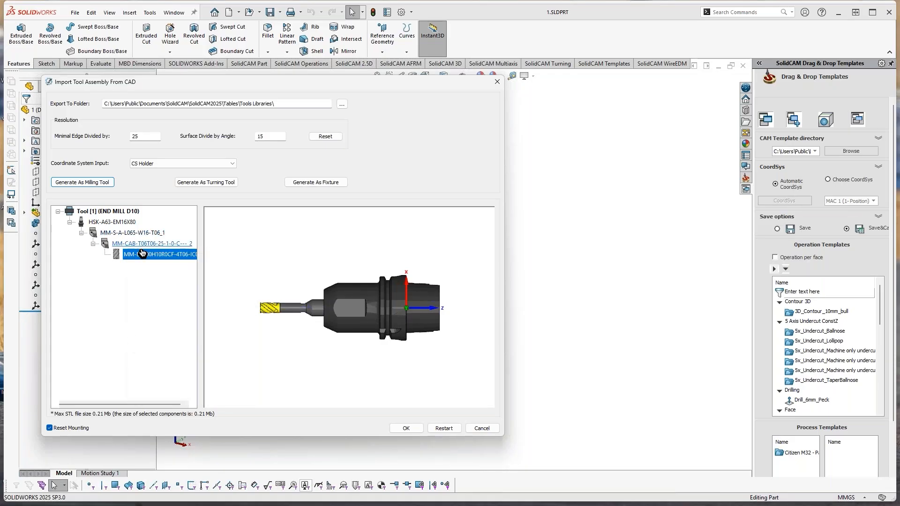
left_click(407, 430)
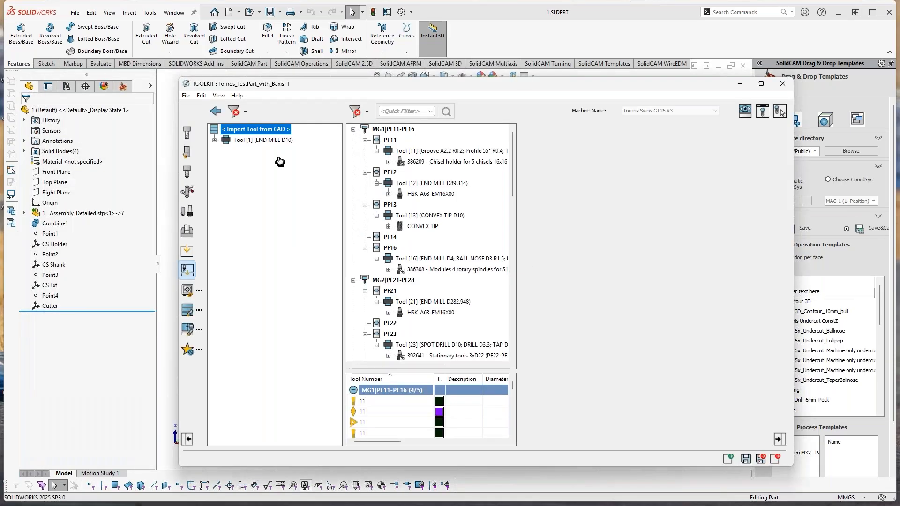
Mount the imported END MILL D10 tool on station PF14 and display it in the Tool Viewer beside the toolkit
left_click_drag(261, 141, 391, 238)
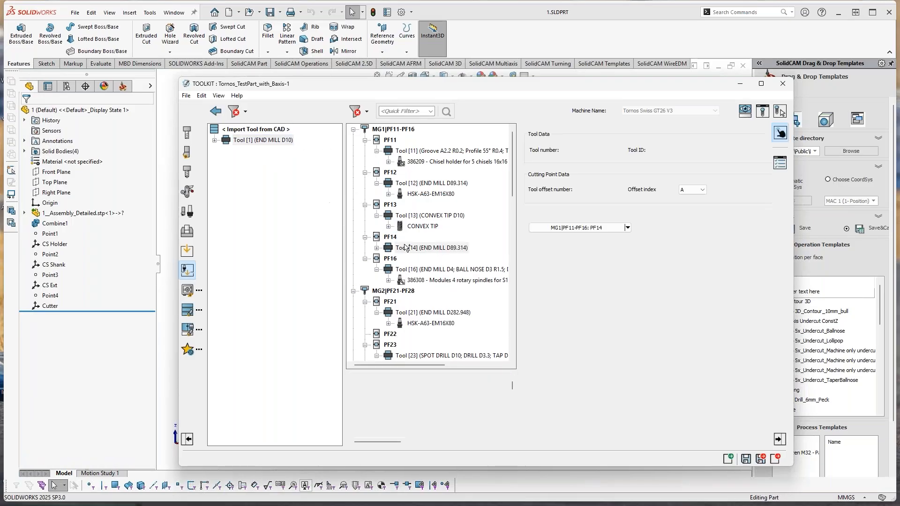
left_click(763, 116)
left_click_drag(587, 252, 665, 218)
middle_click_drag(666, 218, 601, 106)
left_click_drag(598, 95, 743, 98)
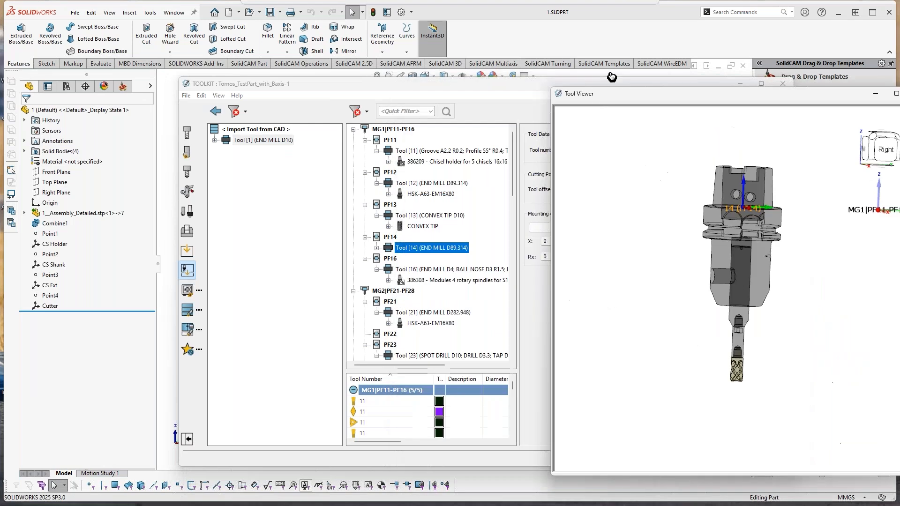
left_click(539, 87)
left_click_drag(540, 87, 337, 84)
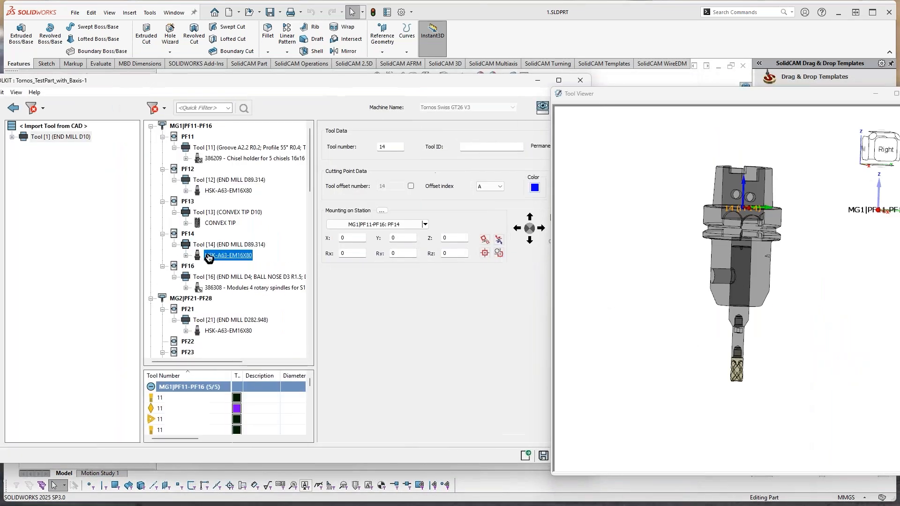
Inspect the PF14 tool's HSK-A63-EM16X80 holder and the mounting and joint data of its MM-S-A-L065-W16-T06_1 extension
left_click(225, 255)
scroll(697, 208, "up", 4)
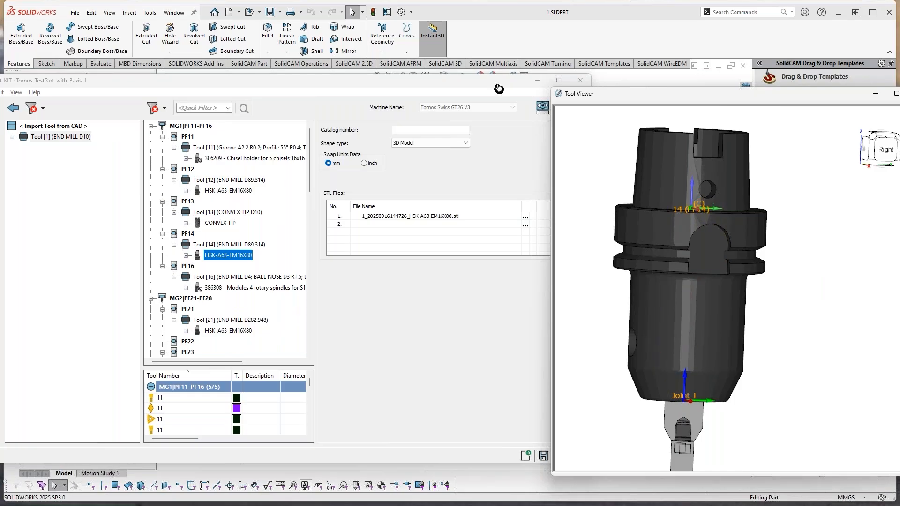
left_click_drag(495, 84, 451, 87)
left_click(141, 258)
left_click(173, 270)
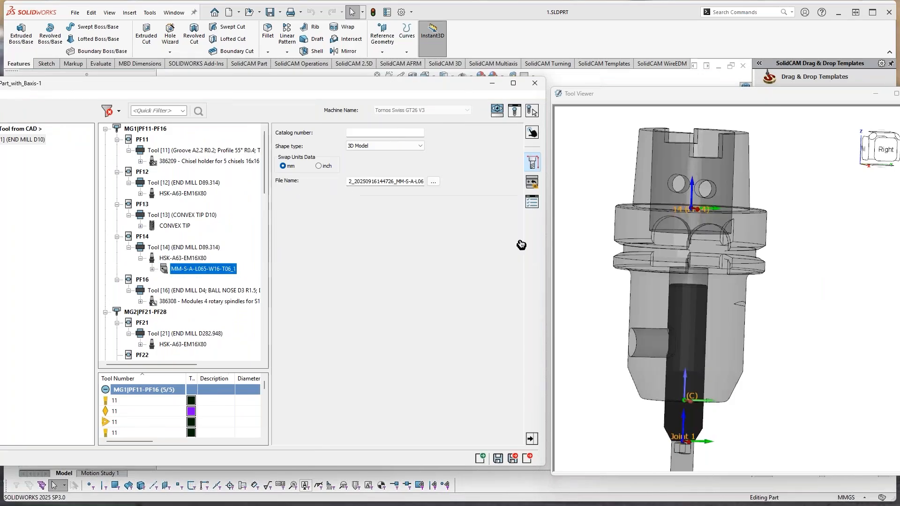
left_click(532, 182)
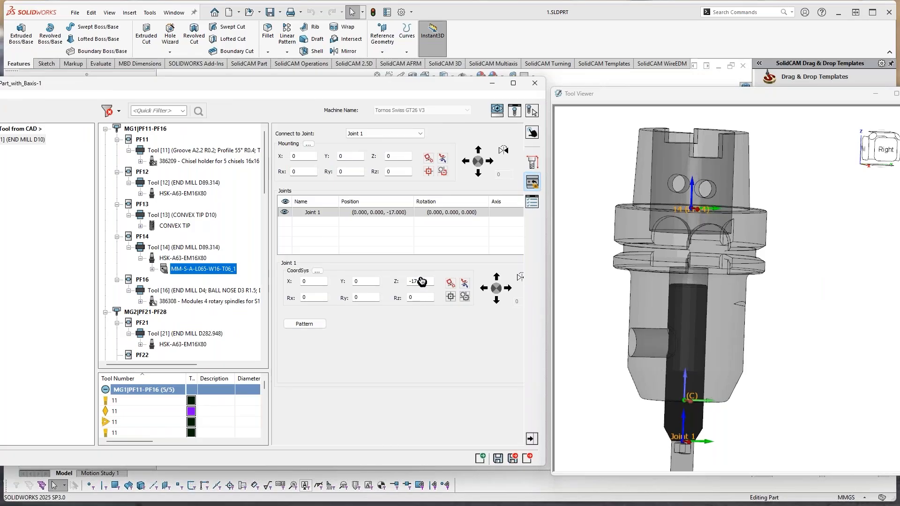
scroll(641, 388, "down", 3)
scroll(781, 380, "up", 1)
scroll(724, 337, "up", 3)
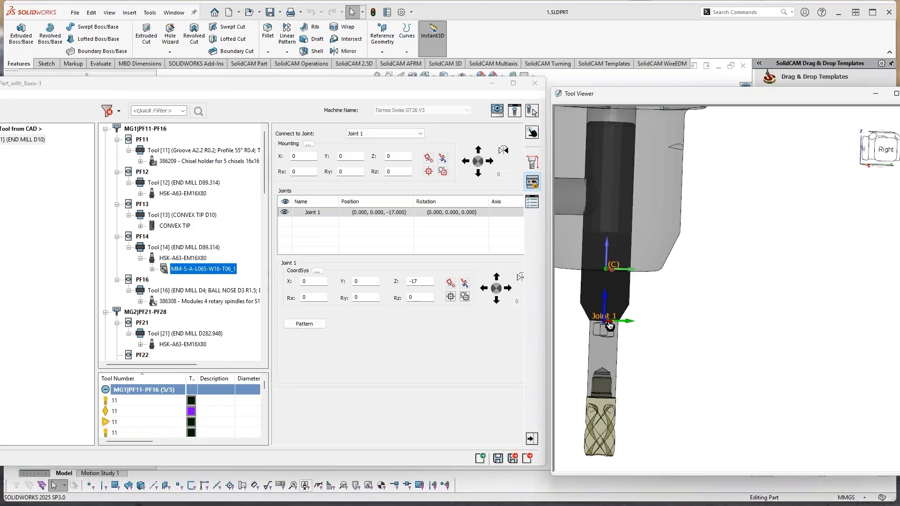
Inspect the mounting and joint data of the PF14 tool's MM-CAB-T06T06 extension and the mounting of its MM-EA100H10R0CF cutter
left_click(153, 270)
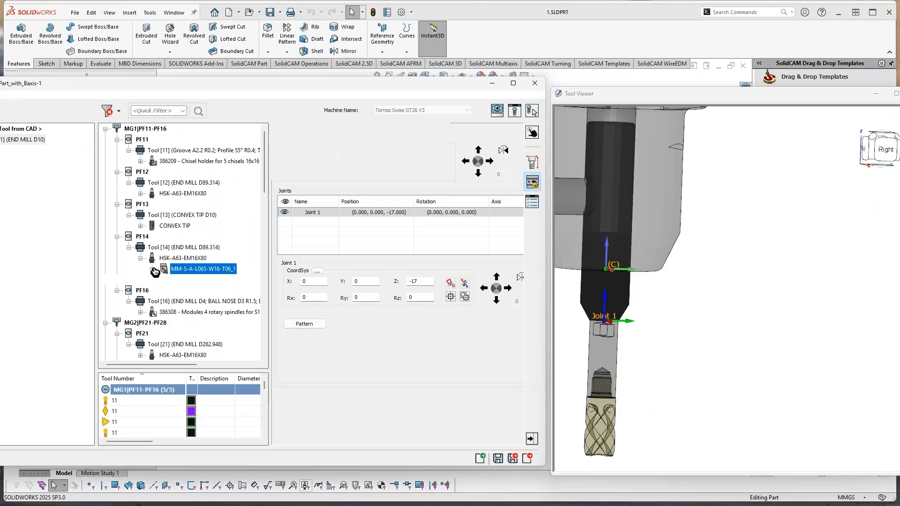
left_click(173, 280)
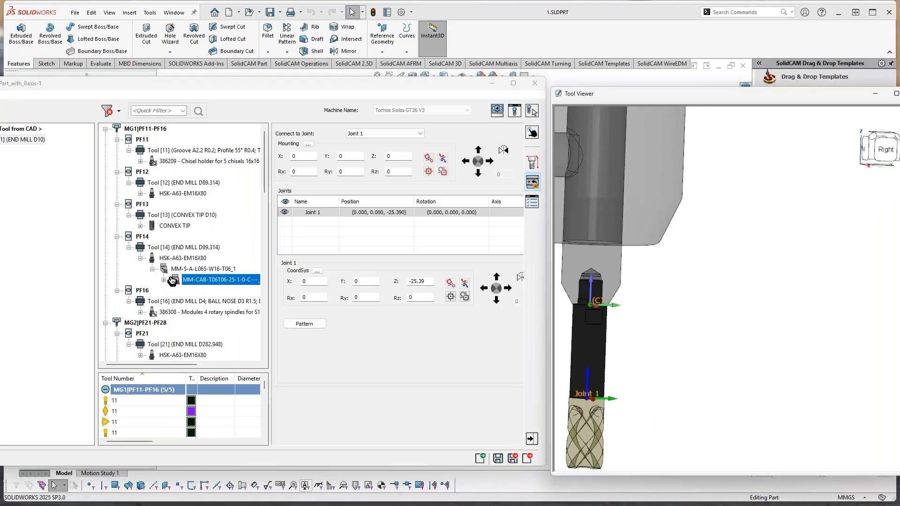
left_click(164, 280)
left_click(189, 291)
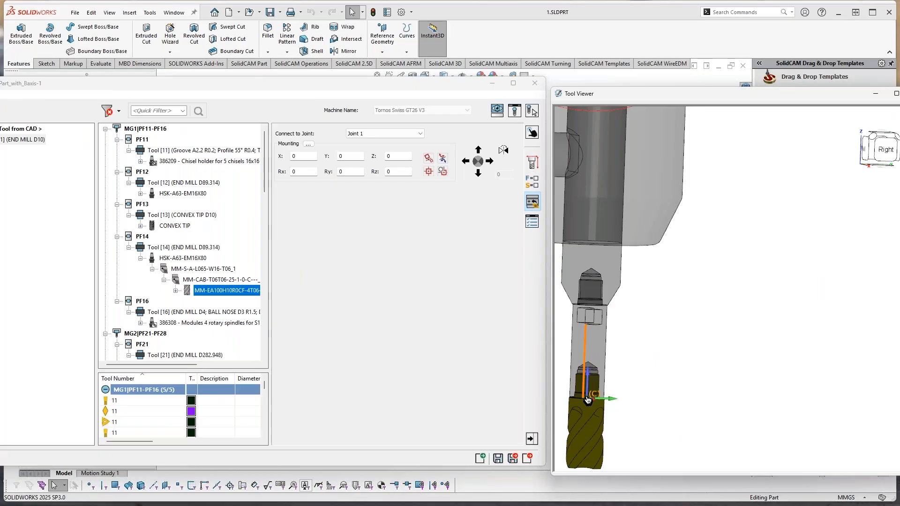
scroll(722, 354, "up", 6)
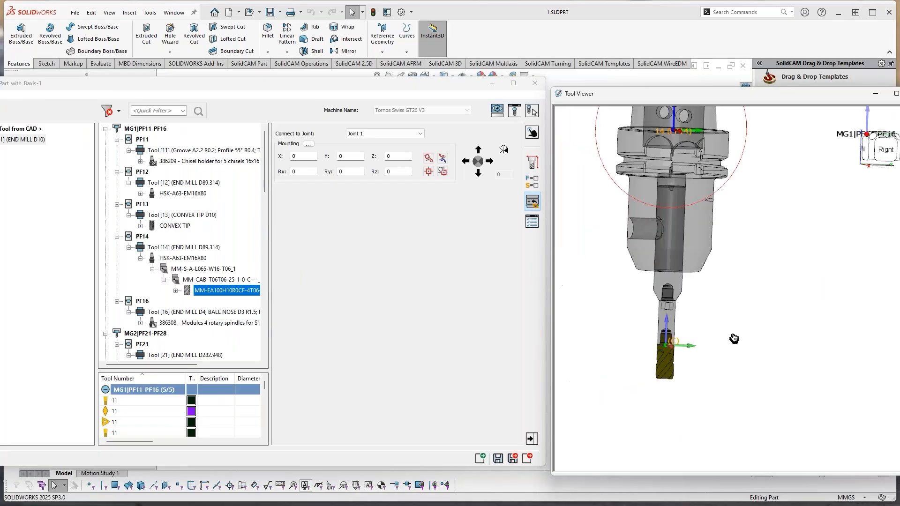
Close the Tool Viewer and exit the toolkit without saving the changes
left_click_drag(744, 103, 637, 88)
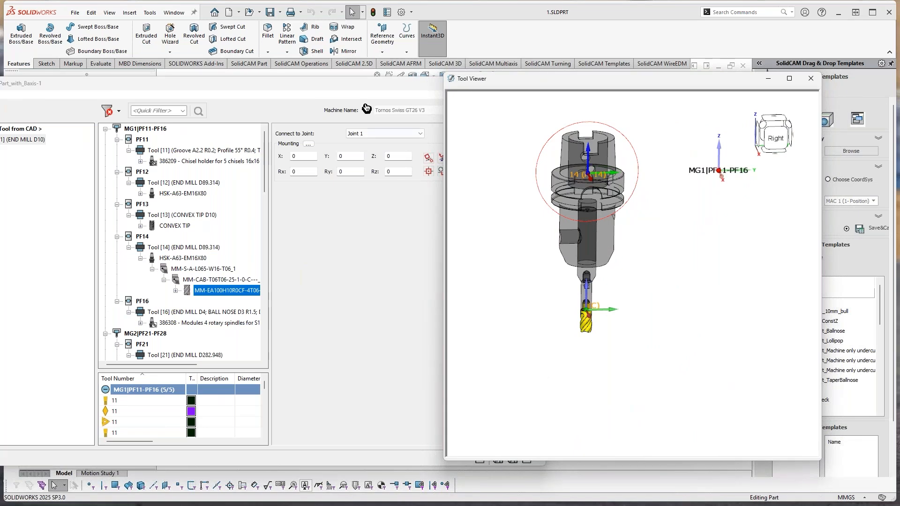
left_click(321, 88)
left_click_drag(321, 88, 408, 90)
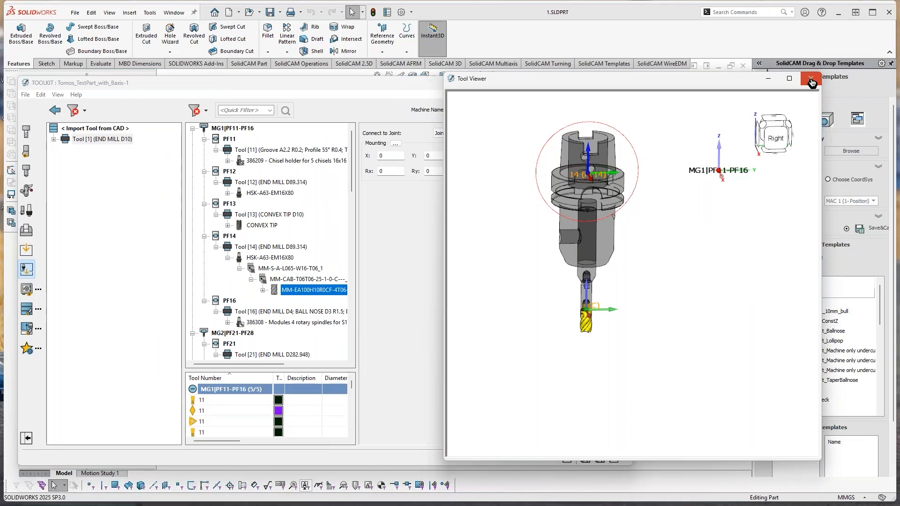
left_click(811, 80)
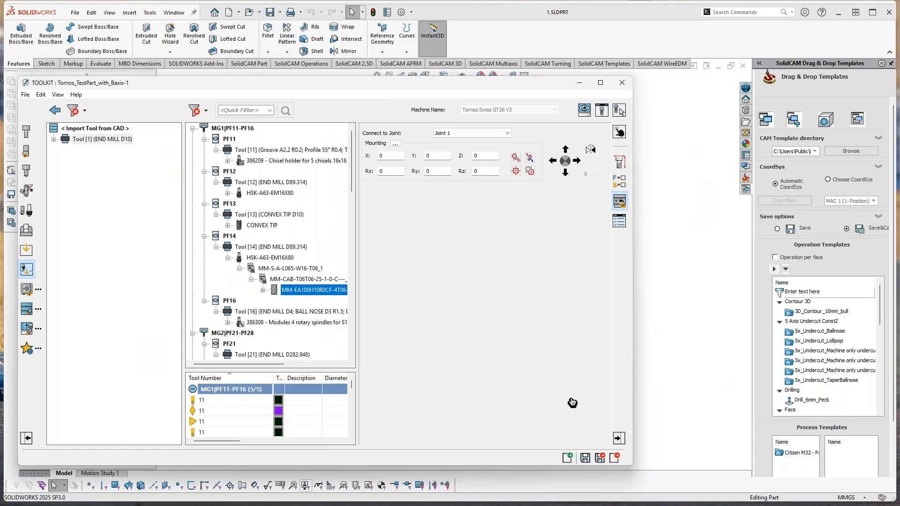
left_click(615, 458)
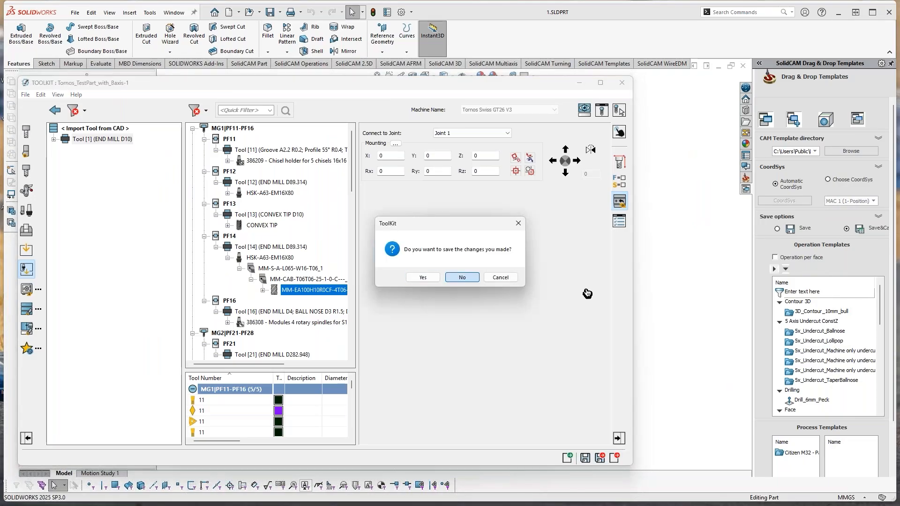
left_click(463, 277)
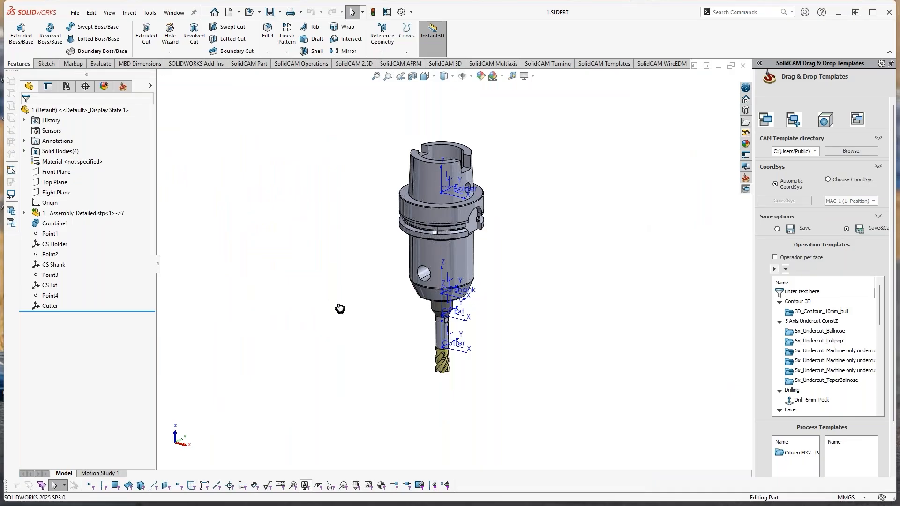
Switch to the Tornos_TestPart_with_Baxis-1 assembly and close it
left_click(150, 13)
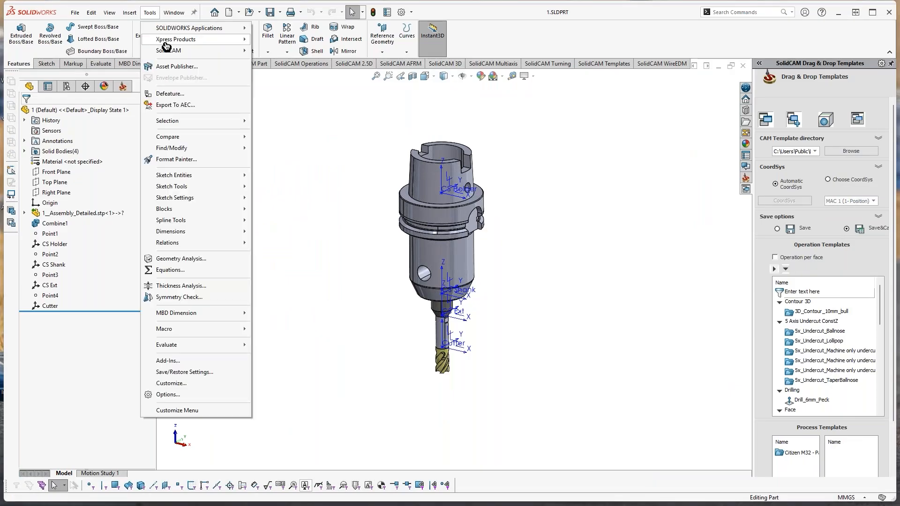
left_click(150, 13)
left_click(173, 12)
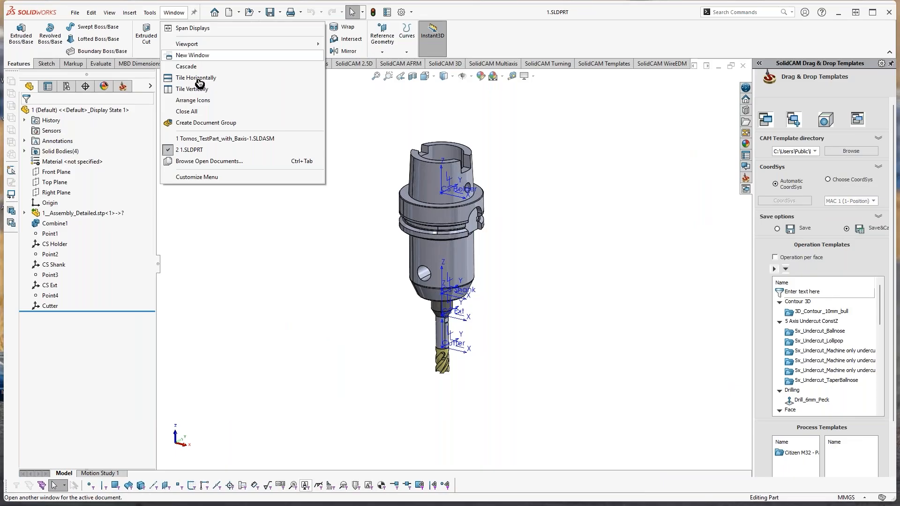
left_click(202, 139)
left_click(75, 13)
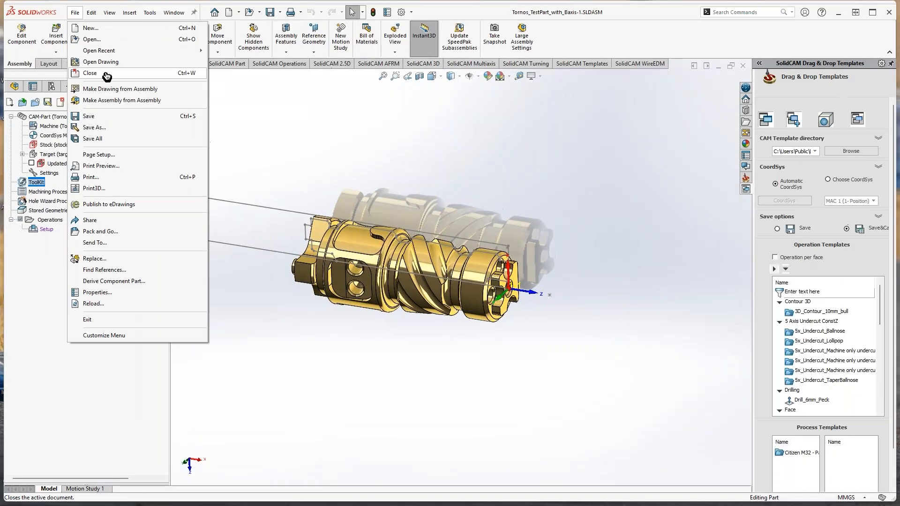
left_click(107, 74)
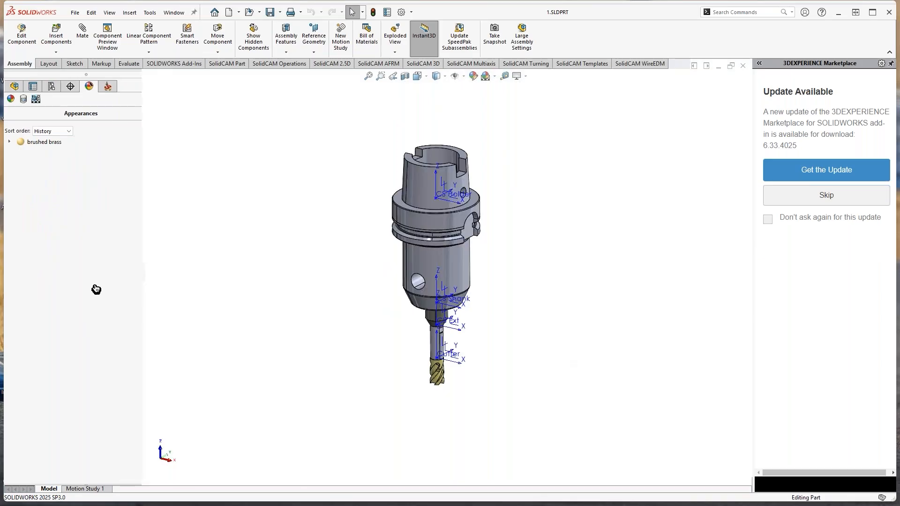
Open the recent CAM-Part Tornos_TestPart_with_Baxis.prz from the Webinar folder
left_click(150, 13)
mouse_move(211, 51)
mouse_move(332, 254)
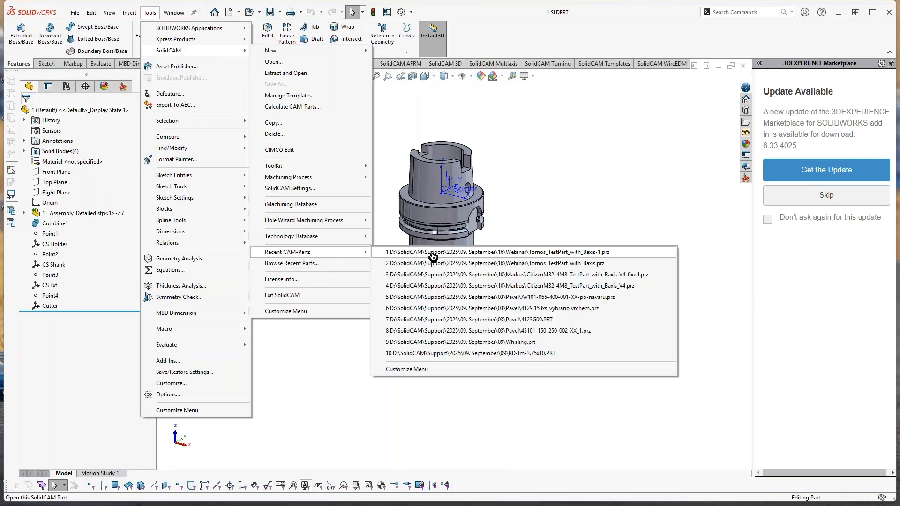
left_click(470, 264)
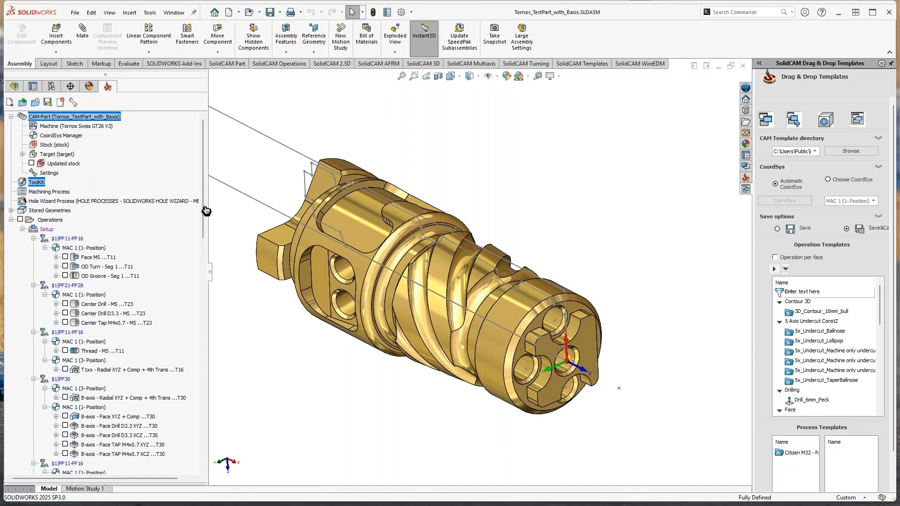
Open the Z1-Positioning for Cut-Off G911 machine control operation and move its dialog clear of the part
left_click_drag(212, 280, 217, 391)
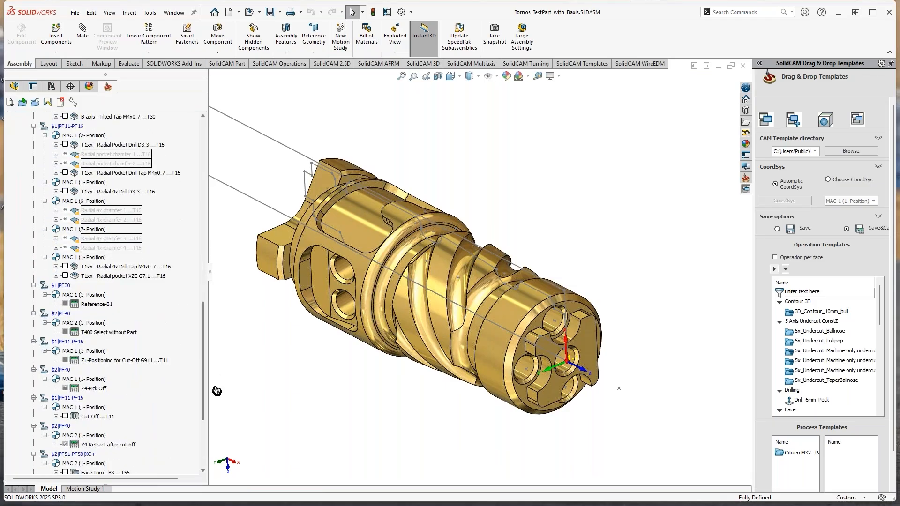
middle_click_drag(231, 400, 499, 361)
scroll(615, 291, "down", 3)
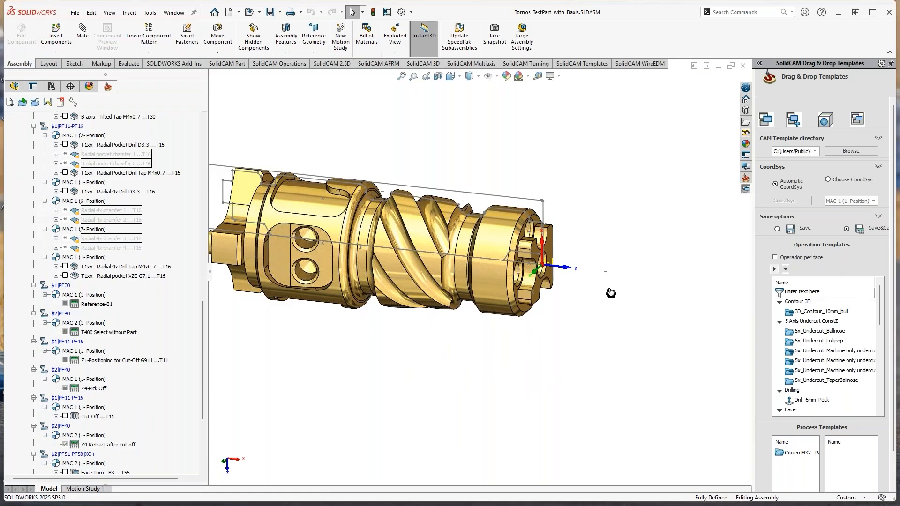
scroll(517, 309, "up", 1)
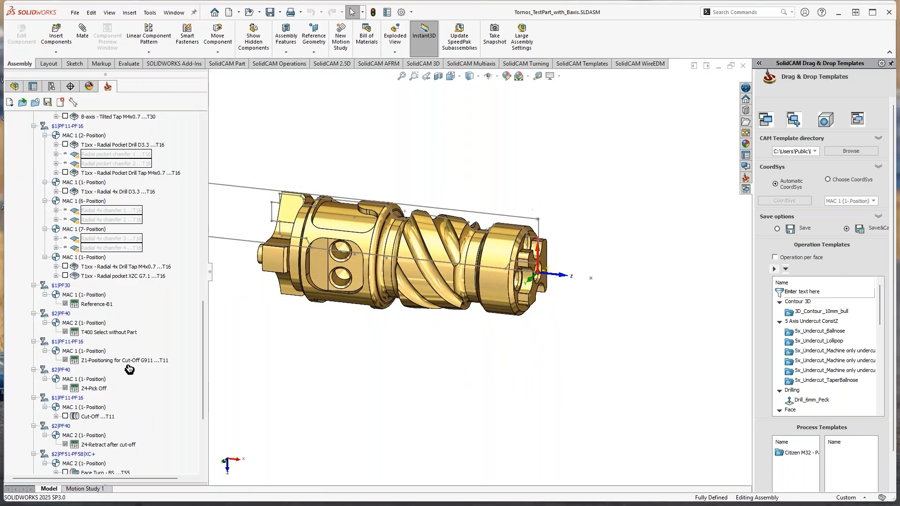
left_click(115, 362)
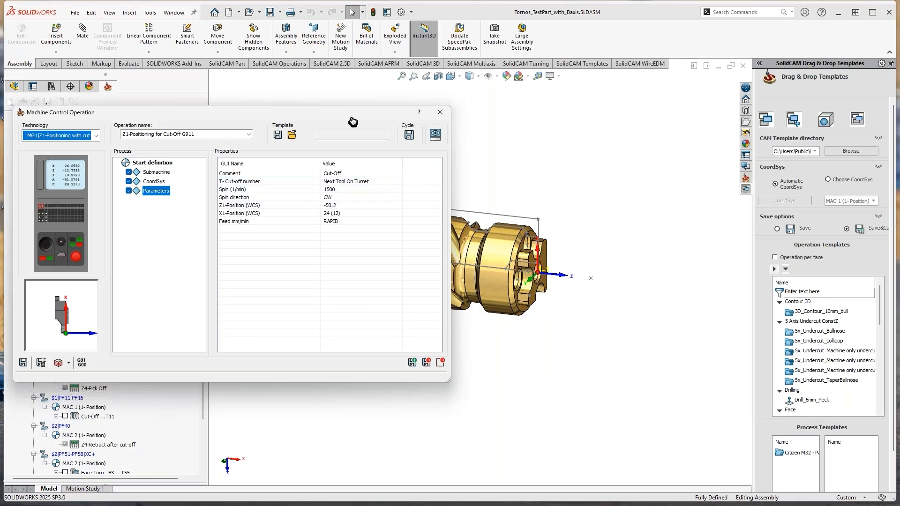
left_click_drag(353, 122, 247, 117)
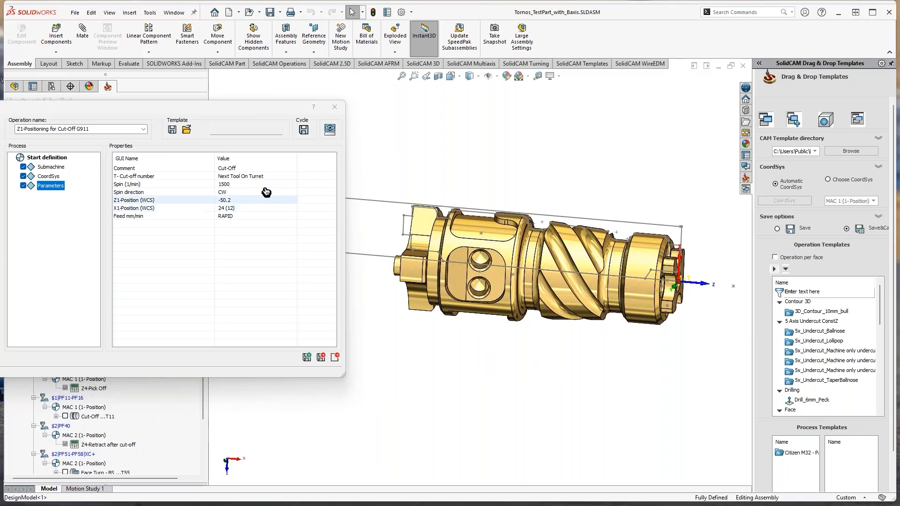
Open the Machine Preview and place it beside the operation dialog, focused on the main spindle part
left_click(333, 131)
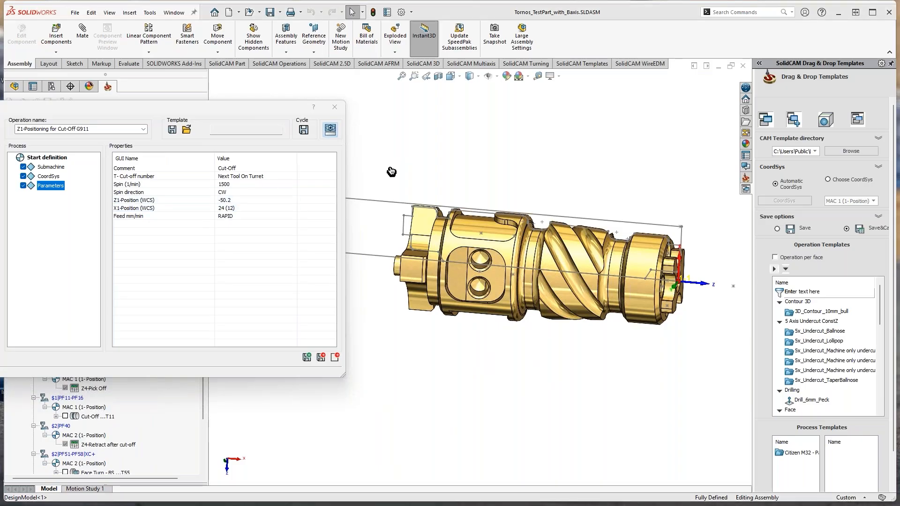
left_click_drag(679, 153, 899, 215)
scroll(728, 175, "up", 10)
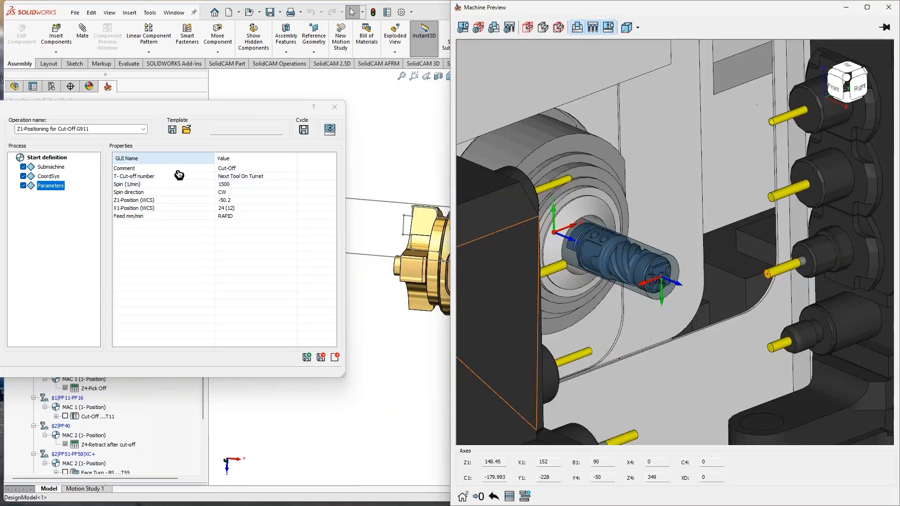
Preview the operation's Z1-Position and X1-Position parameters on the machine and examine the part relative to the cut-off tool
left_click(174, 200)
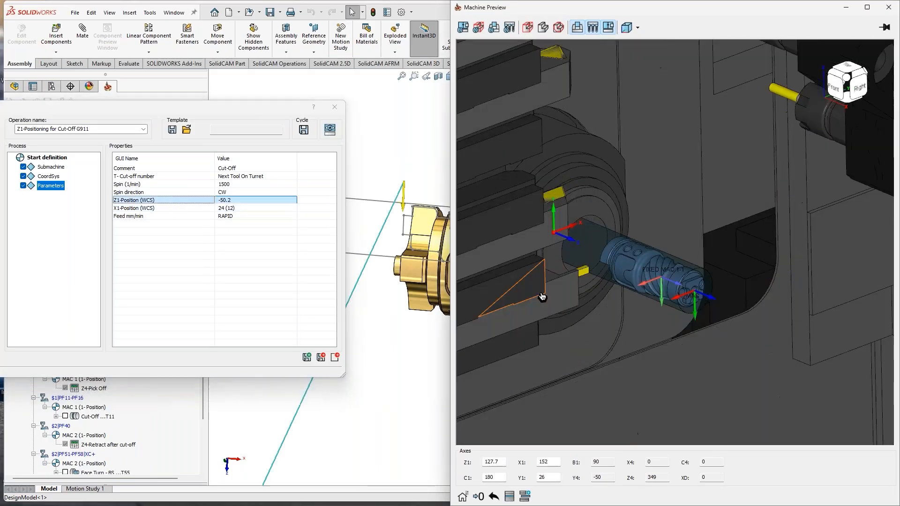
middle_click_drag(542, 297, 563, 292)
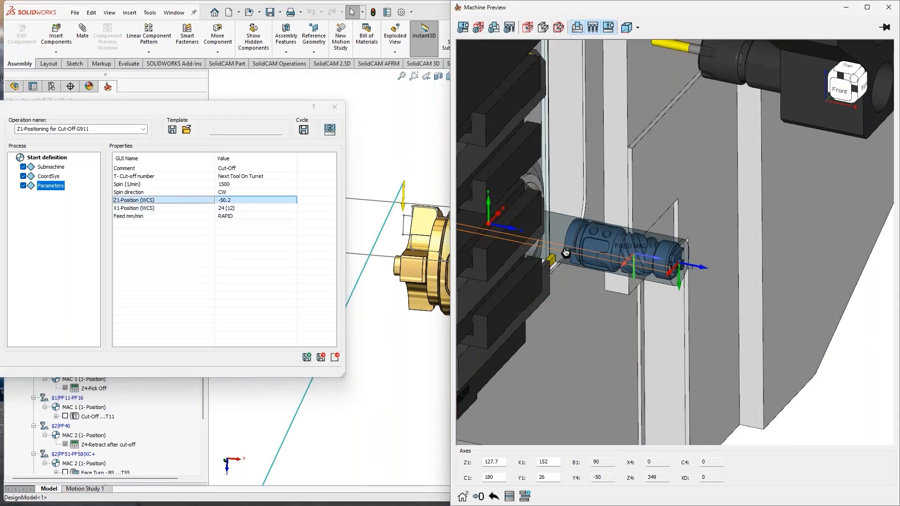
left_click(171, 209)
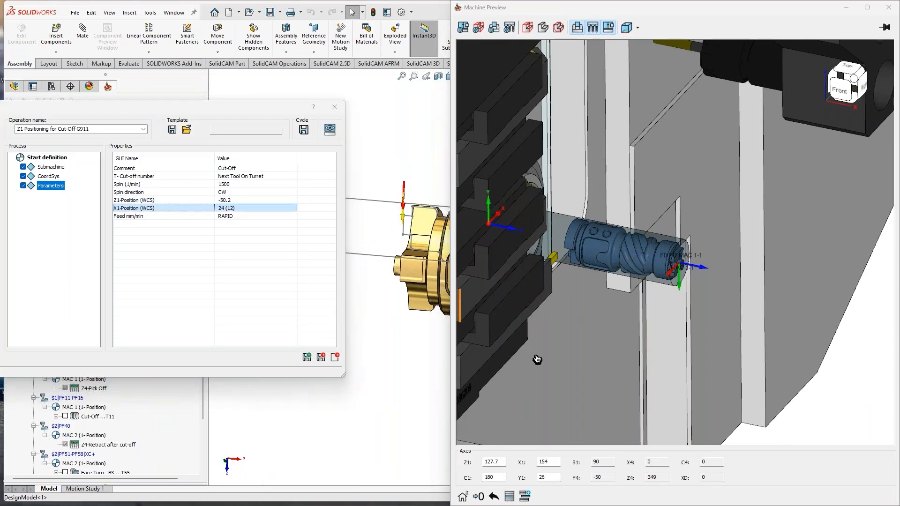
scroll(537, 359, "up", 2)
middle_click_drag(583, 263, 666, 285)
scroll(685, 317, "down", 1)
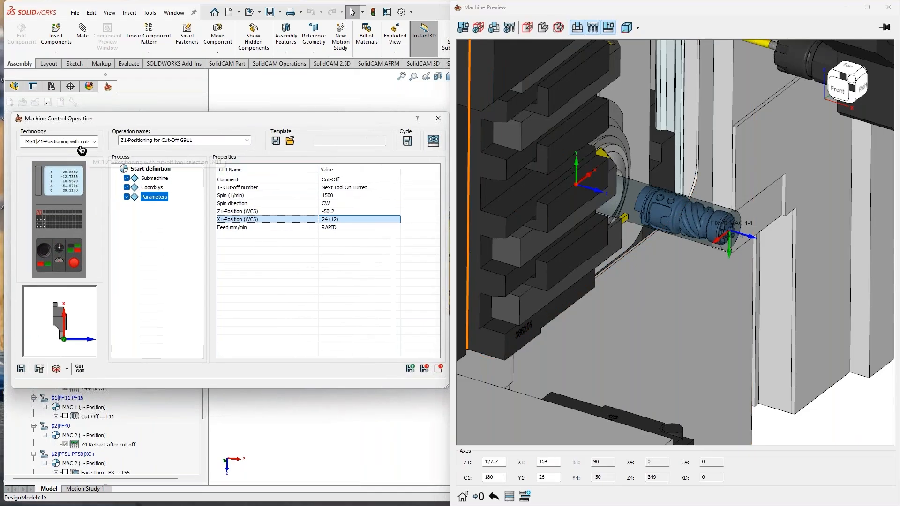
Switch the operation's technology to General and display the Movement settings of the Z1-Positioning Dummy process
left_click(70, 142)
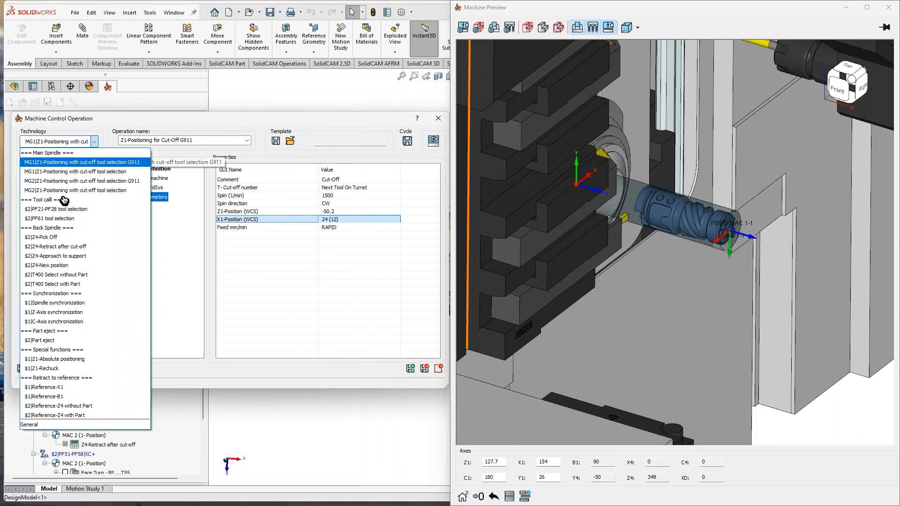
left_click(45, 426)
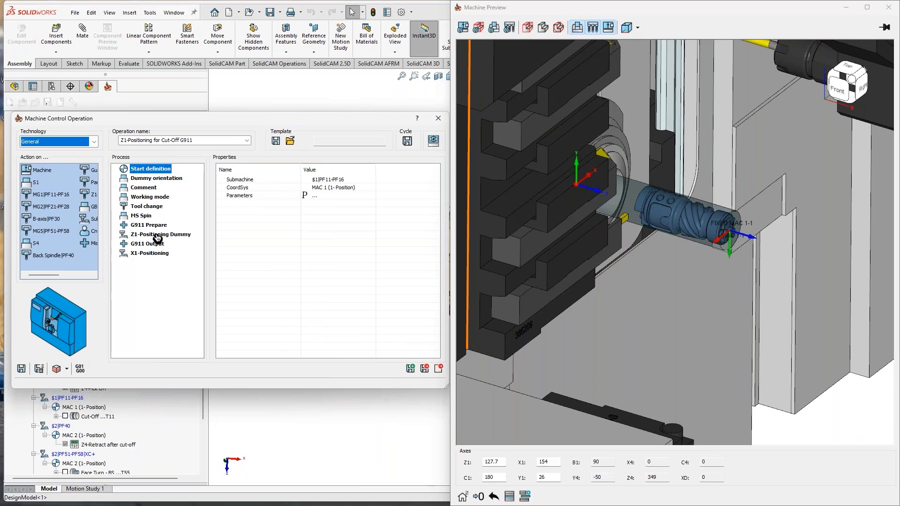
left_click(70, 275)
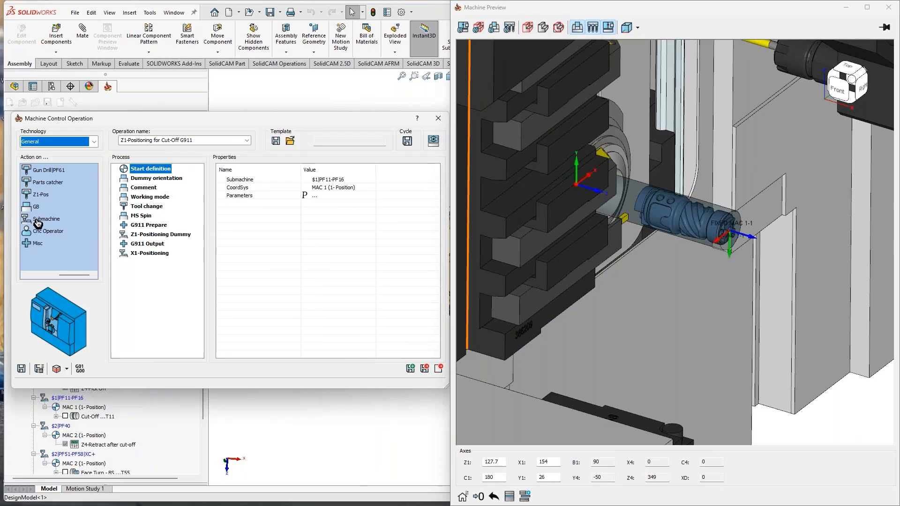
left_click_drag(41, 219, 141, 239)
left_click(143, 236)
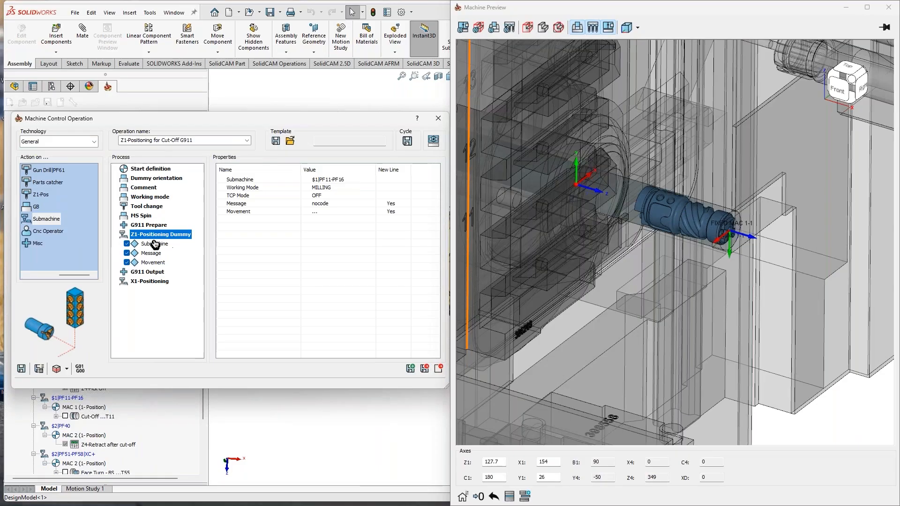
left_click(151, 264)
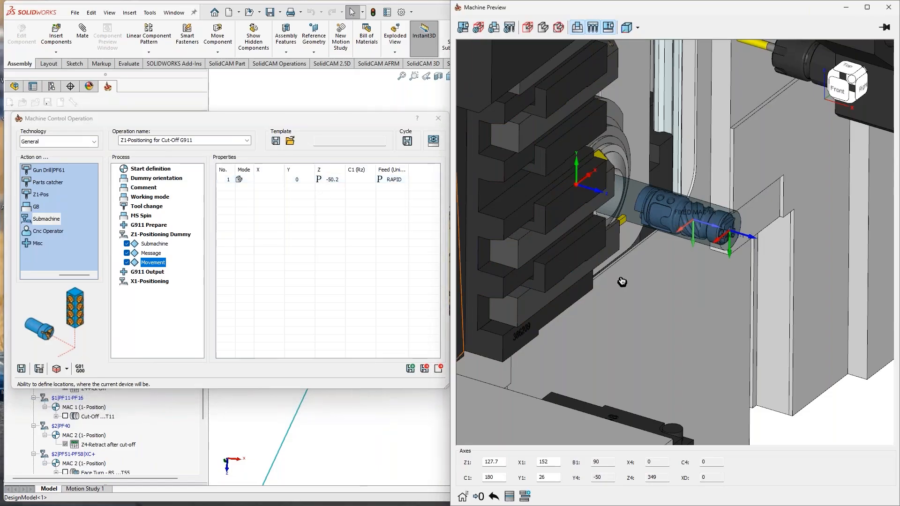
Examine the Z1-Positioning Dummy movement line and the part's coordinate systems up close in the machine preview
scroll(683, 253, "up", 4)
middle_click_drag(683, 254, 753, 271)
middle_click_drag(656, 286, 633, 276)
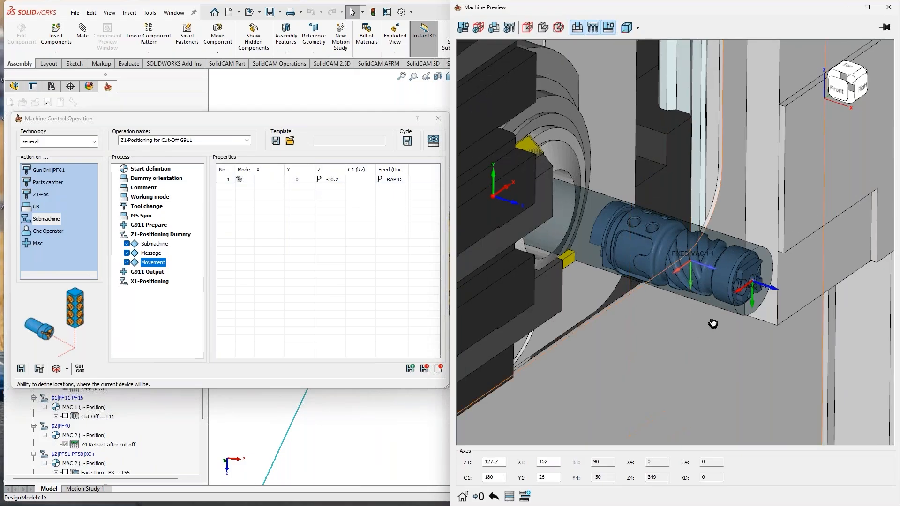
left_click(240, 181)
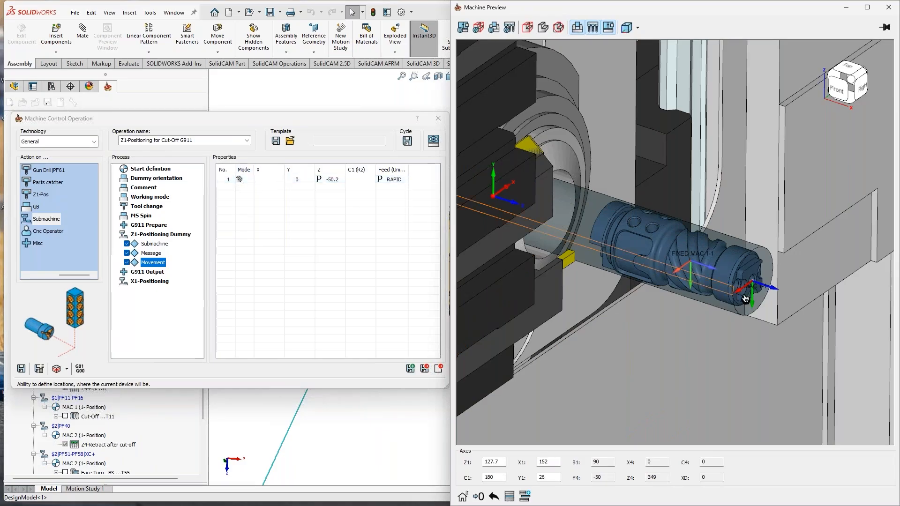
scroll(713, 255, "up", 3)
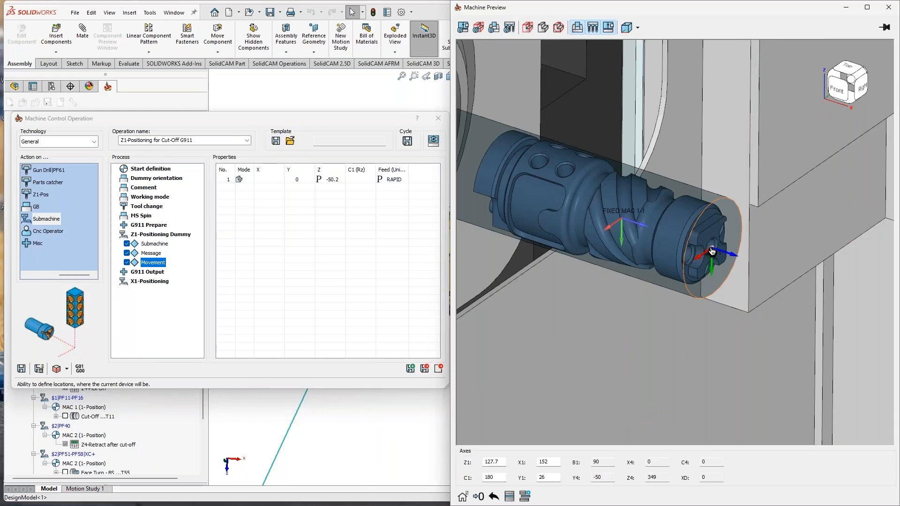
scroll(713, 253, "down", 5)
scroll(694, 258, "up", 1)
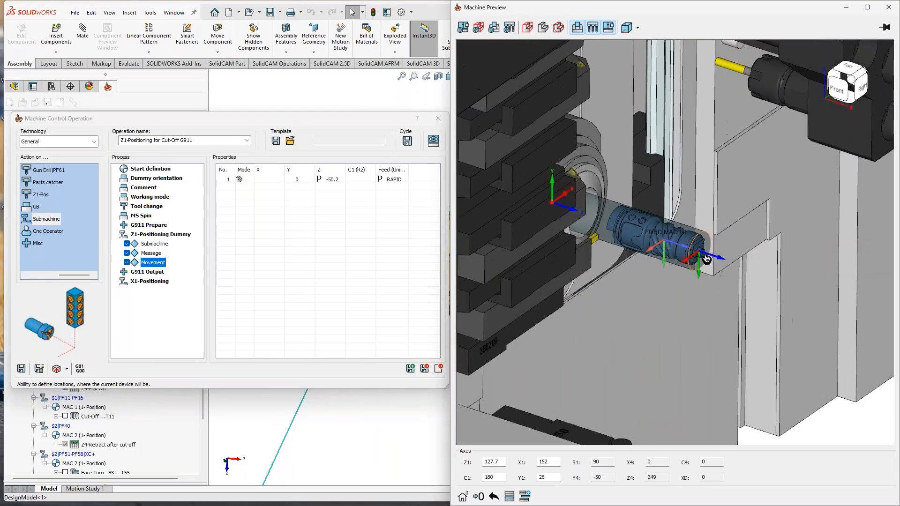
left_click(241, 181)
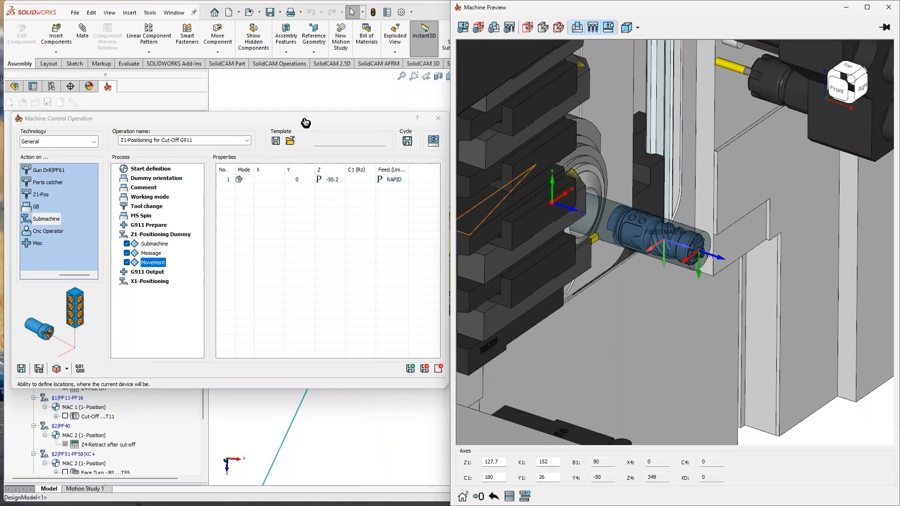
Compare the coordinate system on the CAD part with the one in the machine preview, moving the operation dialog aside
left_click_drag(305, 123, 257, 321)
middle_click_drag(407, 254, 145, 234, "ctrl")
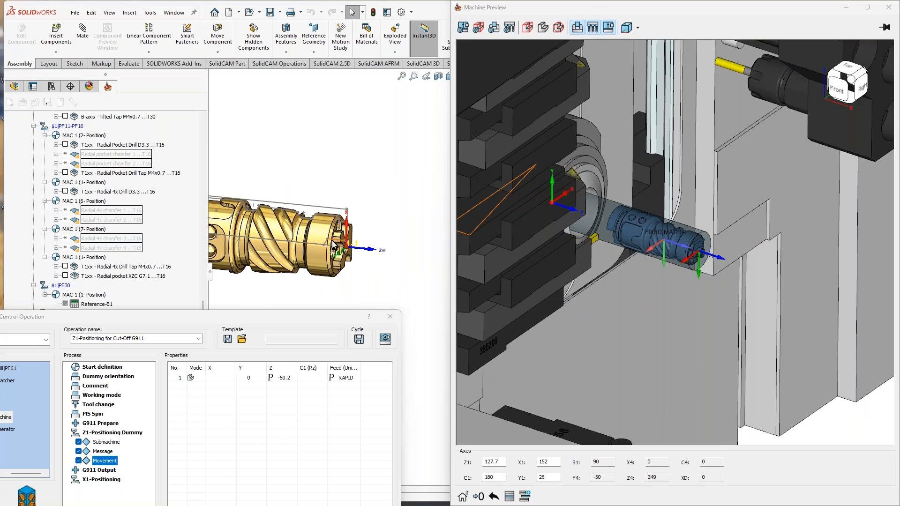
left_click_drag(309, 317, 373, 119)
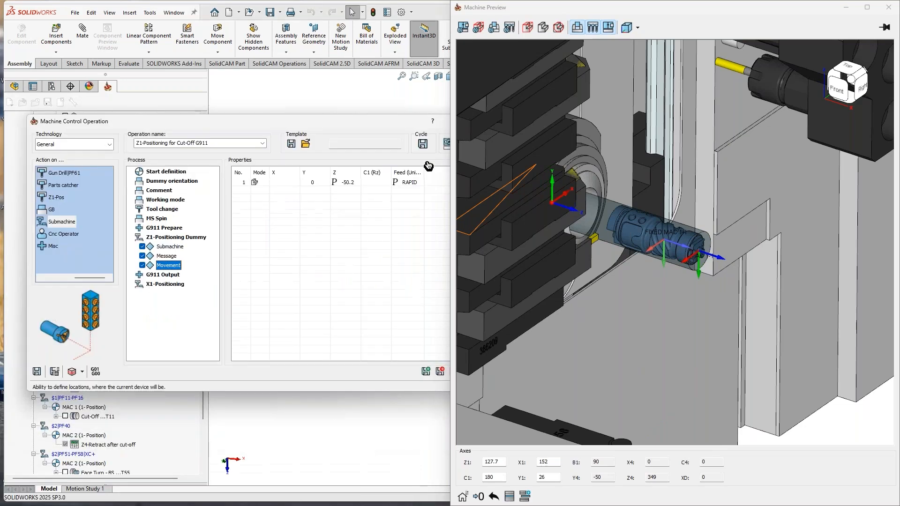
middle_click_drag(652, 275, 590, 281)
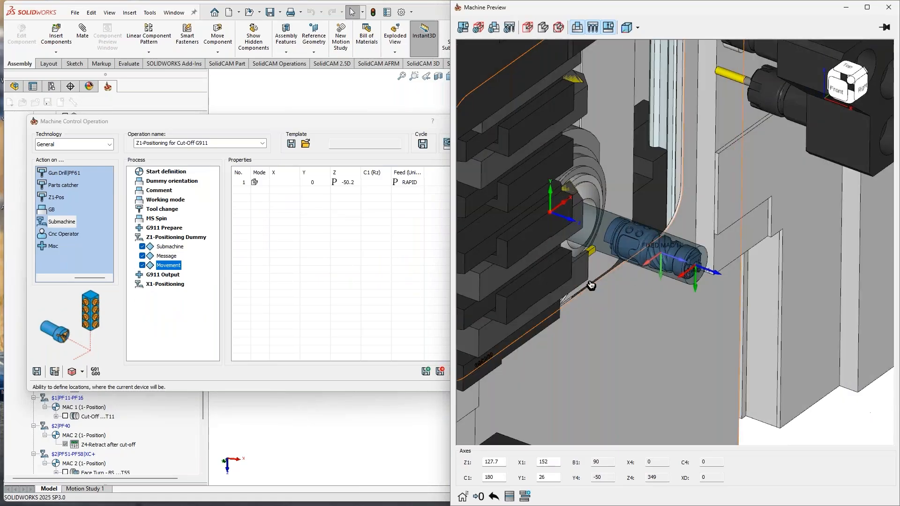
Display the Part Move settings of the Dummy orientation process and their effect in the machine preview
left_click(158, 183)
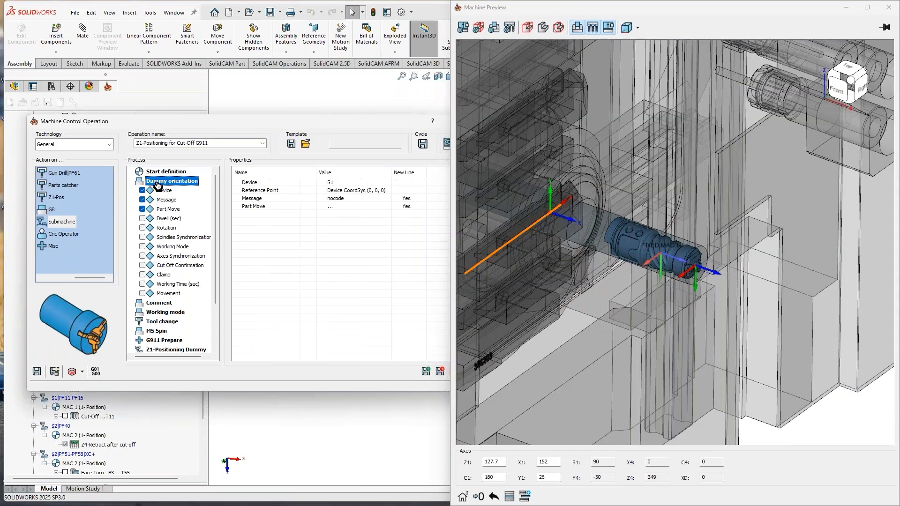
left_click(168, 209)
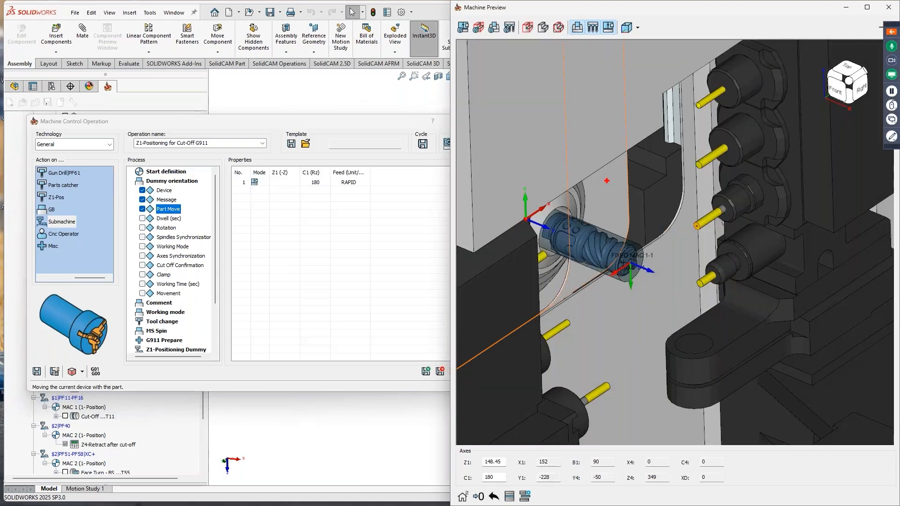
left_click_drag(611, 177, 613, 193)
left_click_drag(623, 179, 642, 177)
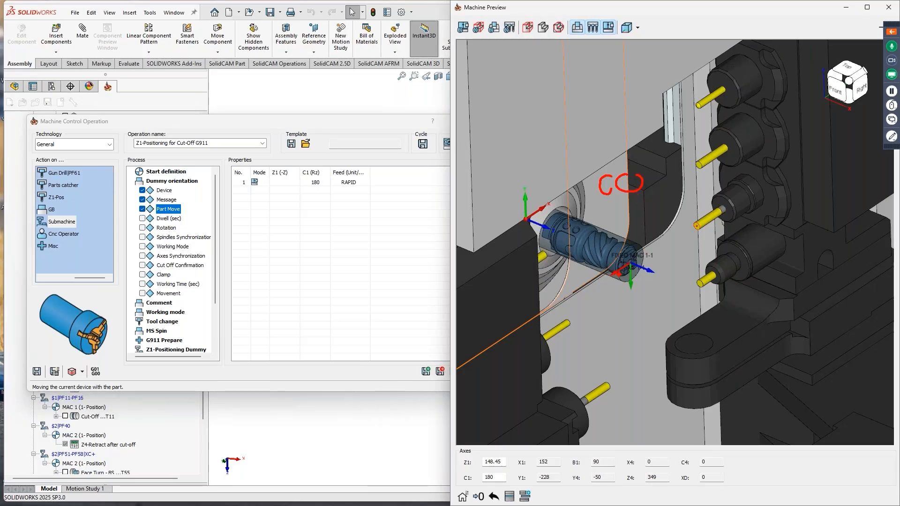
left_click_drag(626, 313, 620, 277)
left_click_drag(614, 212, 612, 226)
left_click_drag(618, 218, 622, 225)
key("Escape")
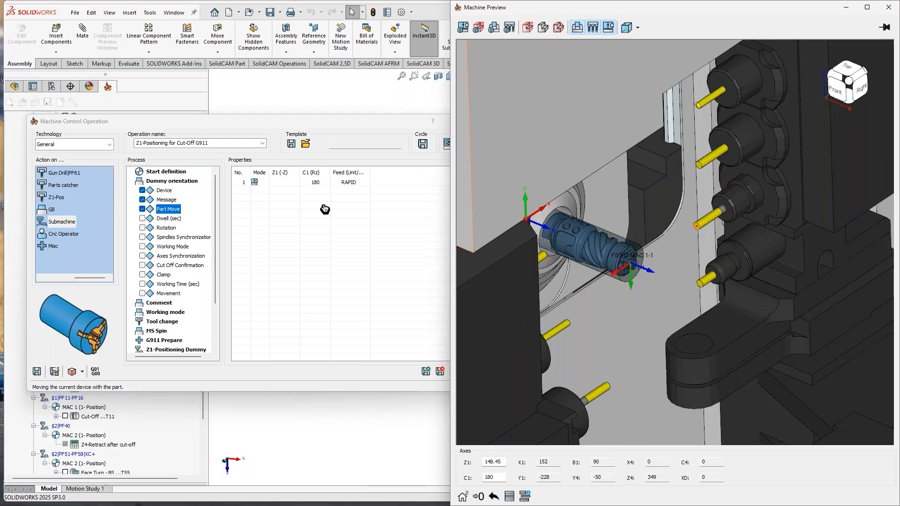
Set the C1 (Rz) value of the Dummy orientation's Part Move to 0 and check the part's coordinate system in the machine preview
left_click(315, 183)
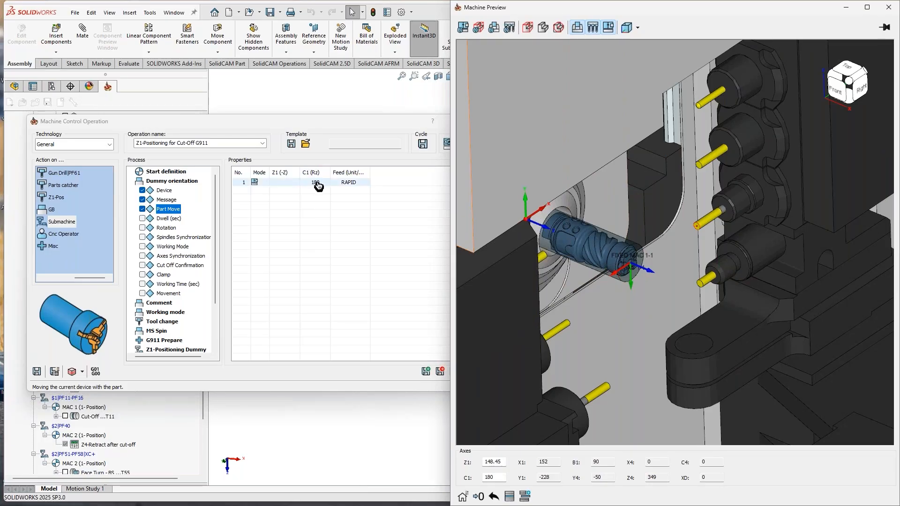
scroll(642, 277, "up", 2)
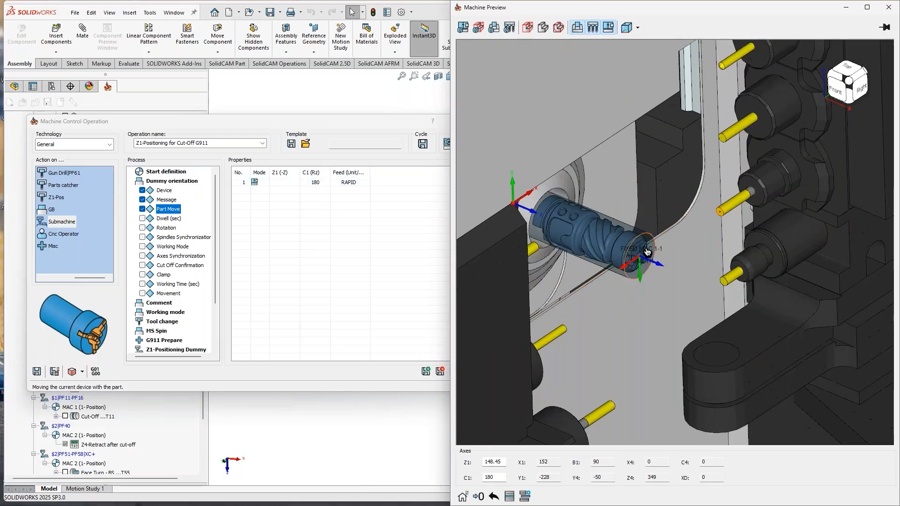
left_click(158, 183)
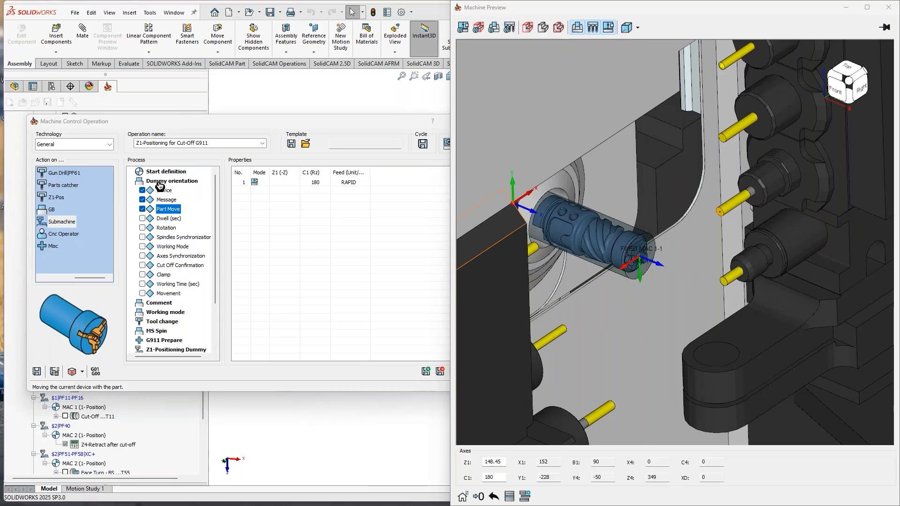
left_click(160, 182)
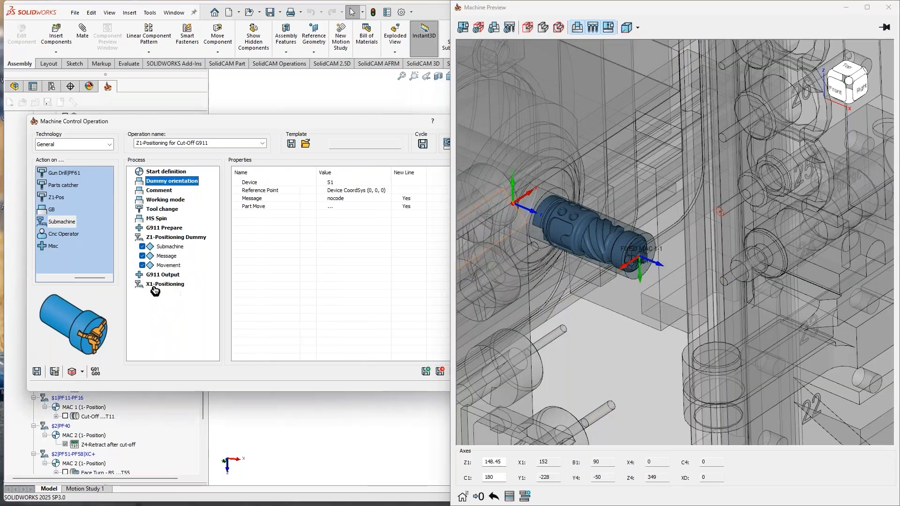
double_click(162, 183)
left_click(160, 211)
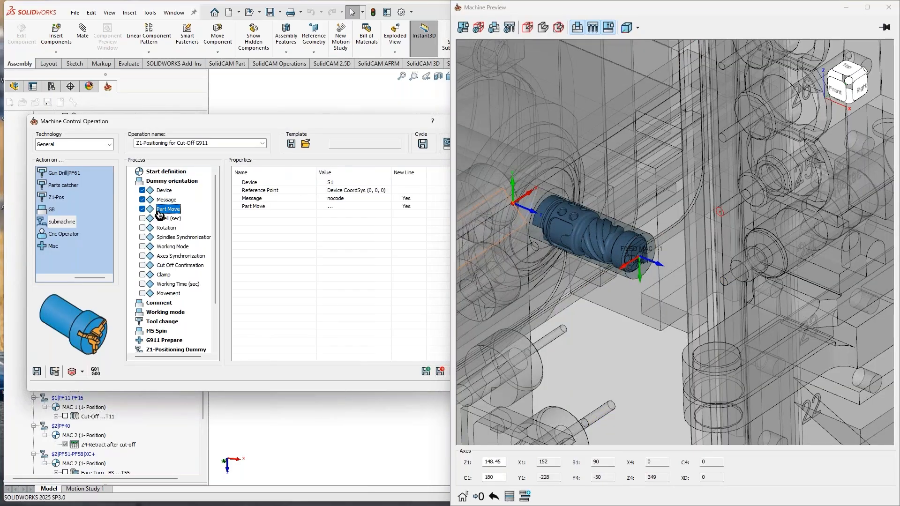
left_click(312, 183)
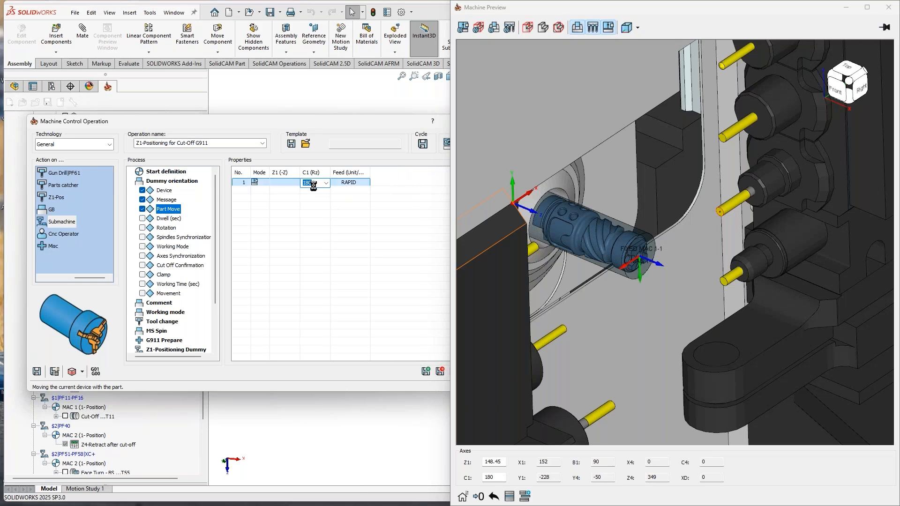
type("0")
key("Return")
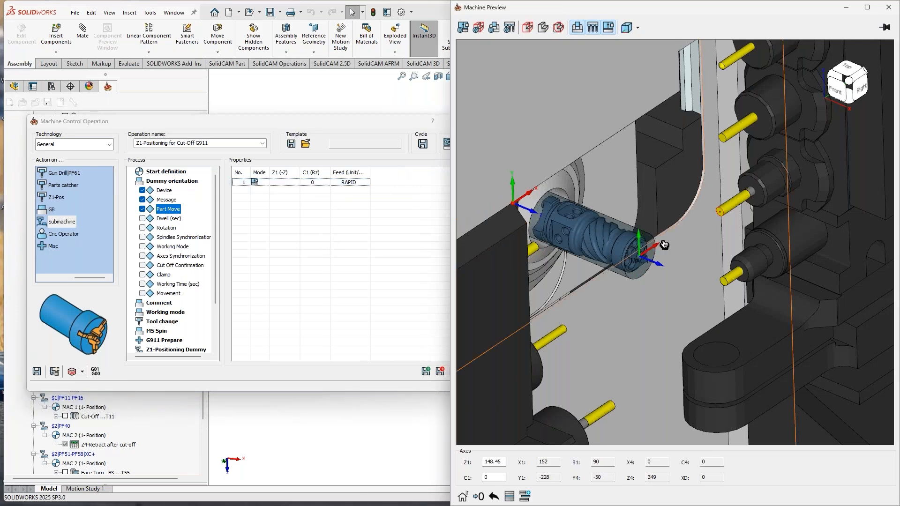
scroll(661, 249, "up", 4)
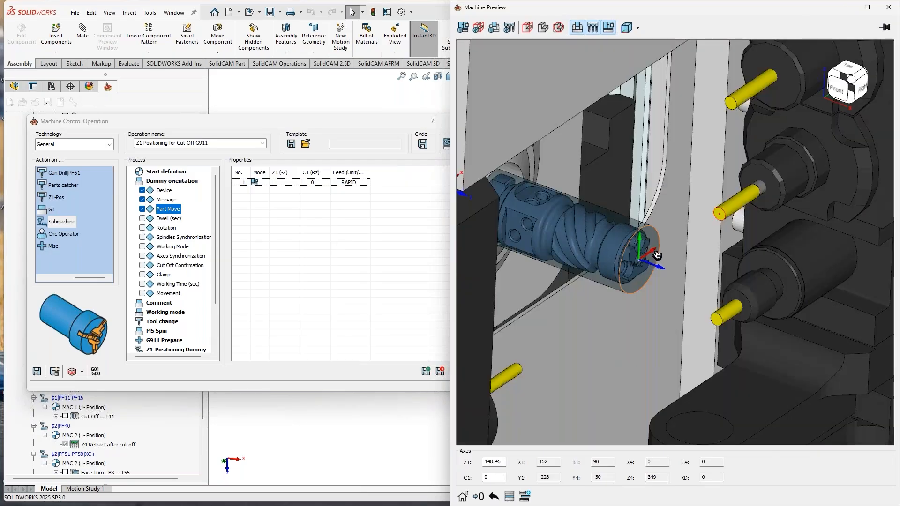
middle_click_drag(660, 253, 652, 250)
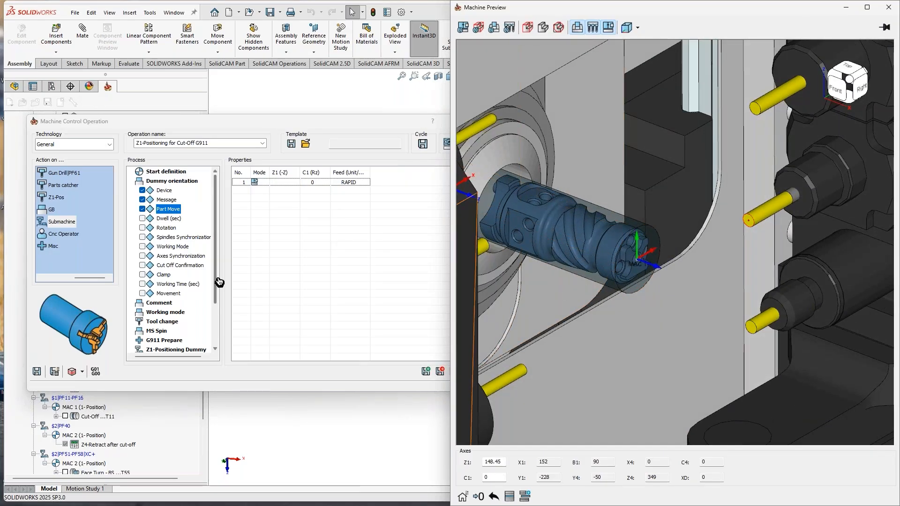
Display the Movement settings of the X1-Positioning process and examine the part and surrounding machine components in the machine preview
scroll(217, 283, "down", 2)
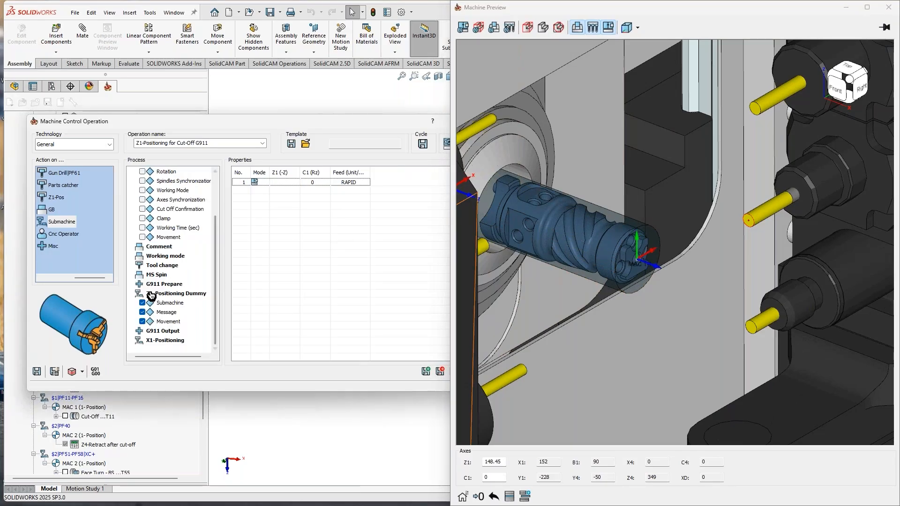
left_click(160, 340)
left_click(170, 331)
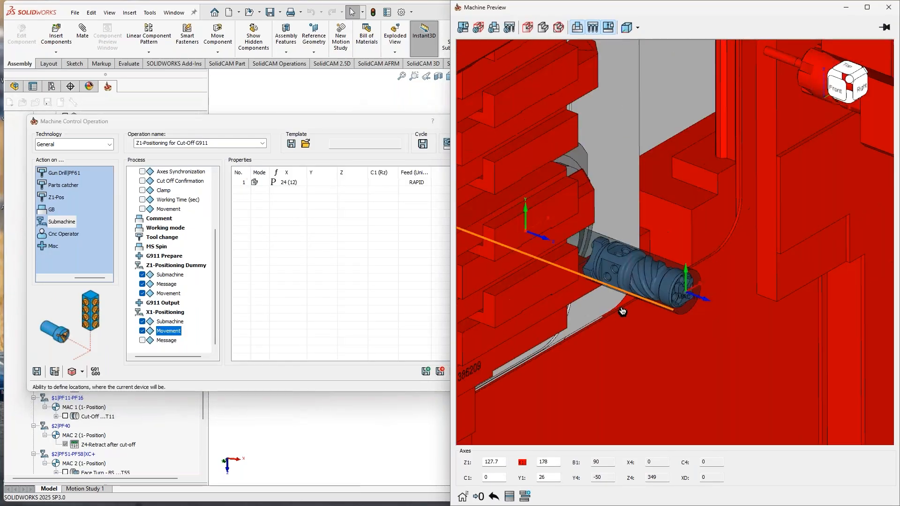
middle_click_drag(622, 312, 646, 247)
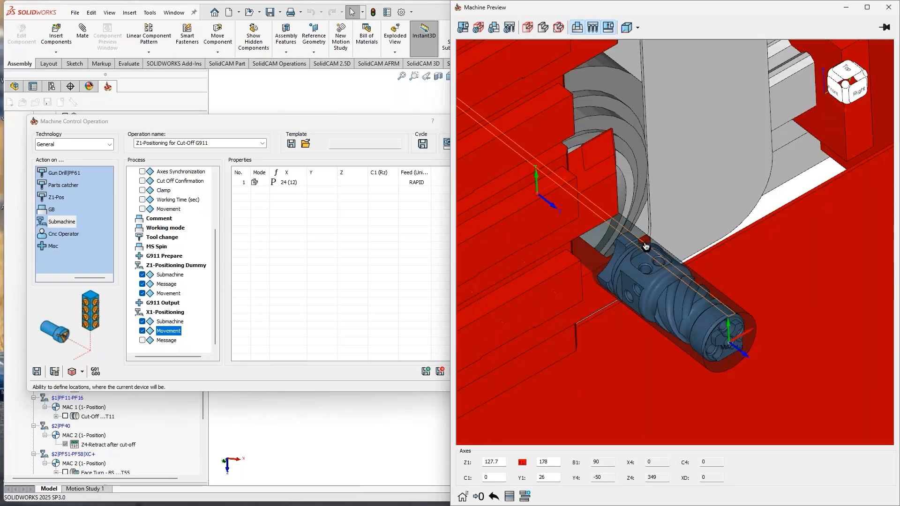
scroll(646, 247, "up", 2)
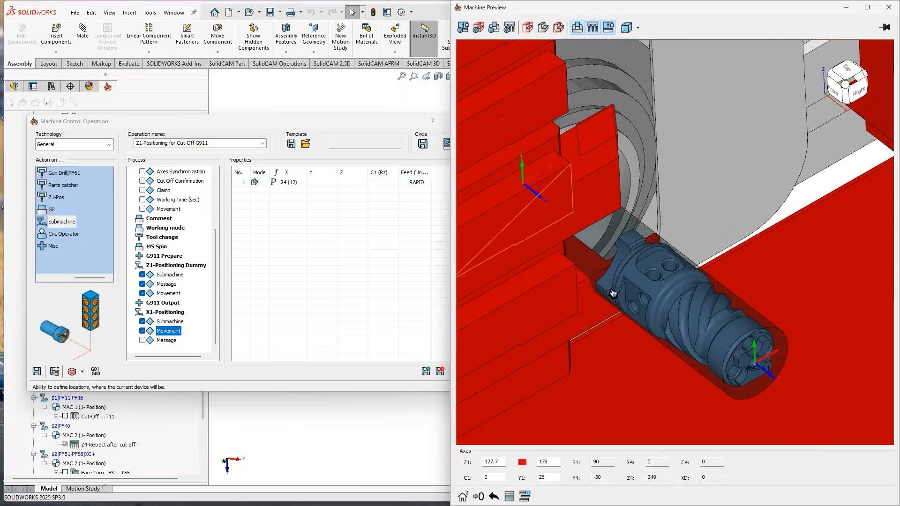
left_click_drag(727, 314, 806, 393)
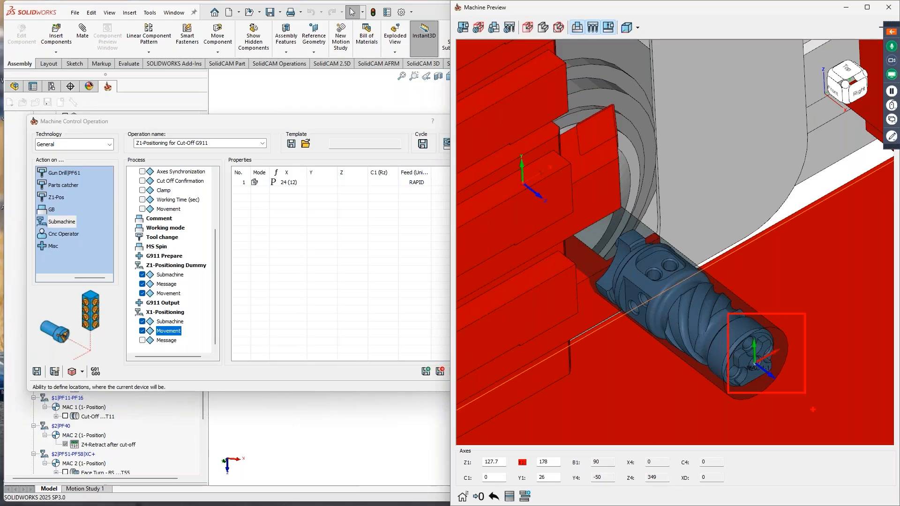
key("Escape")
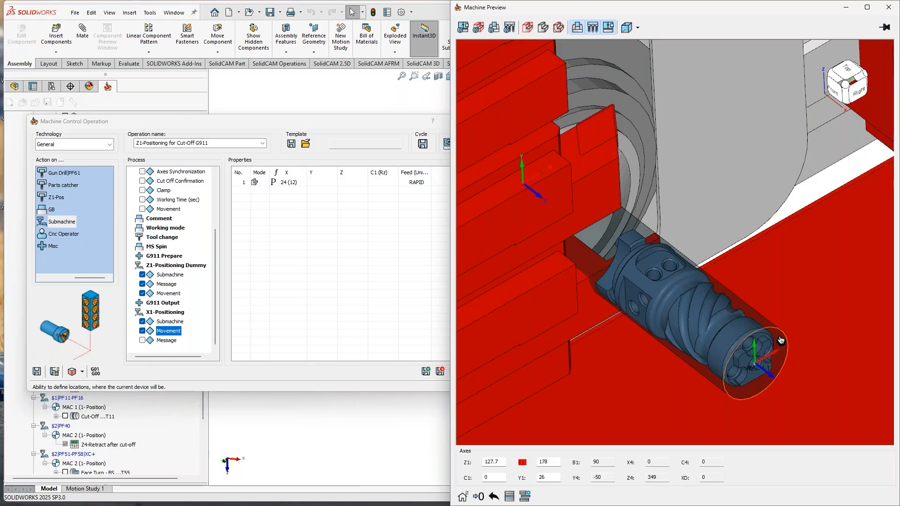
scroll(781, 341, "down", 3)
mouse_move(703, 314)
middle_mouse_down()
mouse_move(669, 317)
mouse_move(670, 303)
middle_mouse_up()
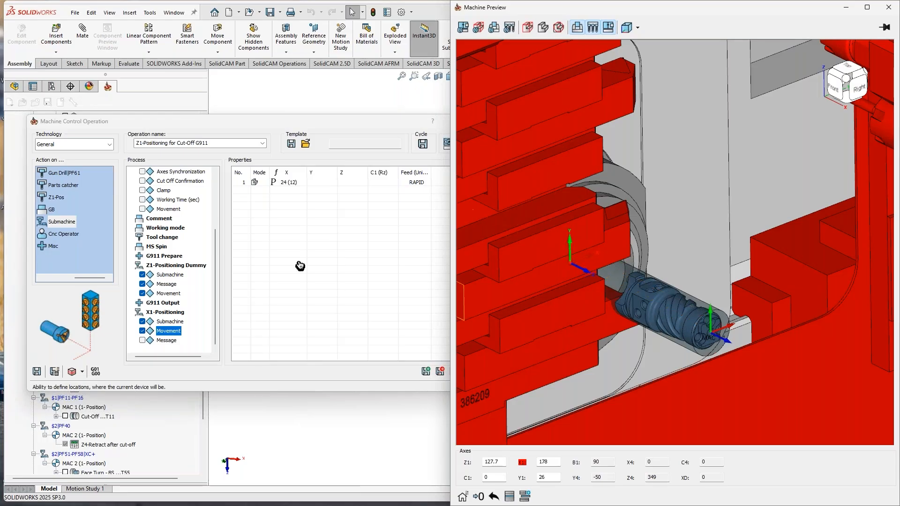
Swap the X1-Positioning movement line to Work Mode
left_click(258, 186)
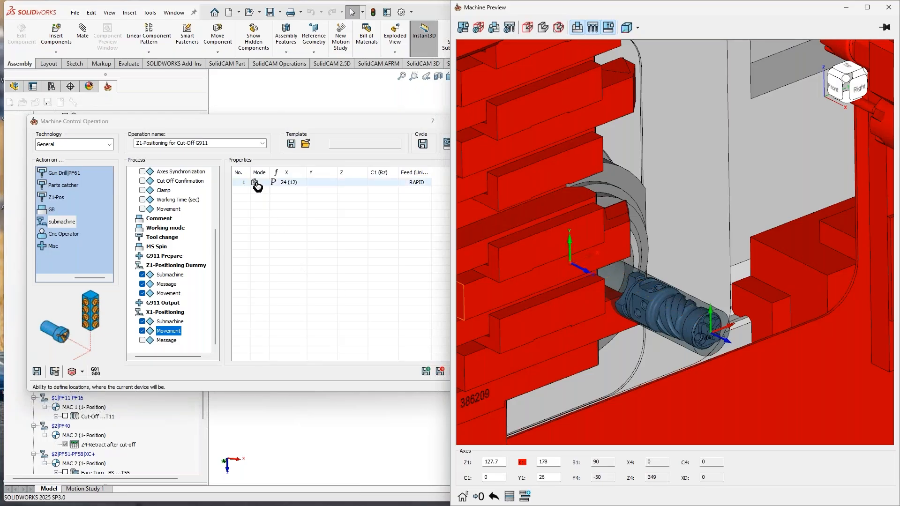
right_click(257, 185)
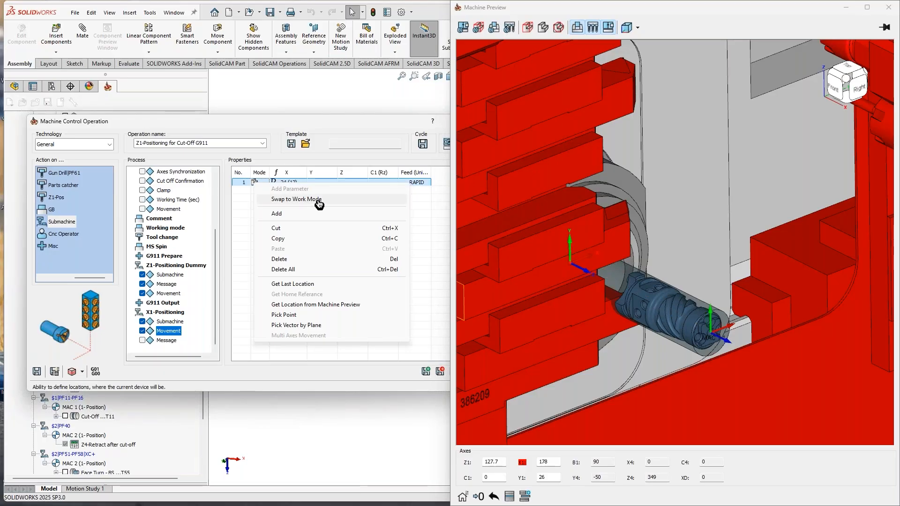
left_click(233, 216)
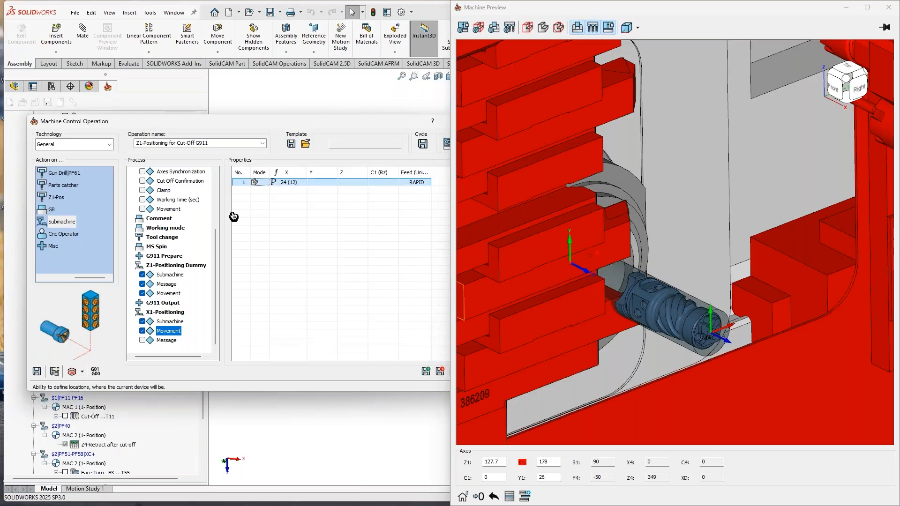
left_click(256, 183)
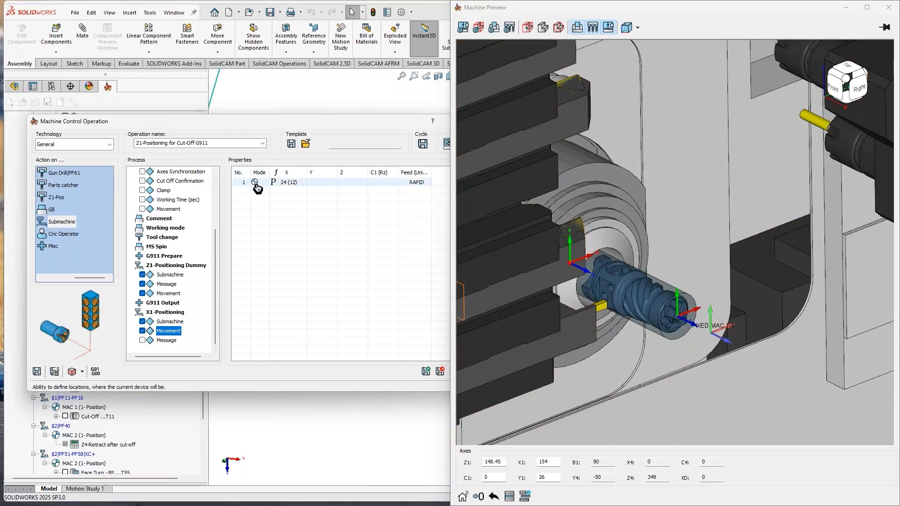
Display the Movement settings of the Z1-Positioning Dummy process and examine the part's position near the cut-off tool
left_click(162, 266)
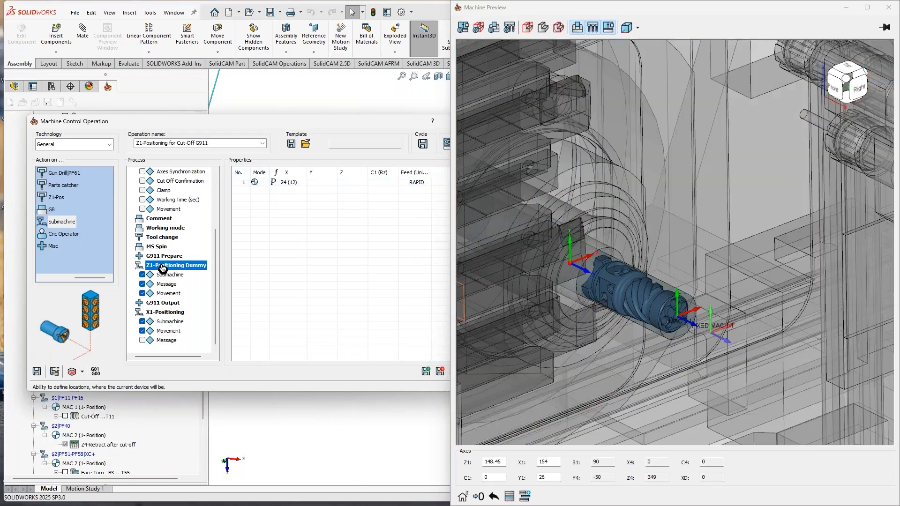
left_click(169, 294)
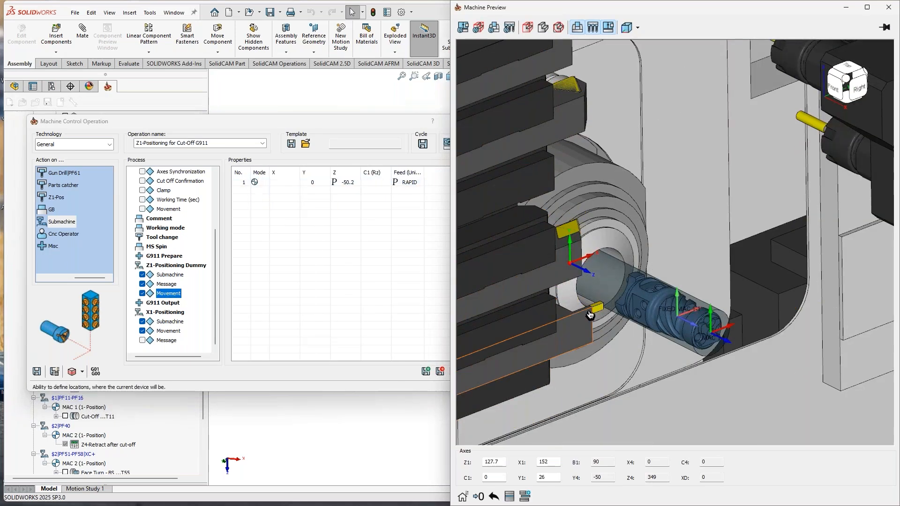
mouse_move(590, 315)
middle_mouse_down()
mouse_move(609, 310)
mouse_move(597, 317)
middle_mouse_up()
scroll(173, 189, "up", 3)
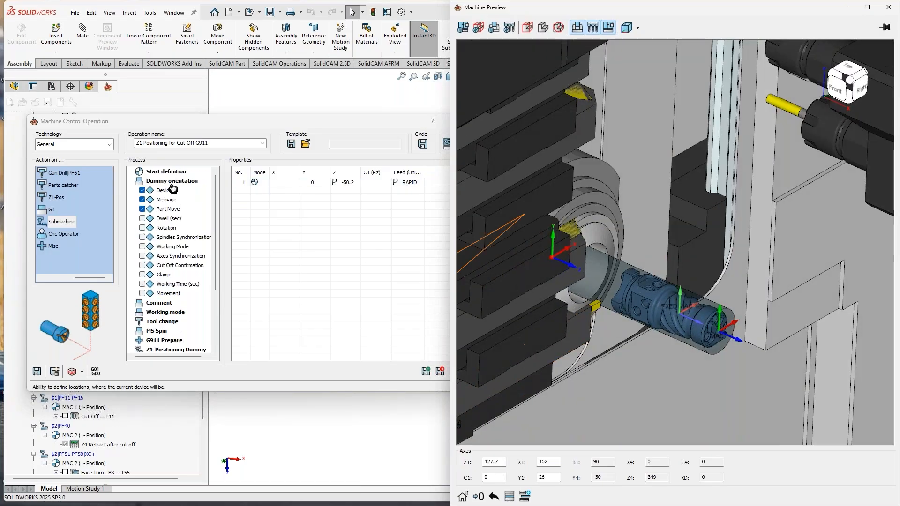
Review the Part Move settings of the Dummy orientation process and delete that process from the operation
left_click(166, 183)
left_click(169, 209)
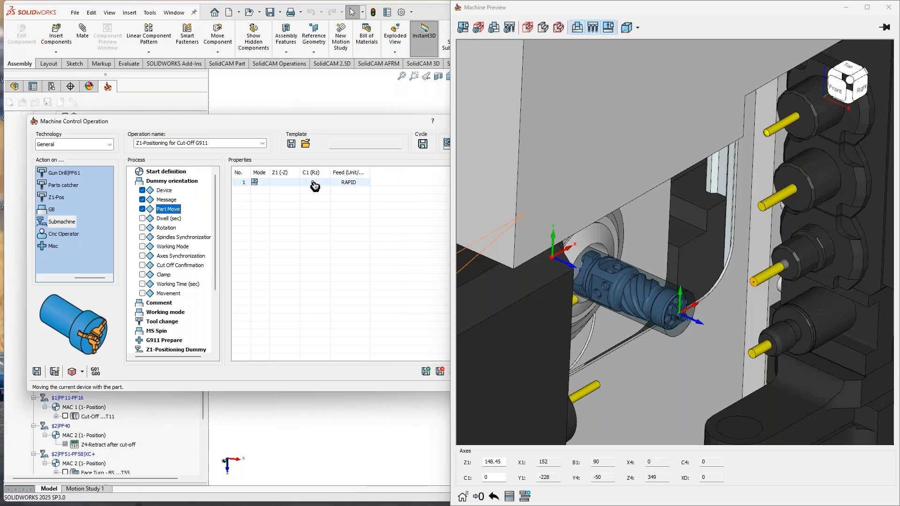
left_click(172, 182)
right_click(173, 182)
left_click(194, 224)
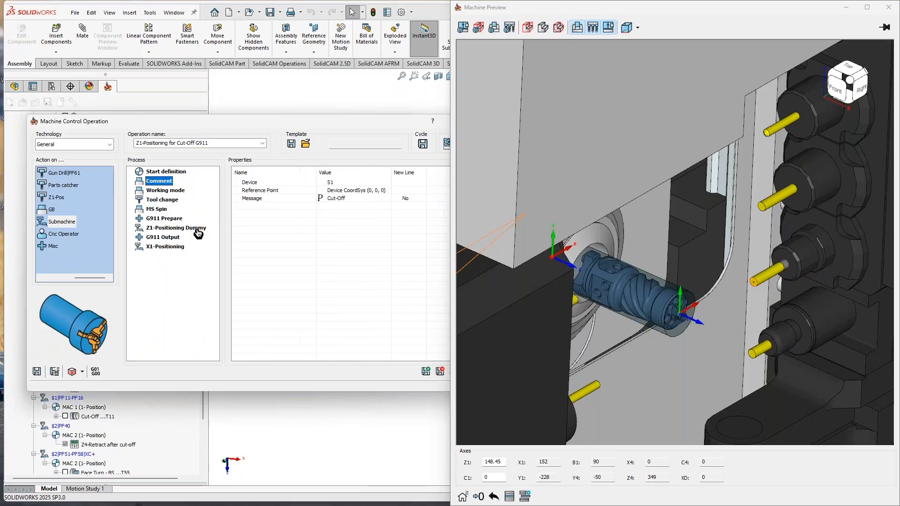
Check the Z1-Positioning Dummy movement and the part's orientation in the machine preview without the Dummy orientation process
left_click(173, 229)
left_click(168, 256)
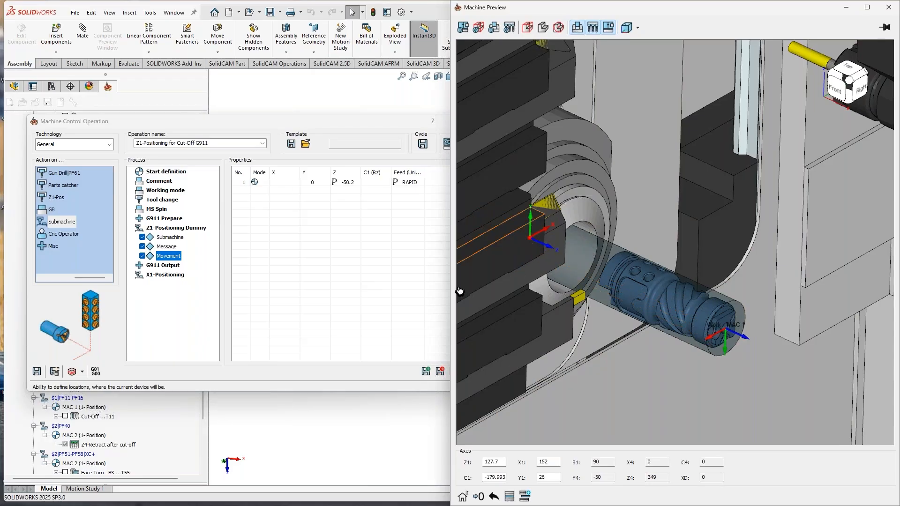
scroll(651, 297, "down", 2)
scroll(630, 277, "down", 3)
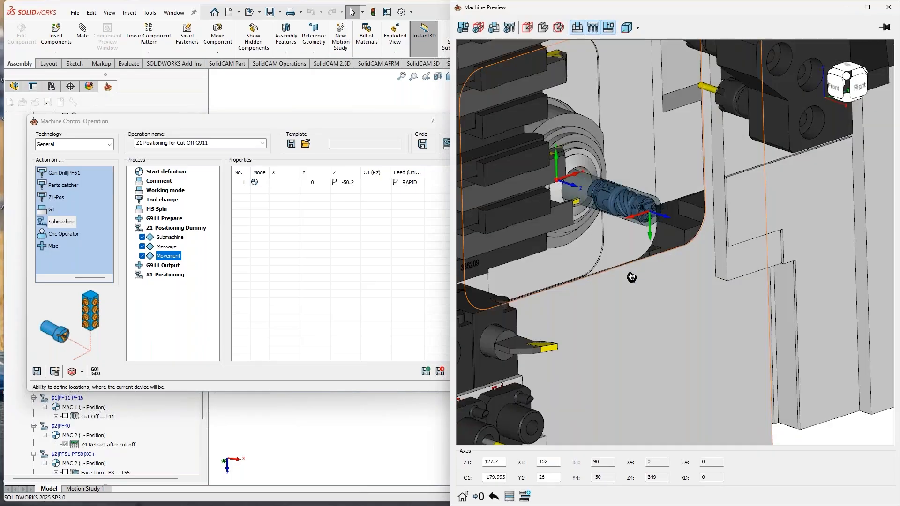